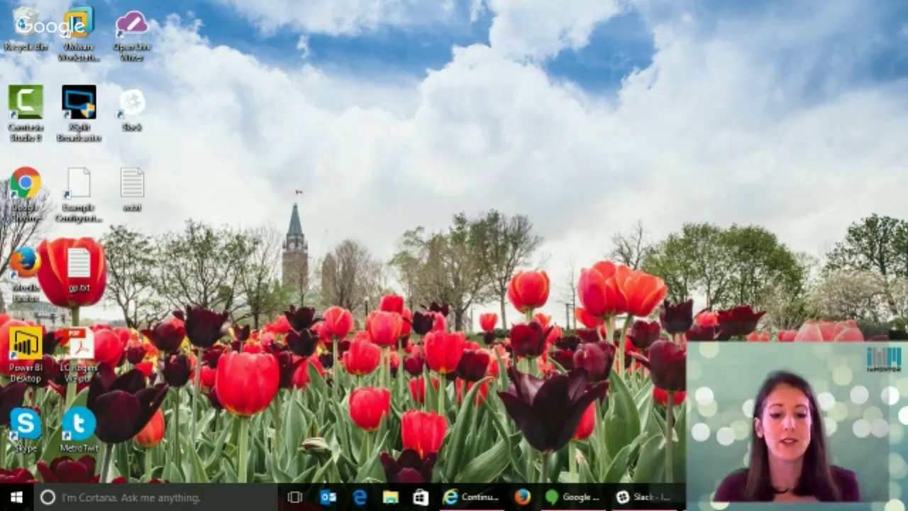
Step: Switch to Slack and look through the general, newsfeed and powerhour channels, closing the channel browser and finishing on powerhour
click(634, 496)
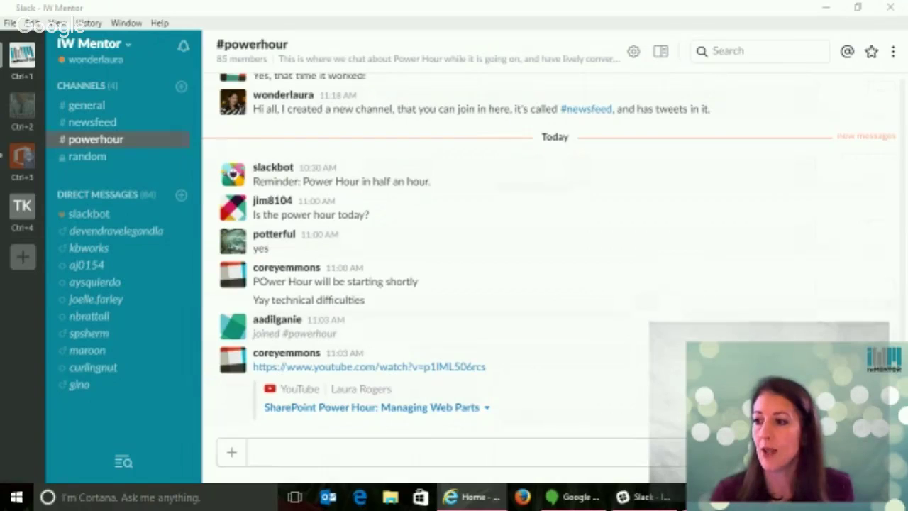
click(336, 452)
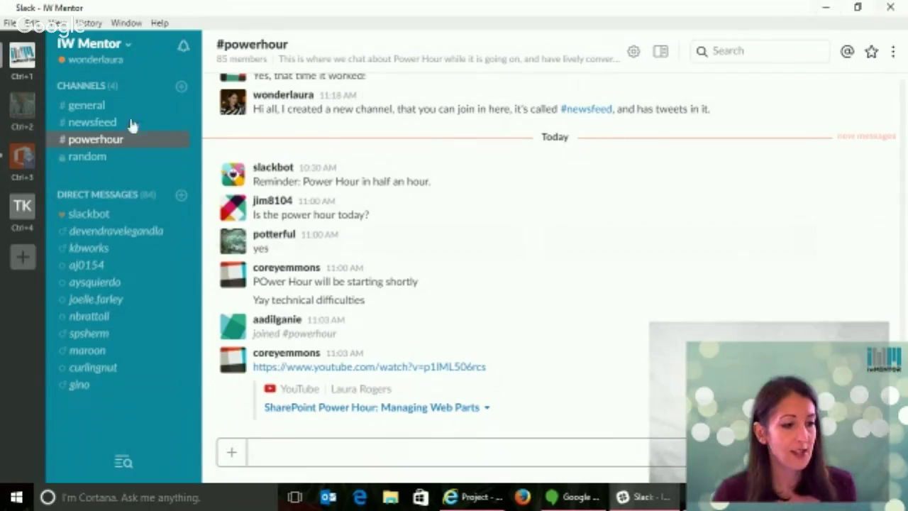
click(86, 106)
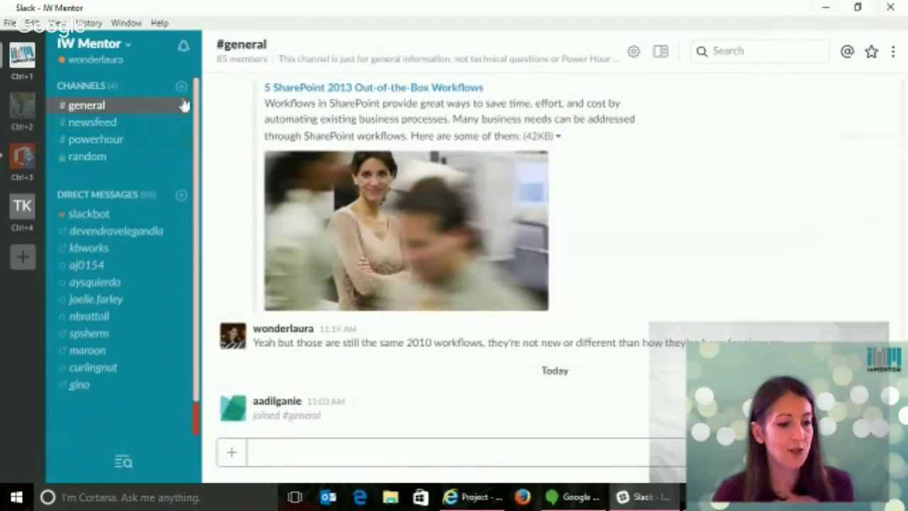
click(114, 139)
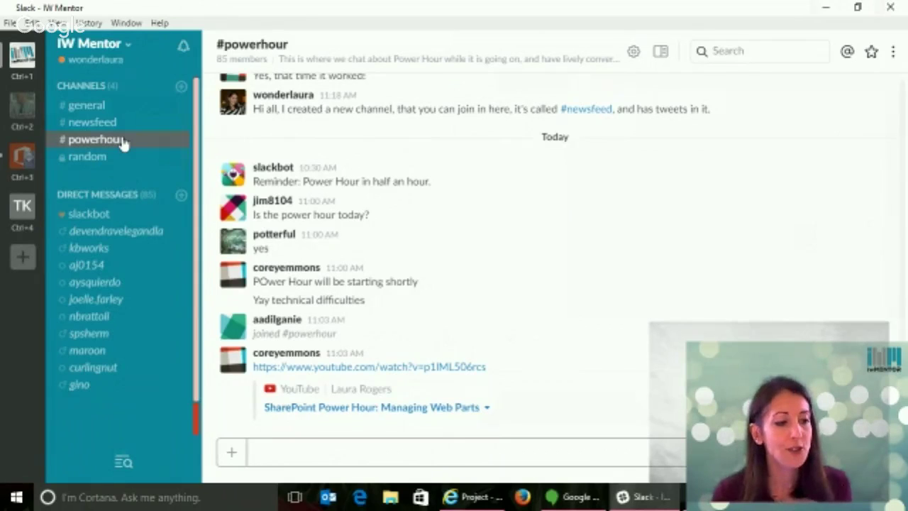
click(97, 123)
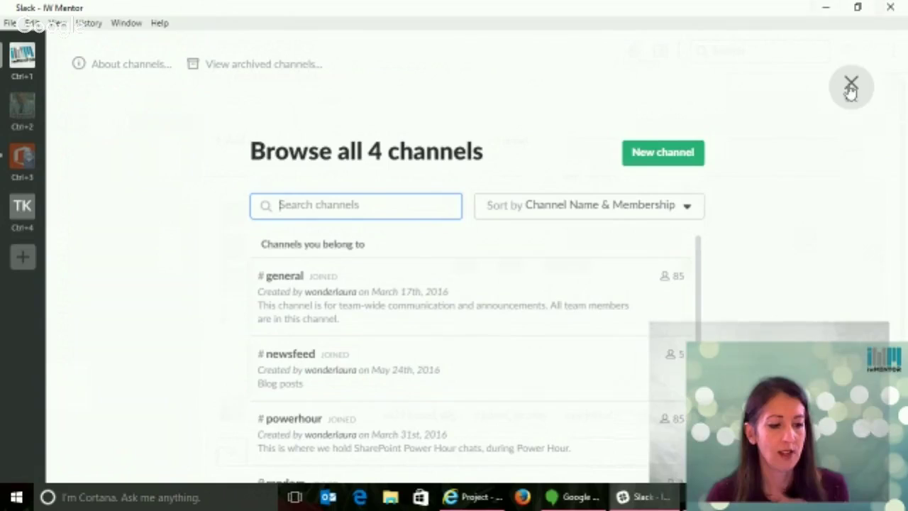
click(850, 86)
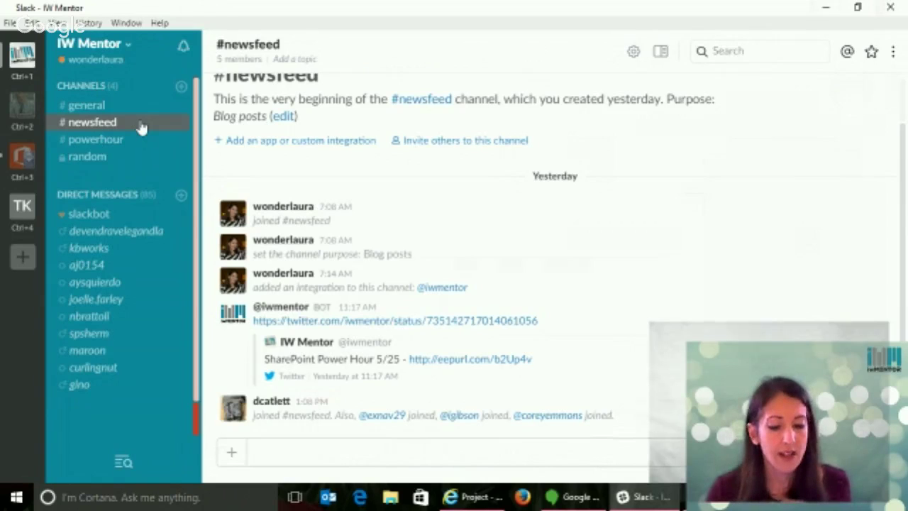
click(99, 140)
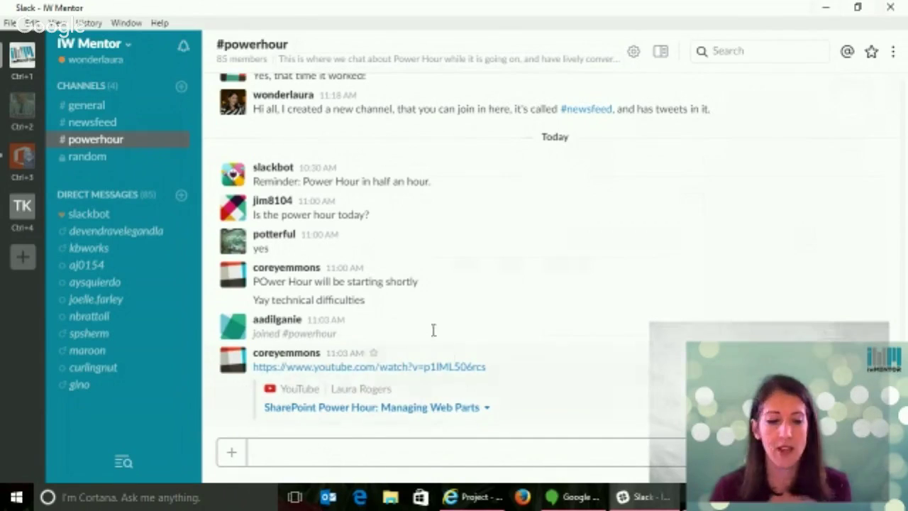
Step: Clear the Slack window away and bring up the SharePoint Project site in a maximized Internet Explorer window
double_click(354, 12)
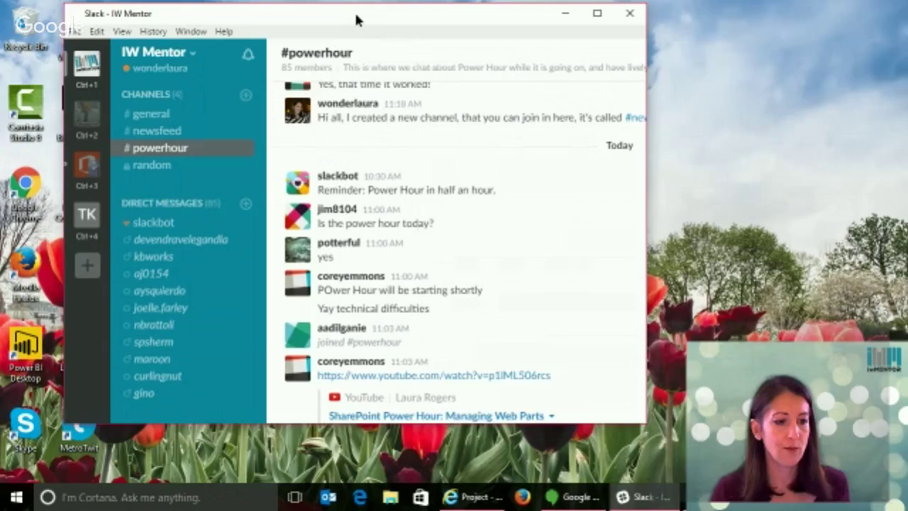
drag(356, 16, 434, 41)
key(super+d)
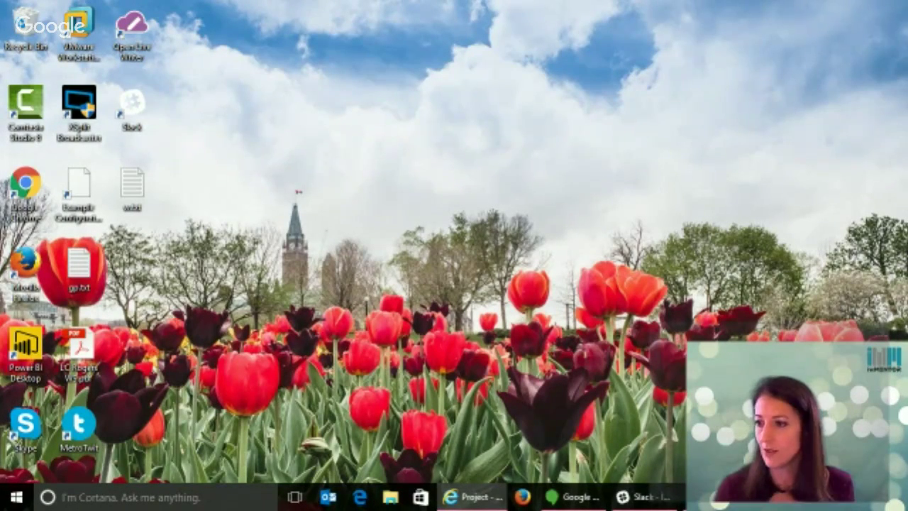
click(474, 496)
double_click(64, 14)
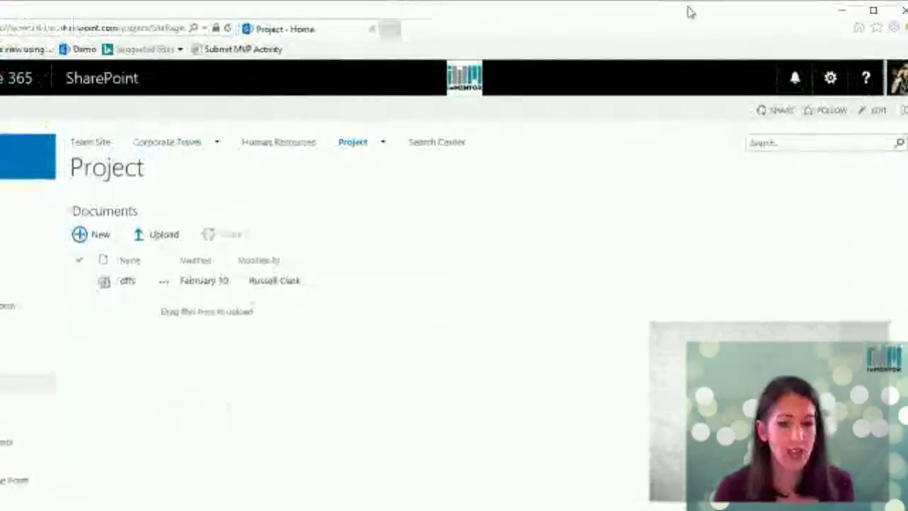
click(873, 10)
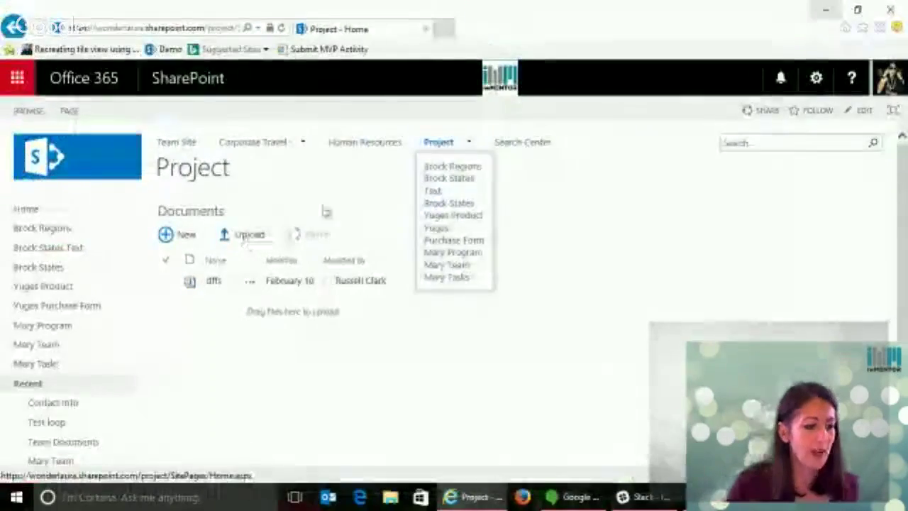
Step: Open the Site Pages library from the Project site's contents
click(65, 213)
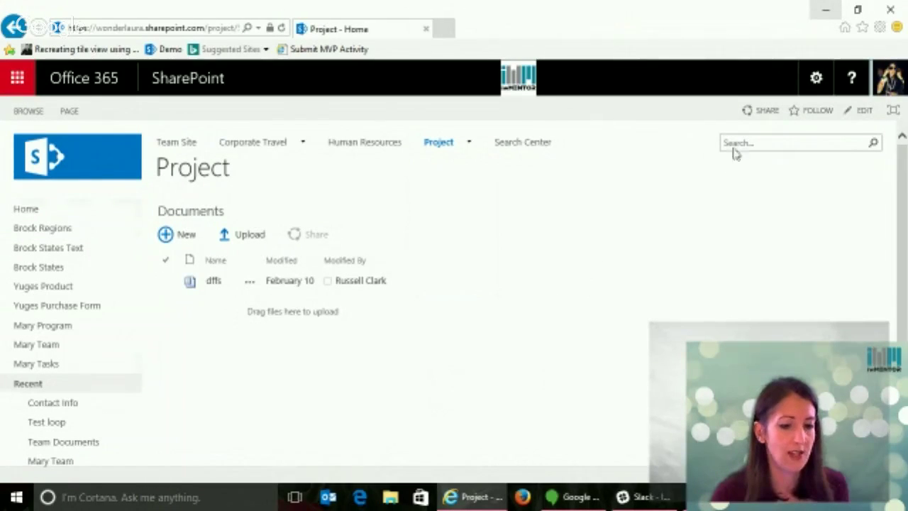
click(815, 78)
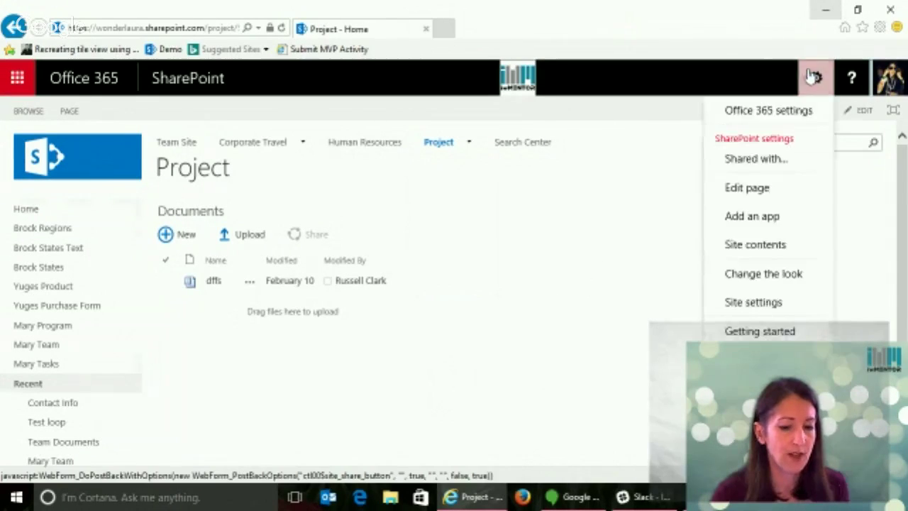
click(759, 245)
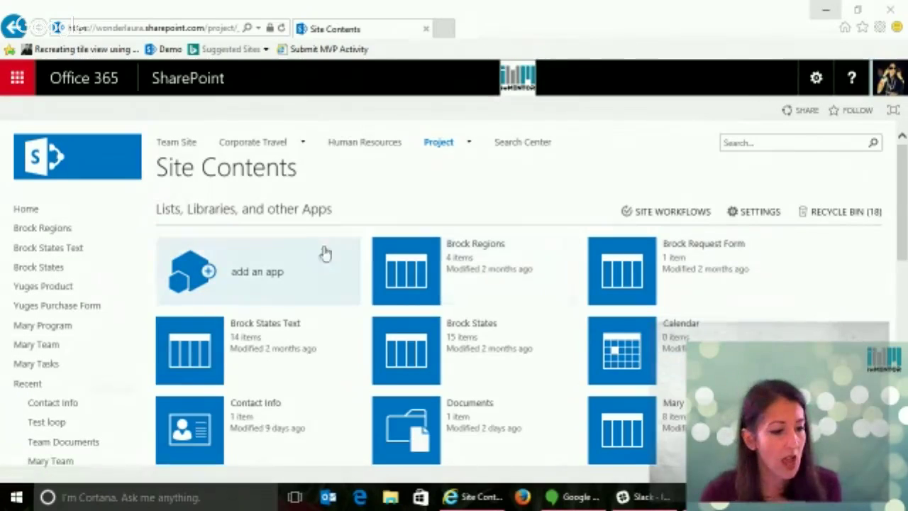
scroll(454, 255, down, 1)
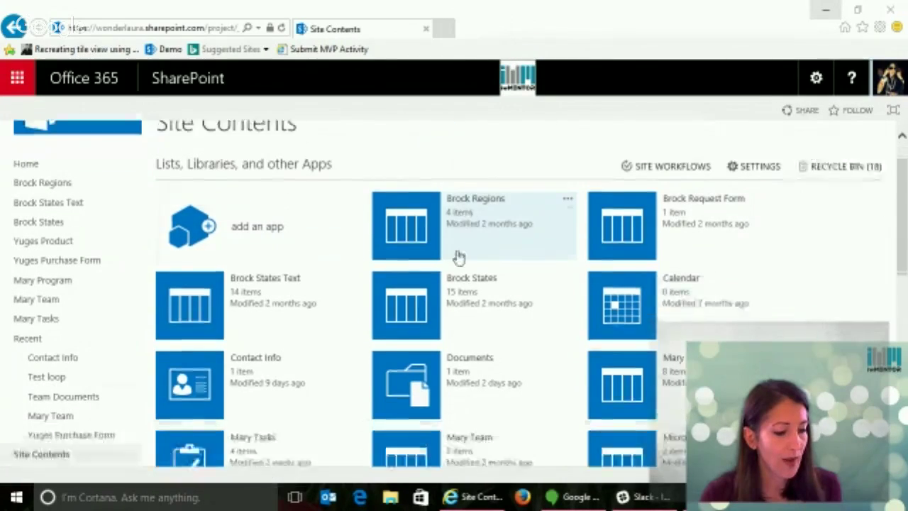
scroll(458, 257, down, 6)
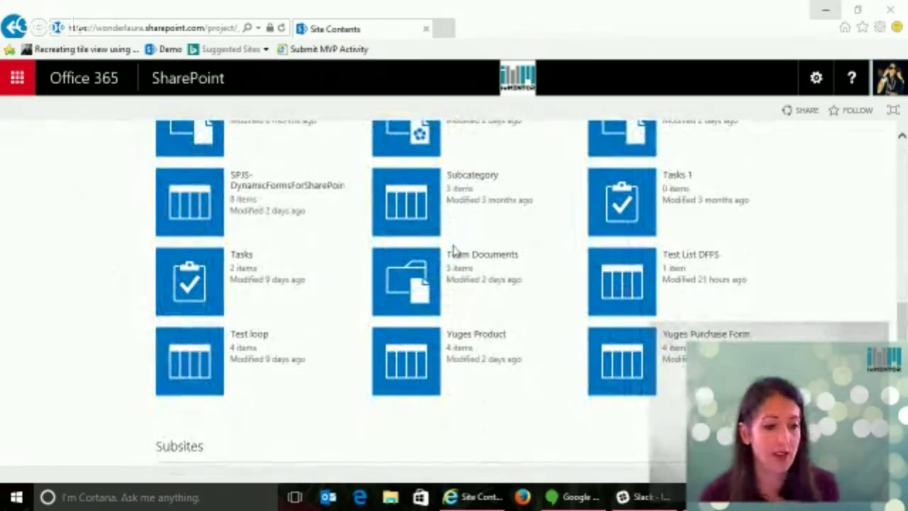
scroll(660, 219, up, 1)
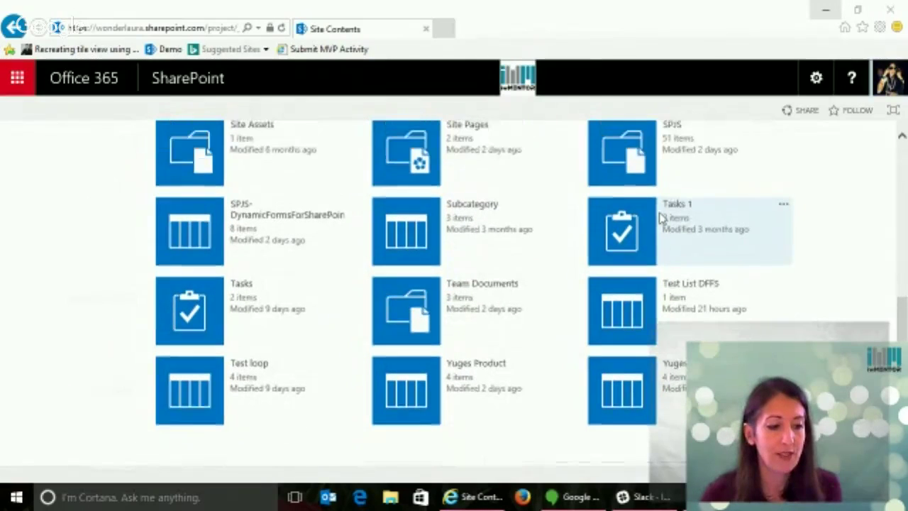
scroll(659, 218, up, 1)
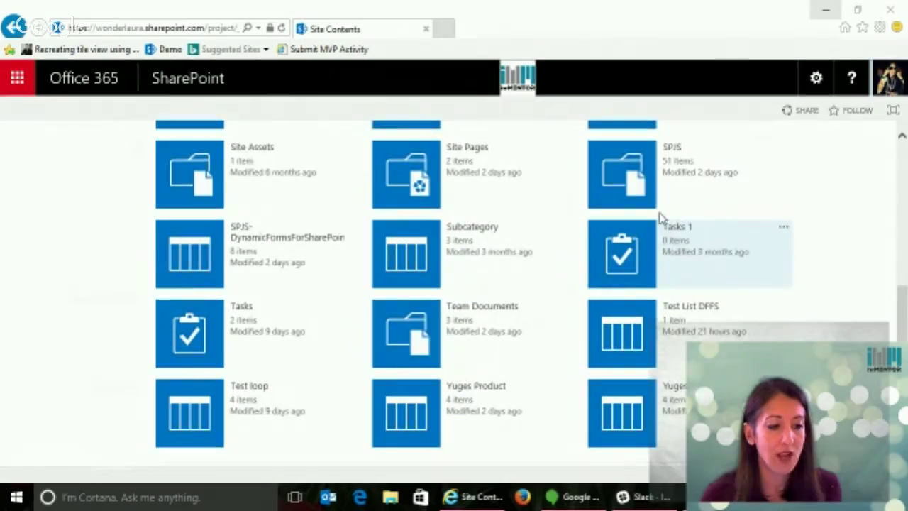
click(426, 165)
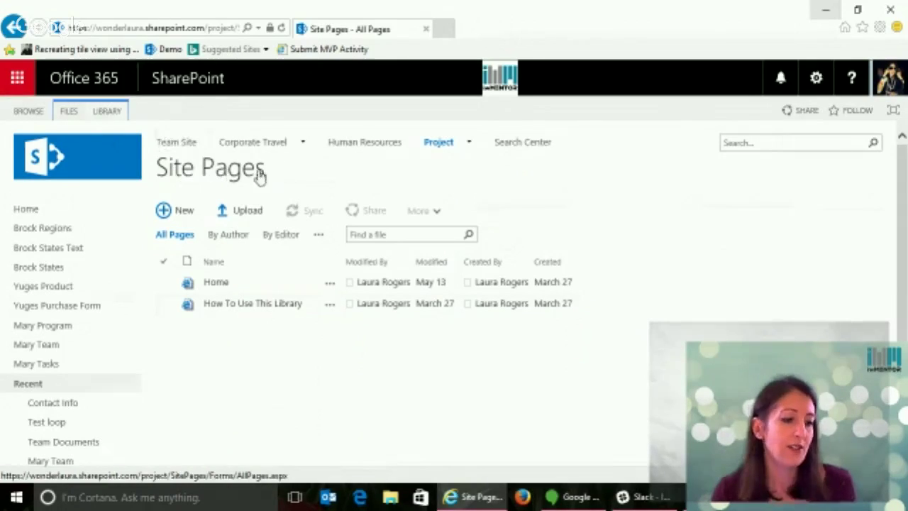
Step: Start a new Web Part Page from the Site Pages library and name it "Test web parts"
click(69, 112)
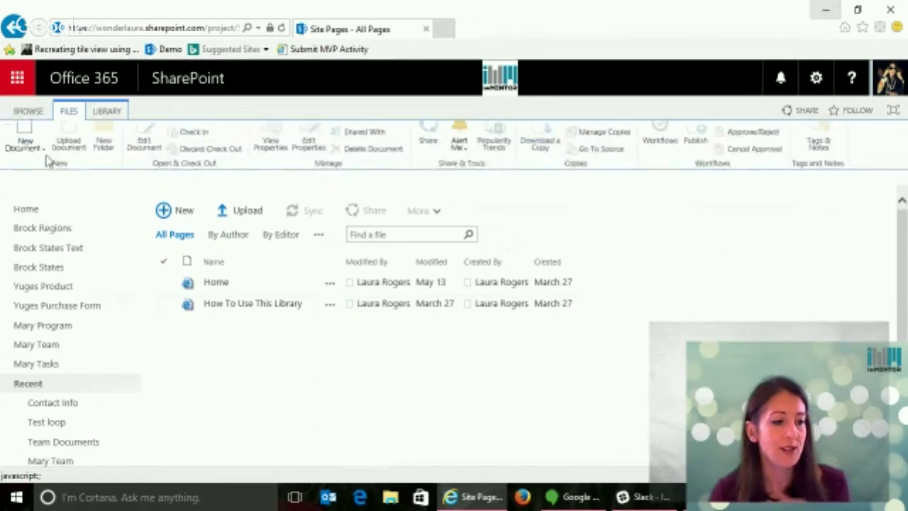
click(25, 158)
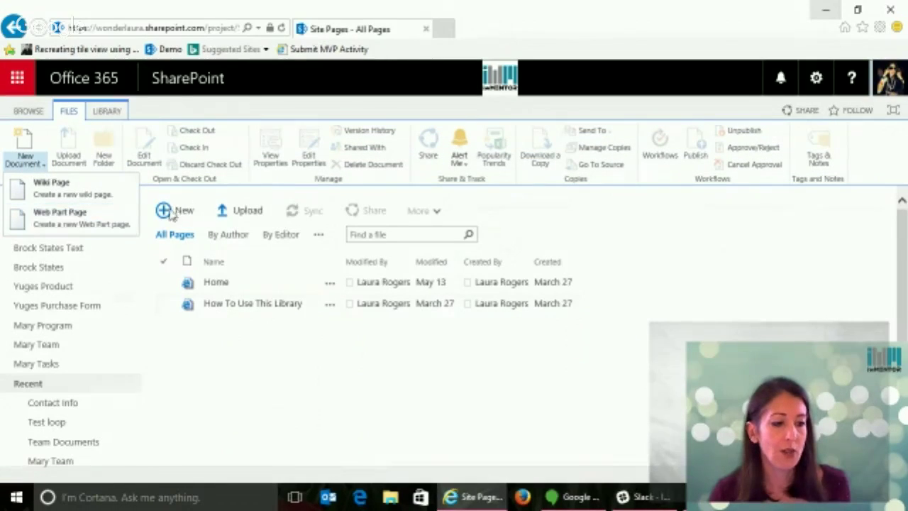
click(71, 216)
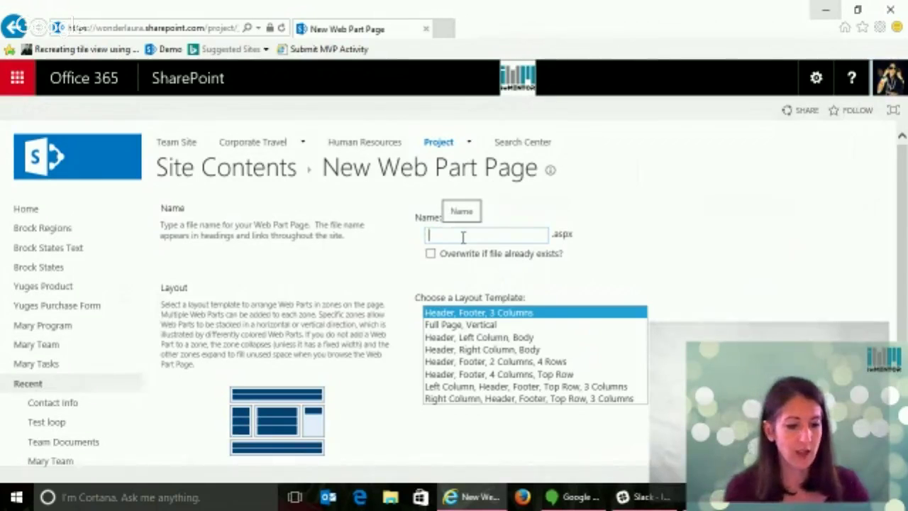
text(Test )
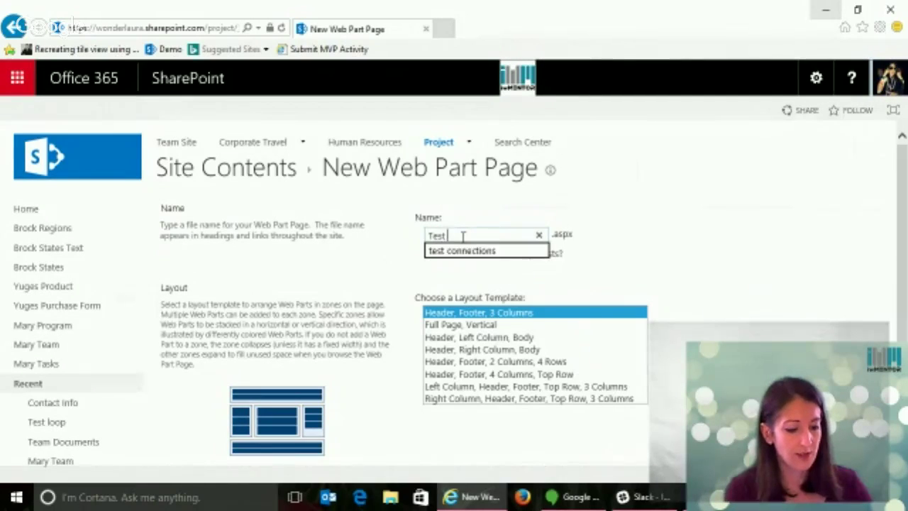
text(web parts)
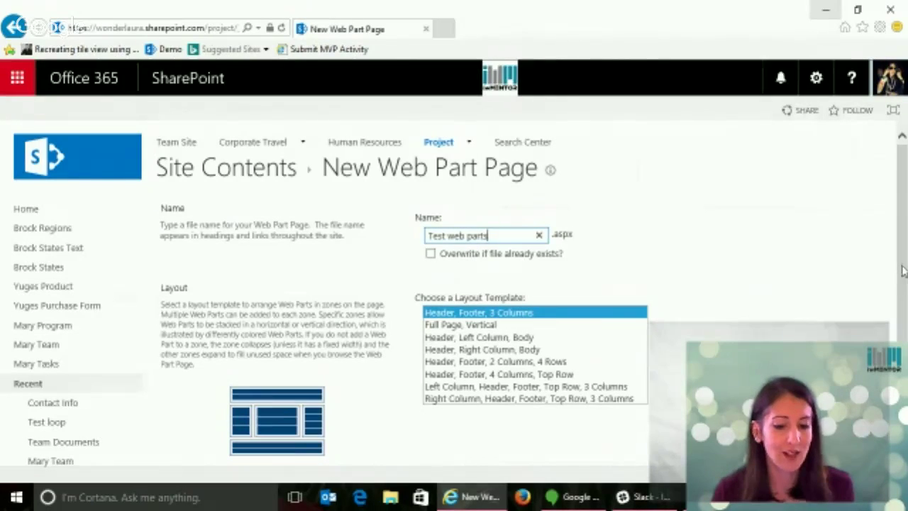
Step: Set Site Pages as the save location, keeping the Header, Footer, 3 Columns layout, and create the page
scroll(901, 267, down, 3)
click(474, 353)
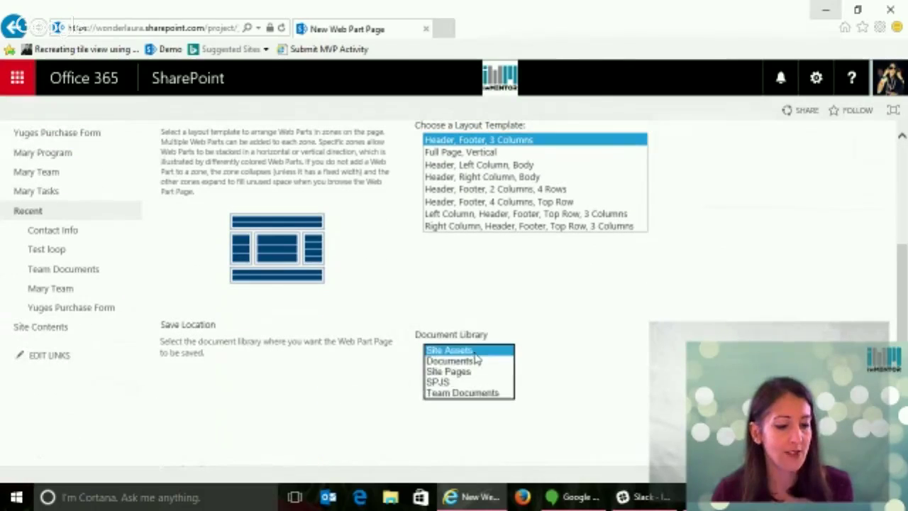
click(466, 372)
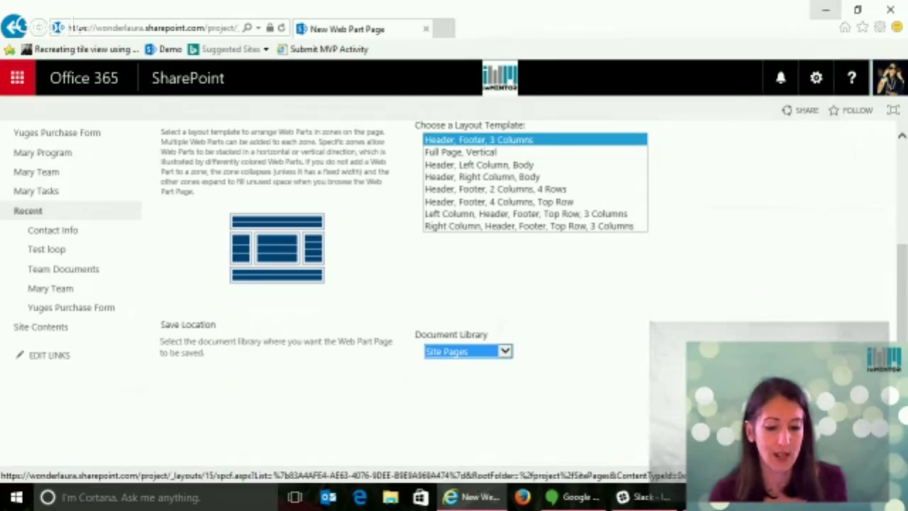
click(765, 389)
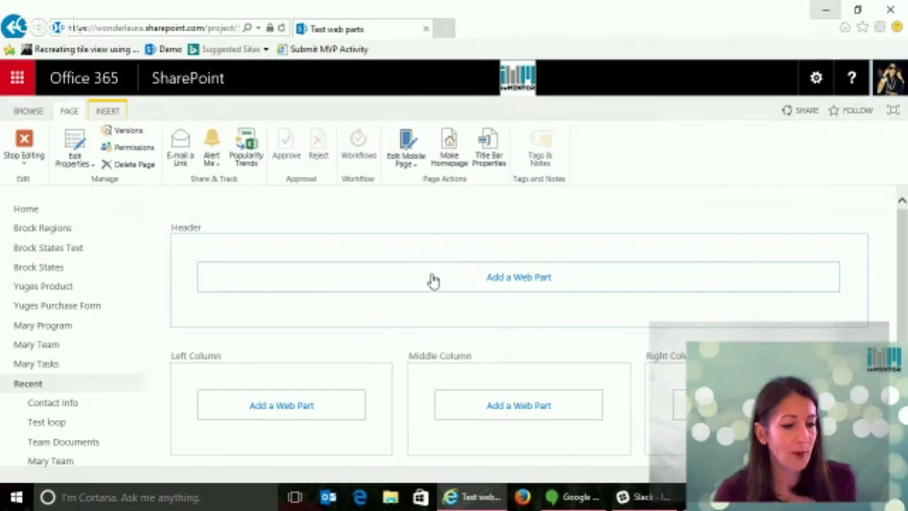
Step: Start adding a web part to the page's Header zone and show the remaining parts in the Apps category
click(434, 280)
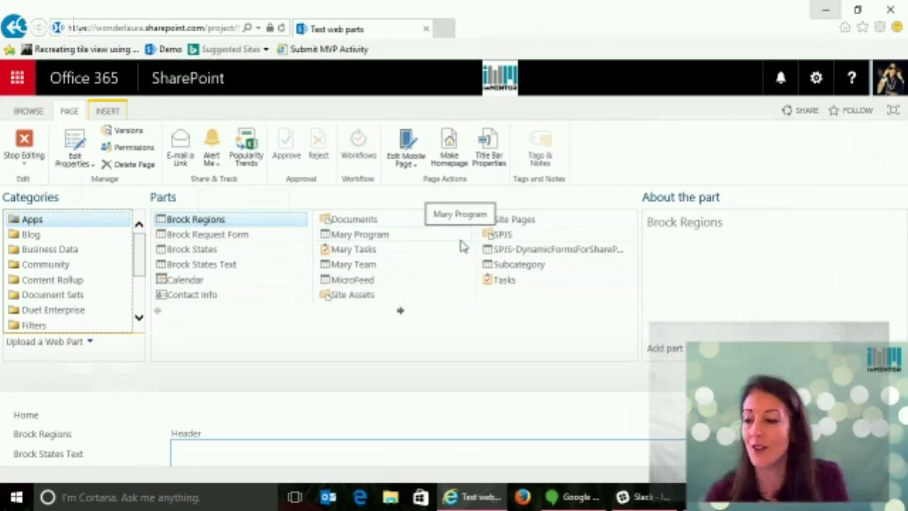
click(399, 310)
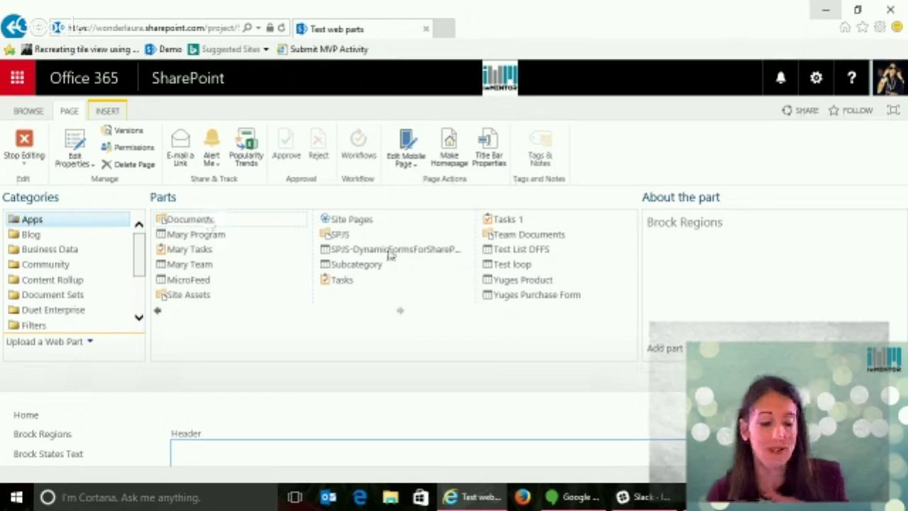
Step: Examine the Blog, Business Data, Content Rollup and Media and Content web parts, including the Content Search description, and return to Apps
click(55, 237)
click(56, 250)
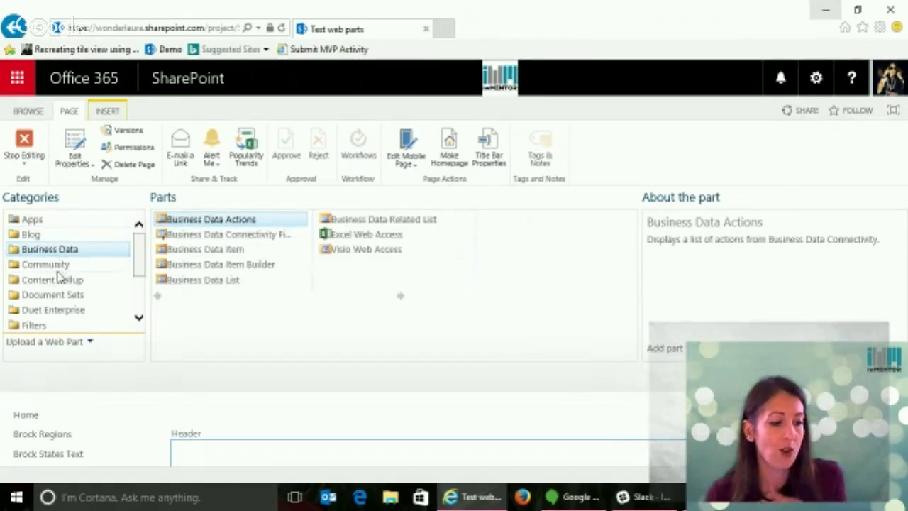
click(60, 281)
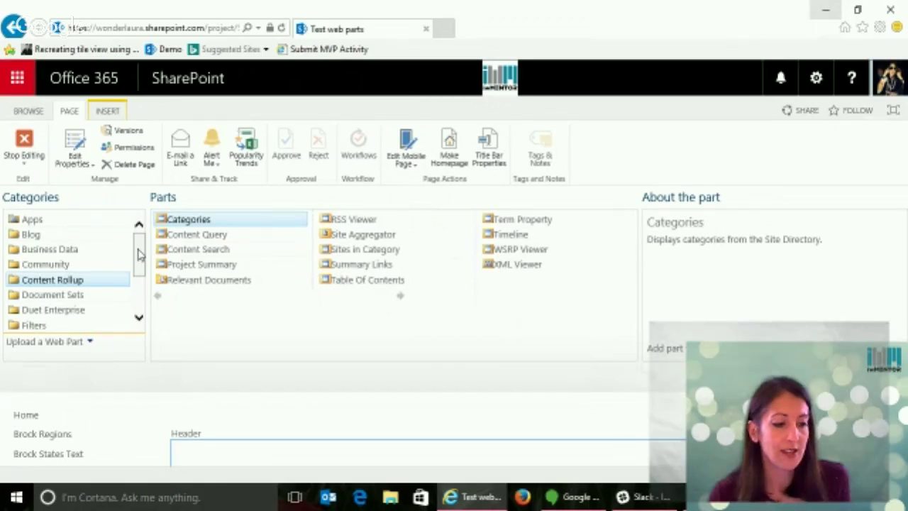
click(219, 249)
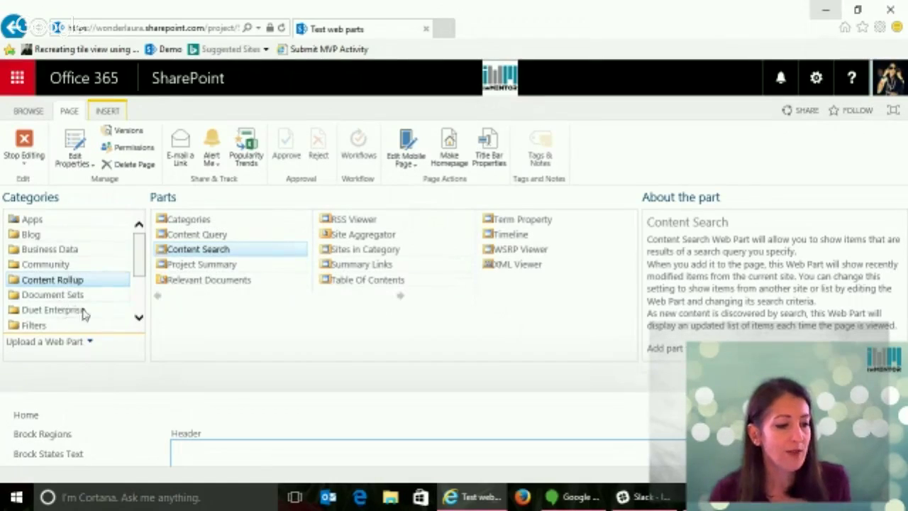
scroll(141, 305, down, 3)
click(60, 266)
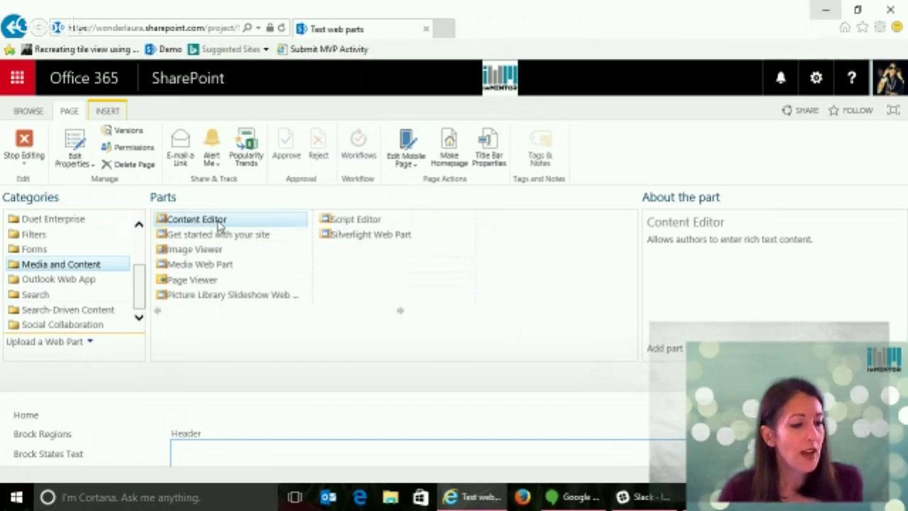
scroll(138, 241, up, 2)
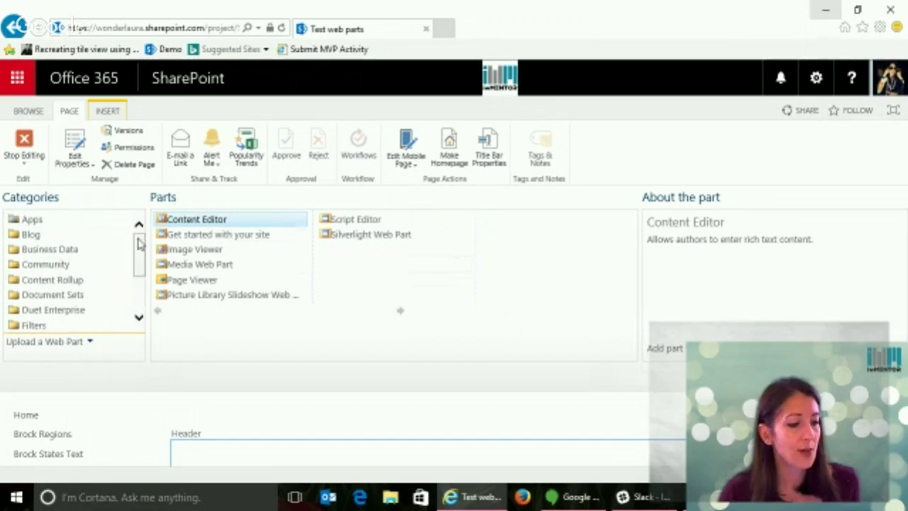
click(63, 223)
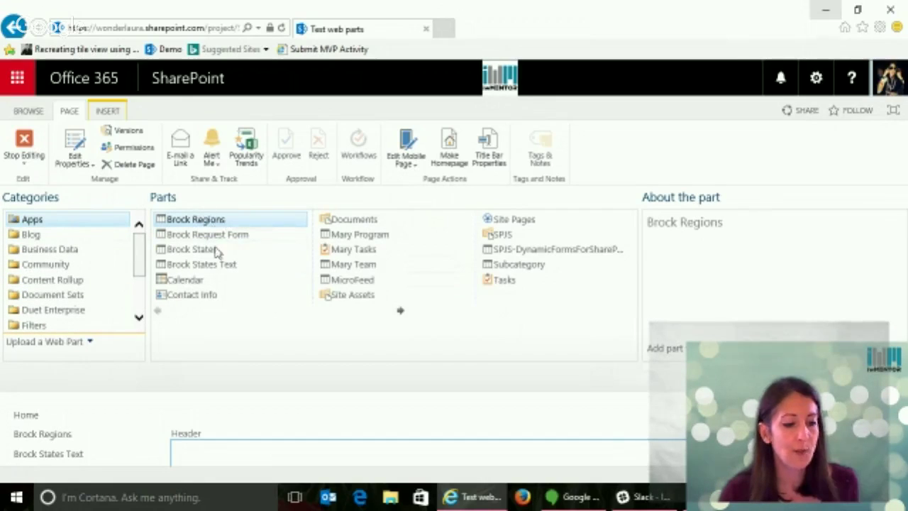
Step: Add the Brock Regions web part to the Header zone and open its properties for editing
click(674, 359)
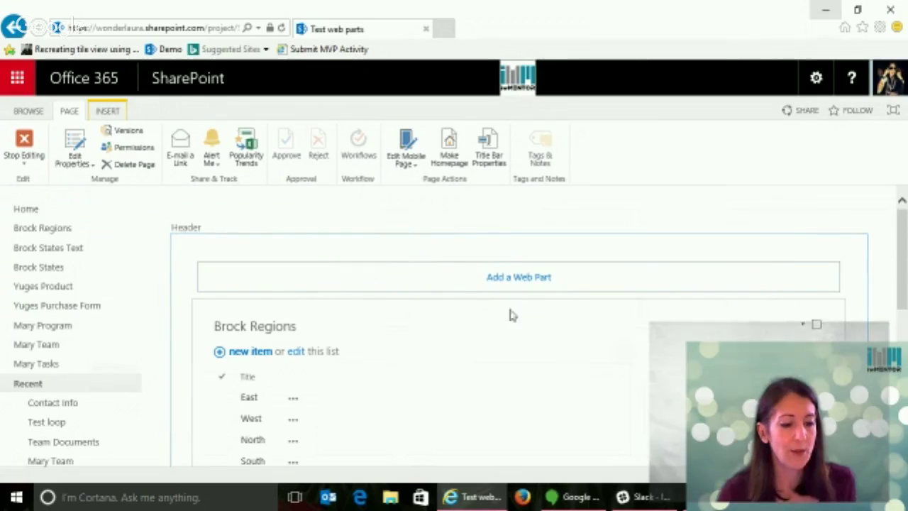
scroll(902, 279, down, 3)
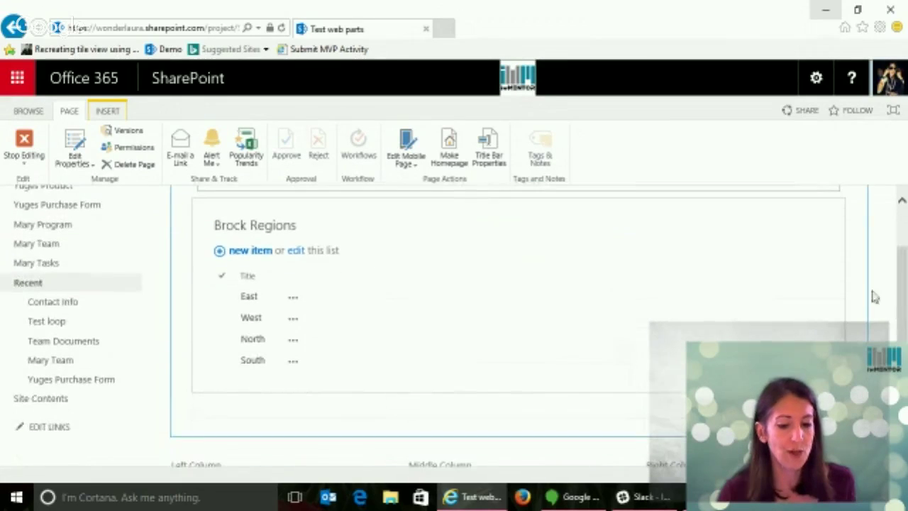
click(803, 229)
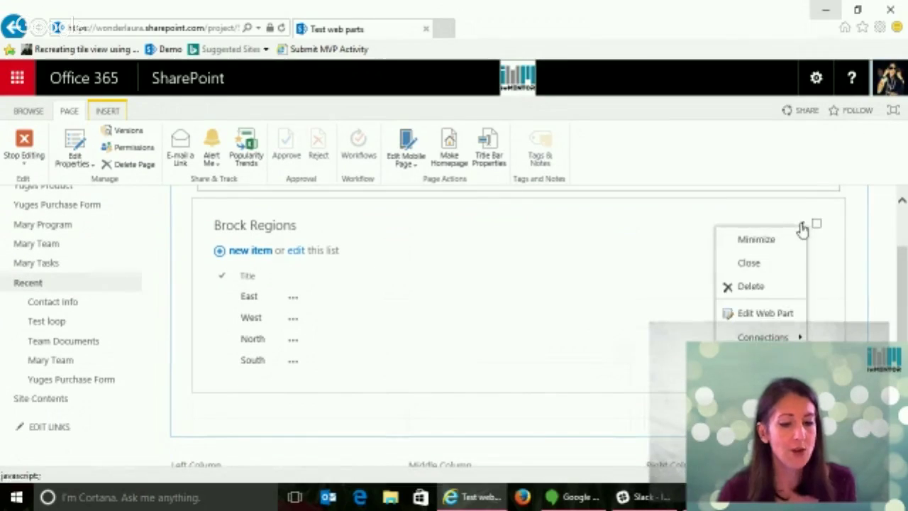
mouse_move(772, 335)
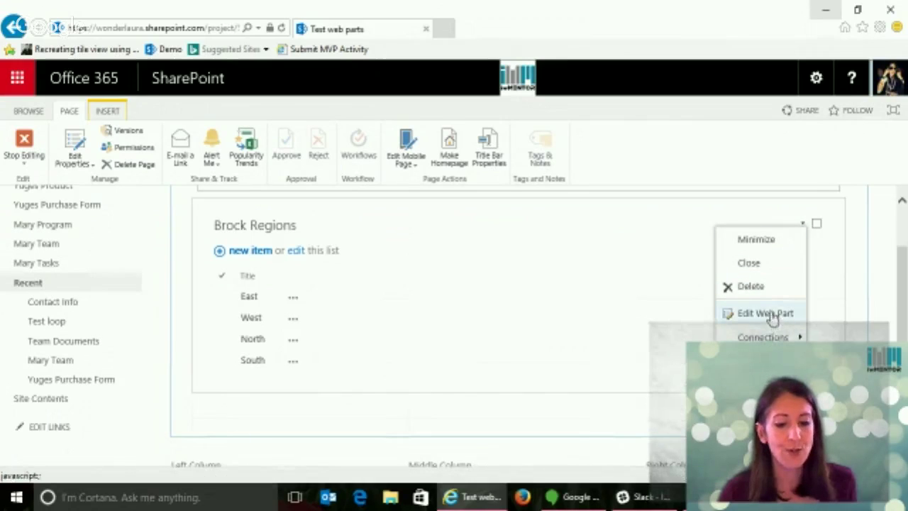
click(768, 314)
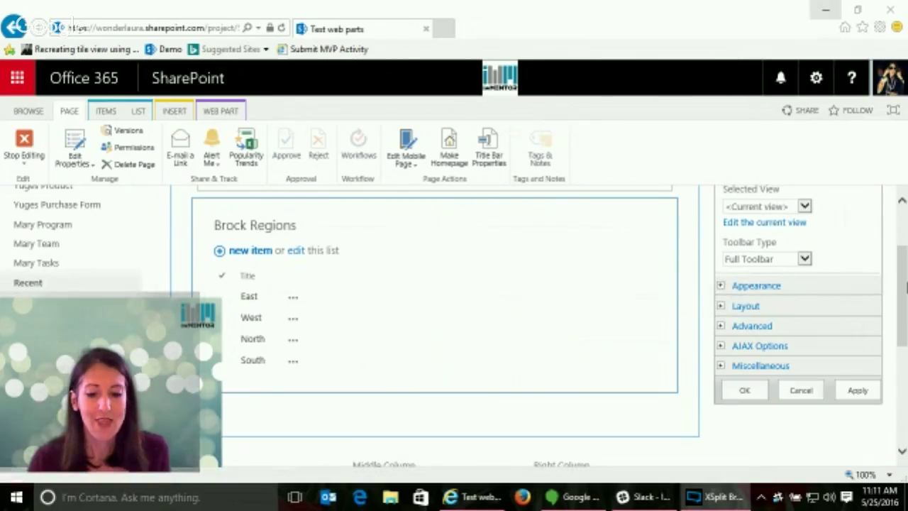
Step: Examine the connection options available for the Brock Regions web part
click(636, 227)
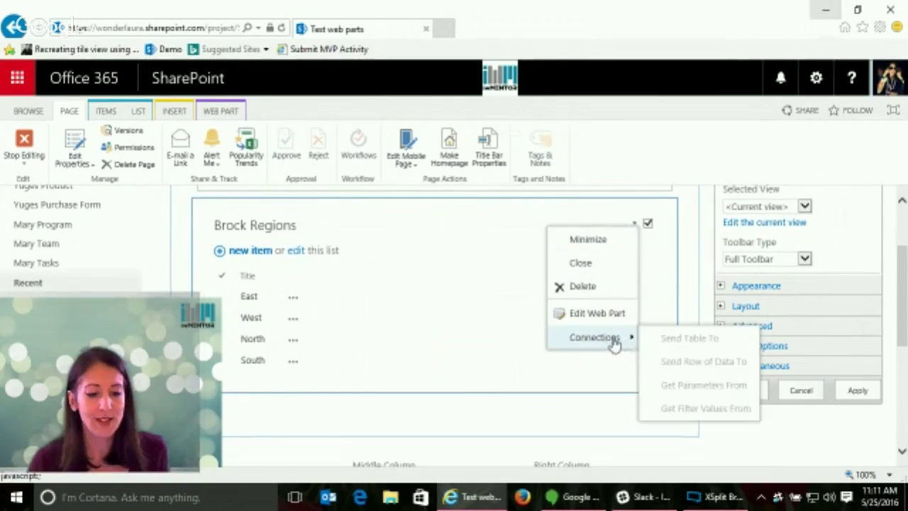
mouse_move(567, 337)
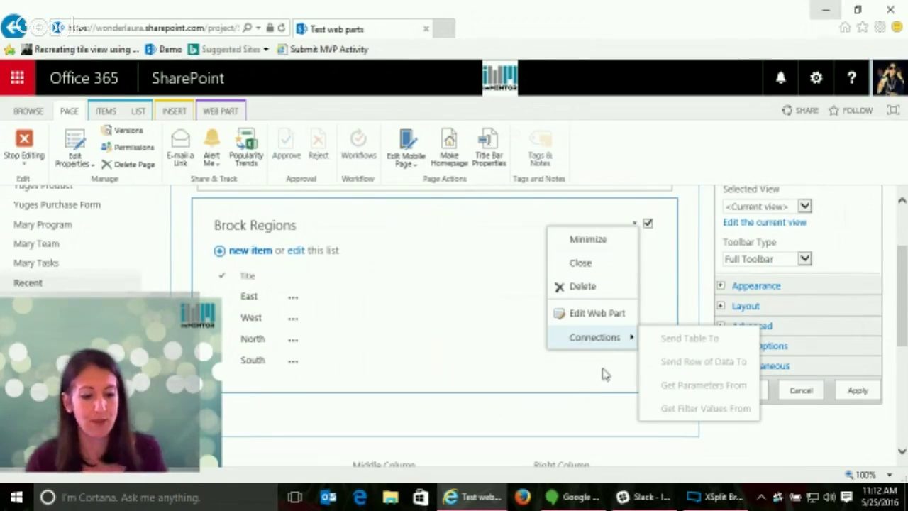
click(604, 374)
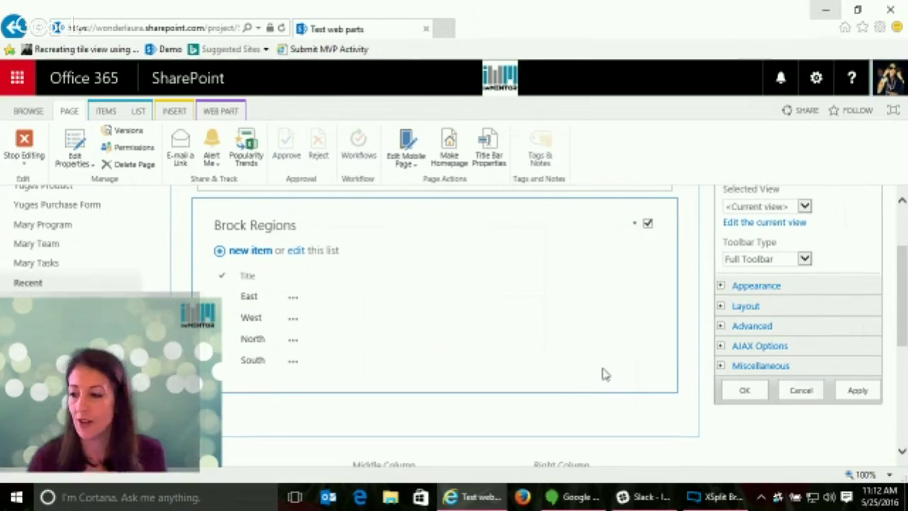
Step: Launch SharePoint Designer 2013 and move its window out of the way of the Test web parts page
click(16, 497)
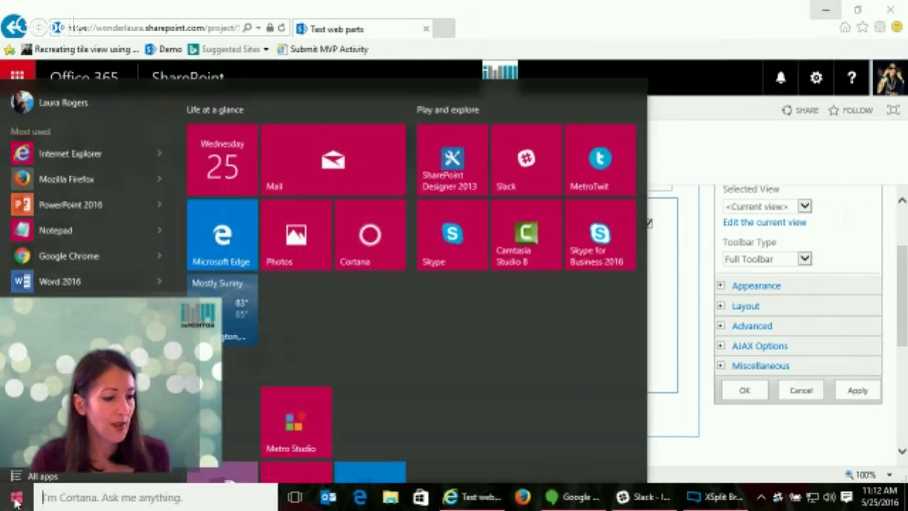
click(454, 158)
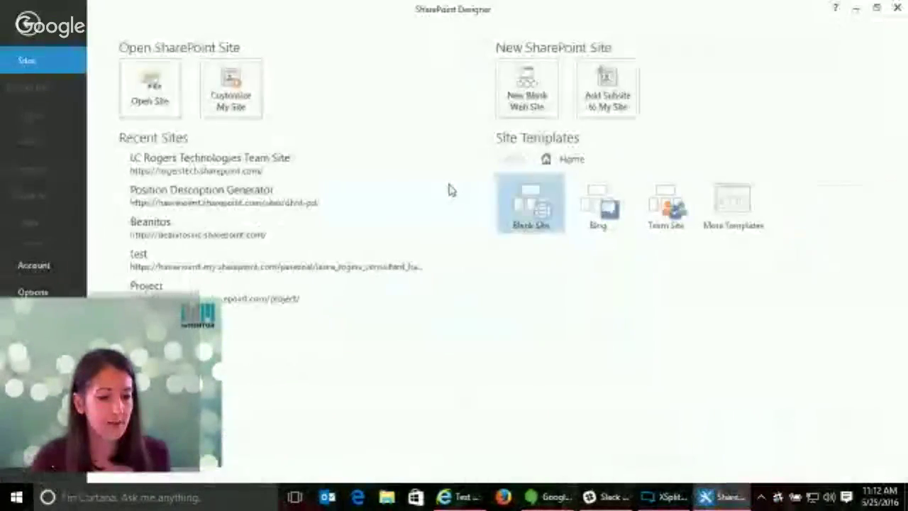
drag(324, 5, 907, 7)
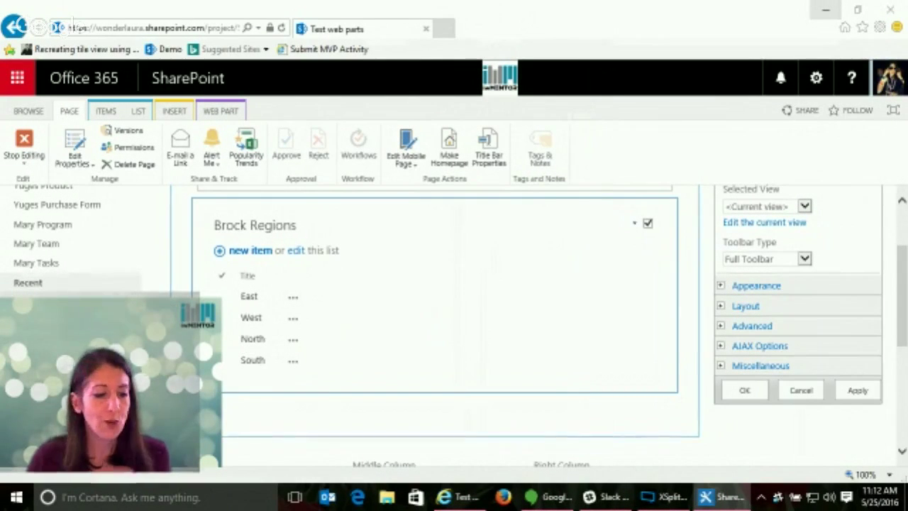
Step: Add the Content Editor web part from the Media and Content category to the Header zone
scroll(431, 326, up, 2)
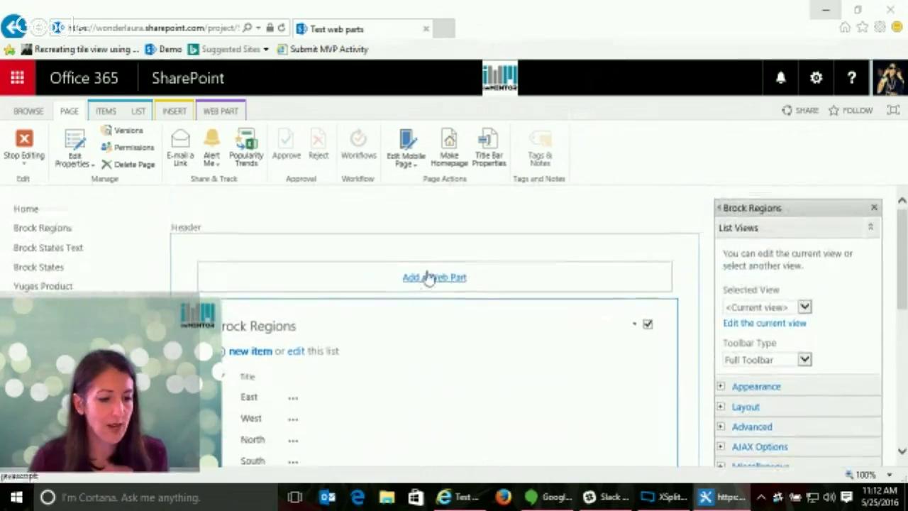
click(433, 277)
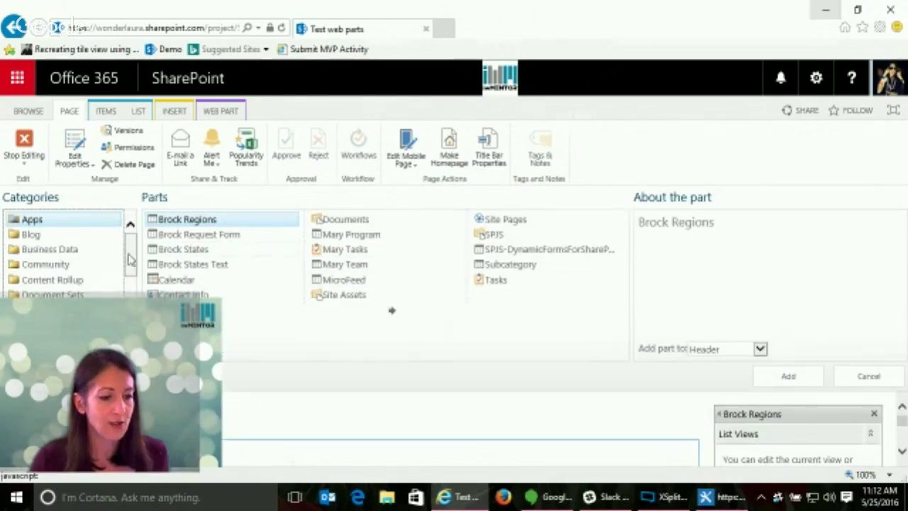
scroll(117, 287, down, 2)
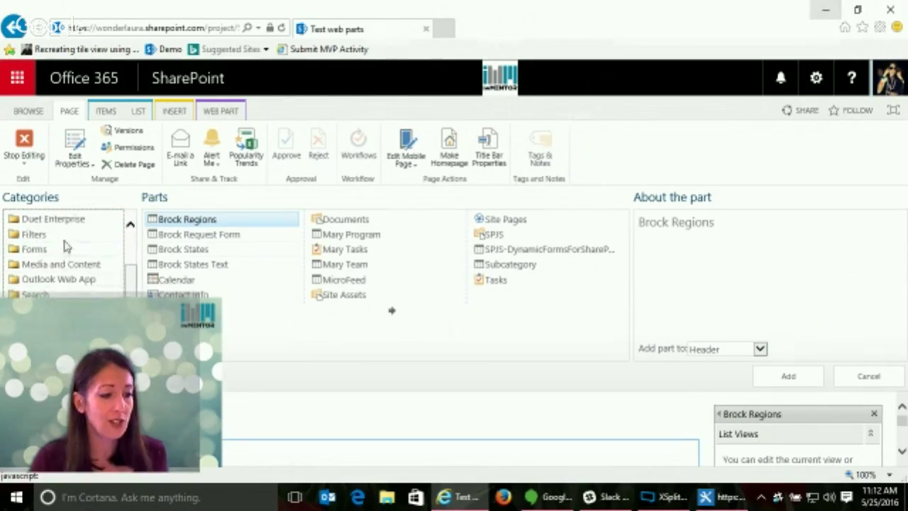
click(74, 269)
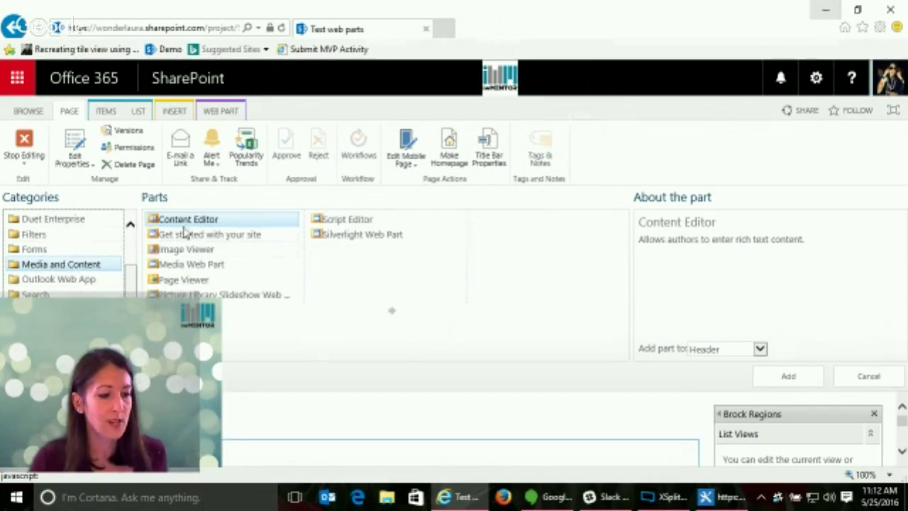
click(788, 376)
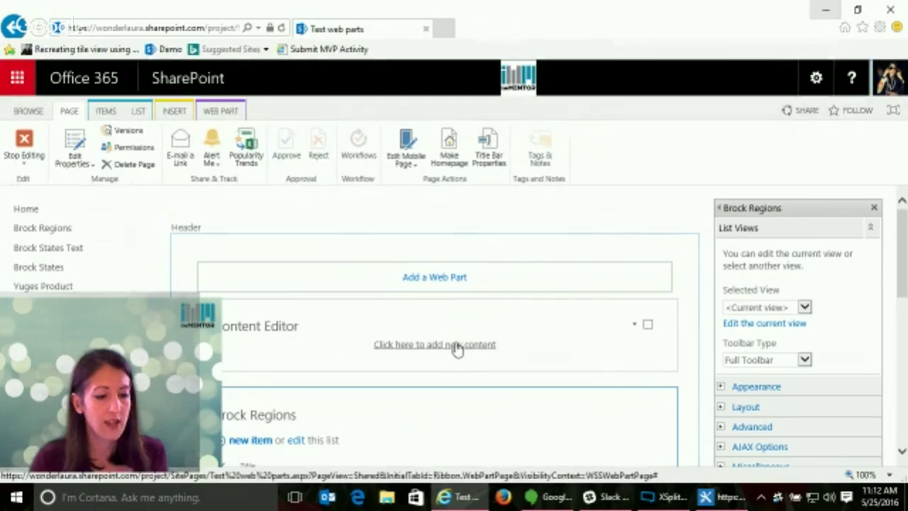
Step: Enter the placeholder text "Type stuff" as new content in the Content Editor web part
click(456, 347)
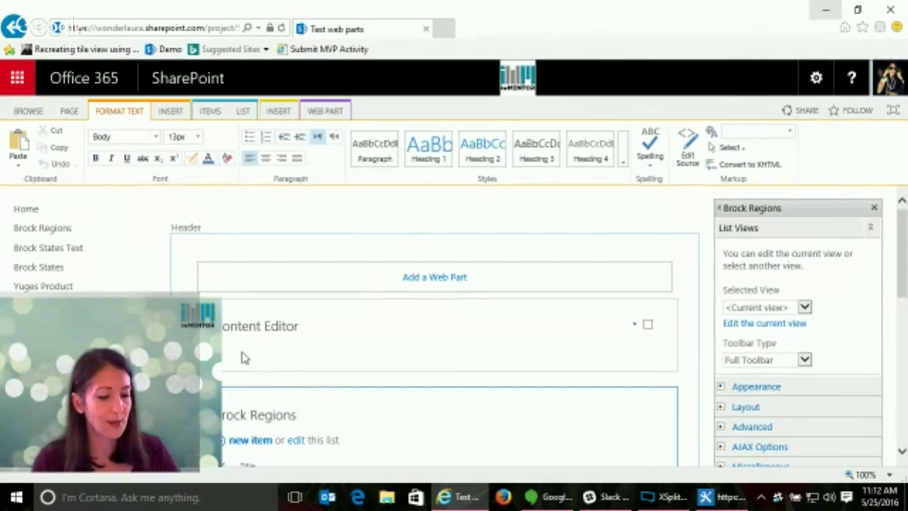
text(ps stu)
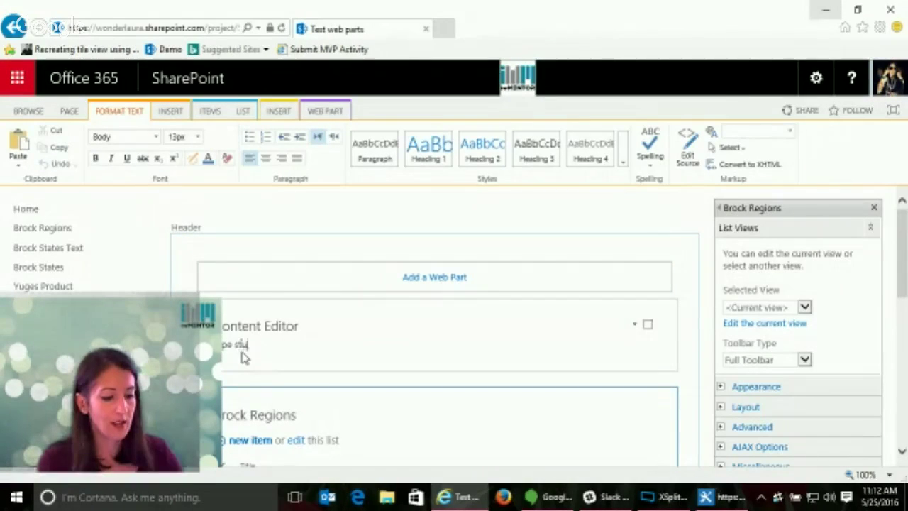
text(ff)
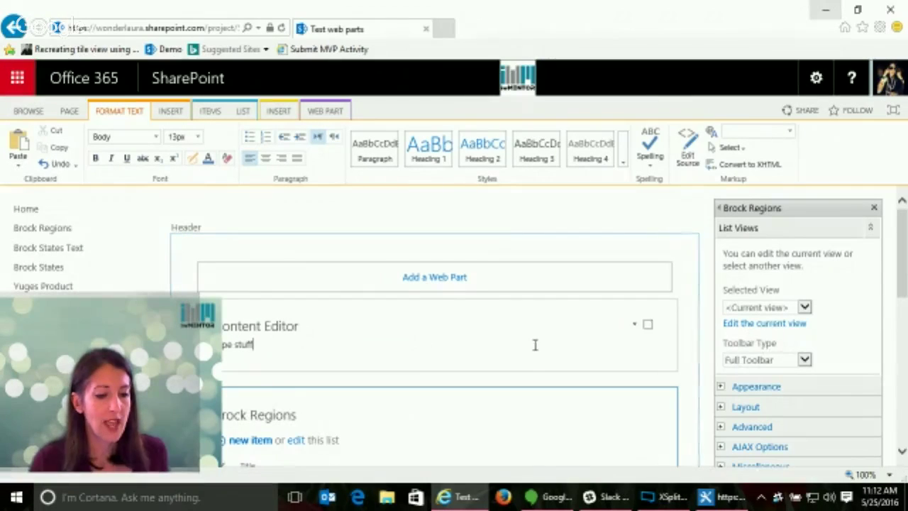
Step: Open the Content Editor web part's properties and examine its content insertion, Content Link and Export options
click(639, 328)
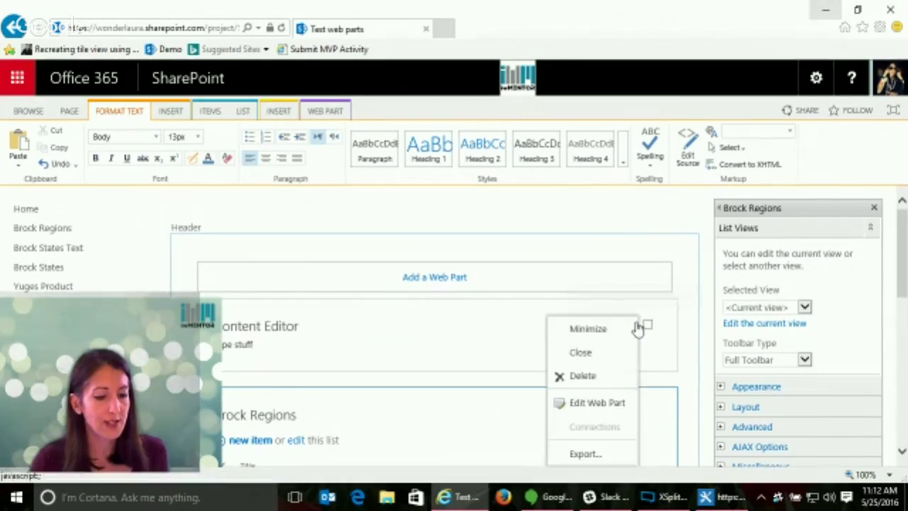
click(608, 405)
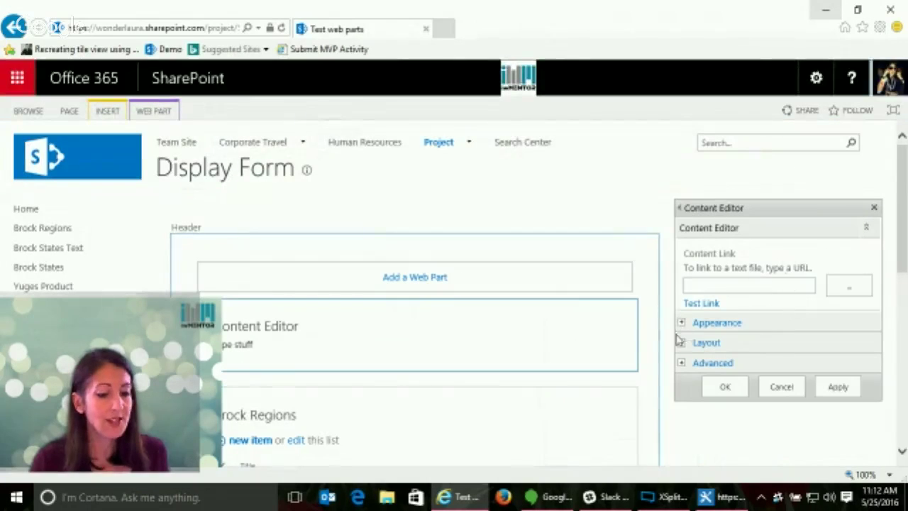
click(305, 345)
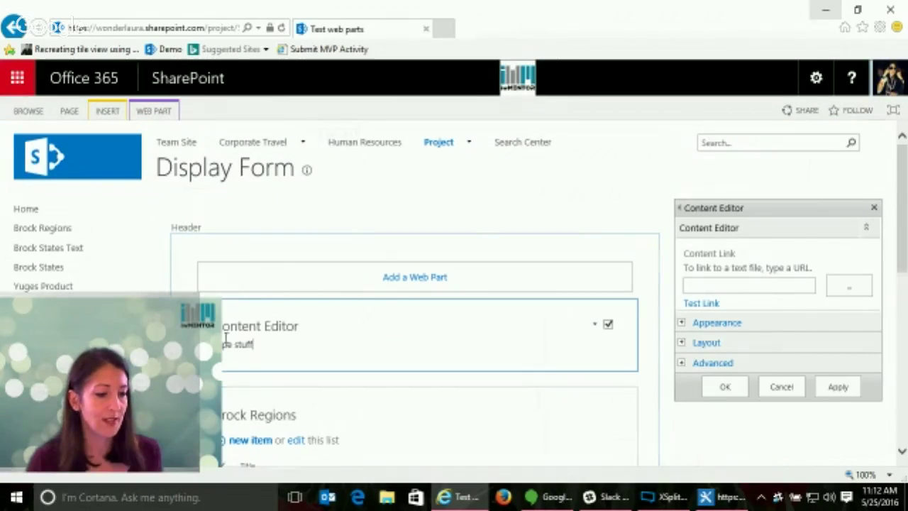
click(170, 110)
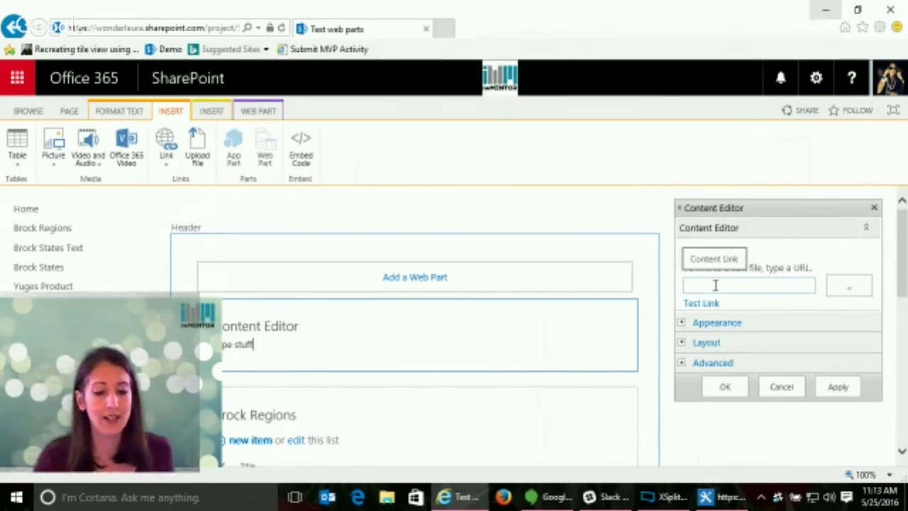
click(598, 328)
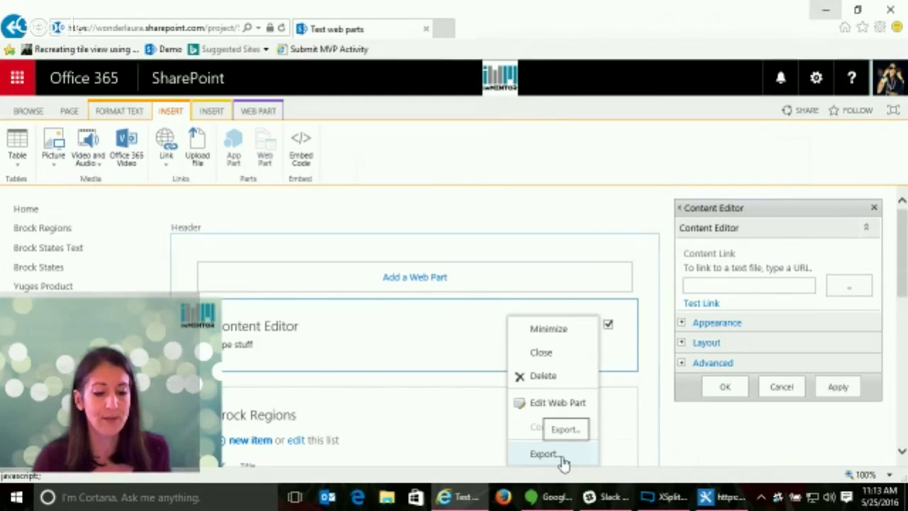
Step: Replace the Content Editor text with "IW Mentor is my new training company. This is a bunch of generic company info, such as a mission statement."
click(263, 345)
drag(280, 343, 212, 346)
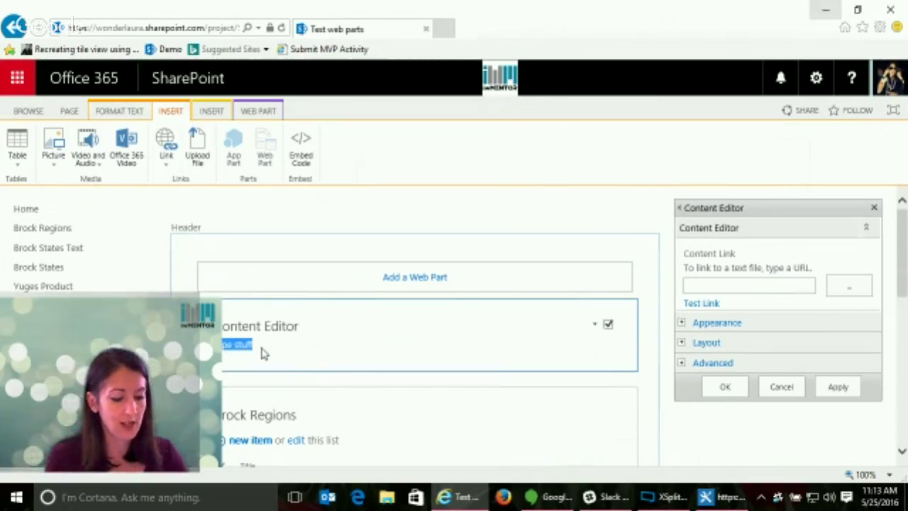
text(Mentor is my)
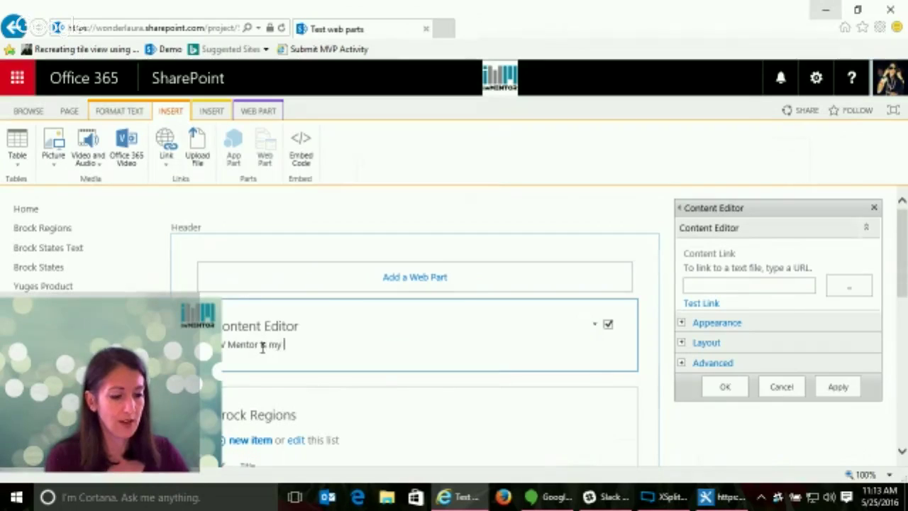
text(comopan)
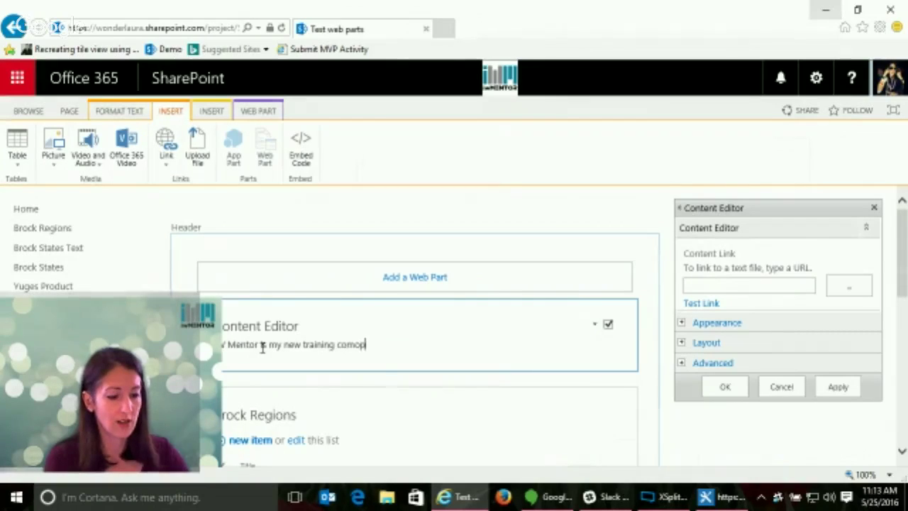
key(BackSpace)
key(BackSpace)
text(pan)
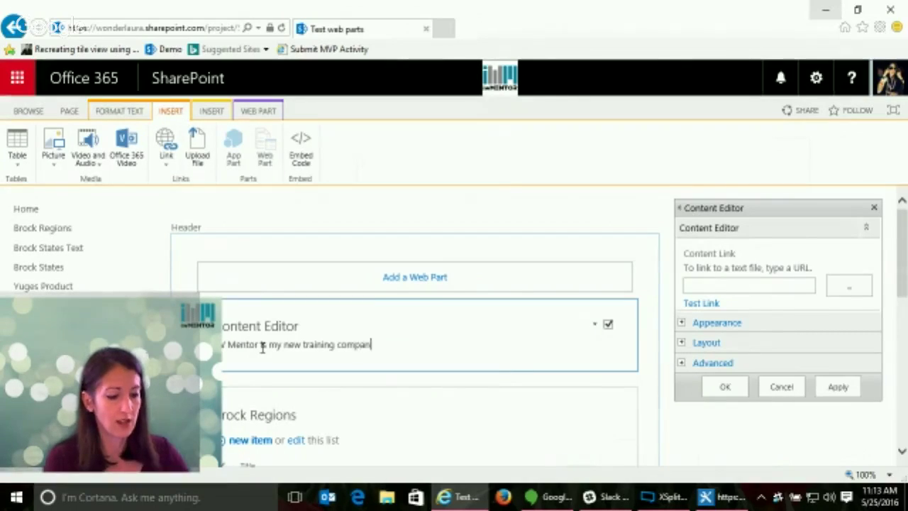
text(y. This is a)
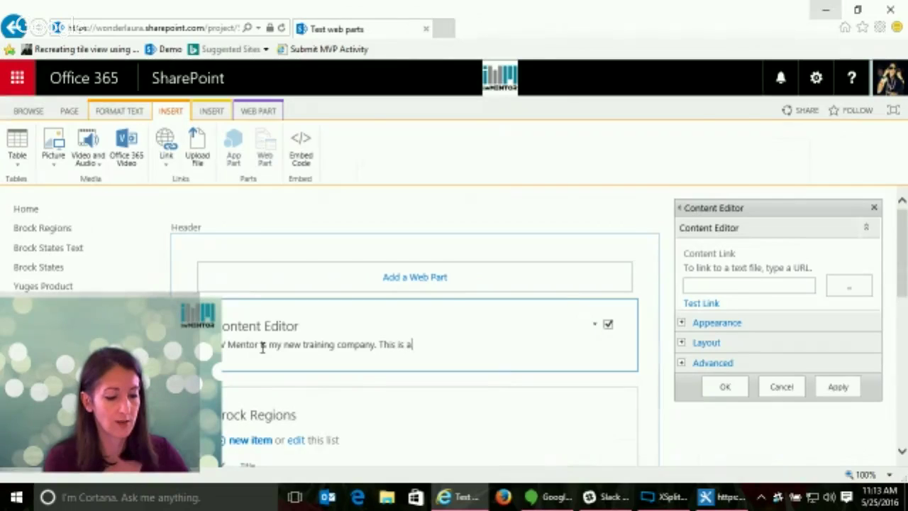
text( bunch of )
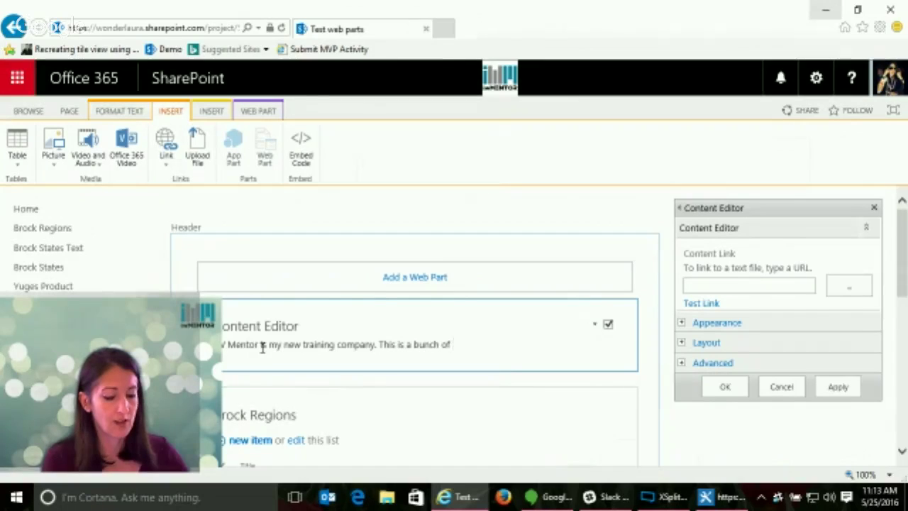
text(generic com)
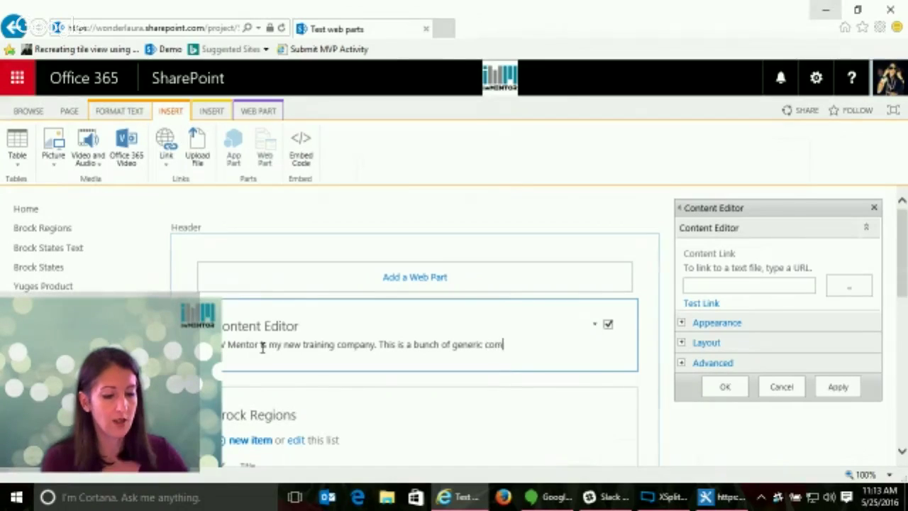
text(pany info, su)
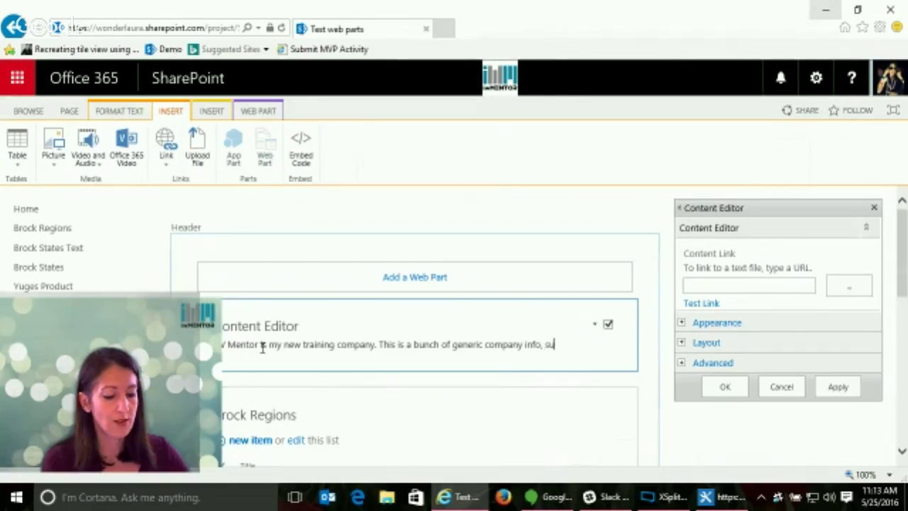
text(ch as a mis)
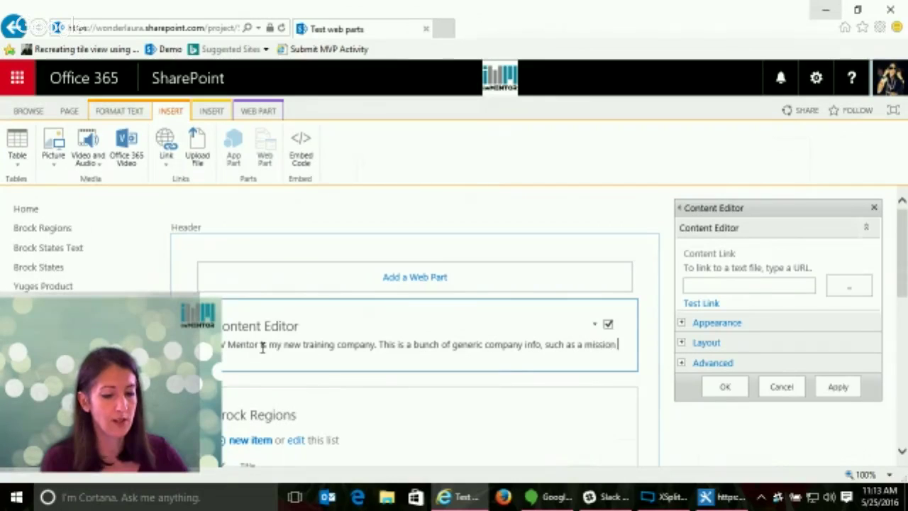
text(sion)
key(Return)
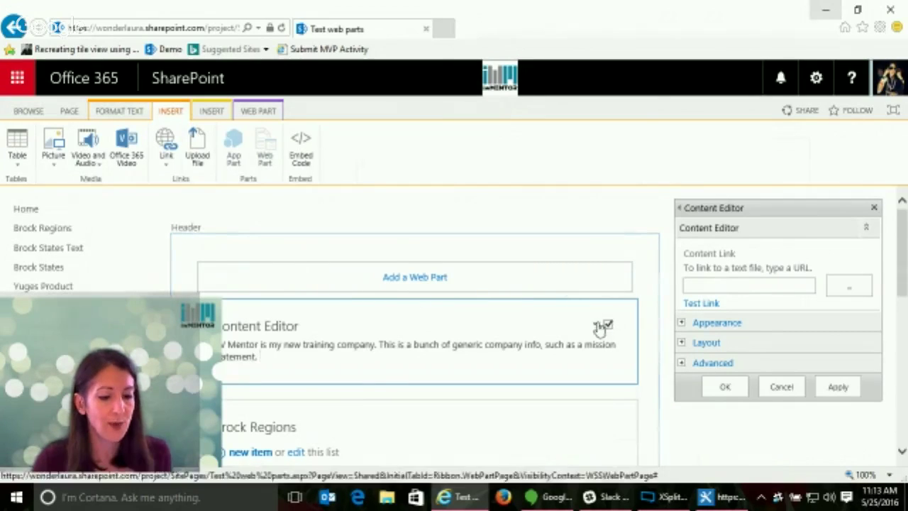
Step: Stop editing the Test web parts page and return it to its normal display
click(68, 112)
click(24, 149)
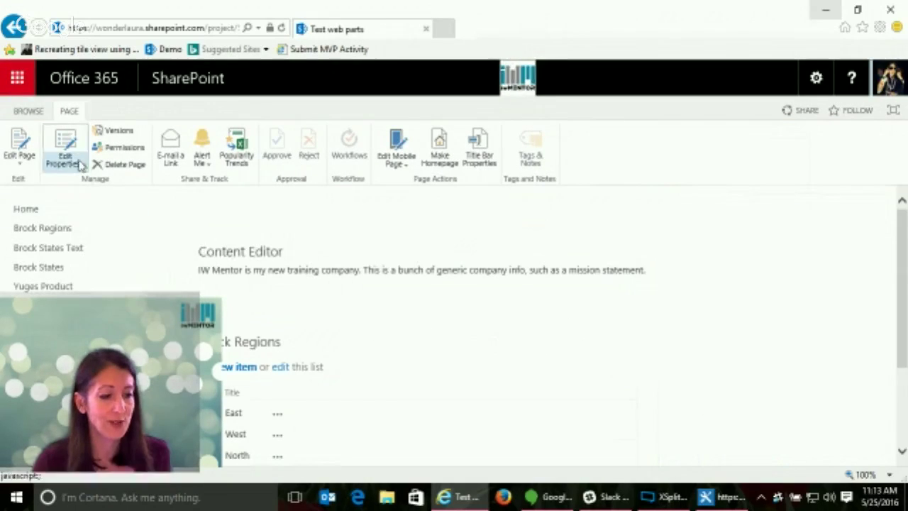
Step: Reopen the Test web parts page for editing and set the Content Editor web part's title to "IW Mentor"
click(20, 147)
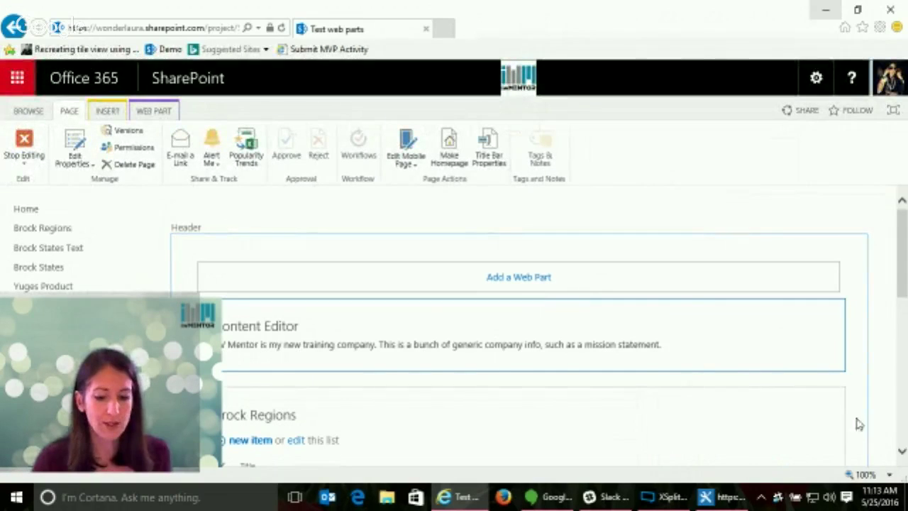
click(805, 326)
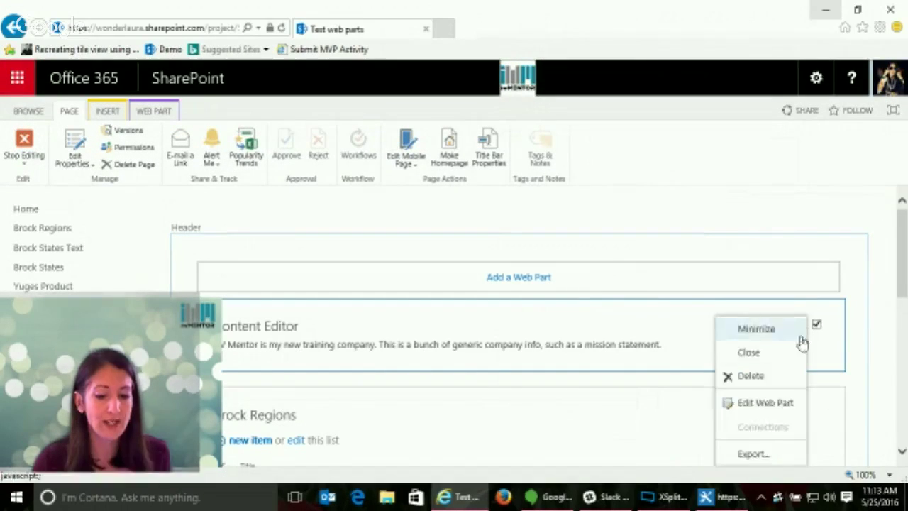
click(765, 402)
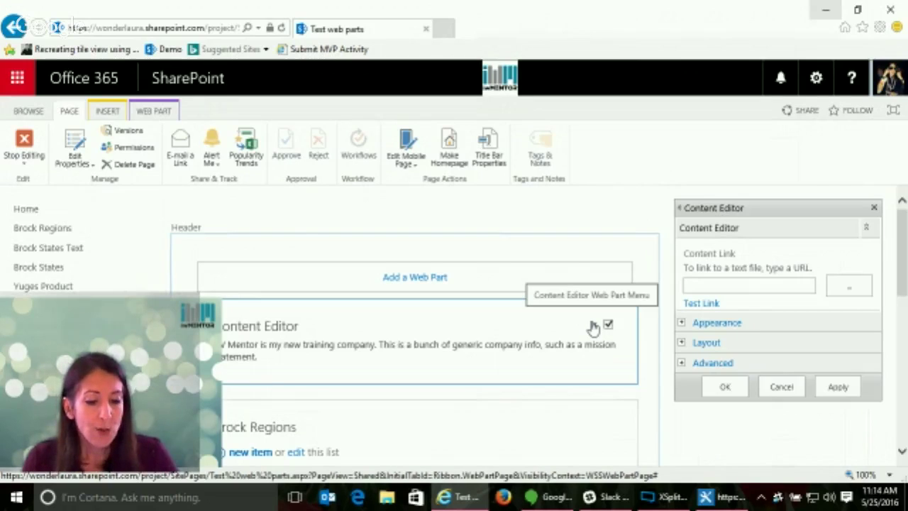
click(681, 323)
scroll(899, 310, down, 5)
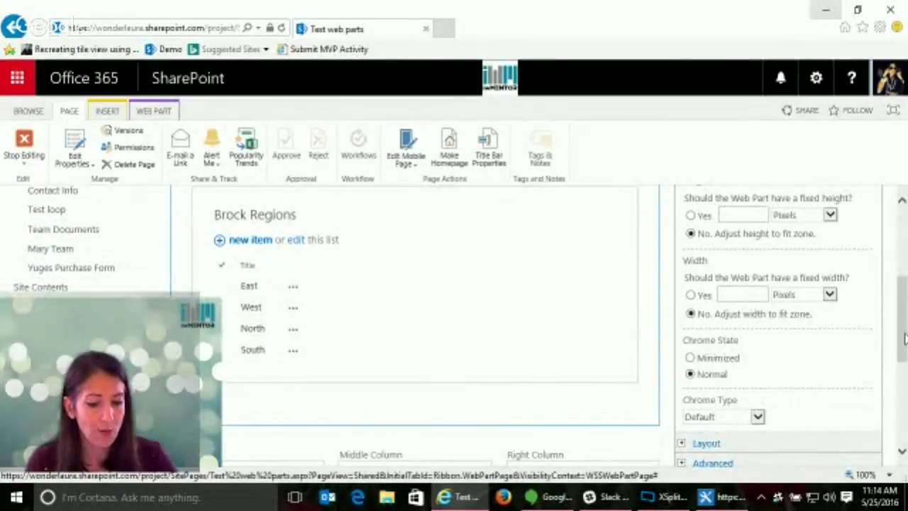
drag(903, 338, 903, 257)
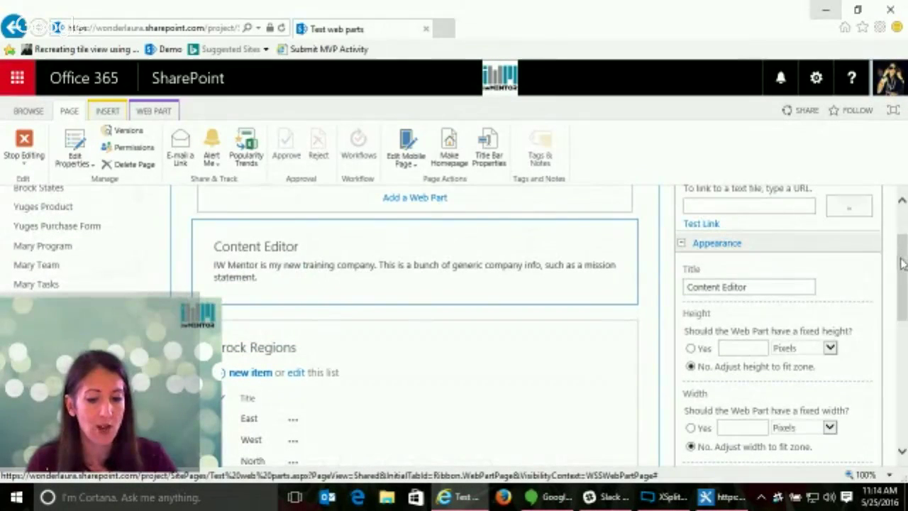
triple_click(778, 289)
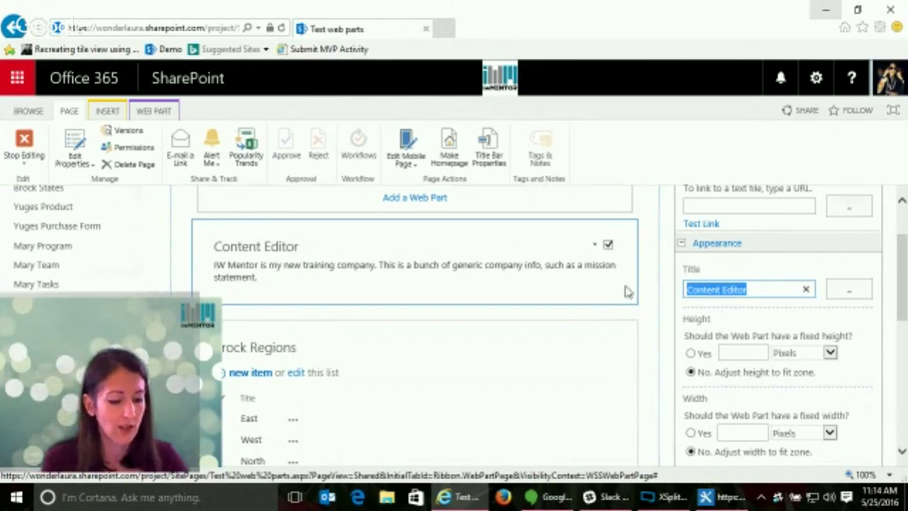
text(IW Mentor)
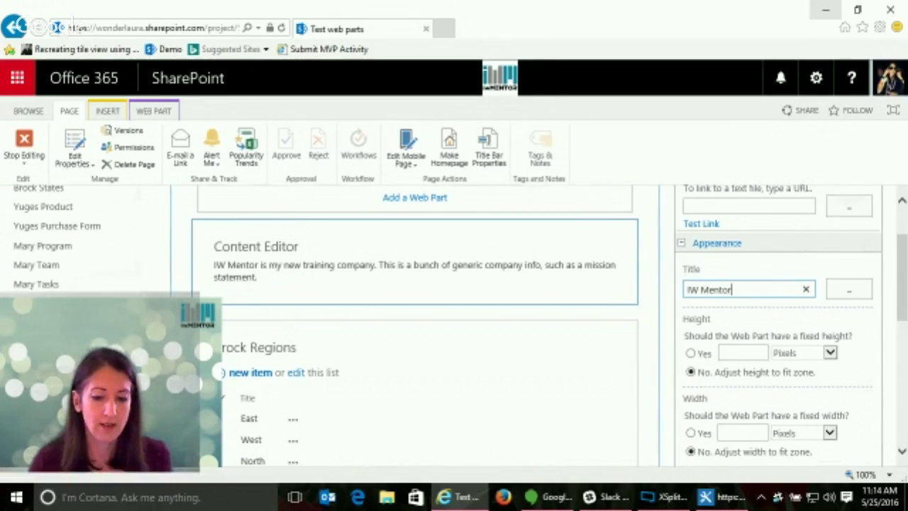
scroll(901, 284, down, 5)
click(725, 313)
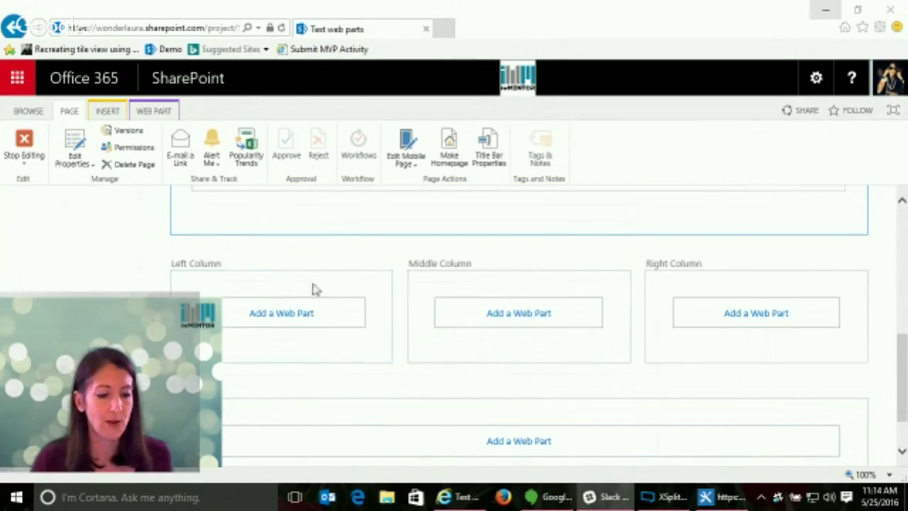
Step: Export the IW Mentor web part and save it to the Desktop as IW Mentor.dwp
drag(901, 341, 899, 234)
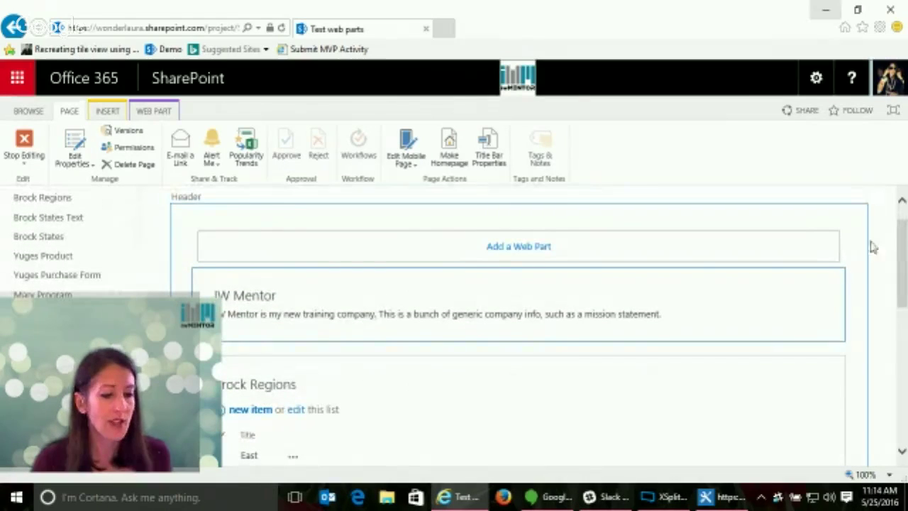
click(21, 147)
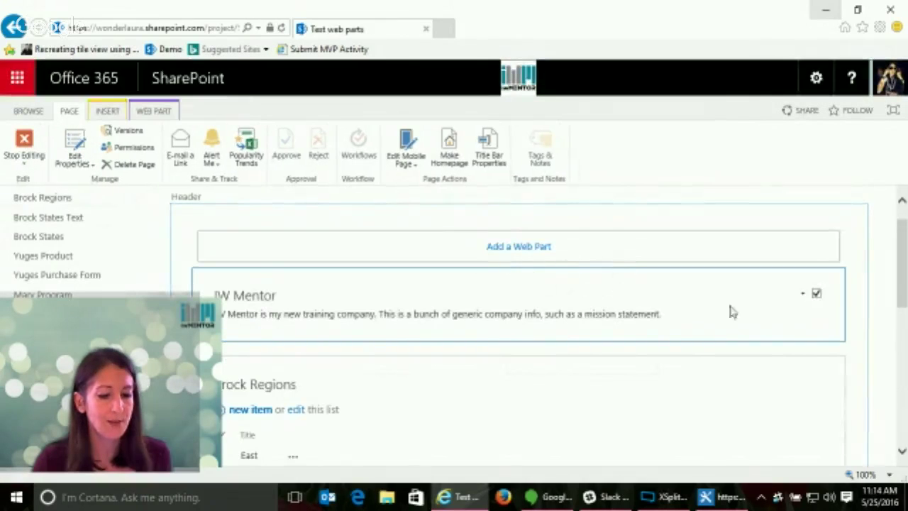
click(803, 294)
click(765, 441)
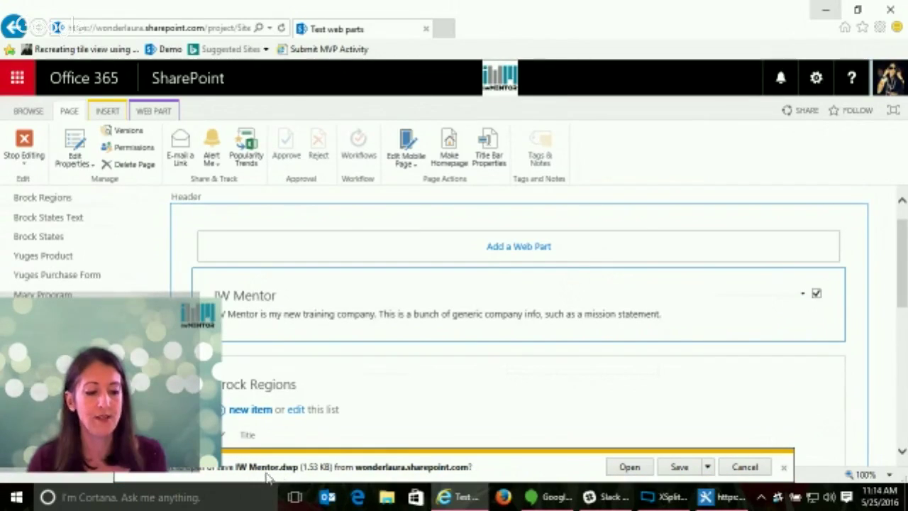
click(708, 467)
click(751, 450)
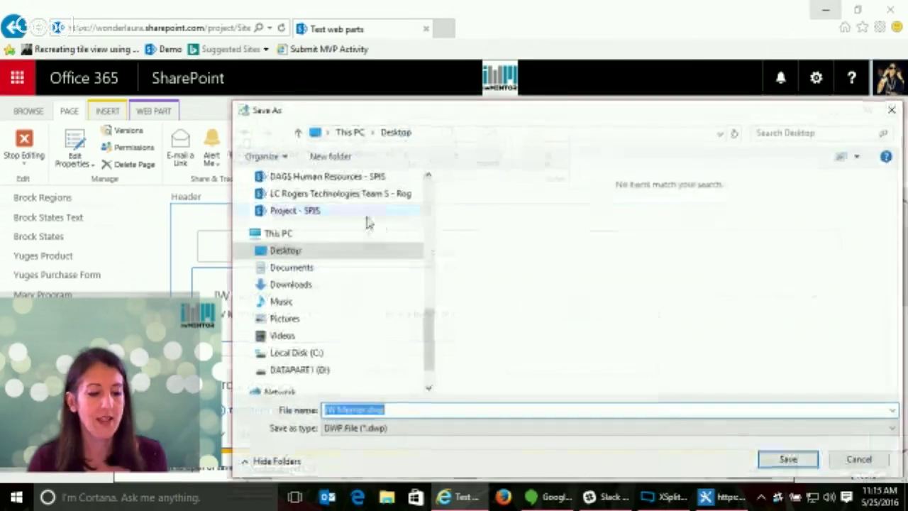
drag(427, 314, 428, 182)
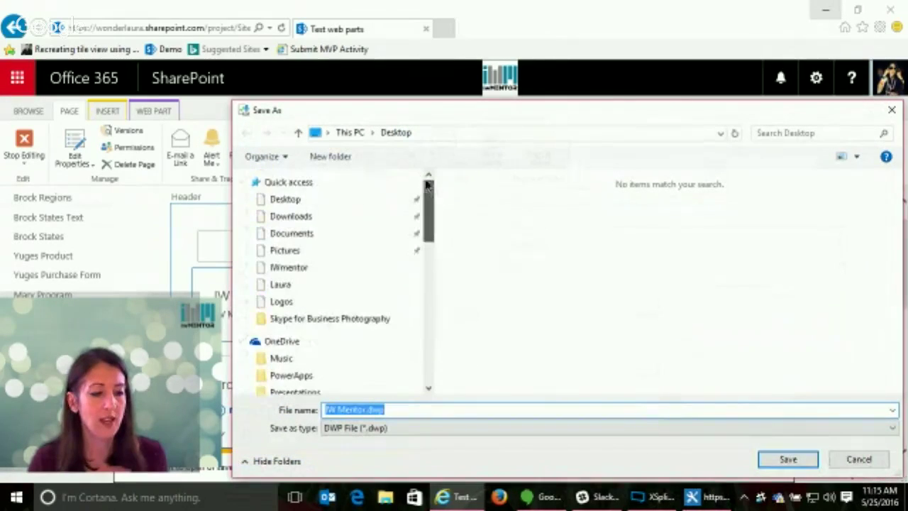
click(284, 200)
click(788, 459)
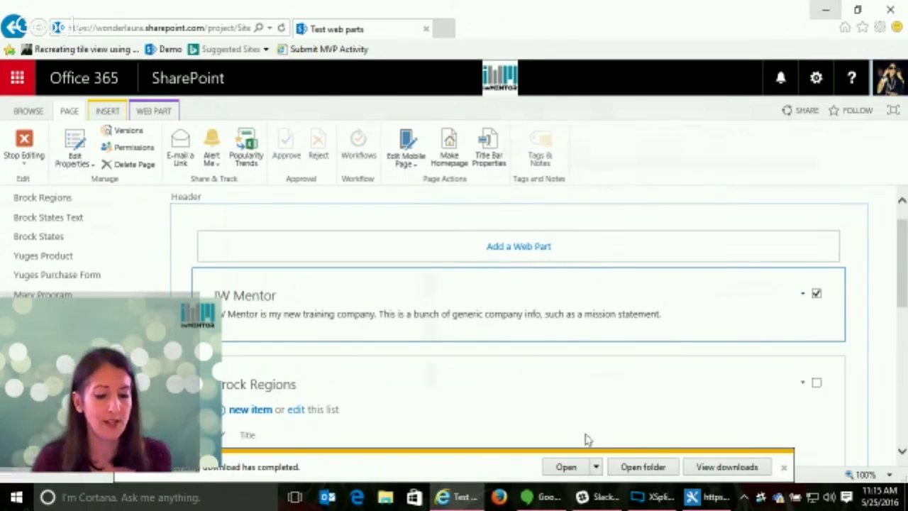
click(783, 467)
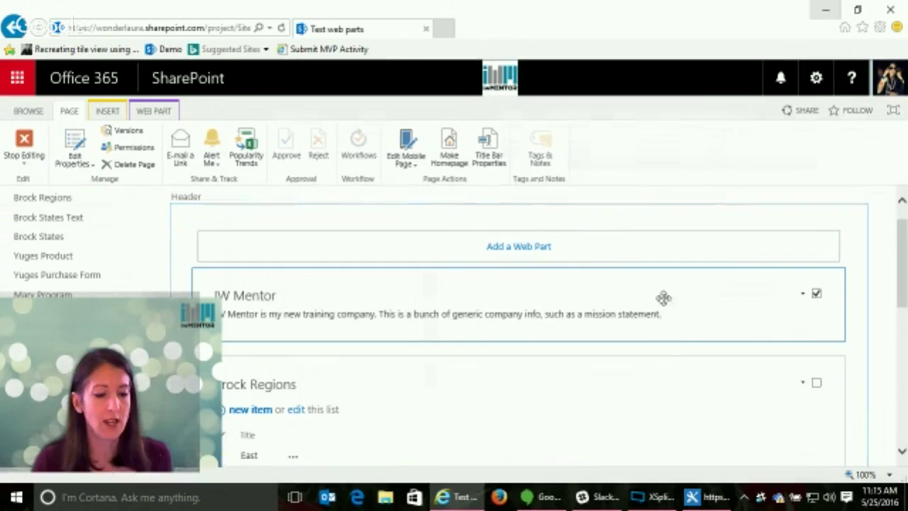
Step: Add the Content Search web part from the Content Rollup category to the Header zone
click(489, 250)
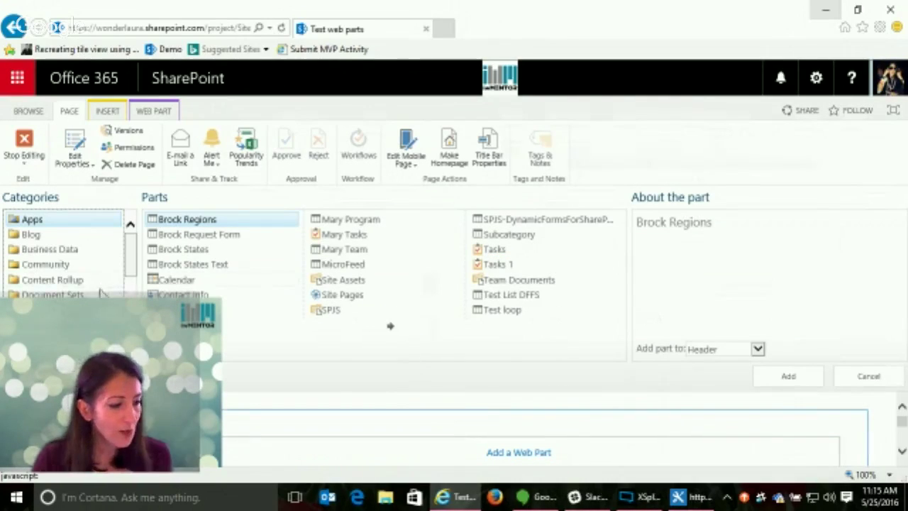
click(74, 280)
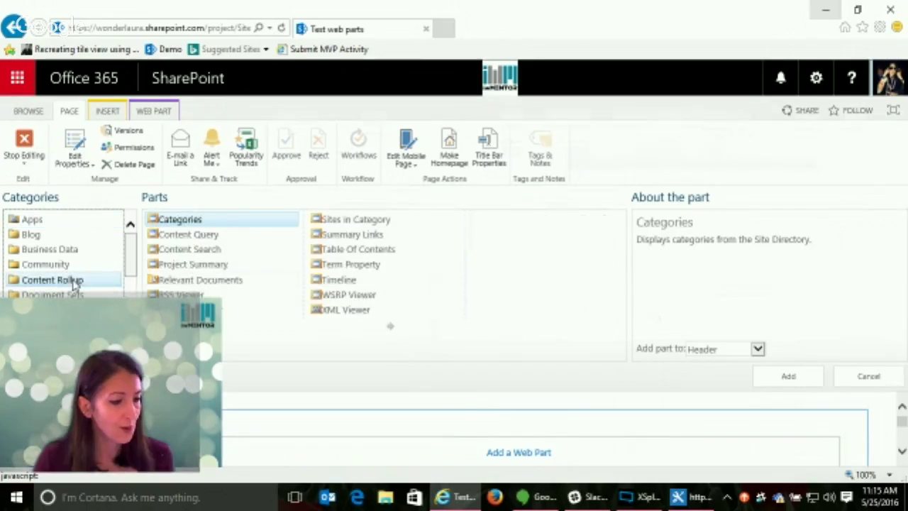
click(187, 249)
click(791, 378)
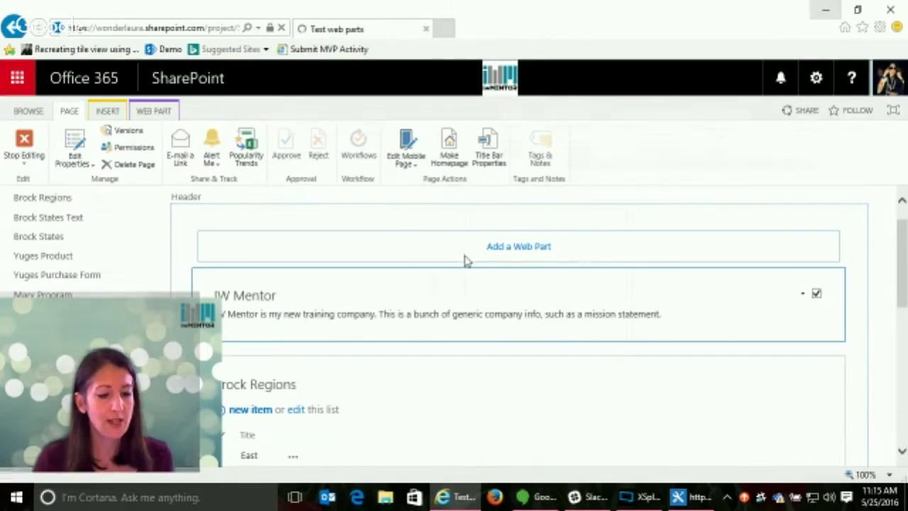
Step: Edit the Content Search web part and set its search query to Popular (System)
click(802, 295)
click(757, 385)
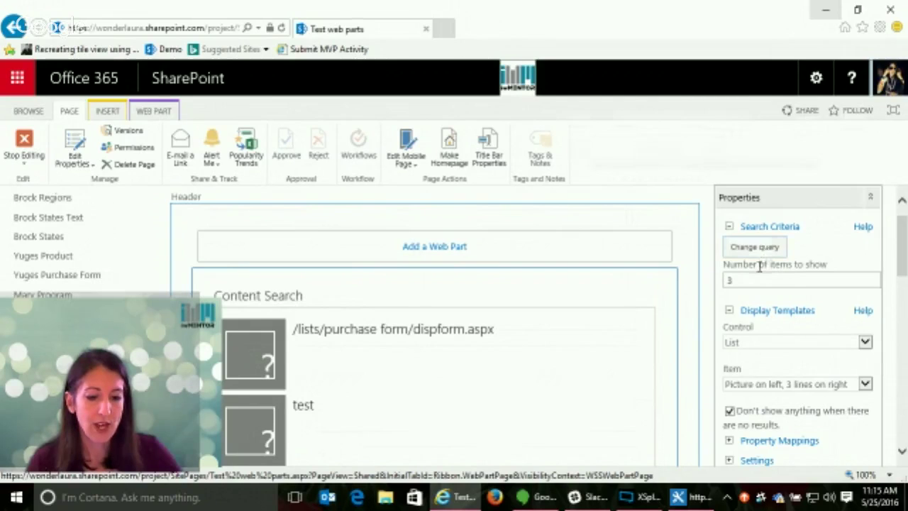
click(755, 247)
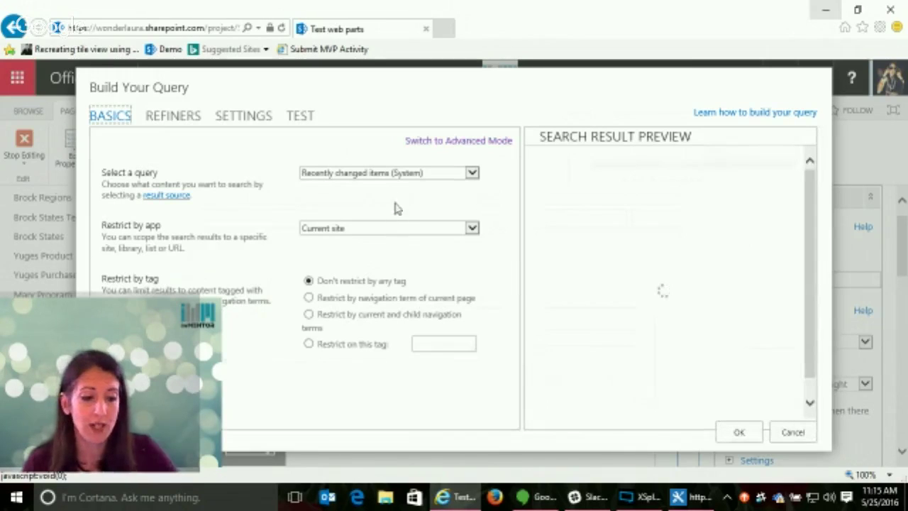
click(410, 178)
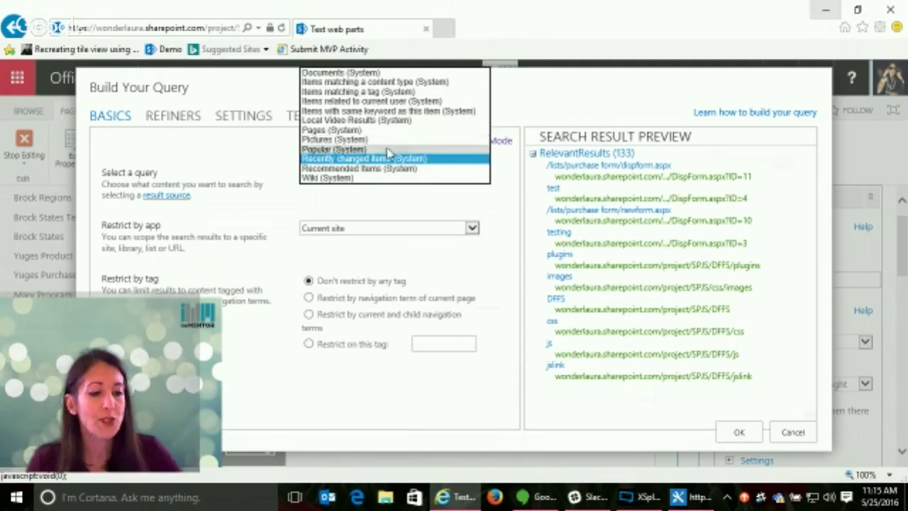
click(390, 150)
Step: Try Current site collection as the query's app restriction and settle on "Don't restrict results by app"
click(390, 230)
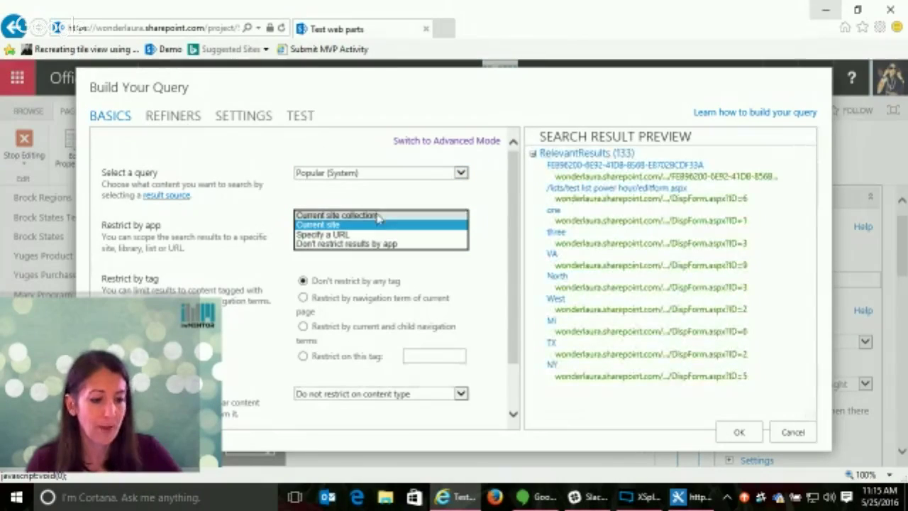
click(376, 215)
drag(512, 243, 515, 298)
scroll(397, 266, up, 2)
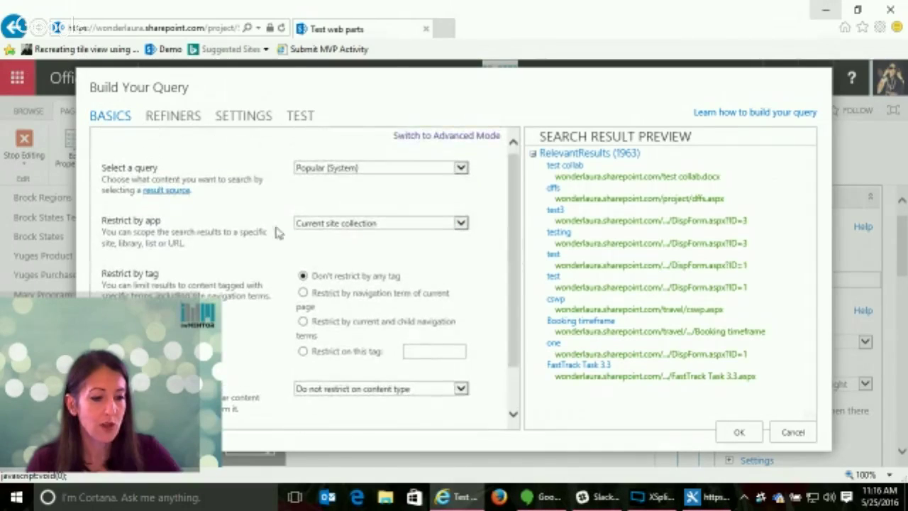
click(361, 224)
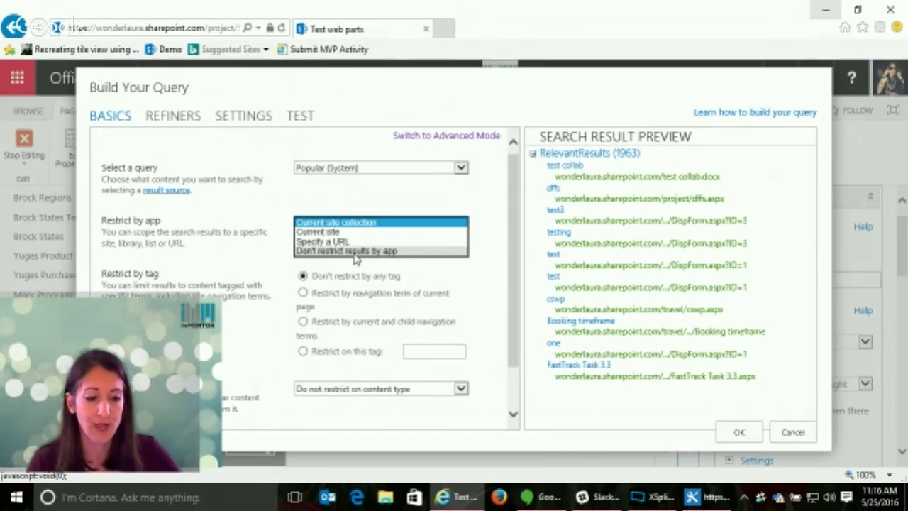
click(355, 253)
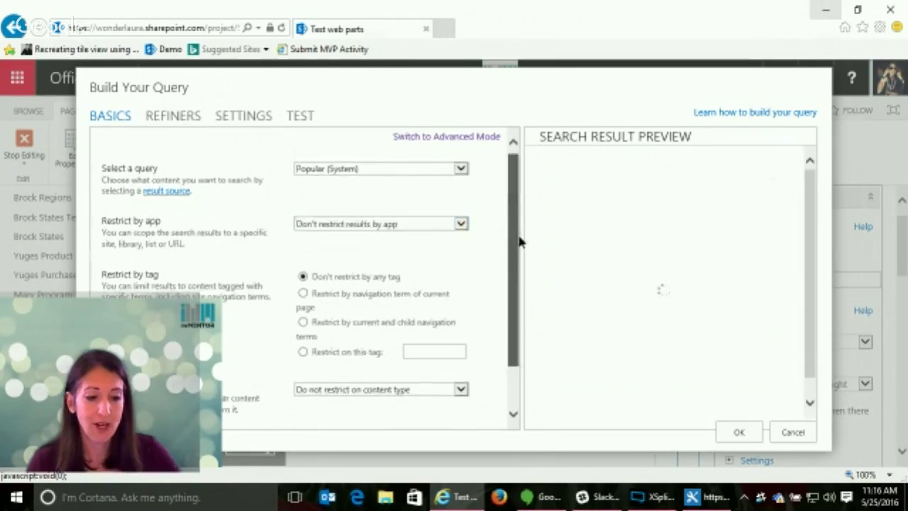
Step: Show all content types in the query's content type restriction and restrict the results to Document
scroll(519, 244, down, 2)
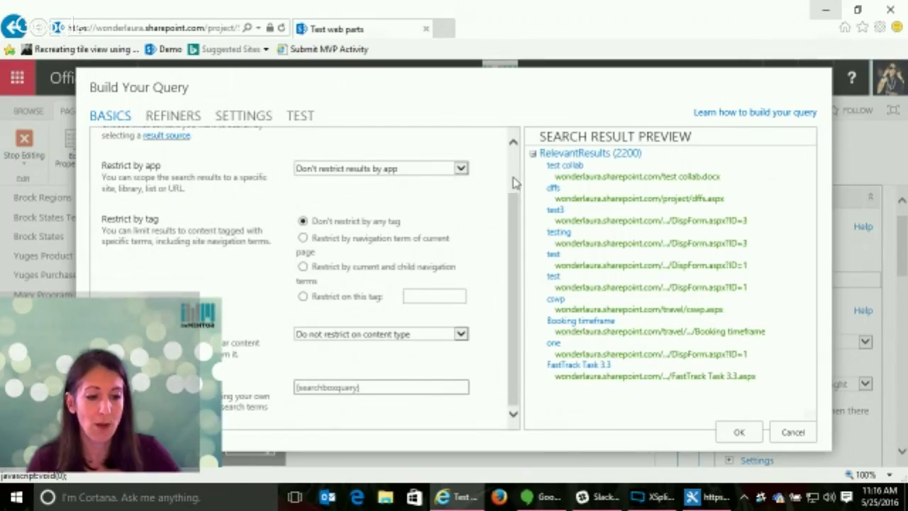
click(376, 333)
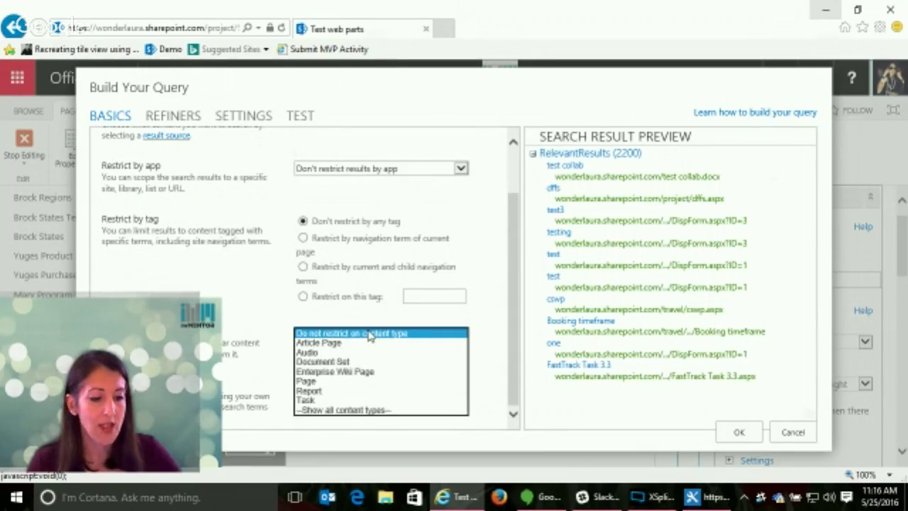
click(504, 321)
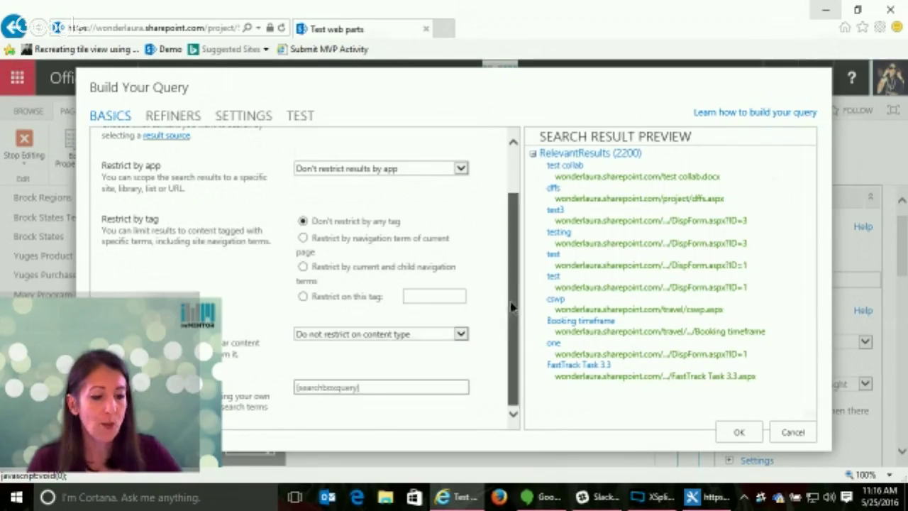
click(367, 334)
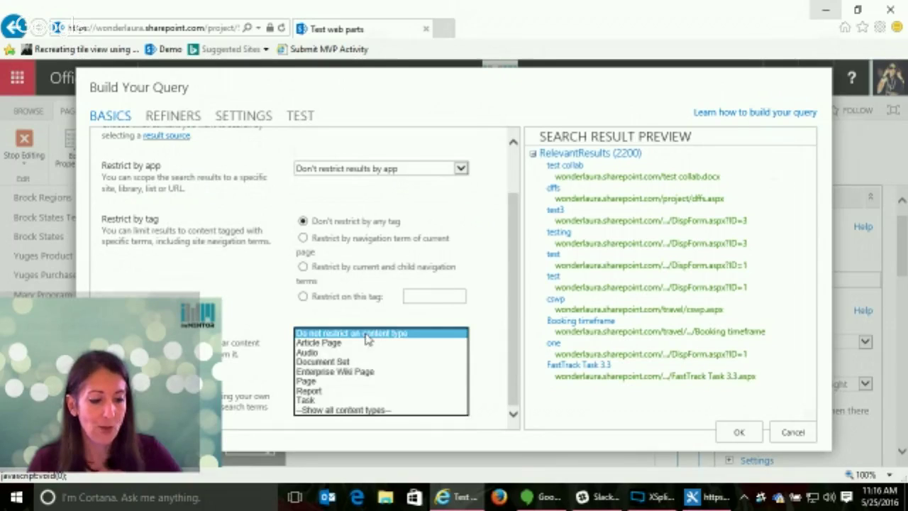
click(333, 410)
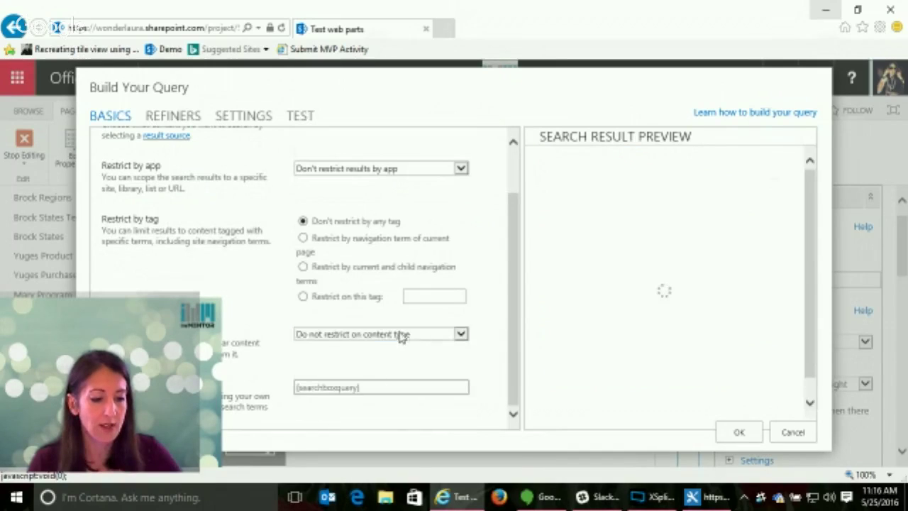
click(399, 334)
click(319, 341)
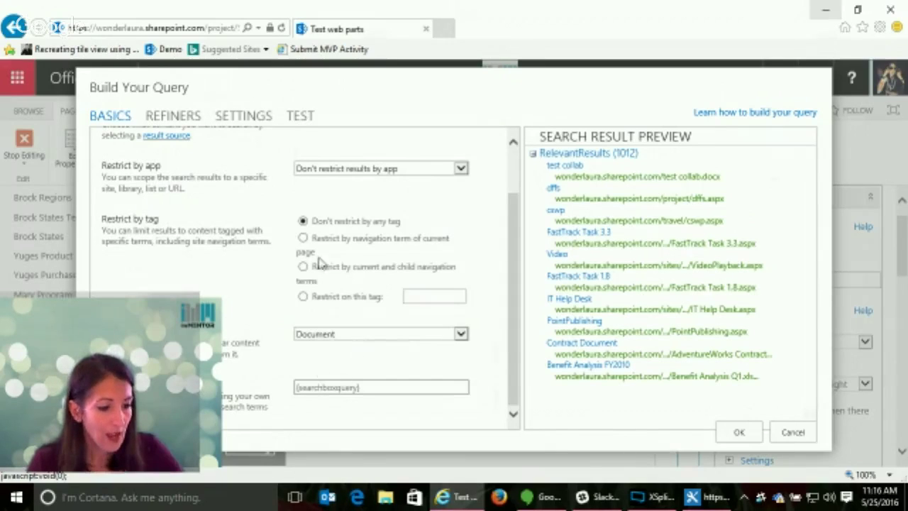
Step: Add the docx FileType value as a refiner of the query and return to the basic query settings
click(173, 120)
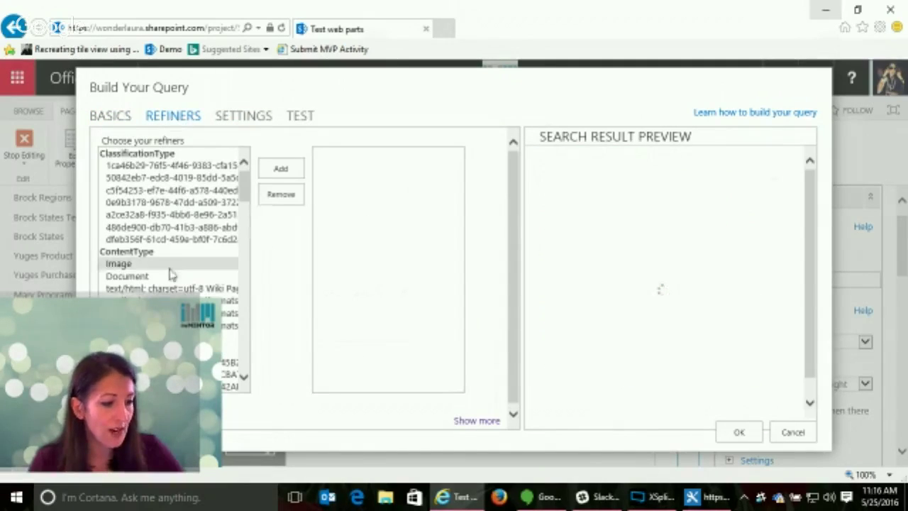
drag(250, 186, 244, 240)
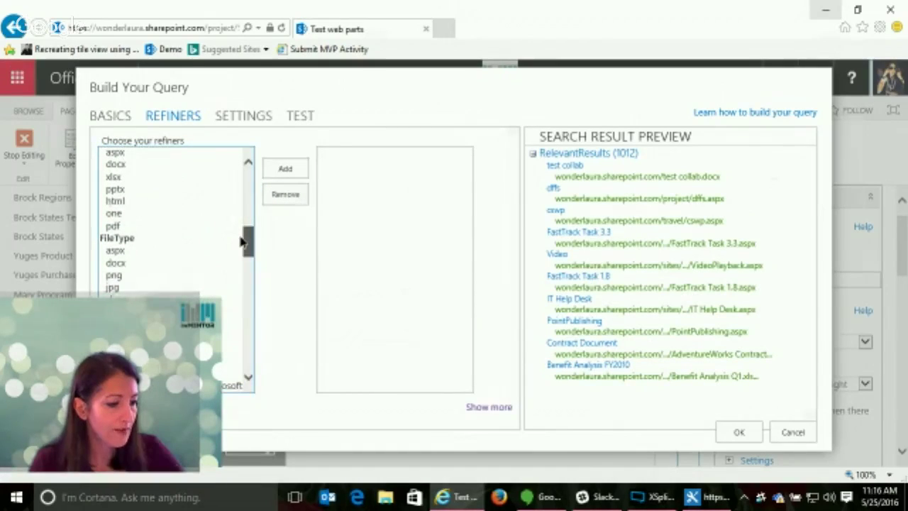
click(145, 261)
click(304, 170)
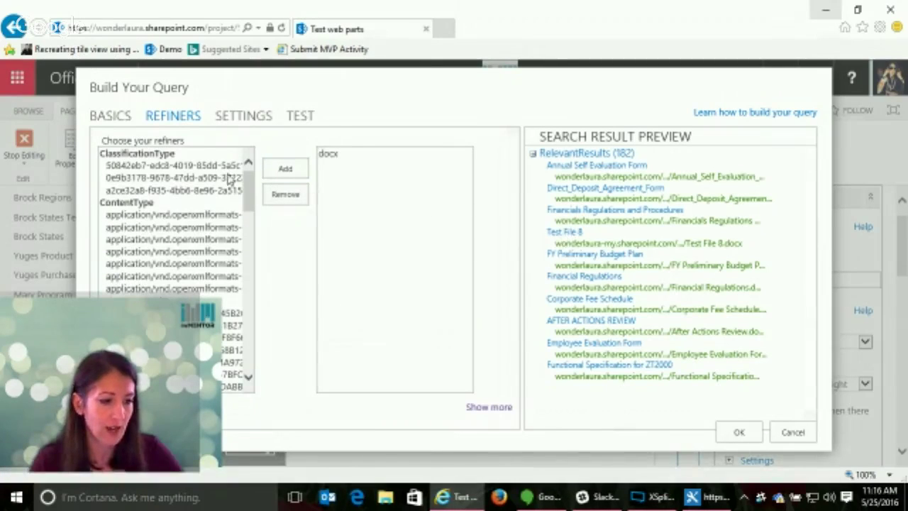
click(108, 116)
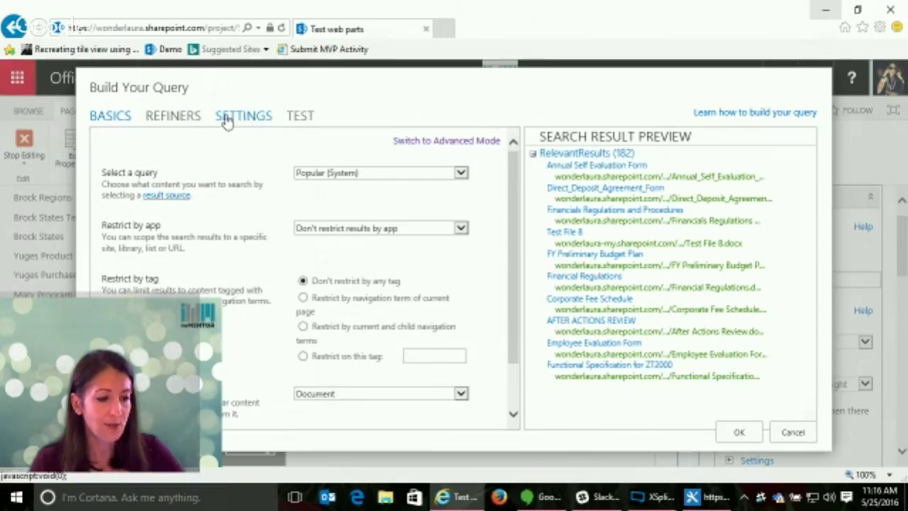
Step: Switch the query builder to advanced mode and set the sorting's ranking model to Popularity ranking model
click(410, 142)
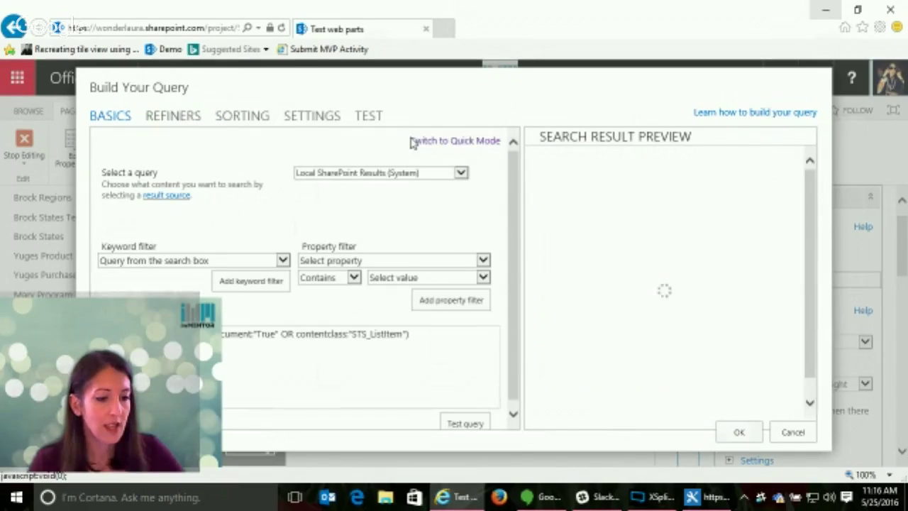
click(237, 119)
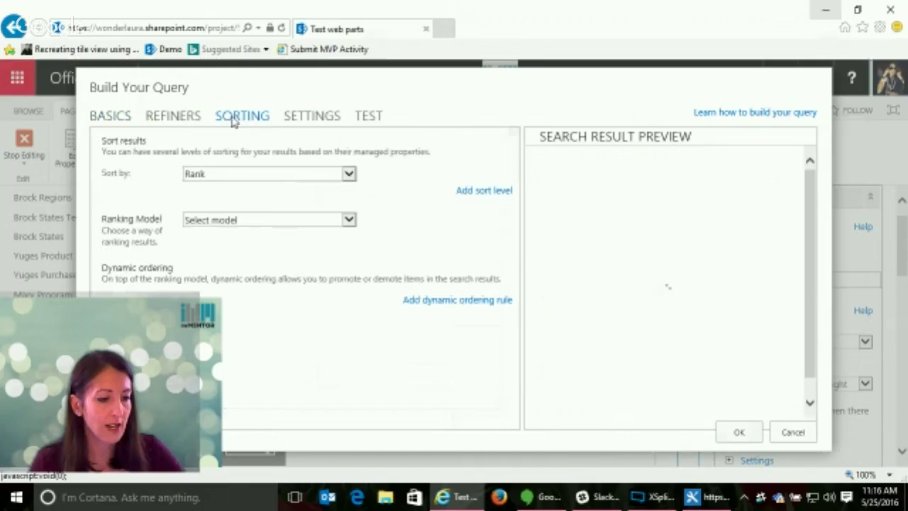
click(222, 224)
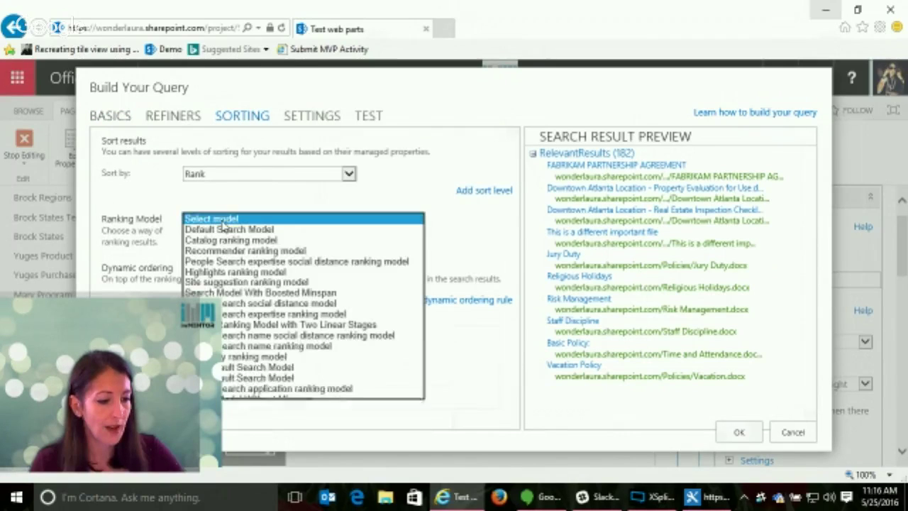
click(244, 356)
click(482, 190)
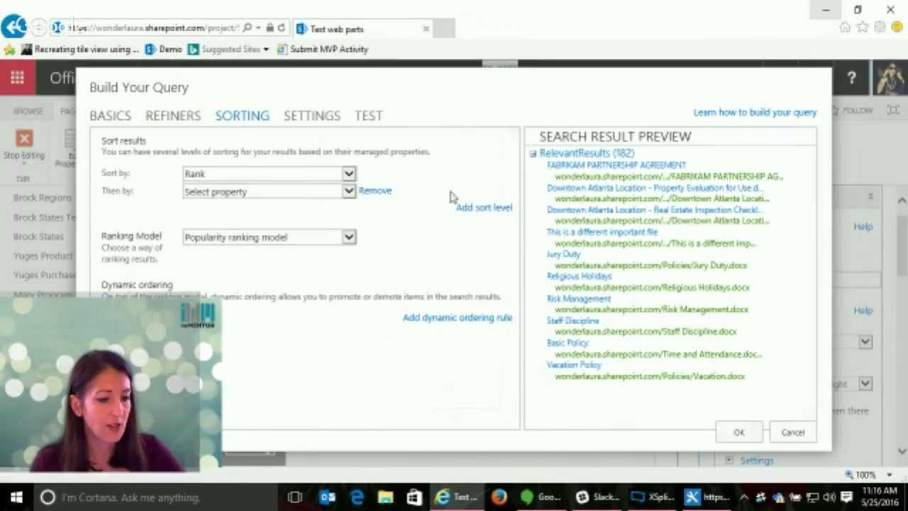
click(276, 191)
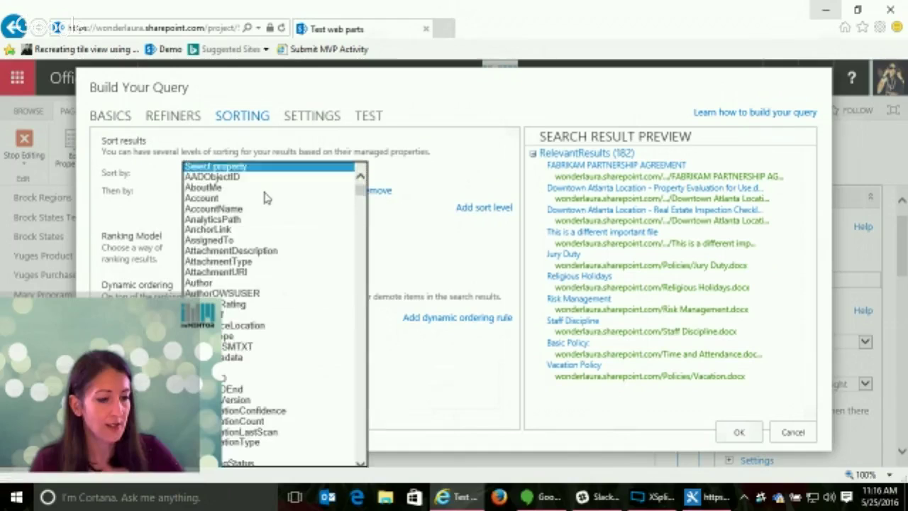
click(444, 162)
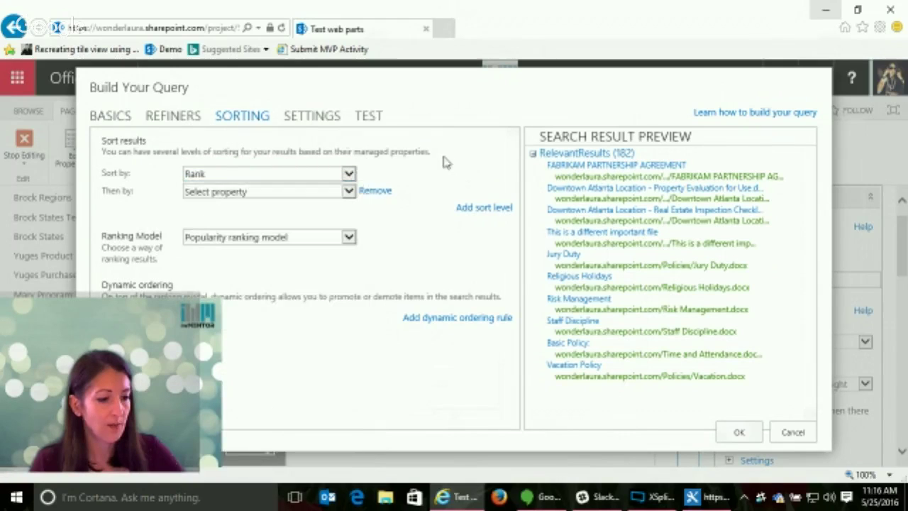
click(379, 192)
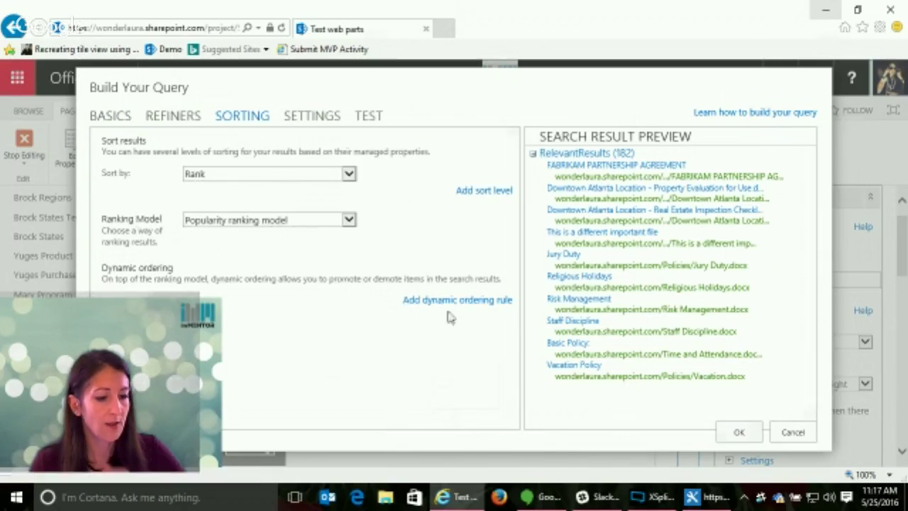
Step: Accept the query and set the Content Search web part's item display template to Two lines
click(738, 432)
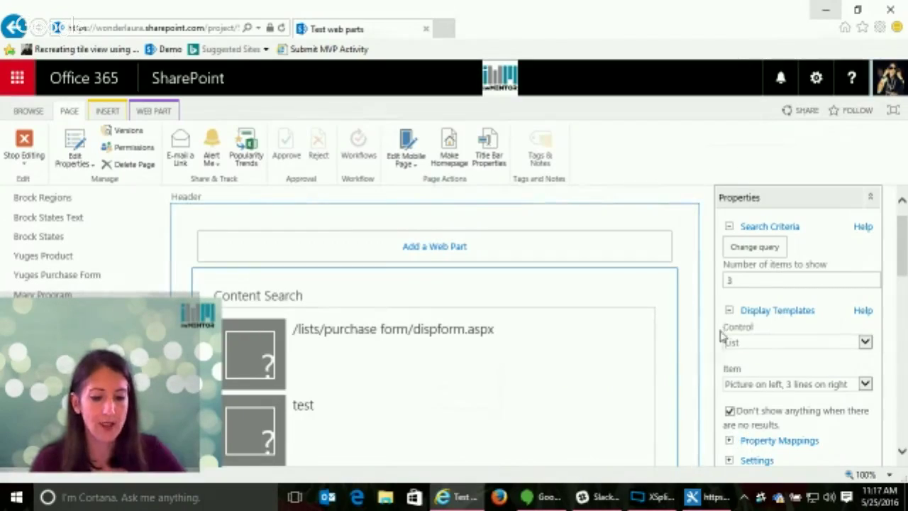
click(766, 384)
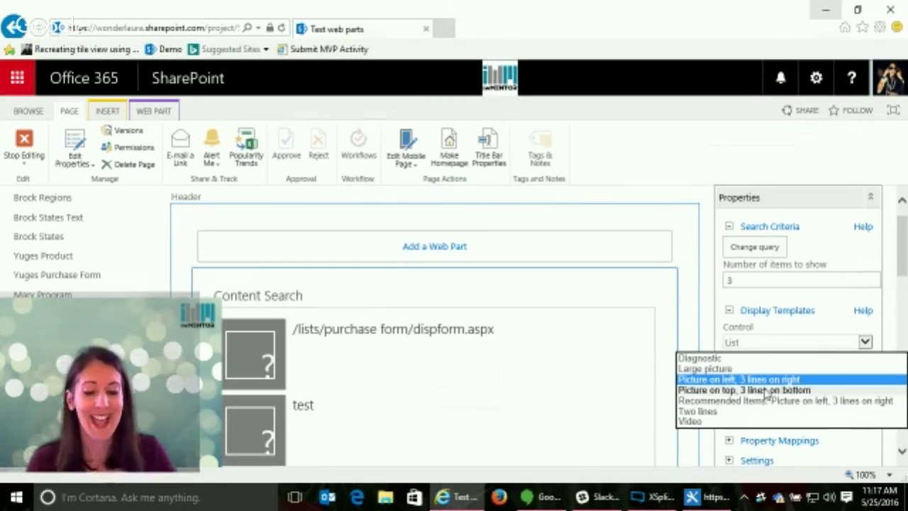
click(741, 411)
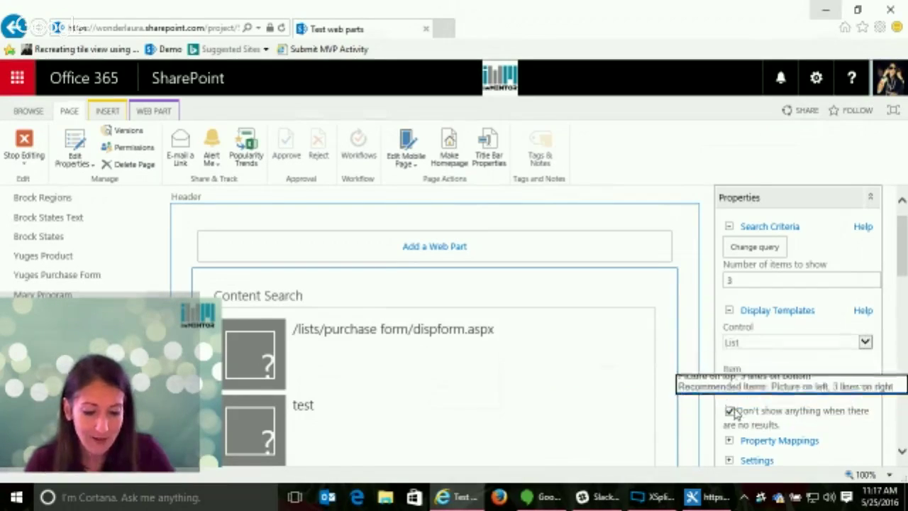
scroll(902, 273, down, 2)
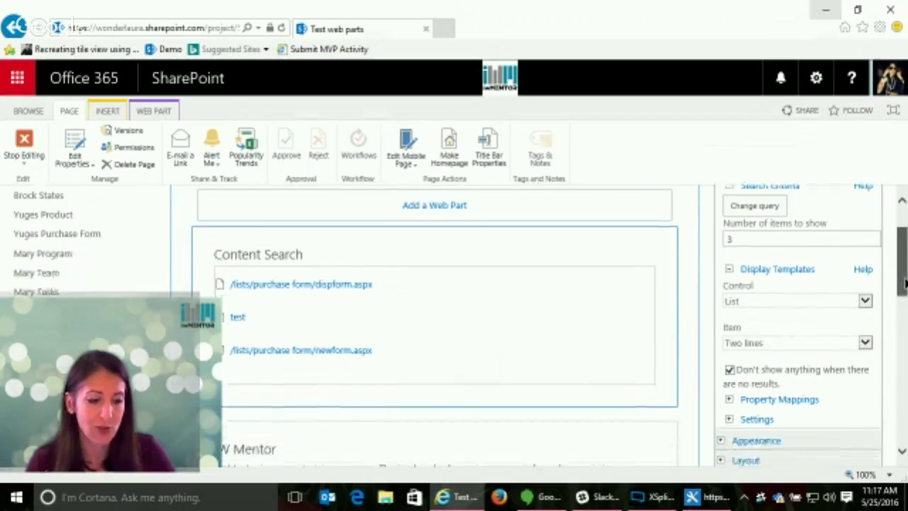
Step: Set the number of items to show to 5 and apply the web part settings
scroll(795, 260, up, 1)
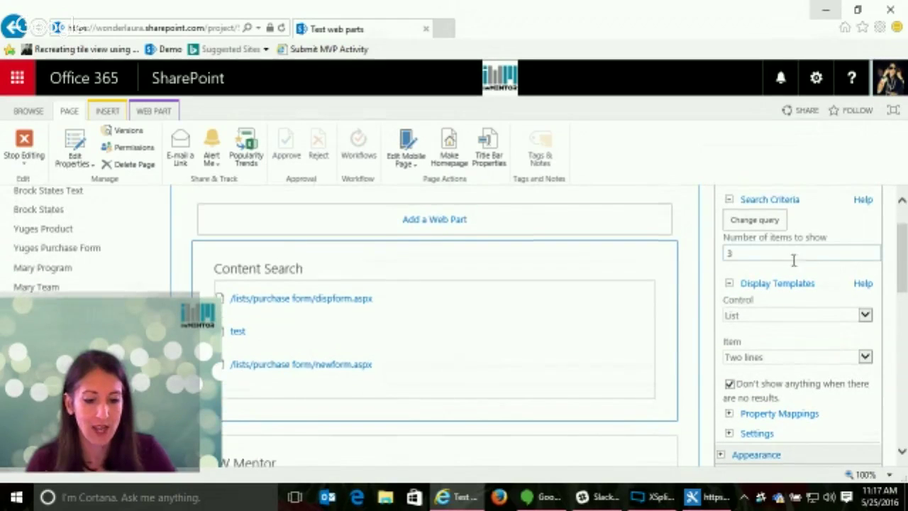
double_click(792, 254)
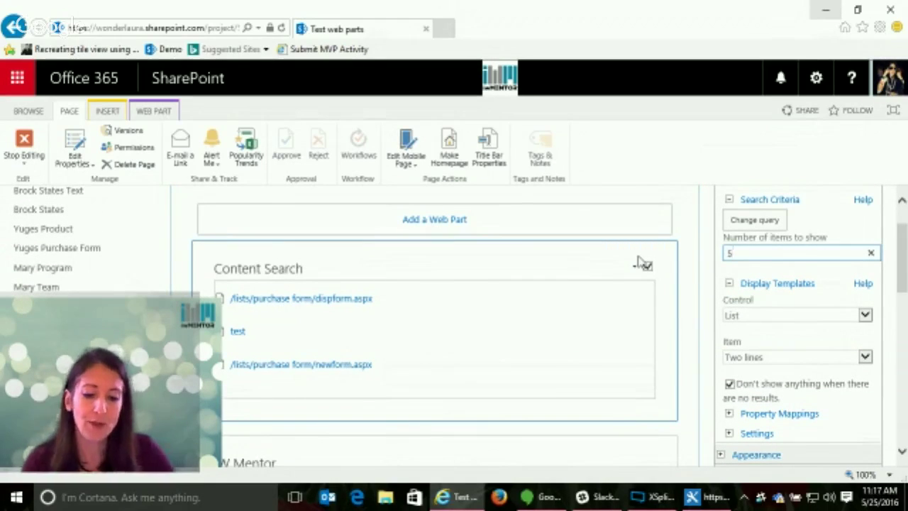
scroll(900, 259, down, 4)
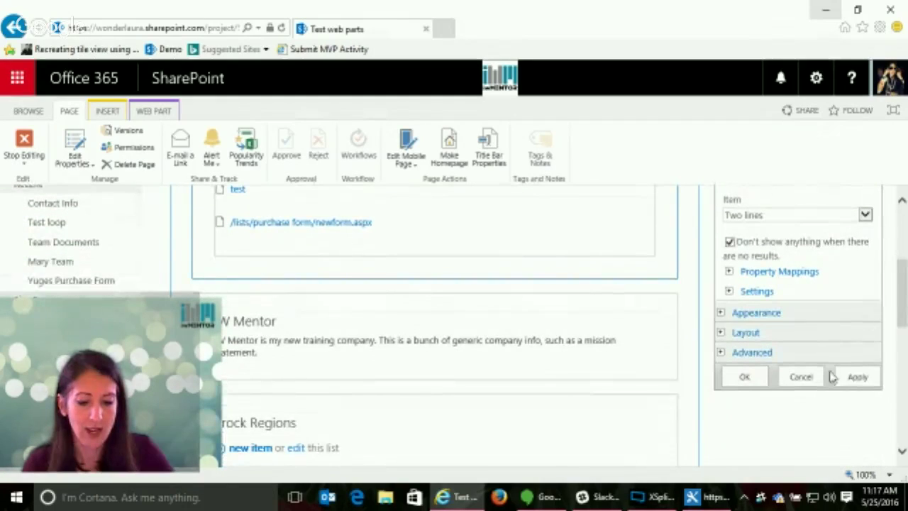
click(853, 377)
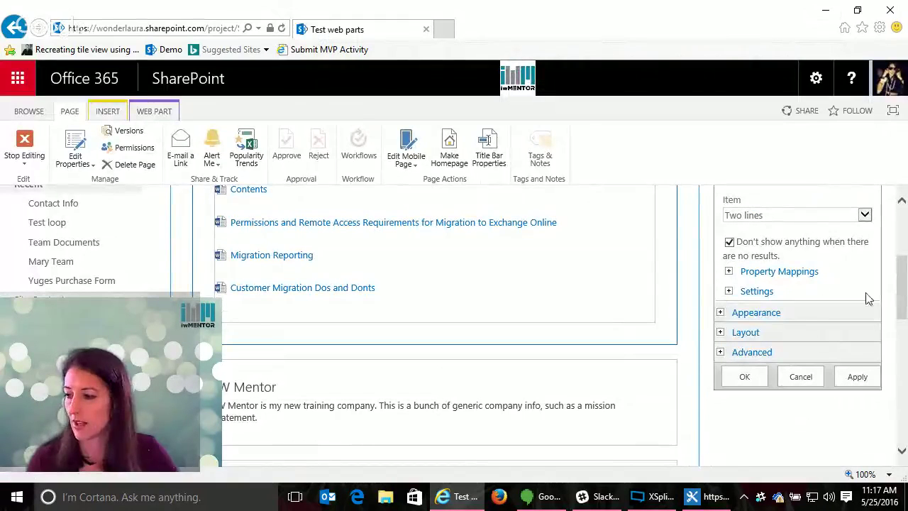
Step: Examine the property mappings option for the item display template and accept the web part settings
click(730, 274)
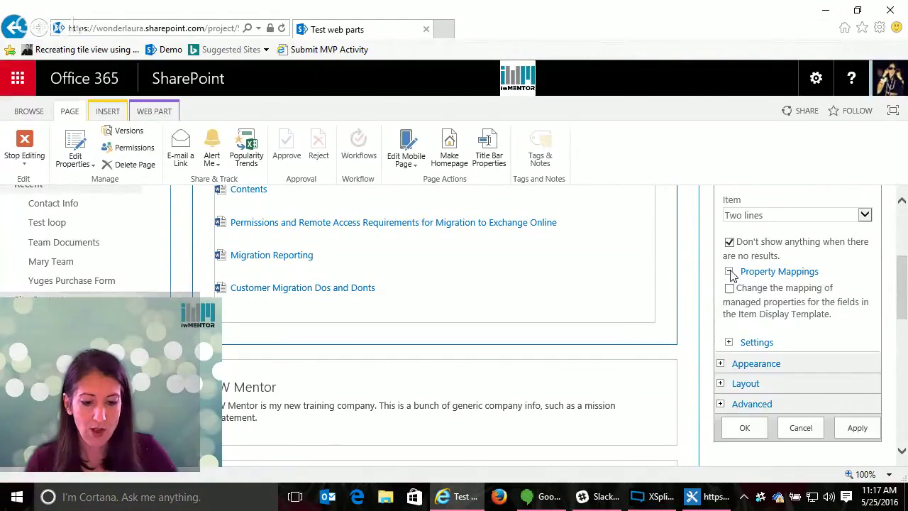
click(729, 288)
click(745, 428)
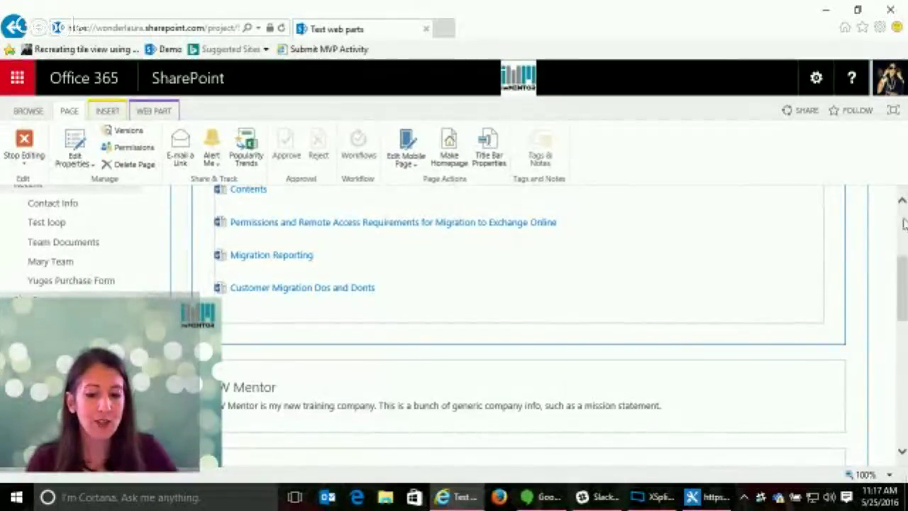
Step: Reopen the Content Search web part's settings, change its title to Popular Documents and apply the change
scroll(898, 224, up, 3)
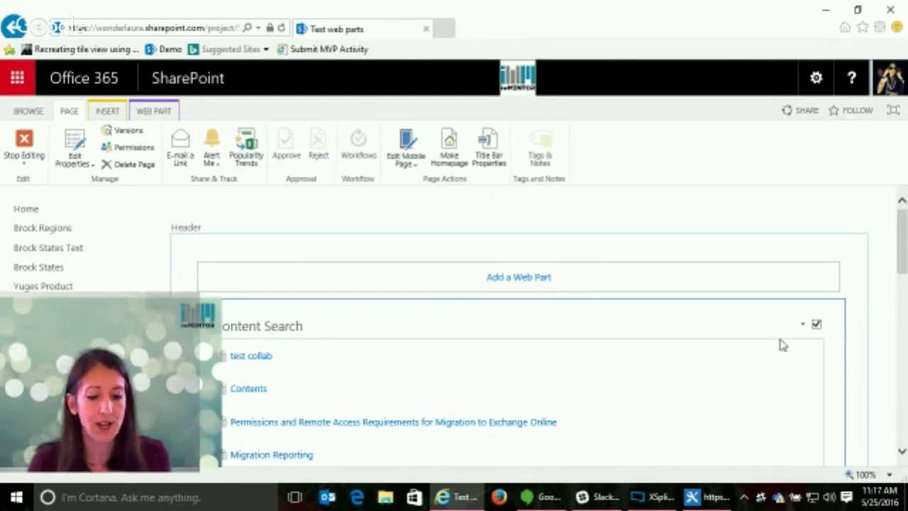
click(803, 324)
click(764, 402)
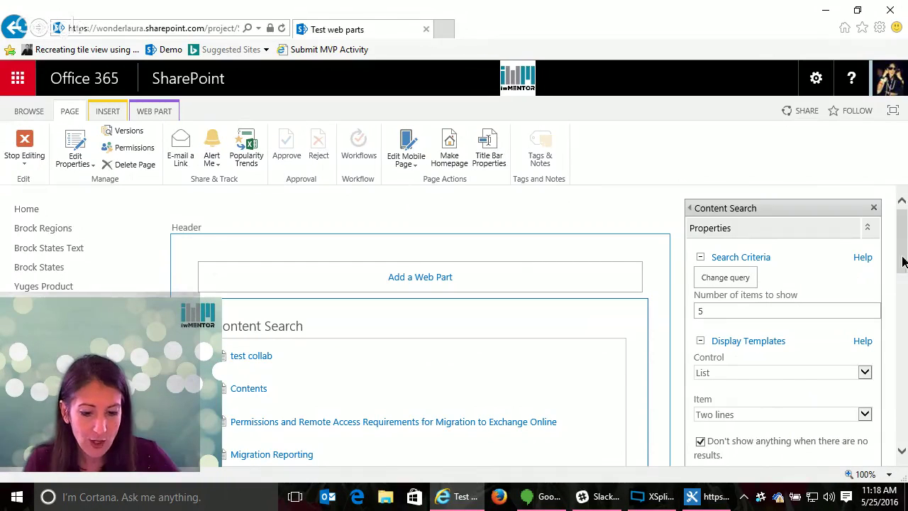
drag(901, 273, 901, 329)
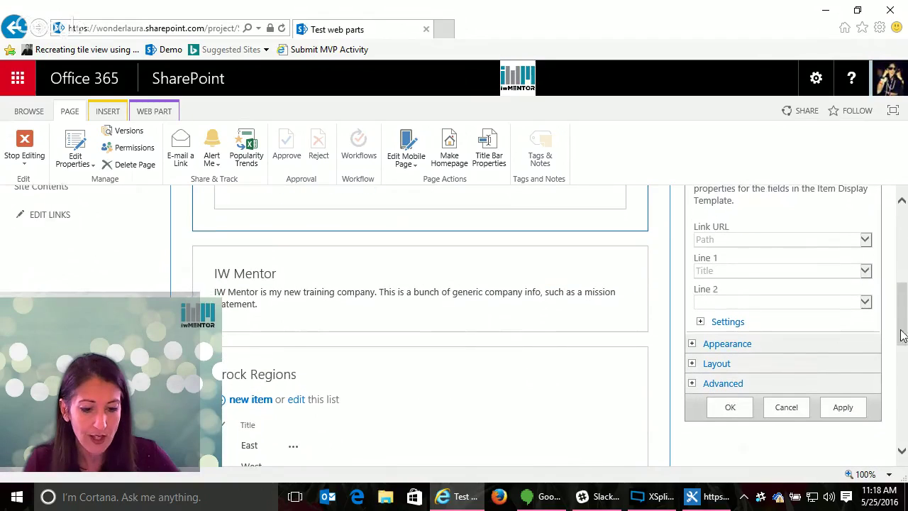
click(693, 344)
click(776, 387)
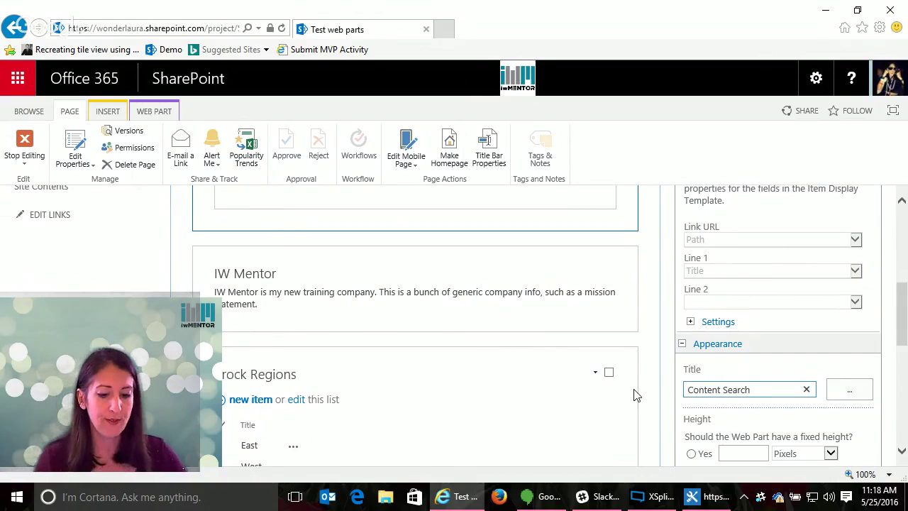
click(807, 389)
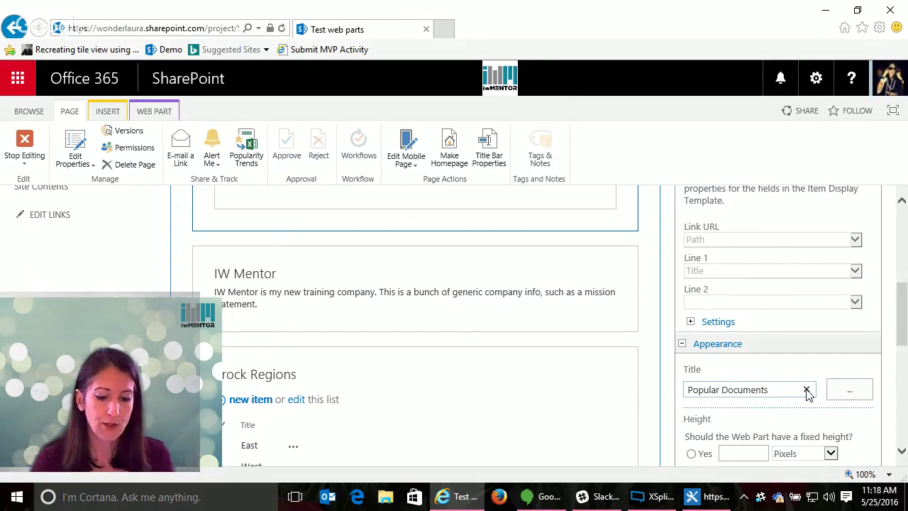
drag(895, 316, 897, 385)
click(837, 444)
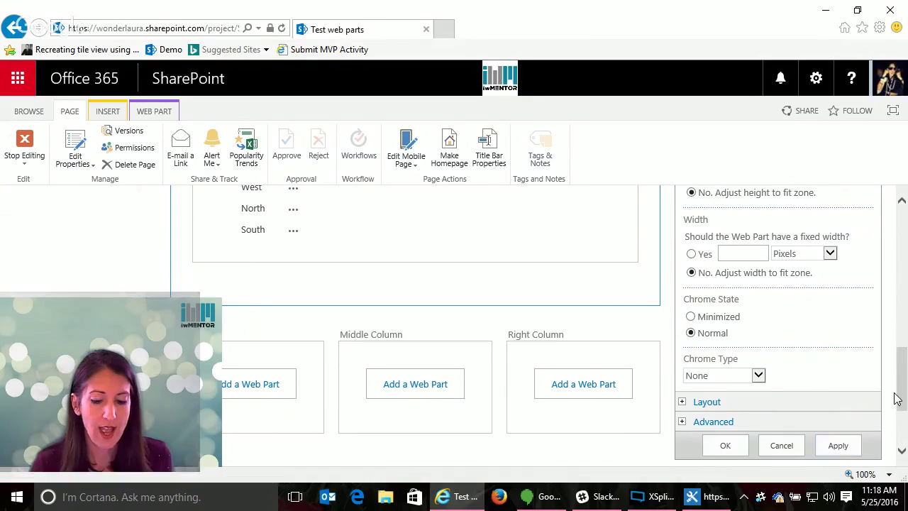
click(847, 445)
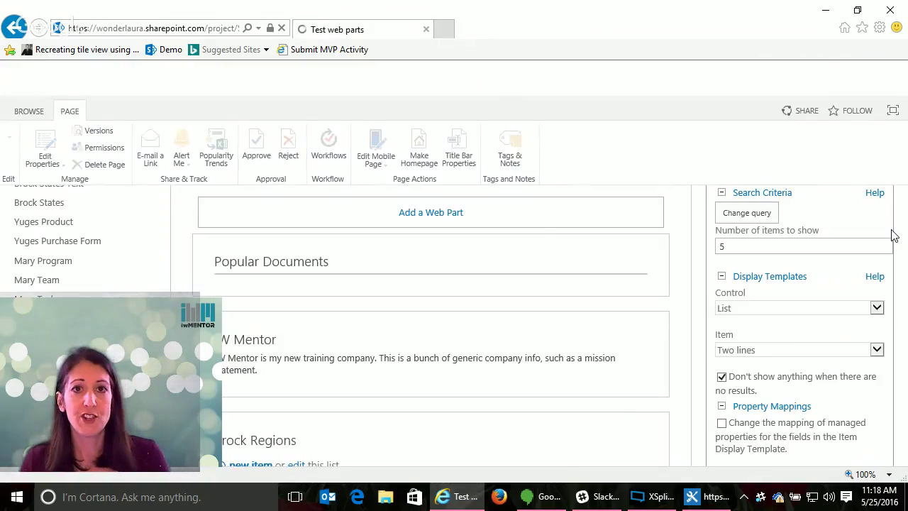
Step: Reopen the query builder for the Popular Documents web part and list its keyword filter options
scroll(903, 221, up, 5)
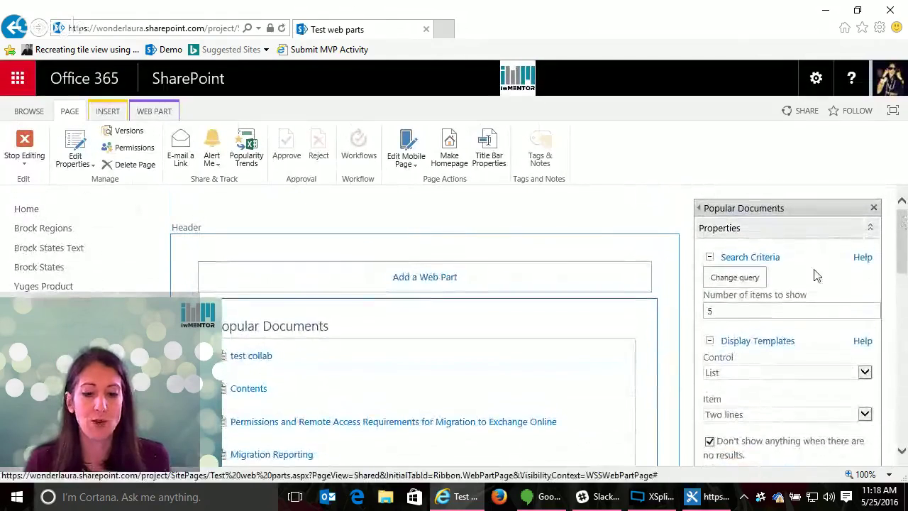
click(735, 278)
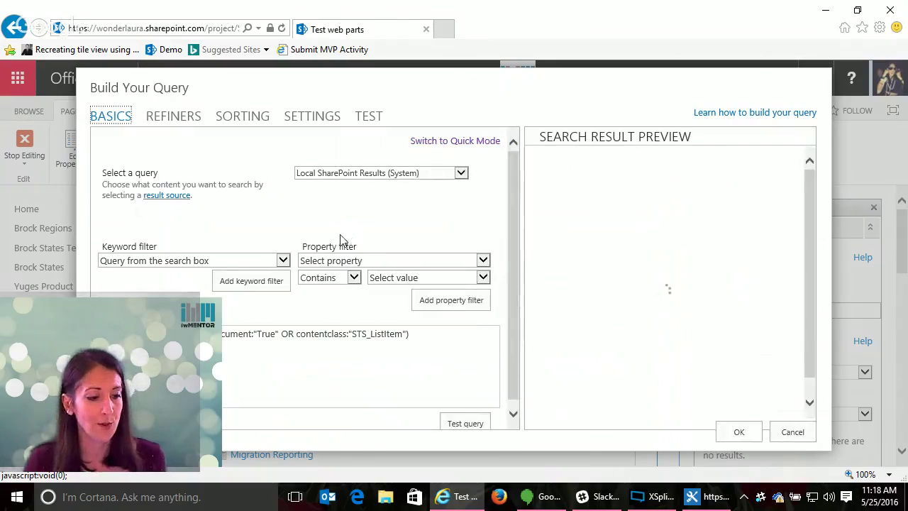
click(193, 261)
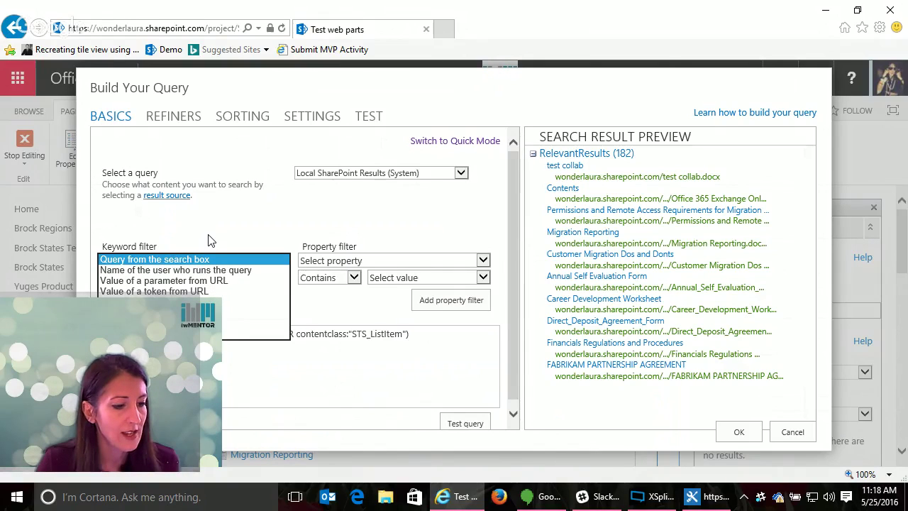
Step: Show all managed properties in the query's property filter and browse the ones starting with P
click(336, 265)
click(380, 346)
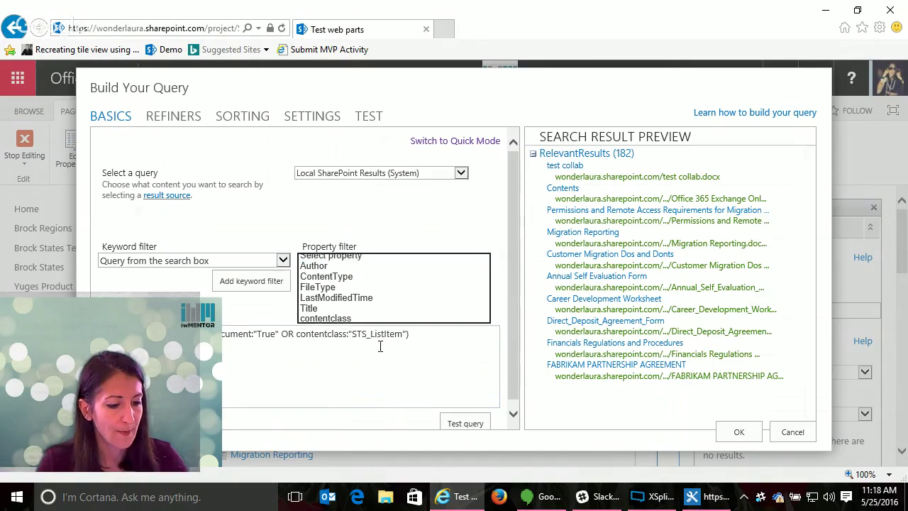
click(365, 261)
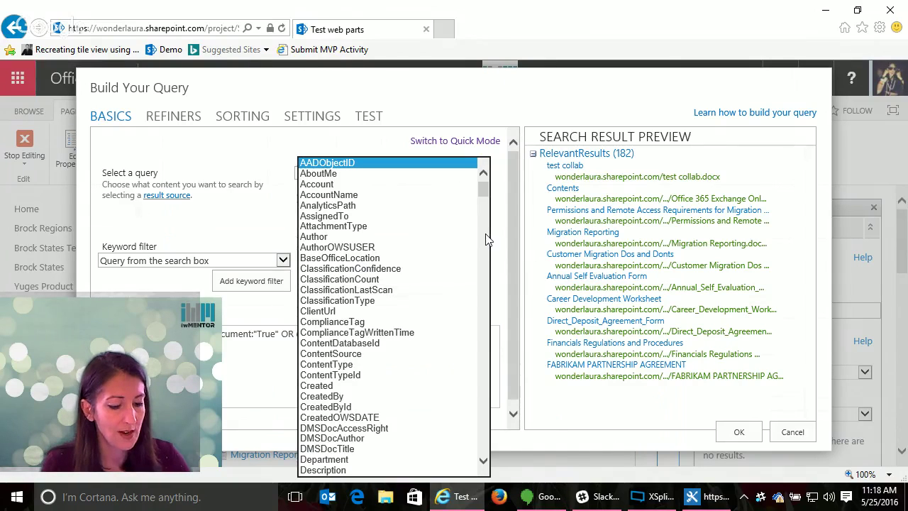
key(p)
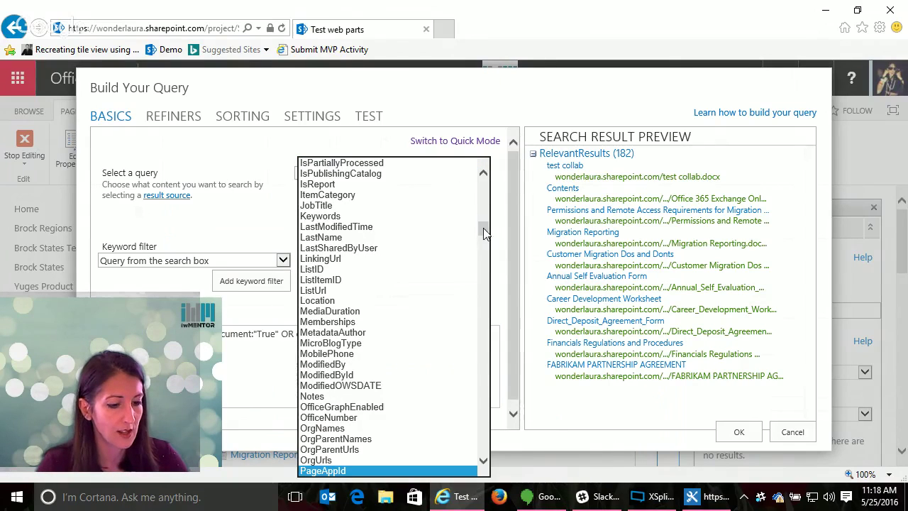
drag(485, 233, 484, 242)
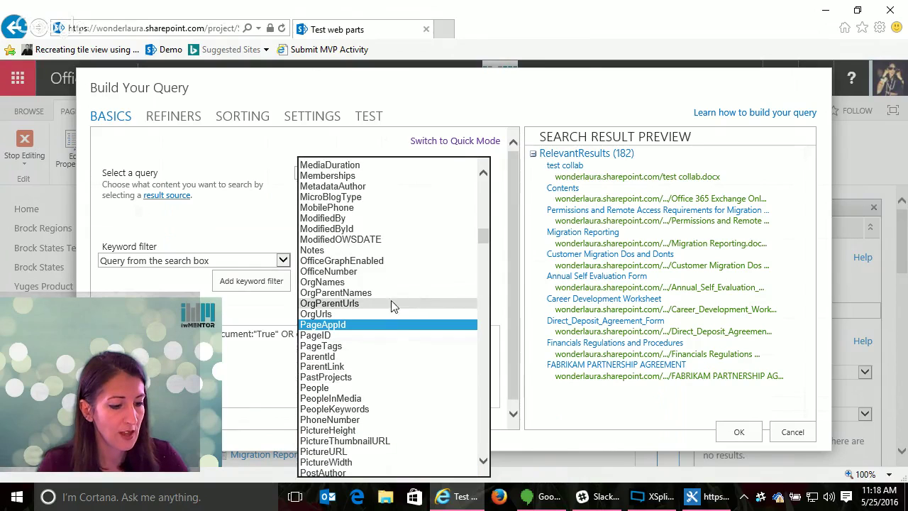
click(205, 163)
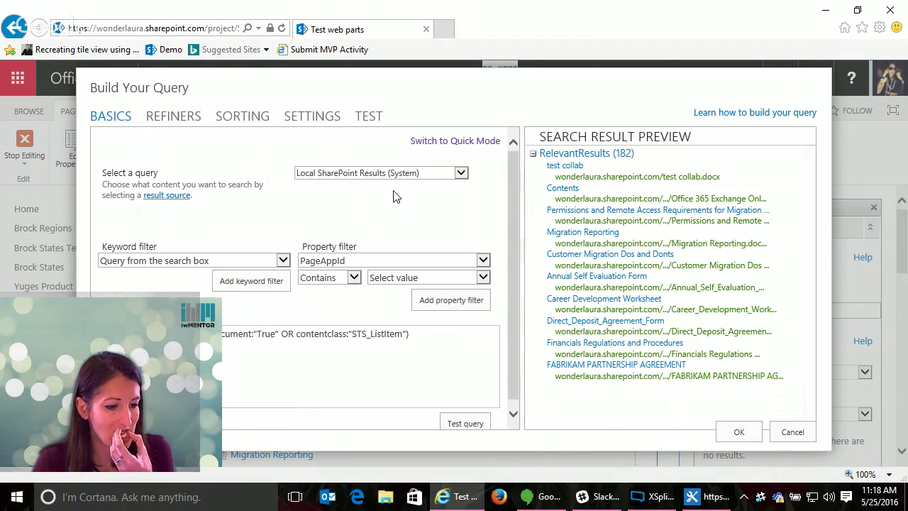
Step: Review the query's keyword filter options, keep Query from the search box selected, and accept the query
click(161, 262)
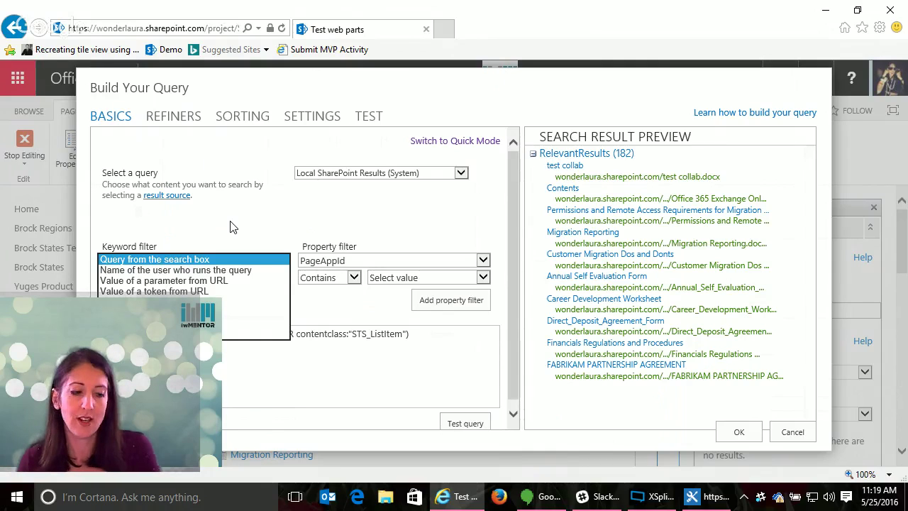
click(248, 222)
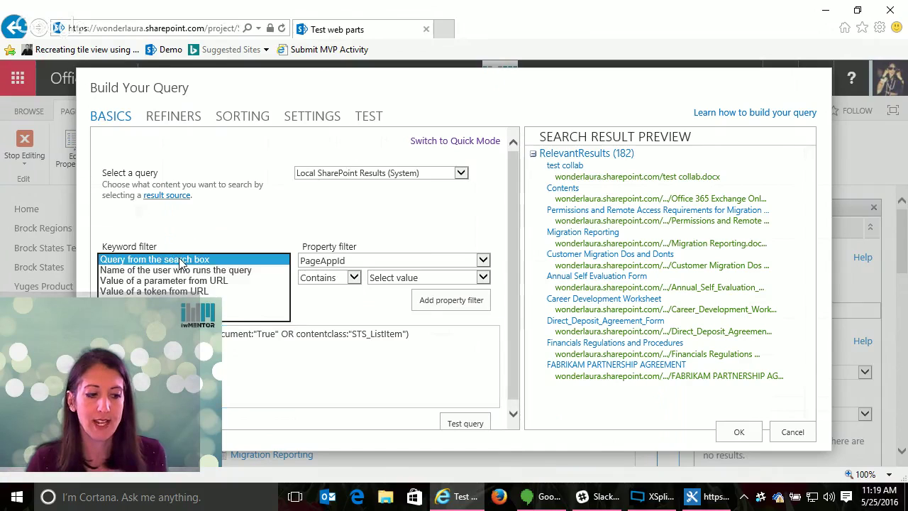
click(187, 267)
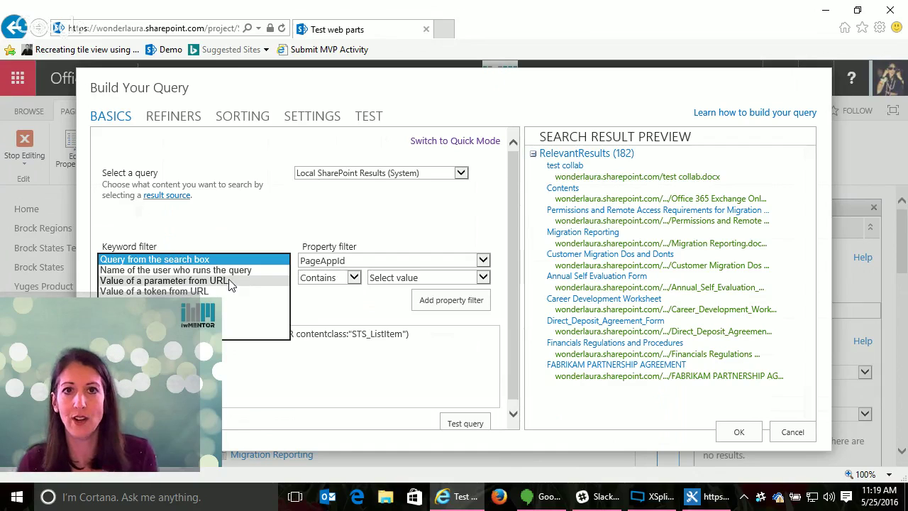
click(249, 225)
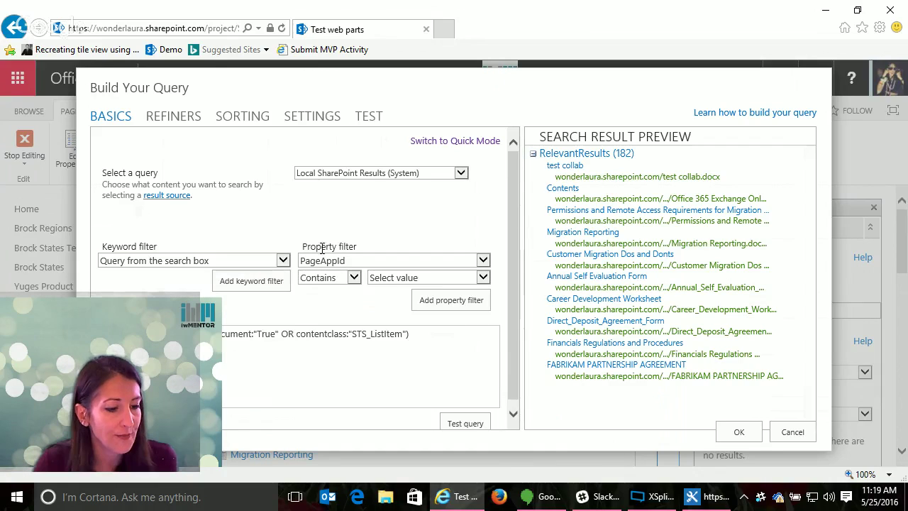
click(219, 262)
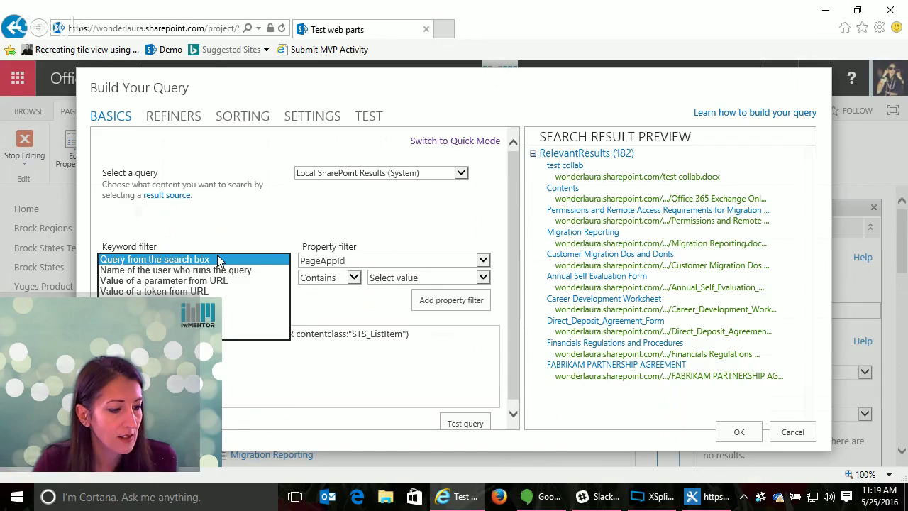
click(217, 260)
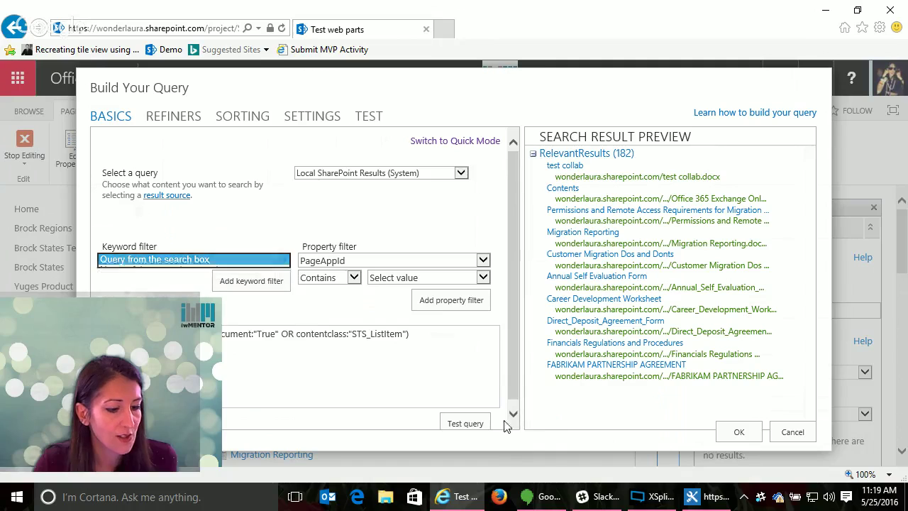
click(736, 432)
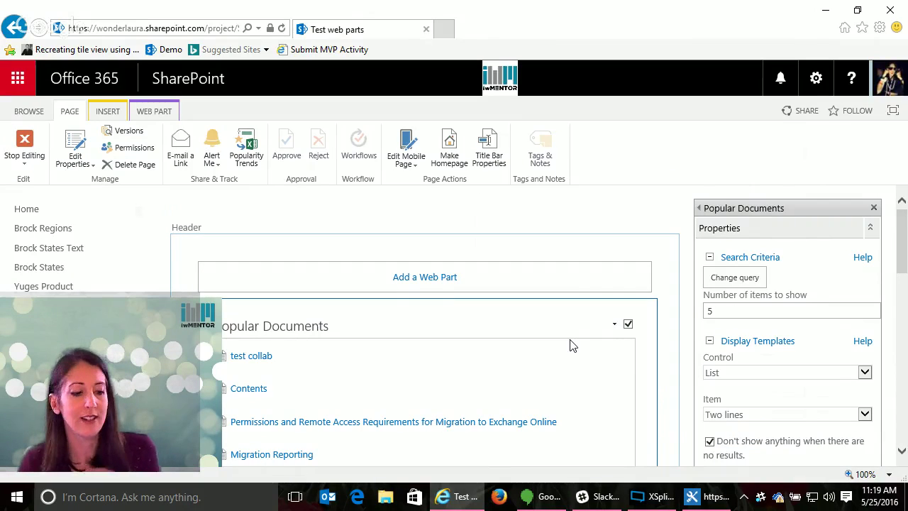
Step: Export the Popular Documents web part from the test page
drag(901, 241, 901, 390)
click(847, 300)
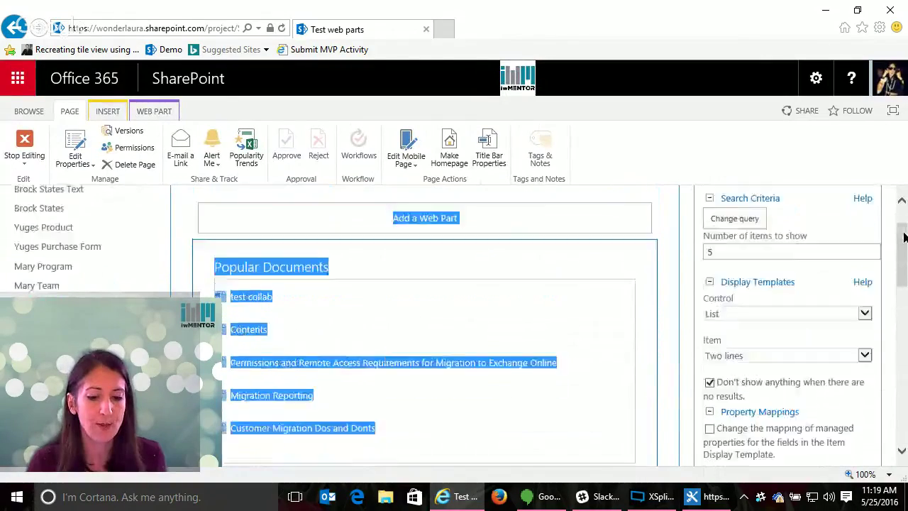
click(614, 329)
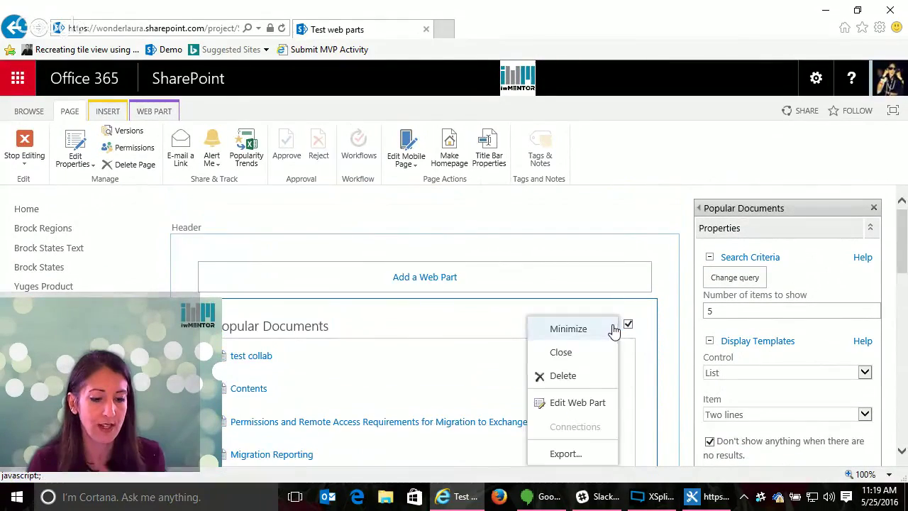
click(572, 454)
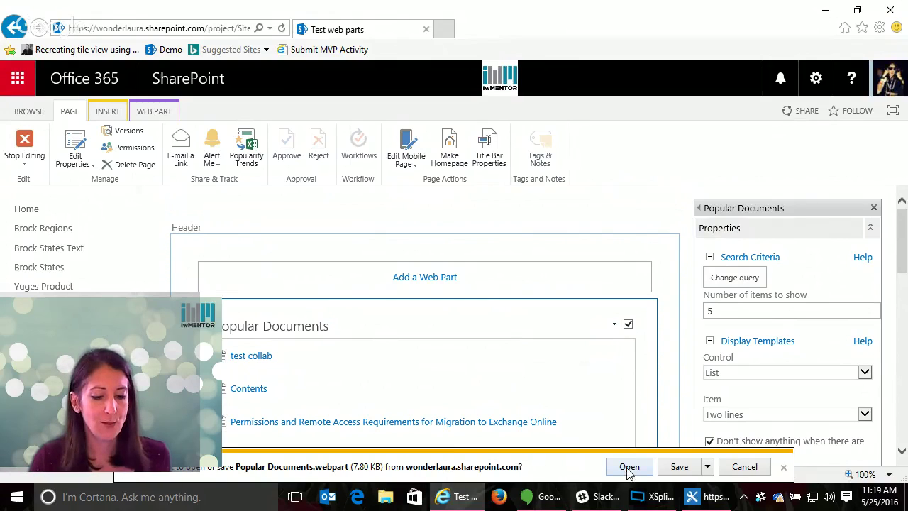
Step: Save the exported file as Popular Documents.webpart on the Desktop and dismiss the download notification
click(707, 467)
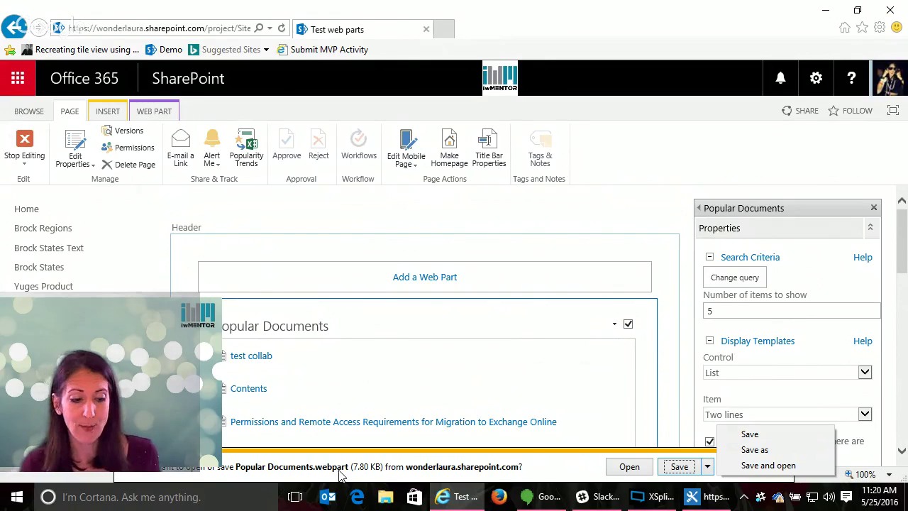
click(760, 452)
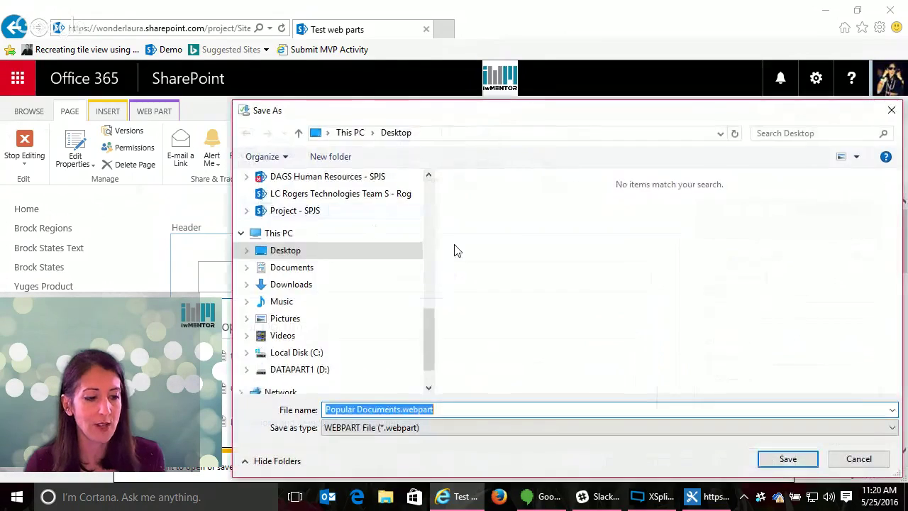
scroll(427, 213, up, 10)
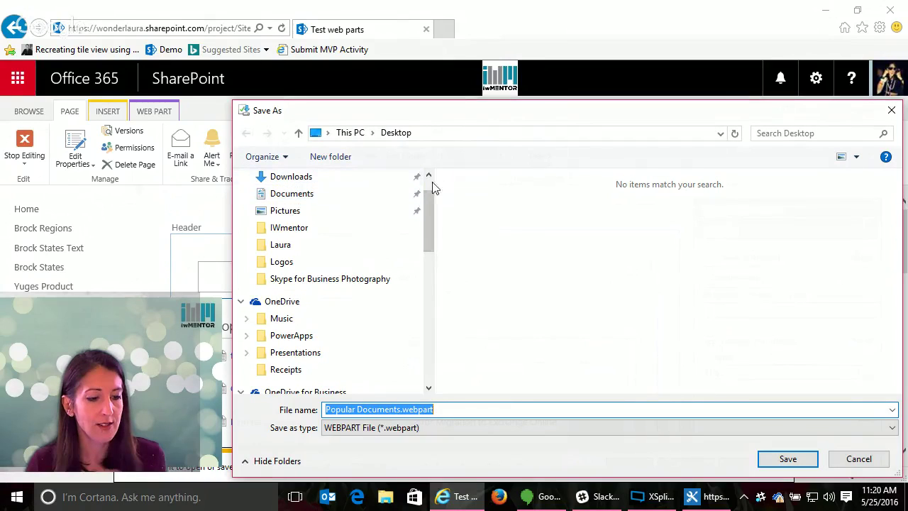
scroll(427, 186, up, 1)
click(296, 199)
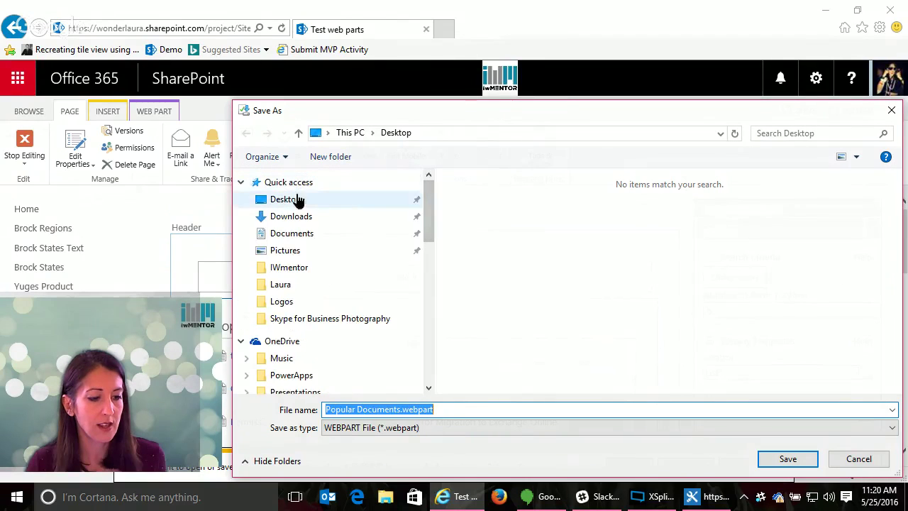
click(788, 459)
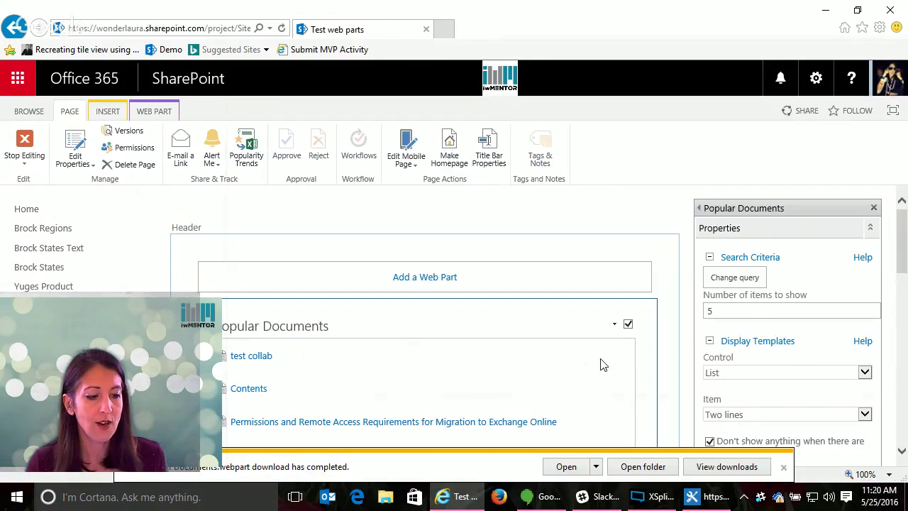
click(784, 468)
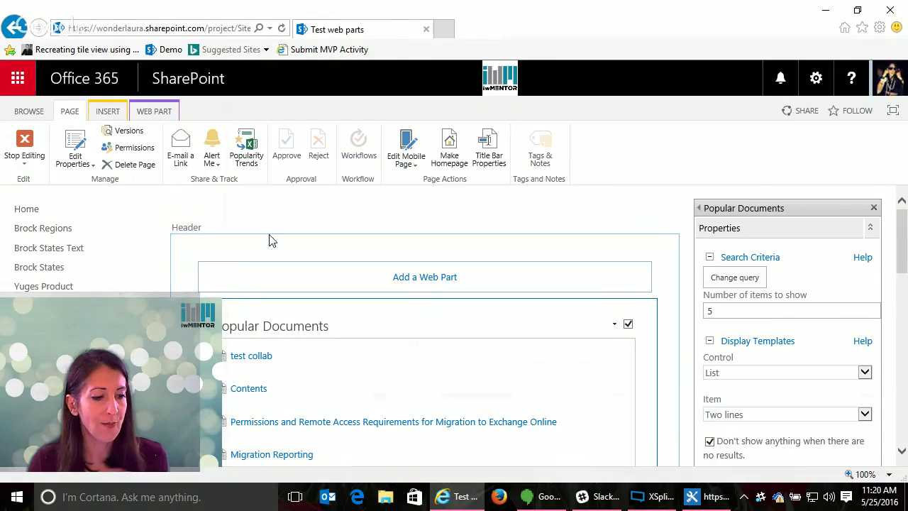
Step: Stop editing the test page, go to the Human Resources site and put its home page into edit mode
click(28, 149)
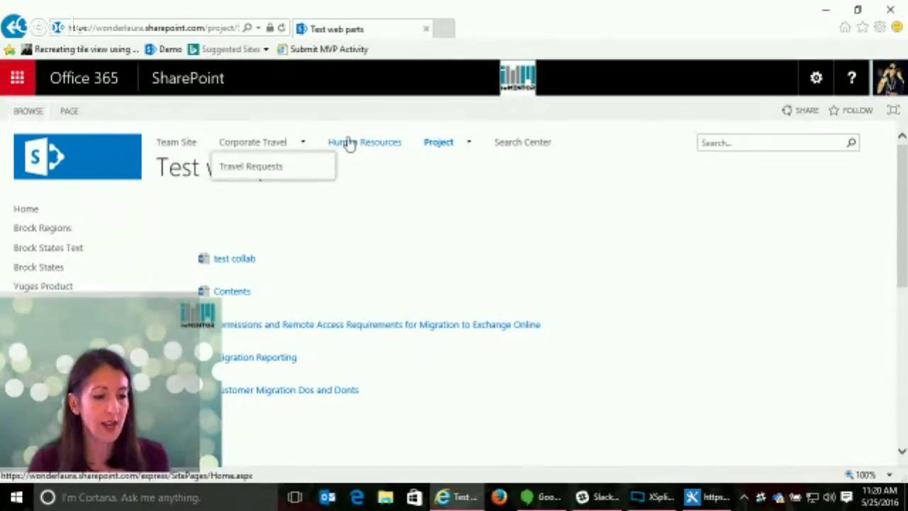
click(355, 145)
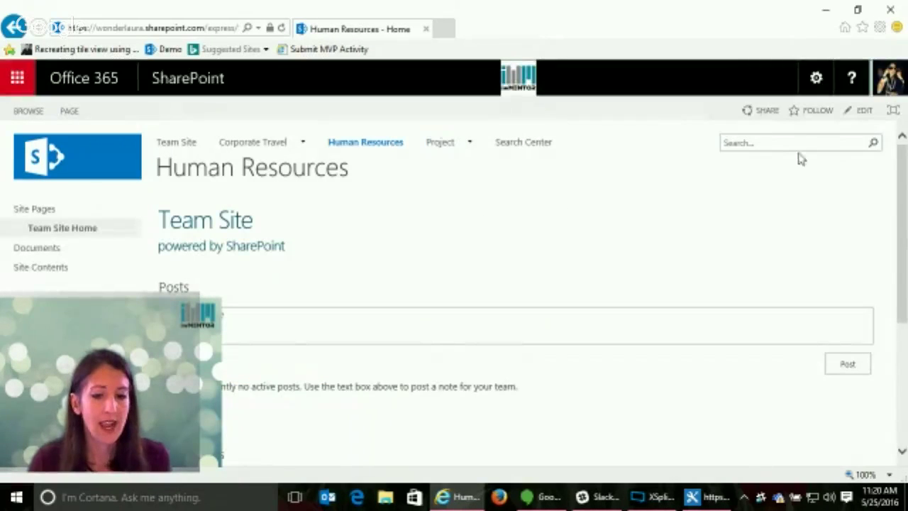
click(816, 78)
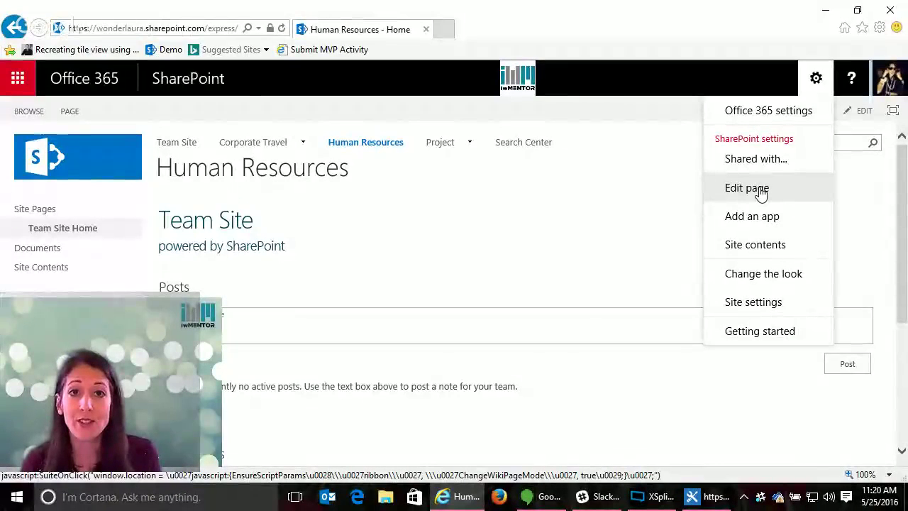
click(746, 188)
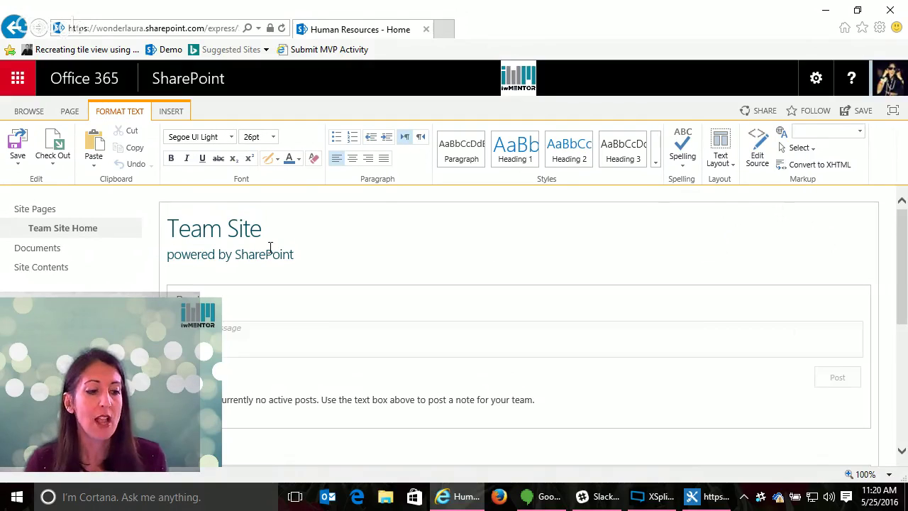
Step: Clear the home page by deleting the Team Site heading text, the Posts web part and the Documents web part
click(171, 225)
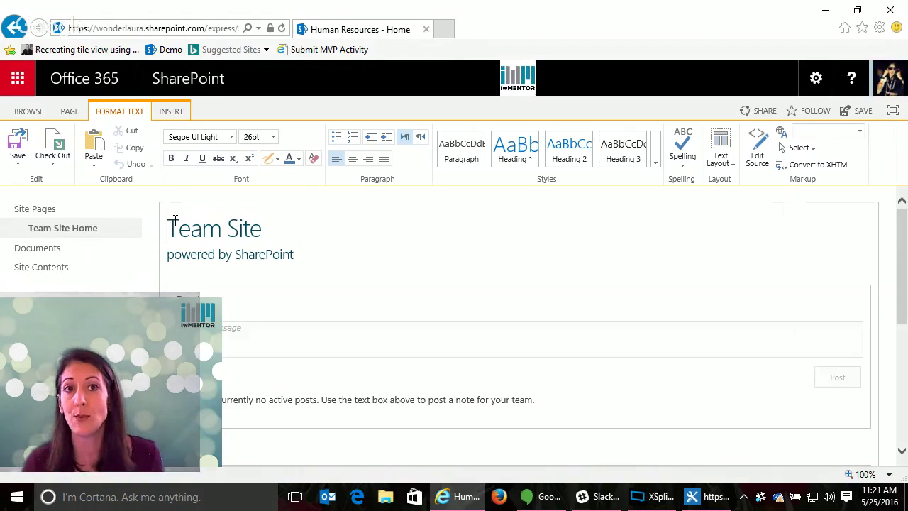
key(ctrl+a)
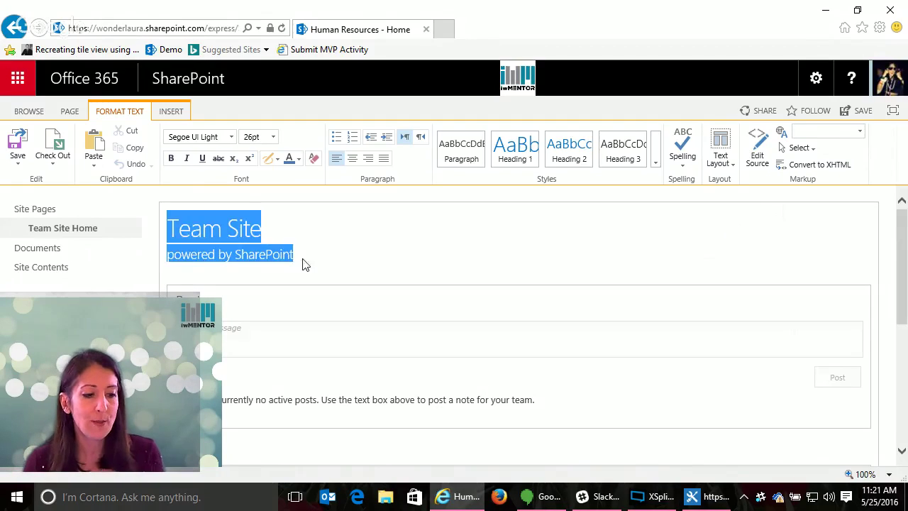
key(Delete)
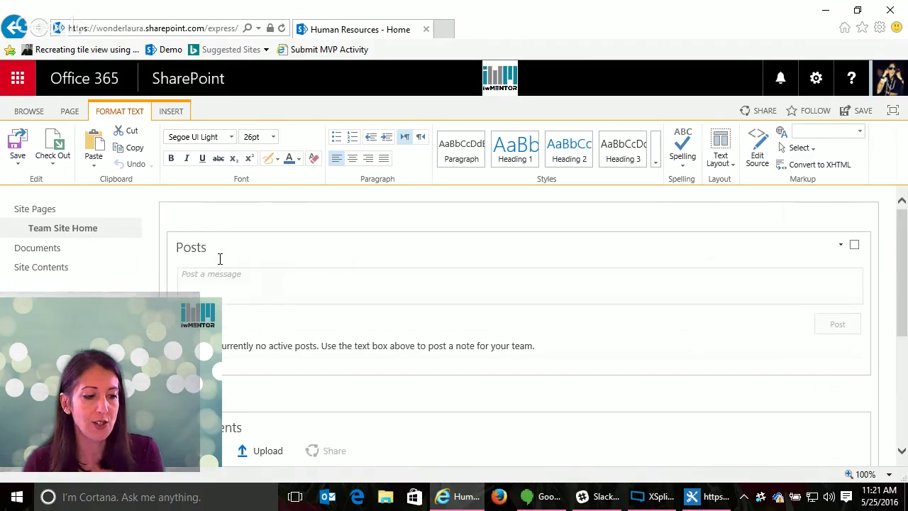
click(217, 239)
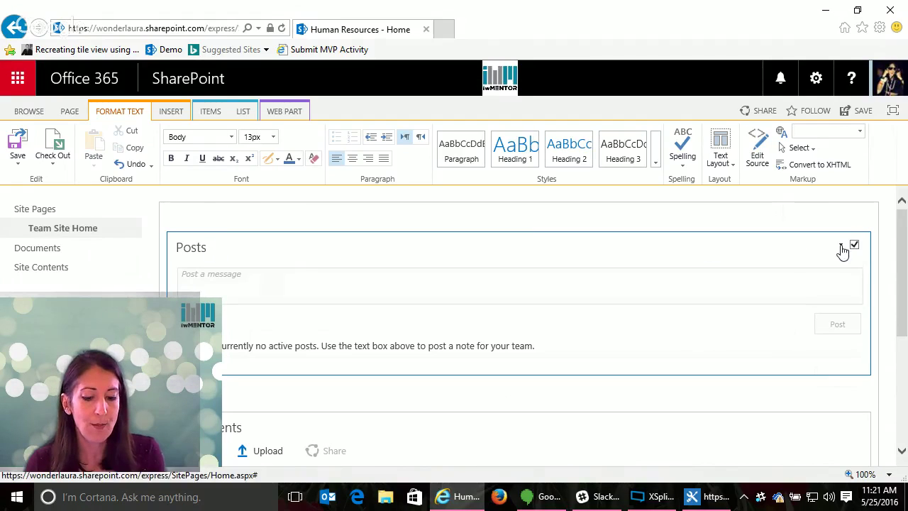
key(Delete)
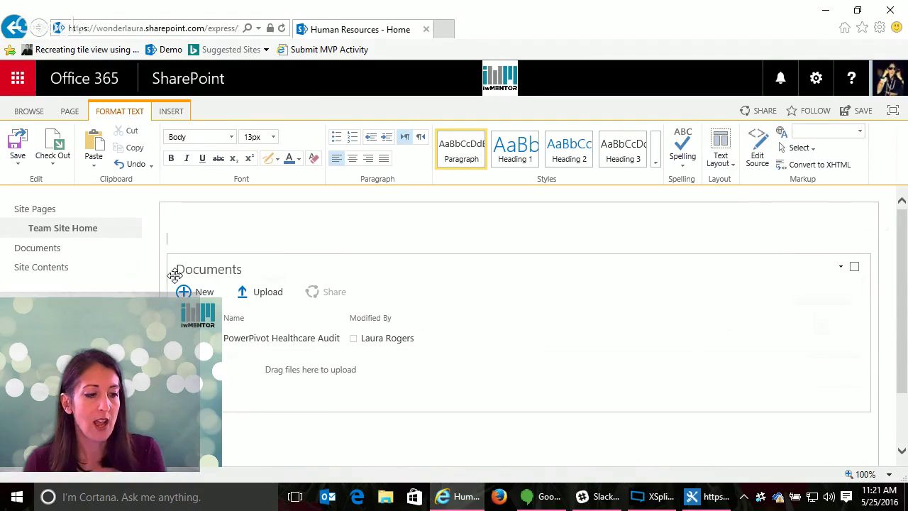
click(259, 261)
key(Delete)
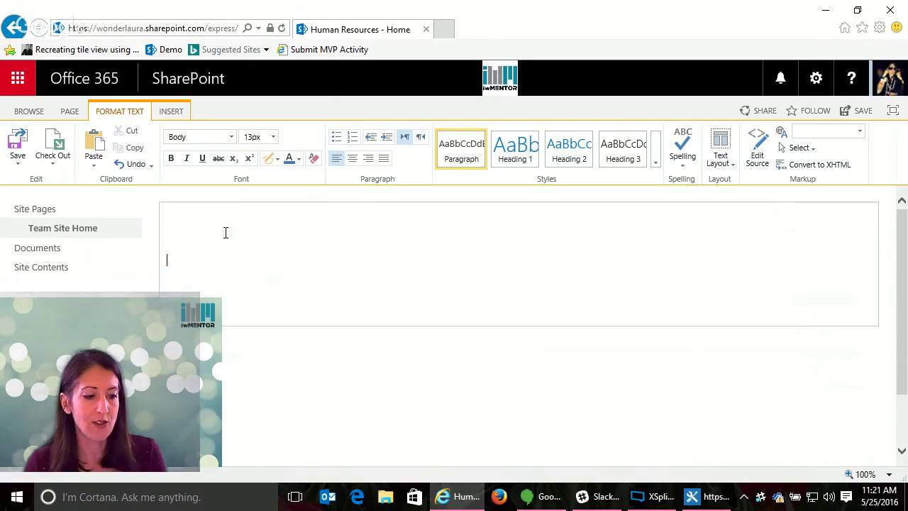
Step: Upload Popular Documents.webpart from the Desktop to the Human Resources page's web part gallery, choosing to save the page changes
click(173, 112)
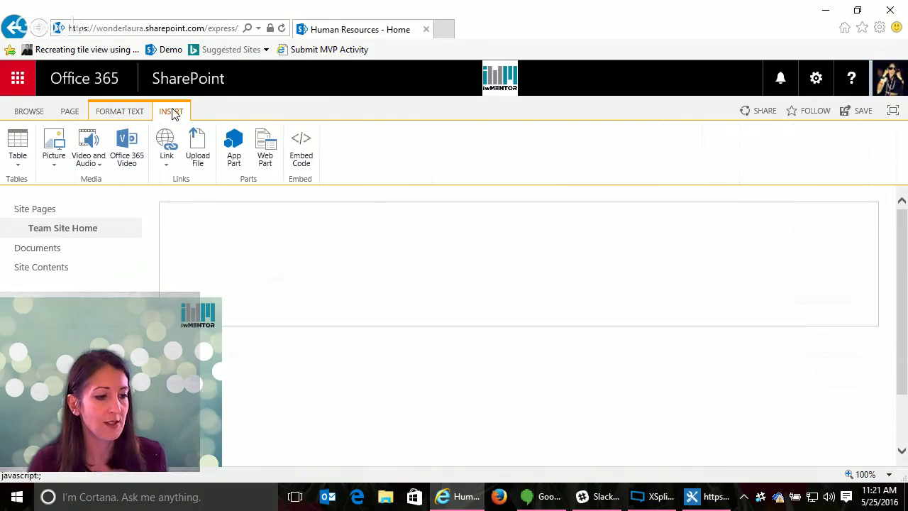
click(264, 159)
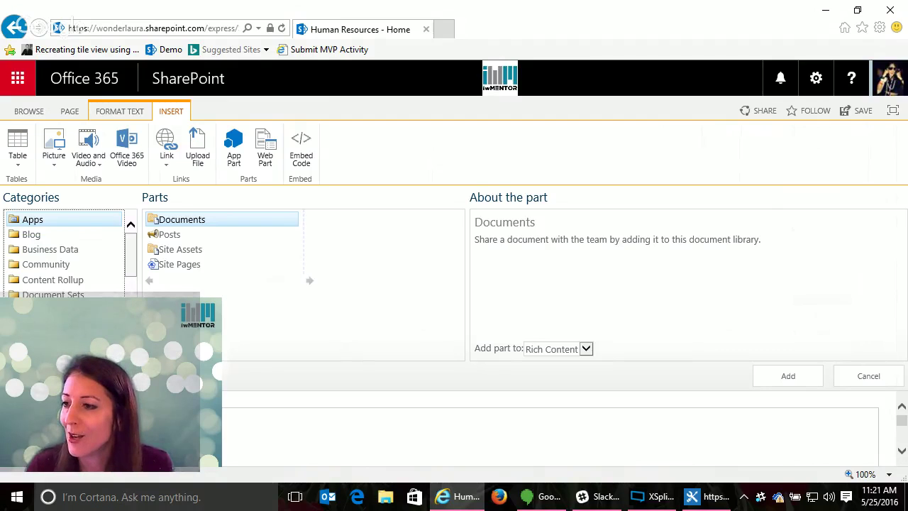
key(alt+Tab)
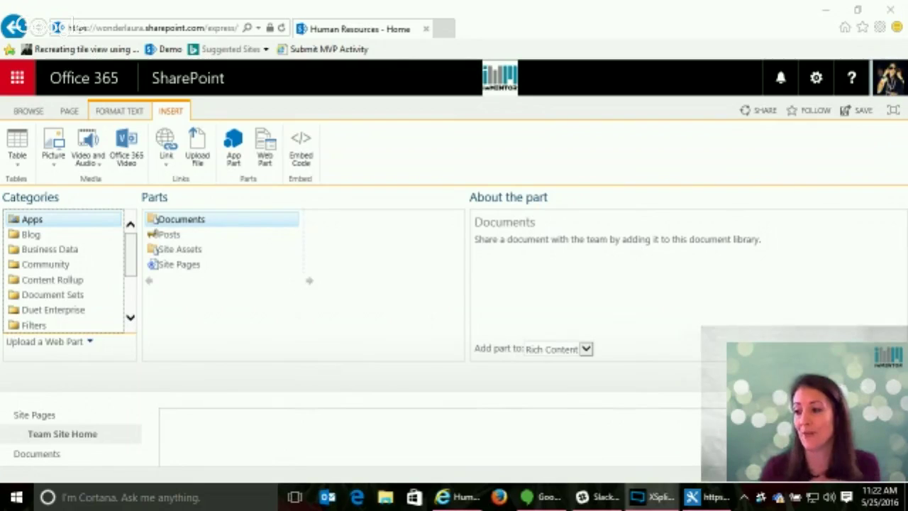
click(88, 342)
click(112, 355)
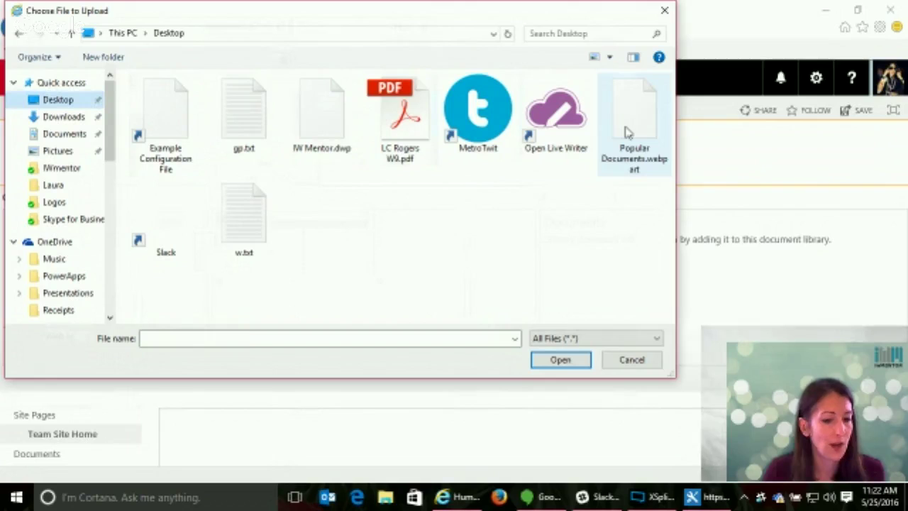
click(624, 132)
click(562, 364)
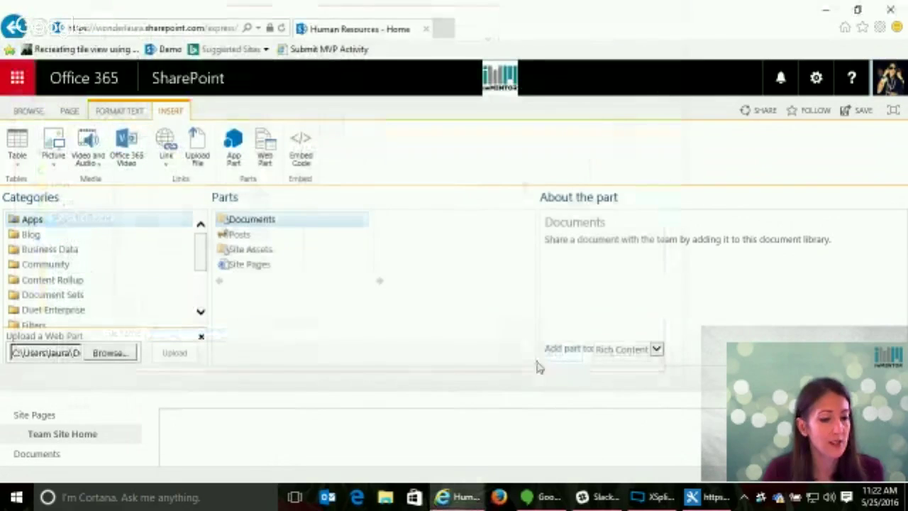
click(177, 354)
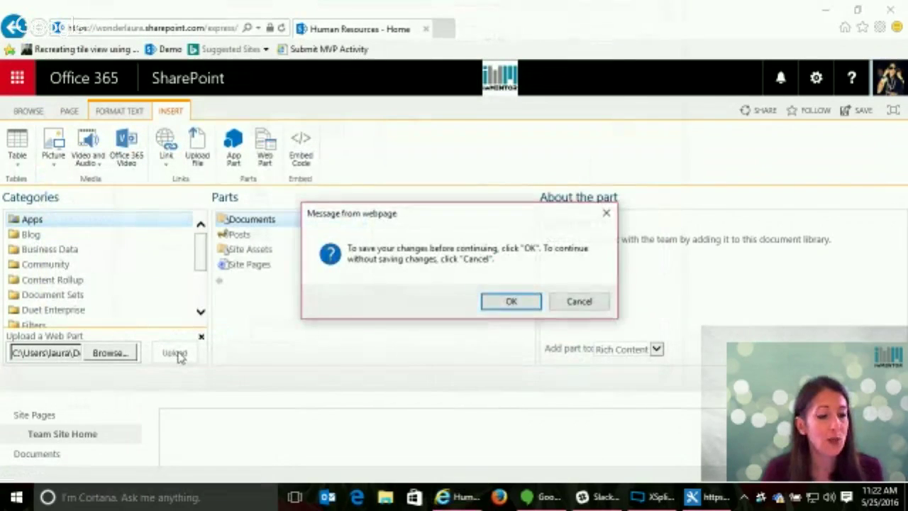
click(500, 303)
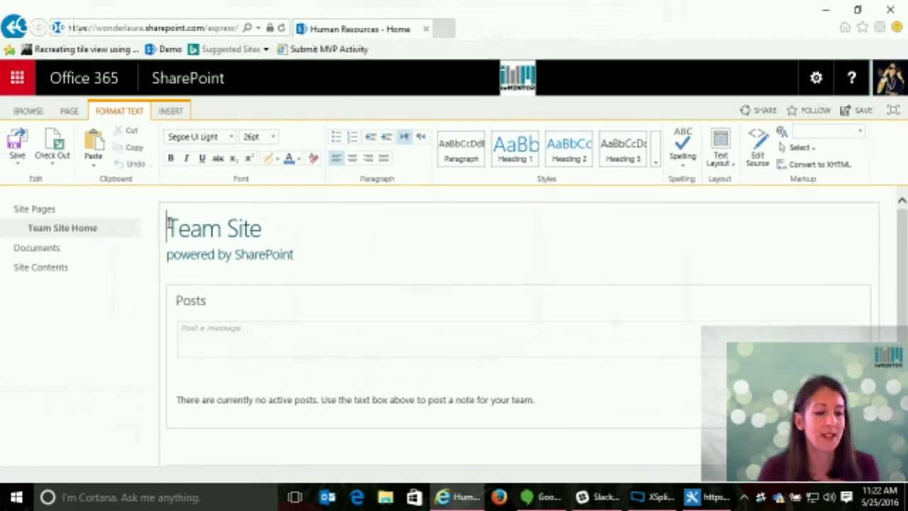
Step: Clear the Human Resources home page again by deleting the Team Site heading text and the Posts and Documents web parts
drag(168, 225, 168, 270)
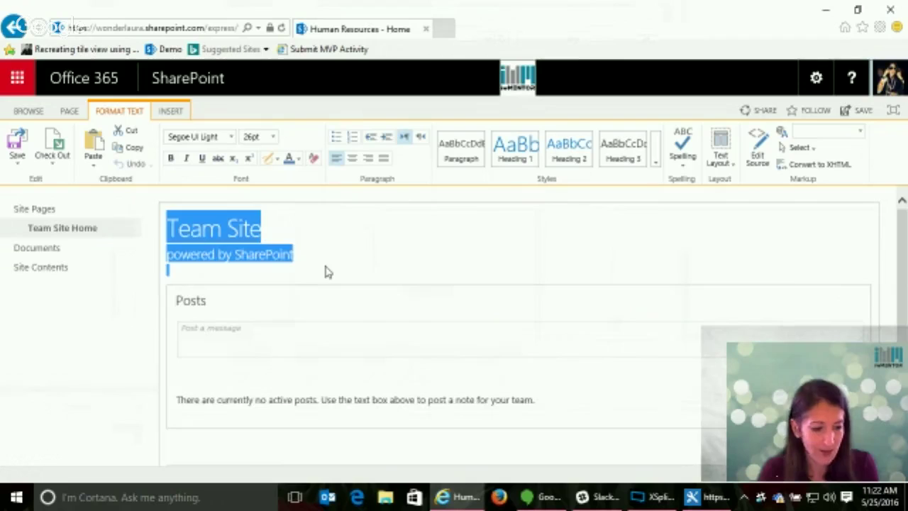
key(Delete)
key(Delete)
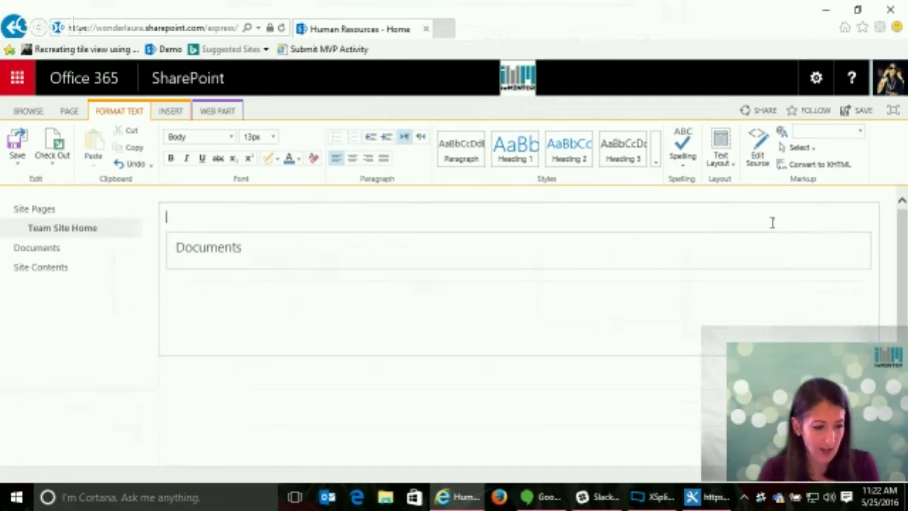
click(317, 241)
key(Delete)
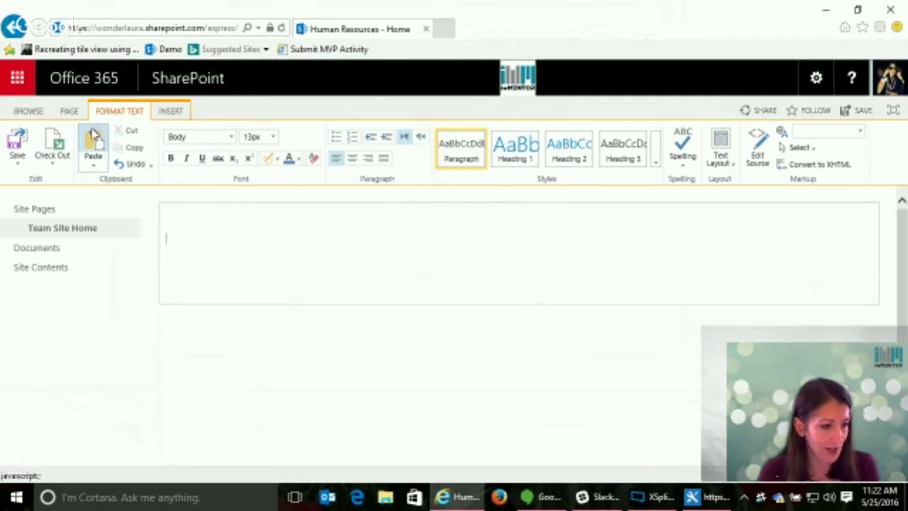
Step: Save the cleared page, resolving the save conflict with the Overwrite the Page option
click(71, 112)
click(26, 144)
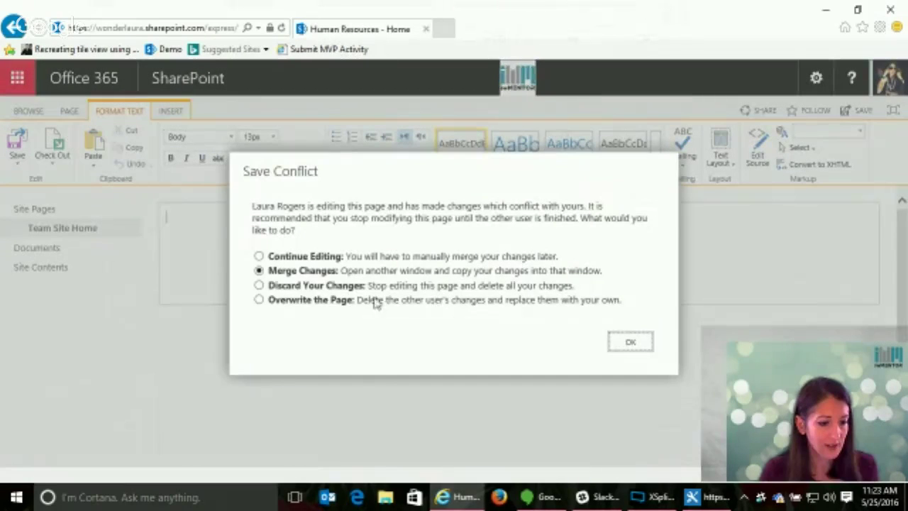
click(259, 286)
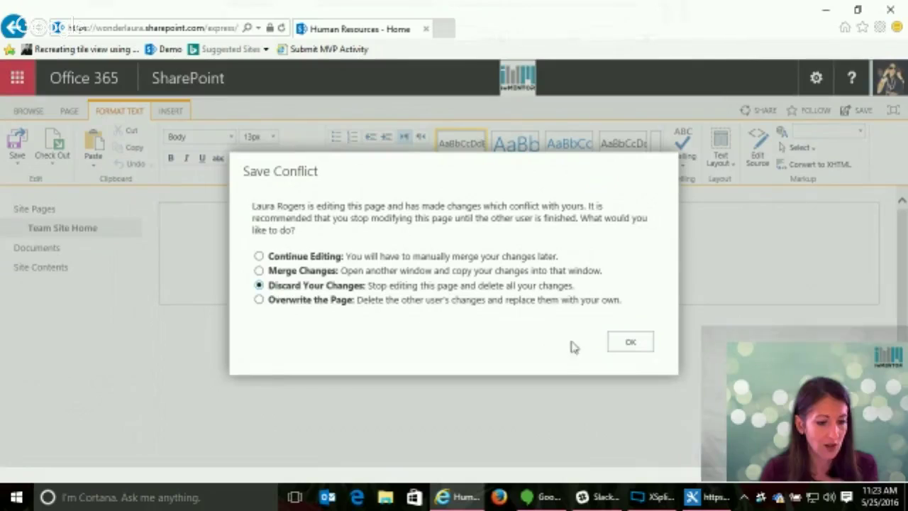
click(259, 300)
click(628, 343)
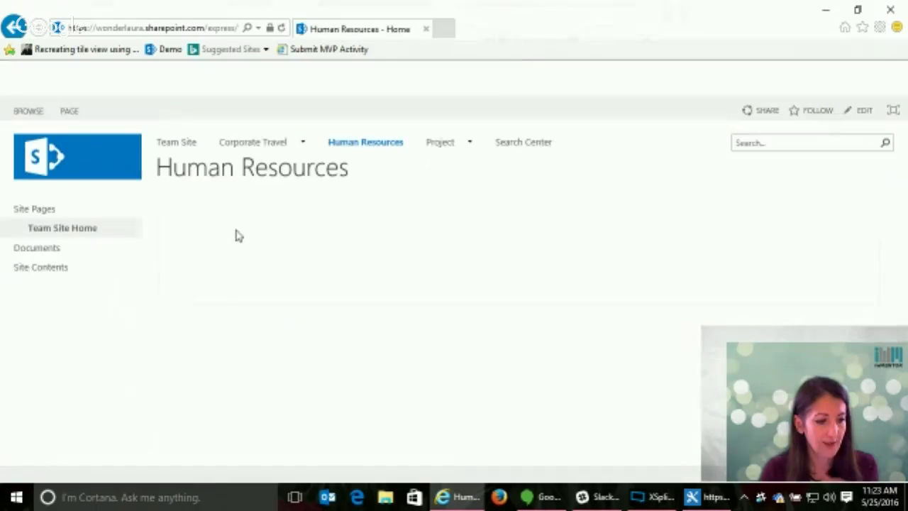
Step: Put the home page back into edit mode and upload Popular Documents.webpart from the Desktop as an imported web part
click(77, 112)
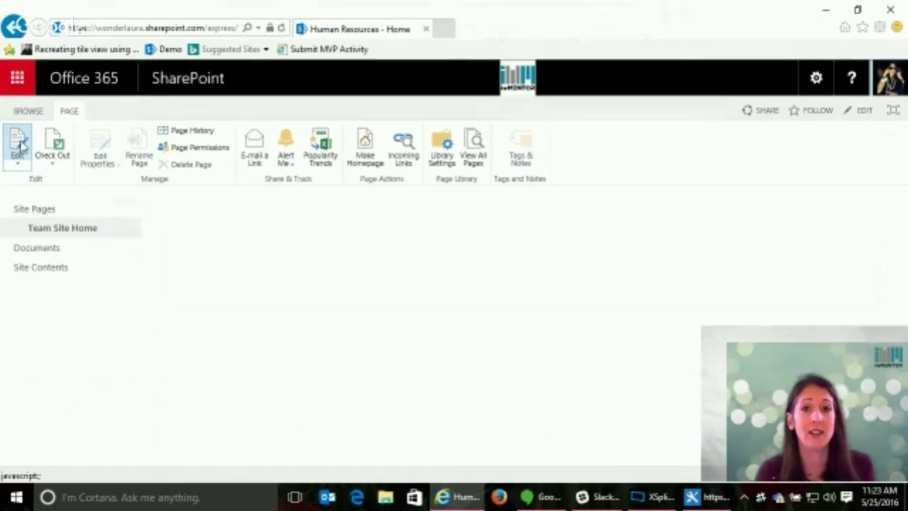
click(20, 145)
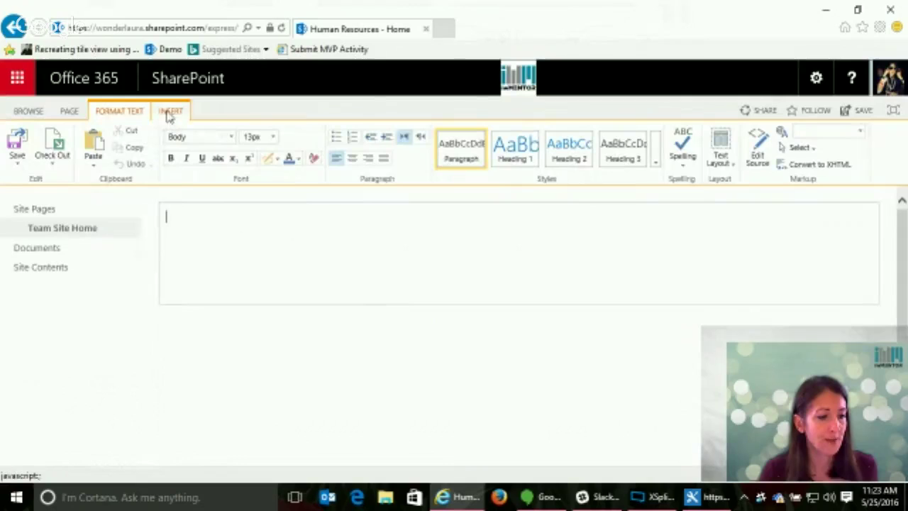
click(170, 111)
click(268, 146)
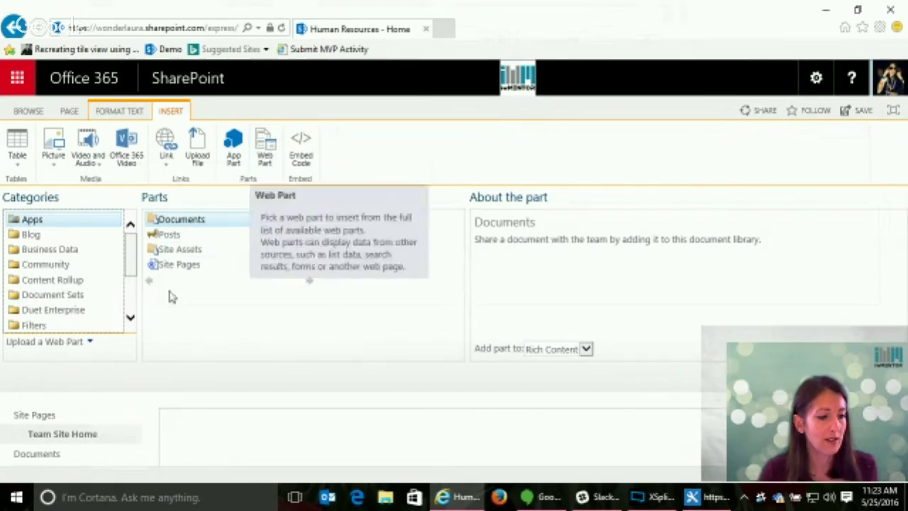
click(89, 341)
click(98, 358)
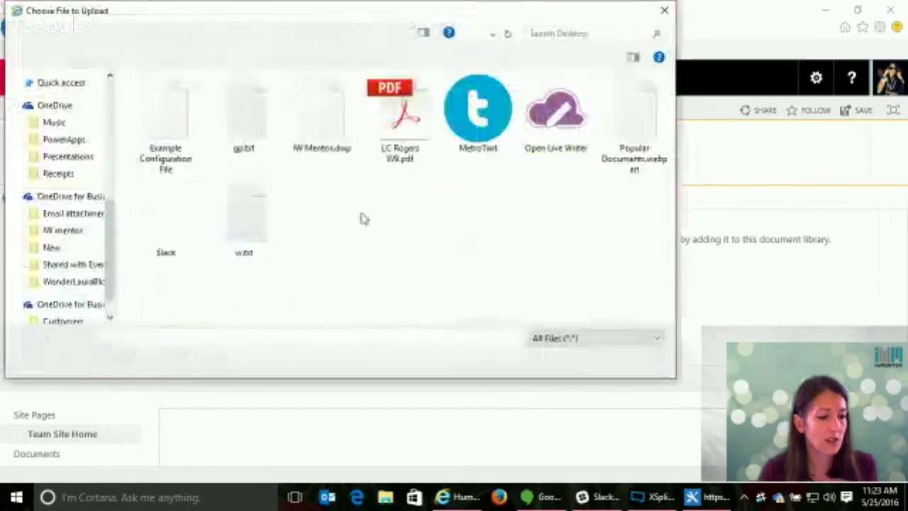
click(633, 117)
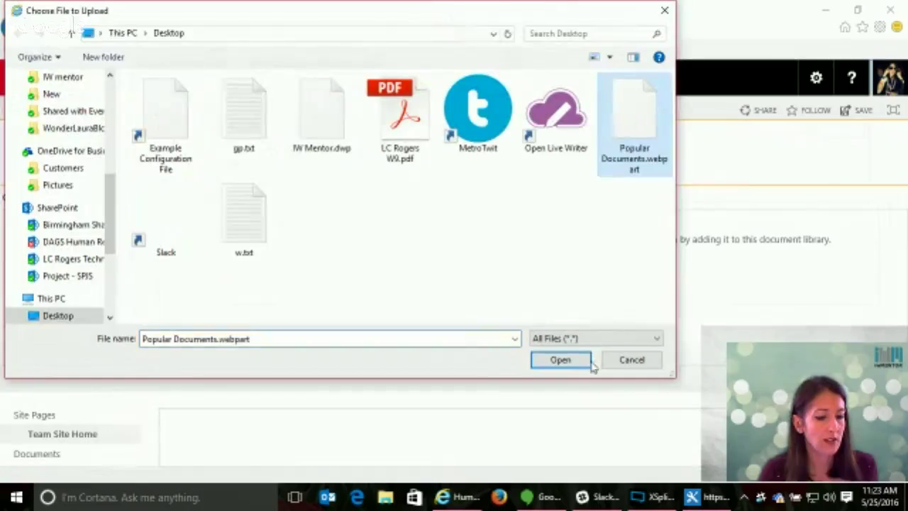
click(578, 362)
click(175, 352)
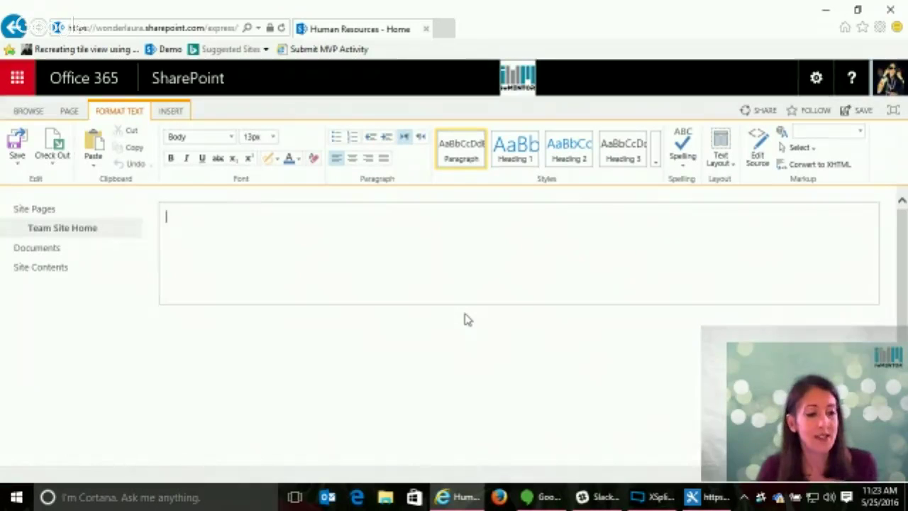
Step: Add the imported Popular Documents web part to the page's rich content area
click(171, 113)
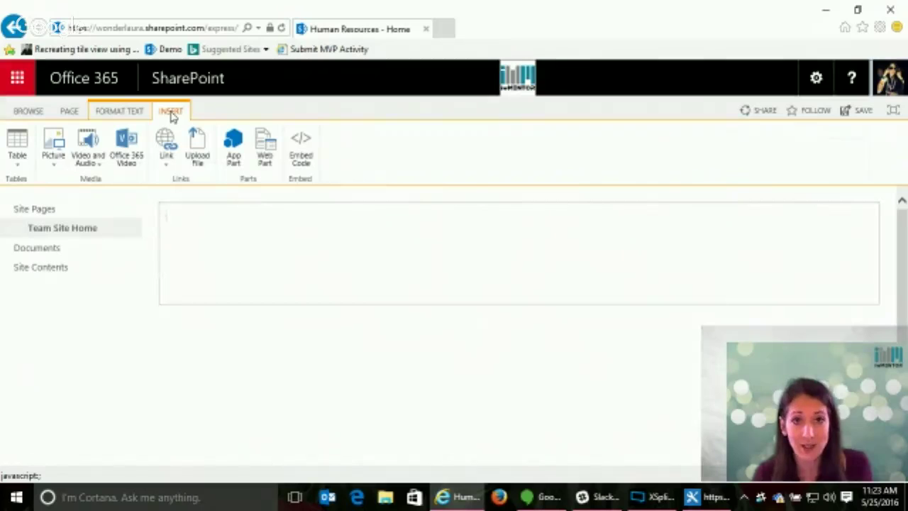
click(262, 158)
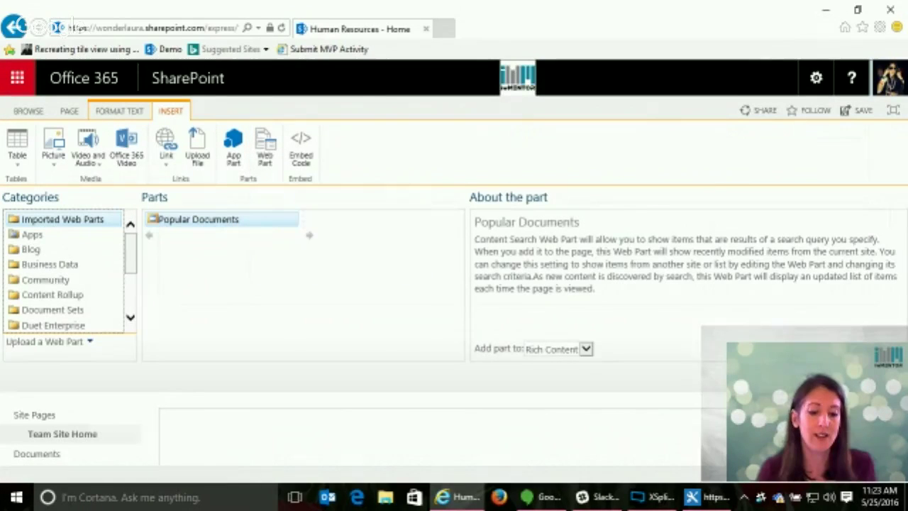
click(812, 376)
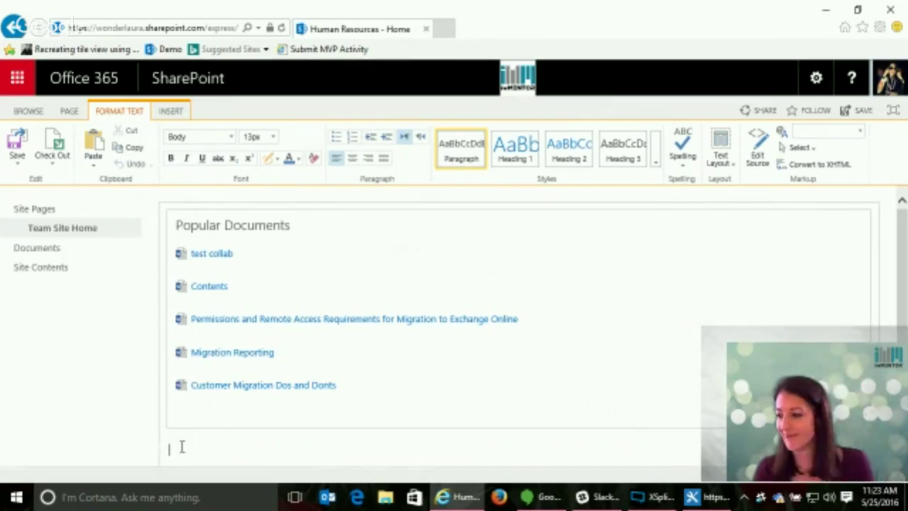
click(186, 112)
click(264, 152)
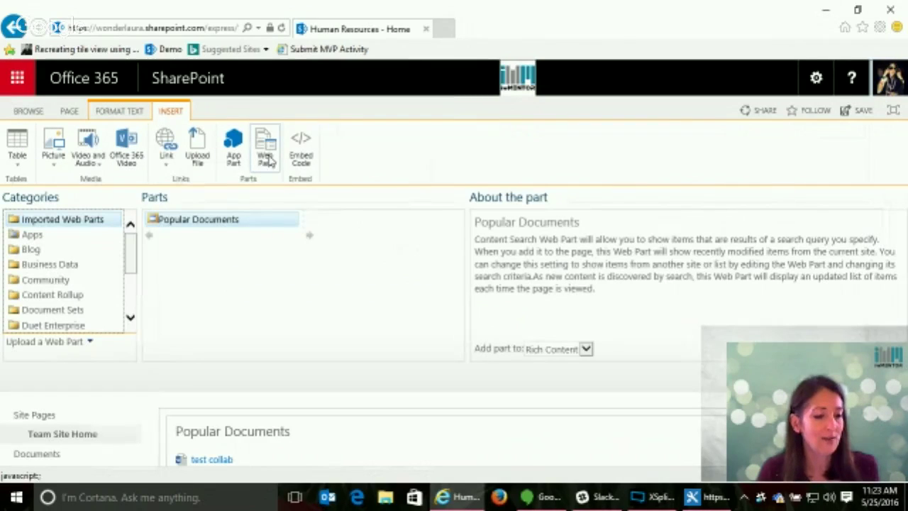
click(86, 343)
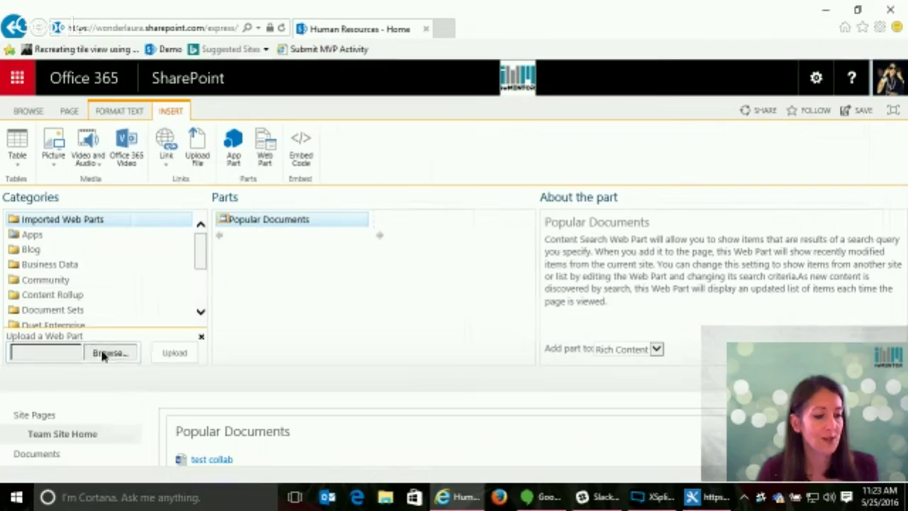
click(105, 353)
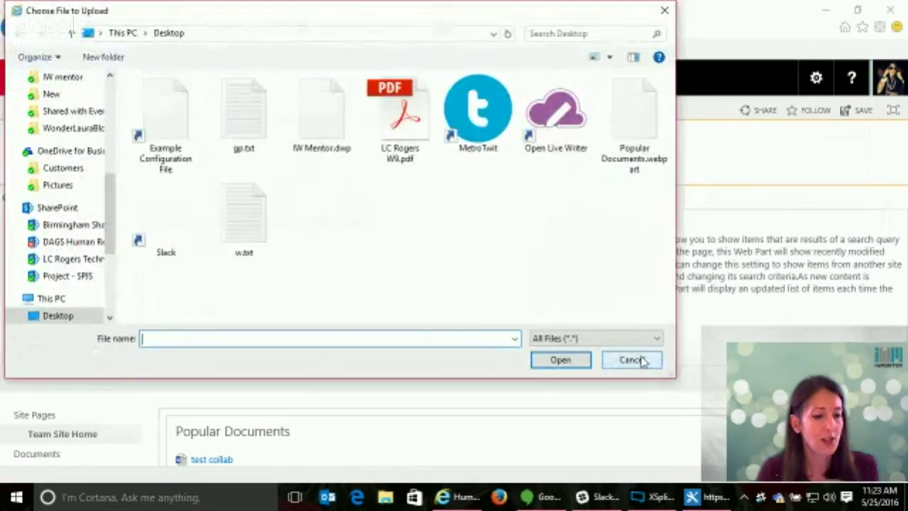
click(640, 360)
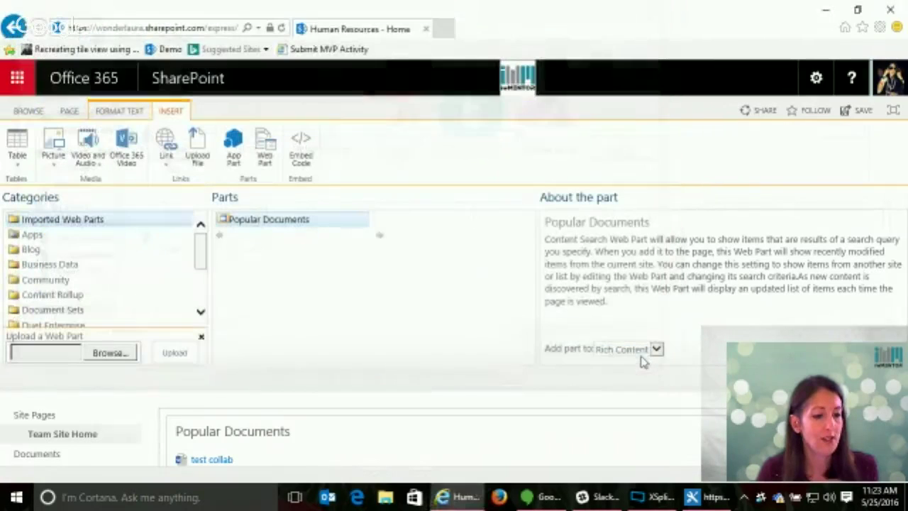
Step: Save the Human Resources home page and reopen it for editing
click(70, 111)
click(19, 142)
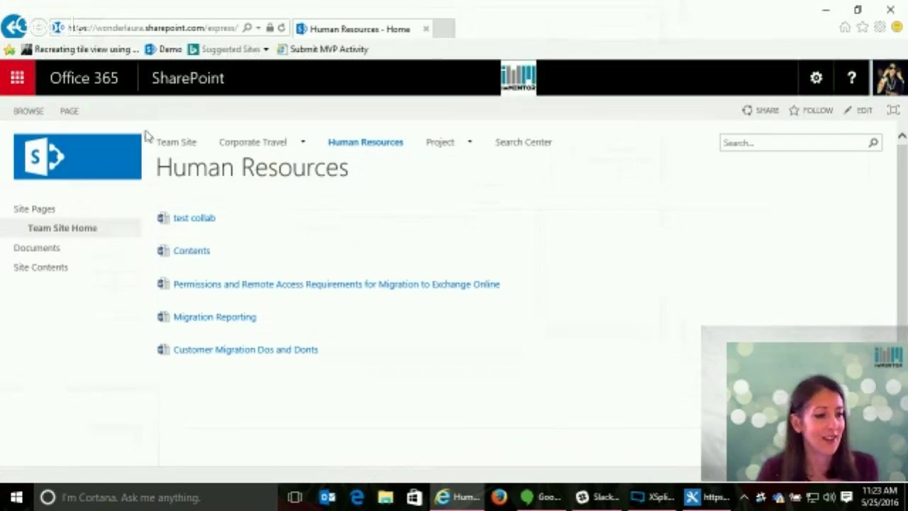
click(74, 113)
click(18, 146)
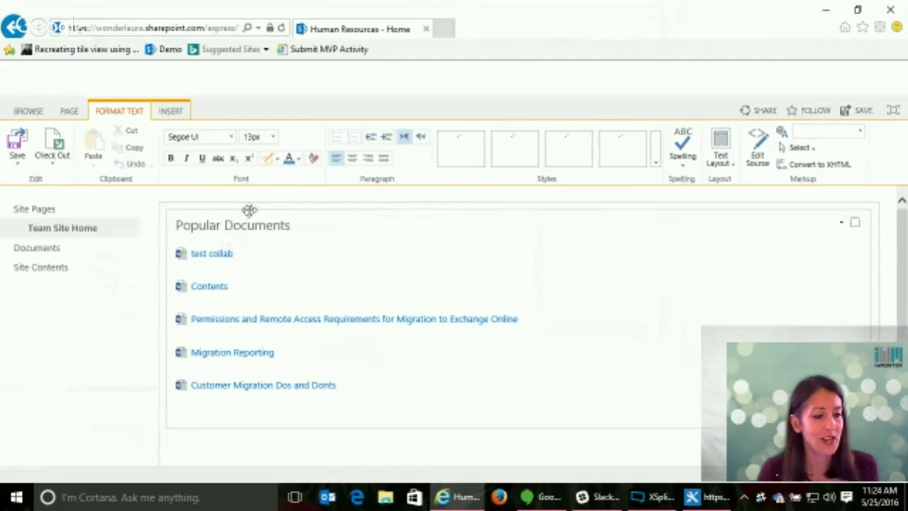
Step: Upload IW Mentor.dwp from the Desktop as an imported web part for the home page
click(171, 111)
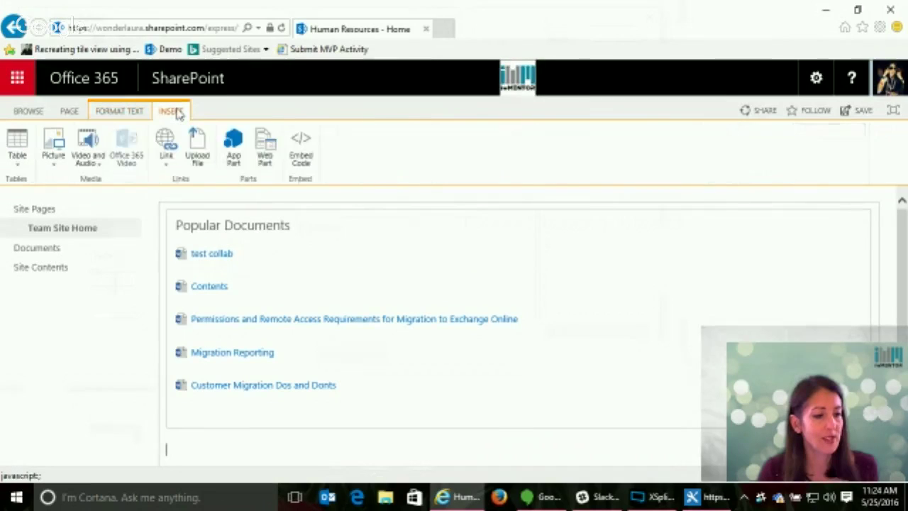
click(268, 150)
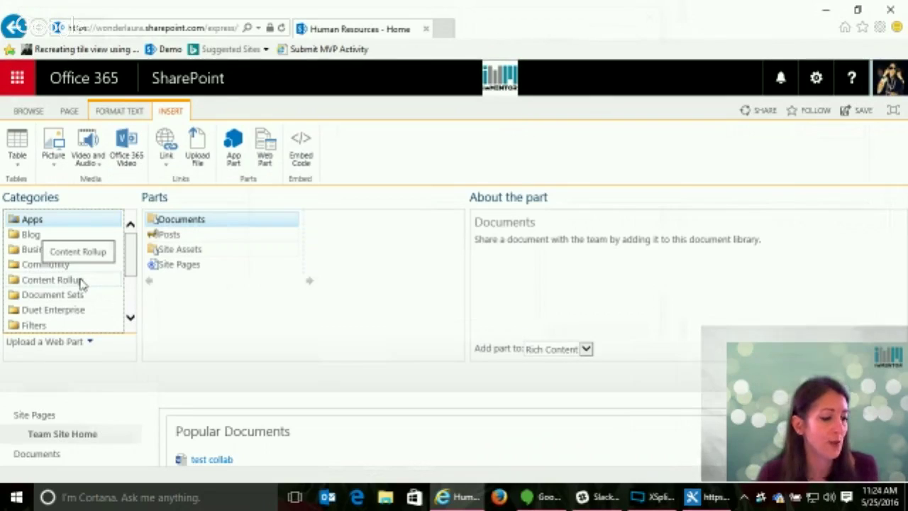
click(88, 342)
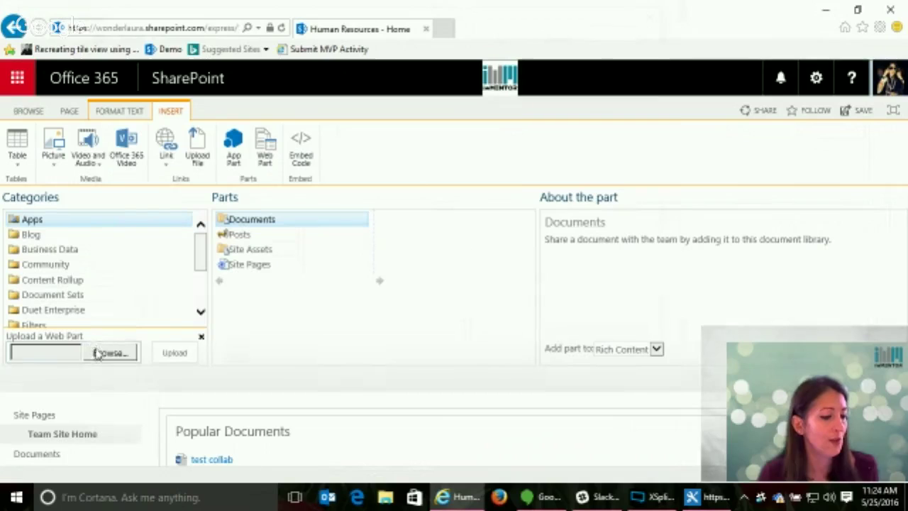
click(108, 352)
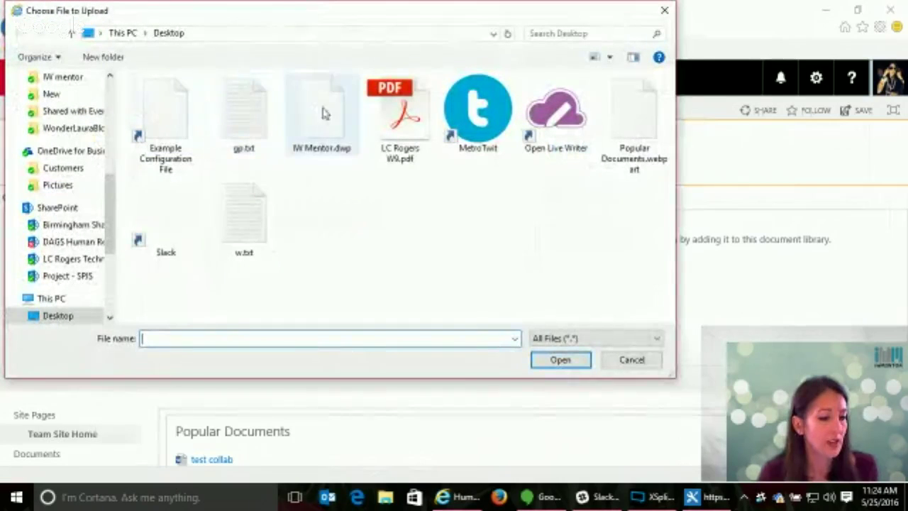
click(298, 138)
click(563, 359)
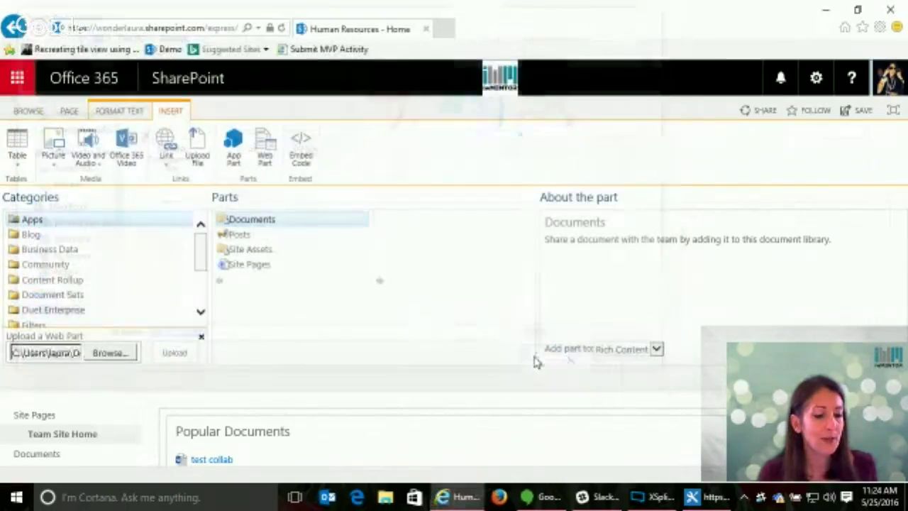
click(174, 352)
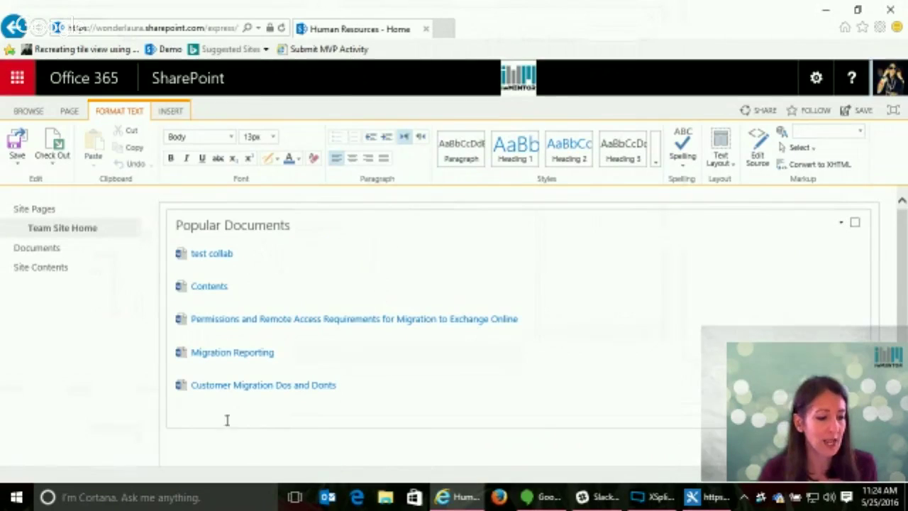
Step: Add the imported IW Mentor web part below Popular Documents and save the page
click(203, 437)
click(172, 111)
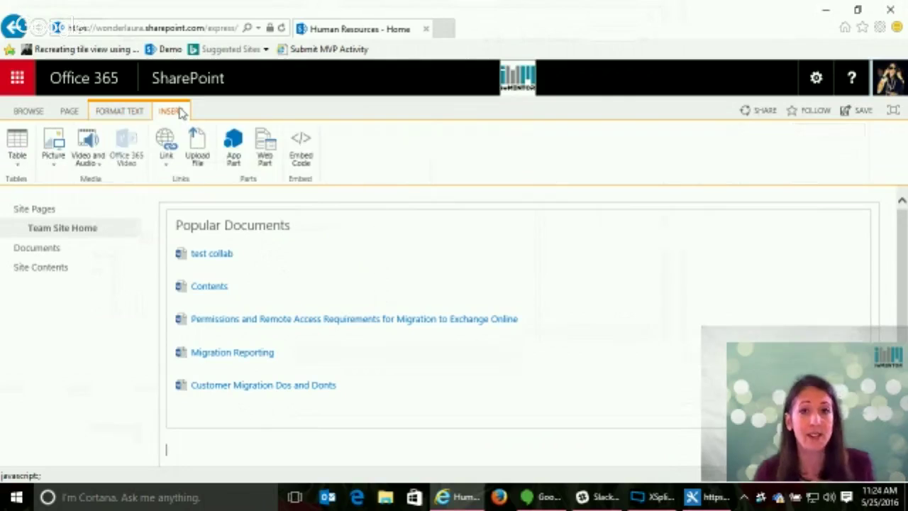
click(270, 148)
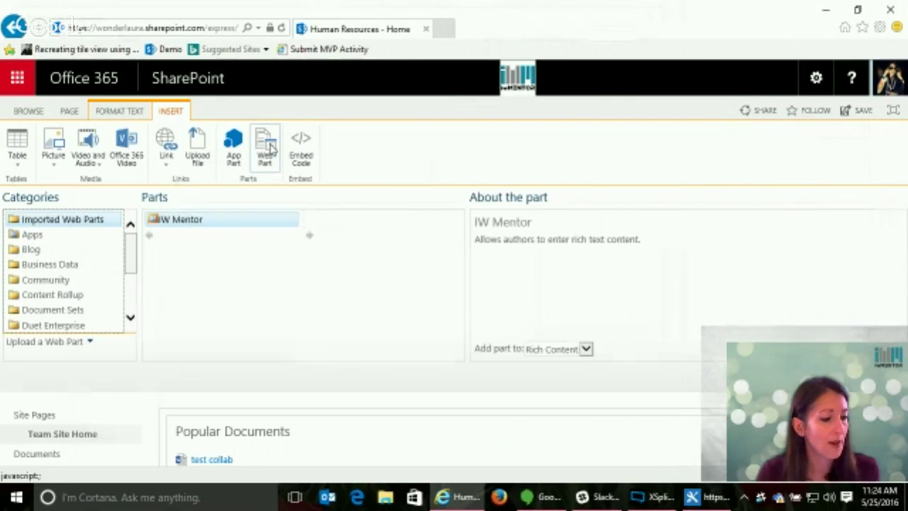
click(800, 349)
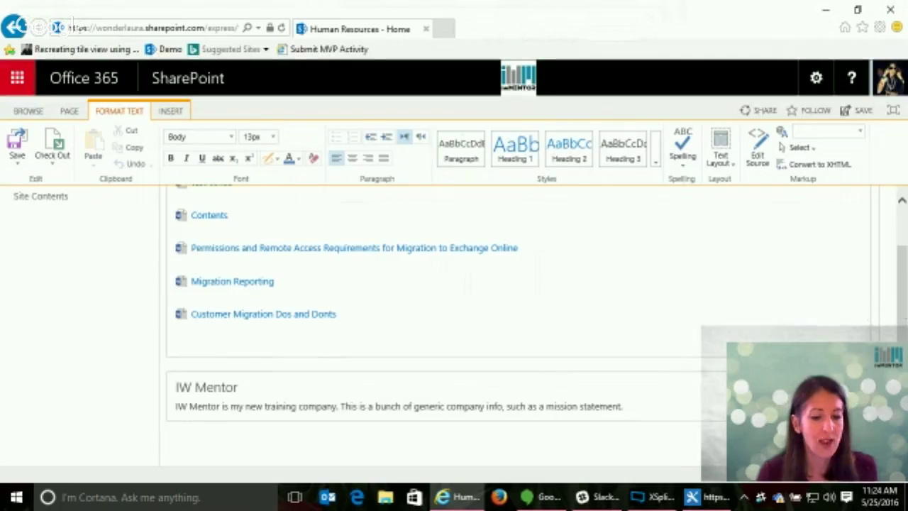
scroll(900, 233, up, 2)
click(17, 146)
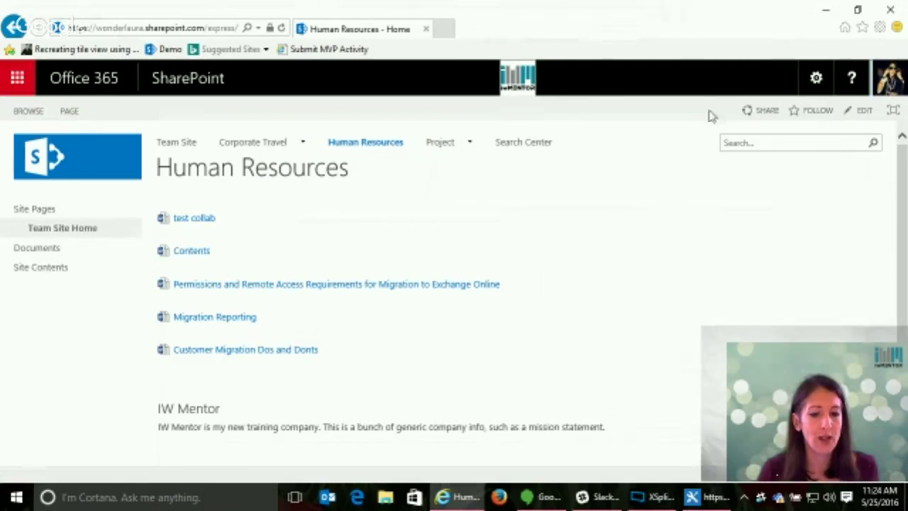
Step: Go to the top-level site's settings and open its Web Part Gallery
click(817, 78)
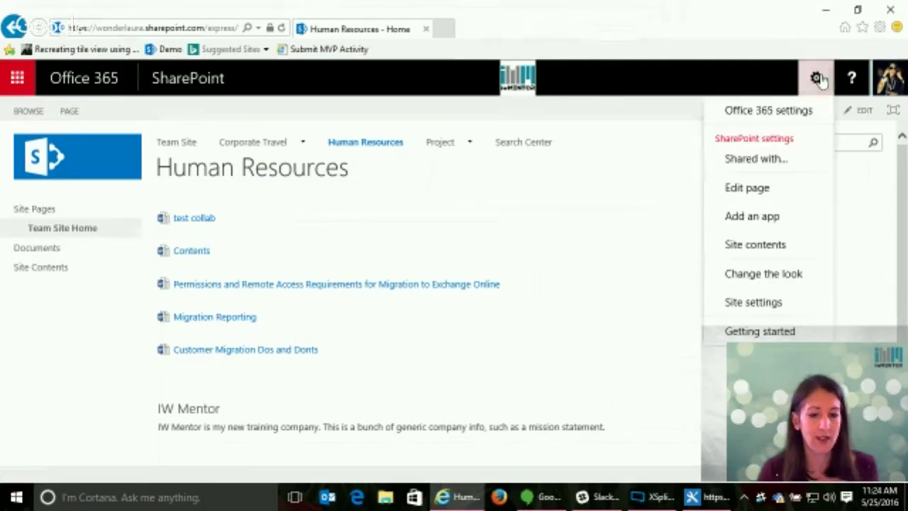
click(775, 302)
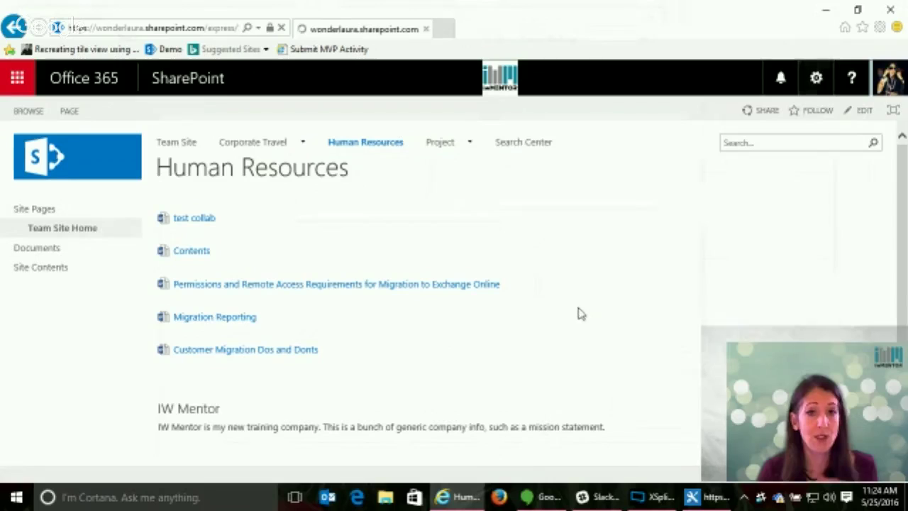
click(451, 430)
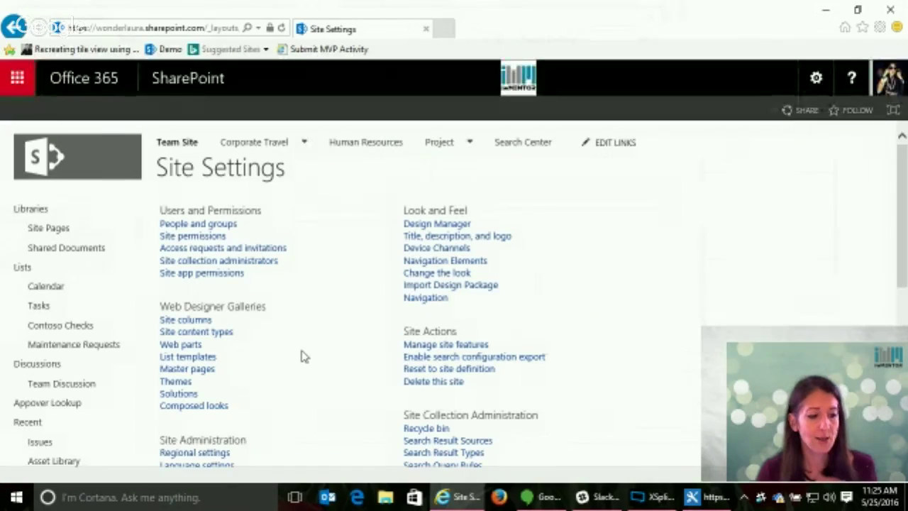
click(182, 348)
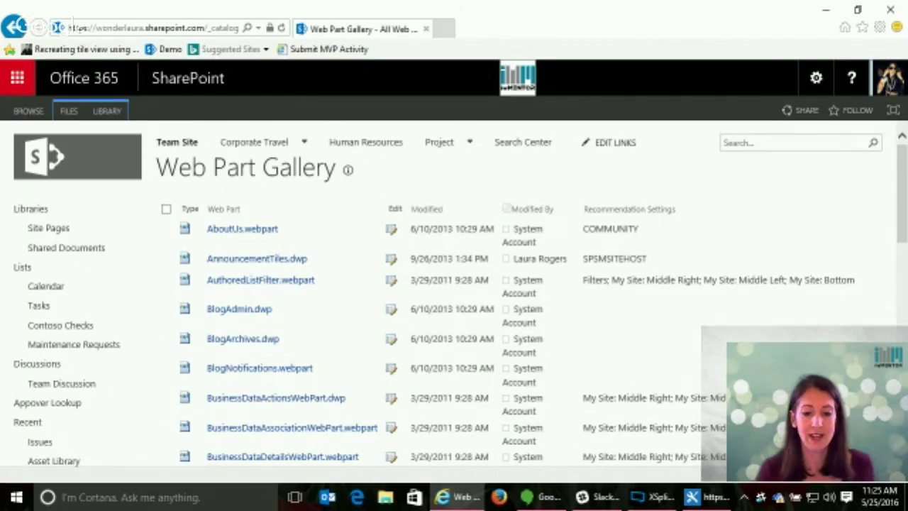
Step: Browse the Web Part Gallery's list and open the properties of ContentBySearch.webpart
scroll(893, 196, down, 5)
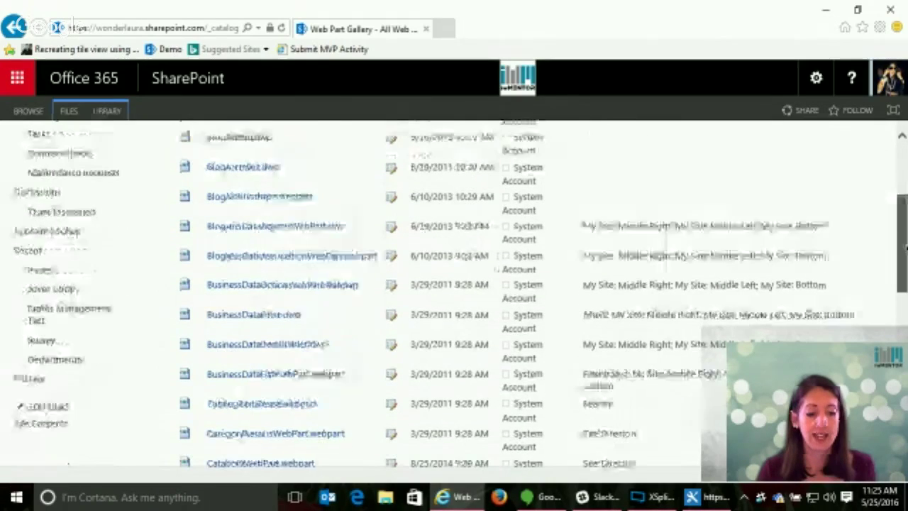
scroll(460, 299, down, 2)
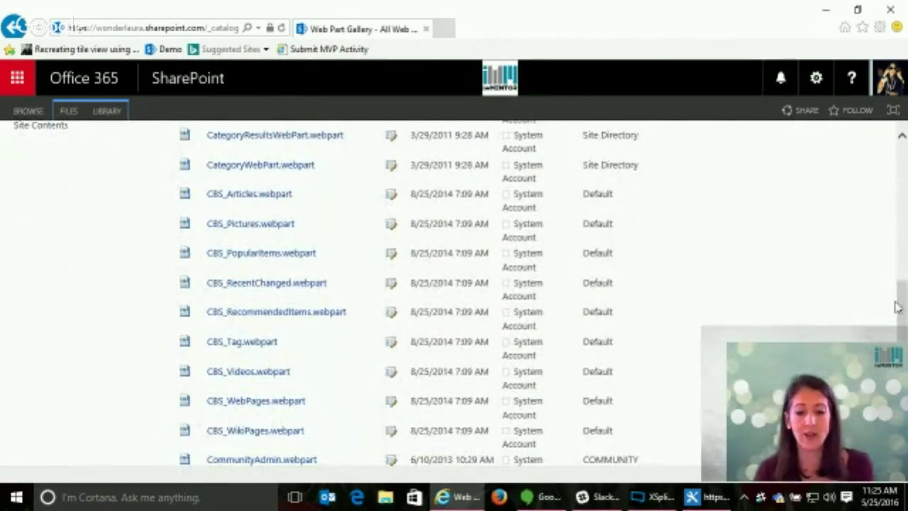
drag(902, 310, 903, 166)
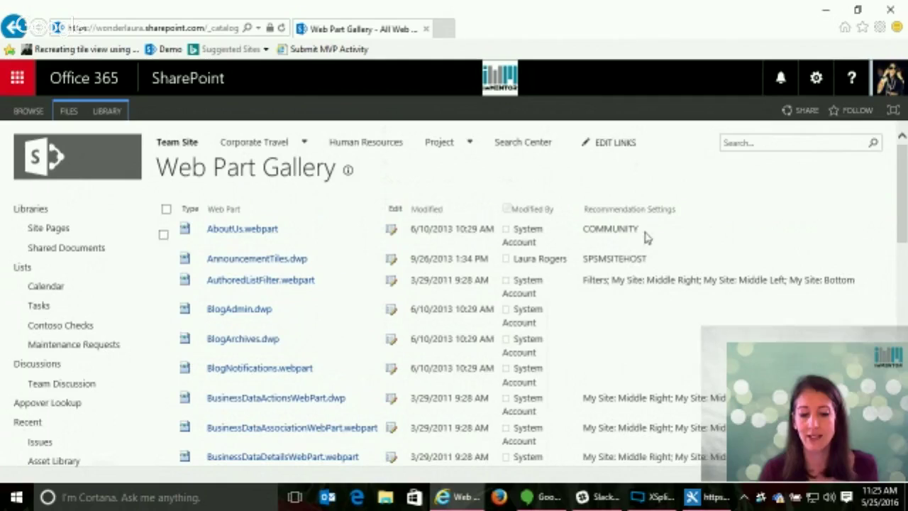
mouse_move(902, 227)
mouse_down()
mouse_move(902, 382)
mouse_move(902, 224)
mouse_up()
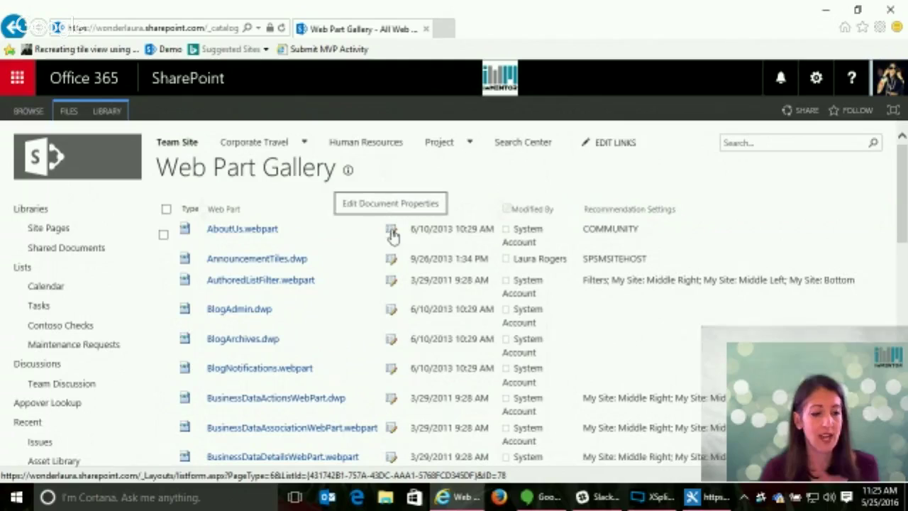
scroll(392, 236, down, 10)
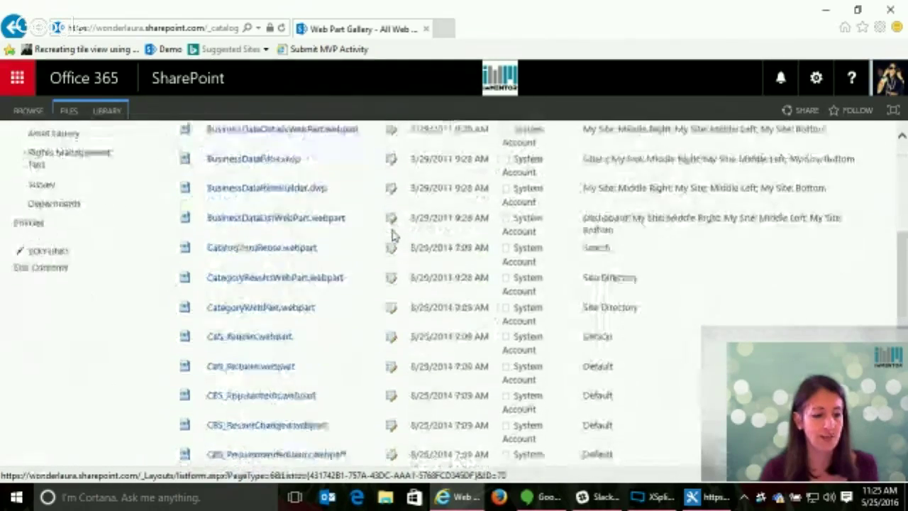
scroll(405, 267, down, 5)
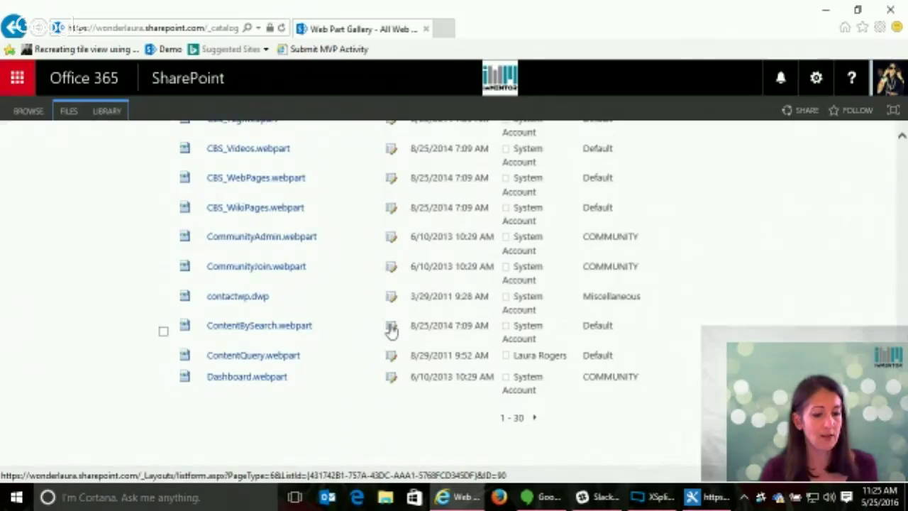
click(391, 327)
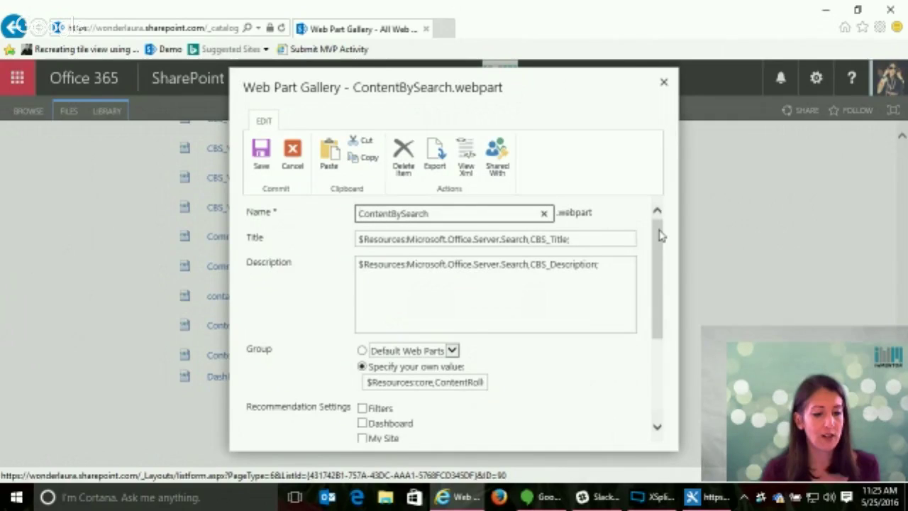
Step: Examine the full custom Group value and the Recommendation Settings of ContentBySearch.webpart, and close its properties without saving
drag(659, 235, 657, 313)
click(423, 223)
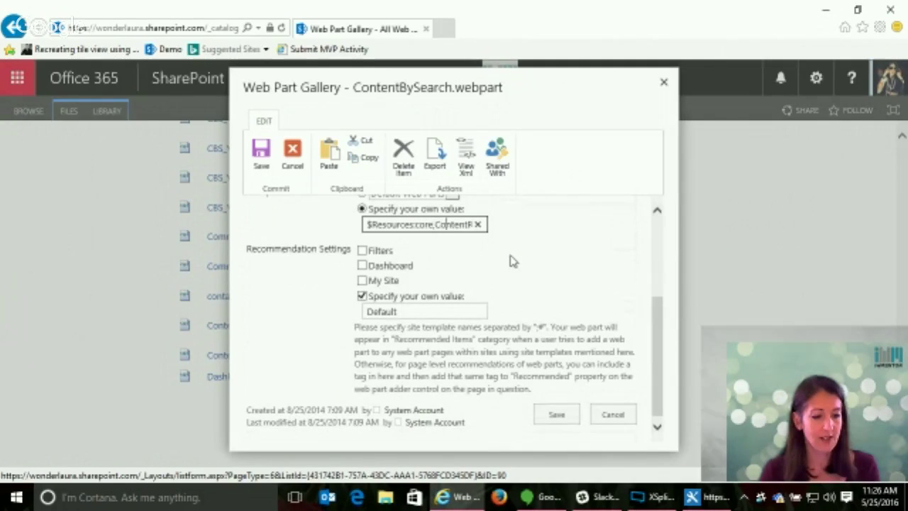
key(Right)
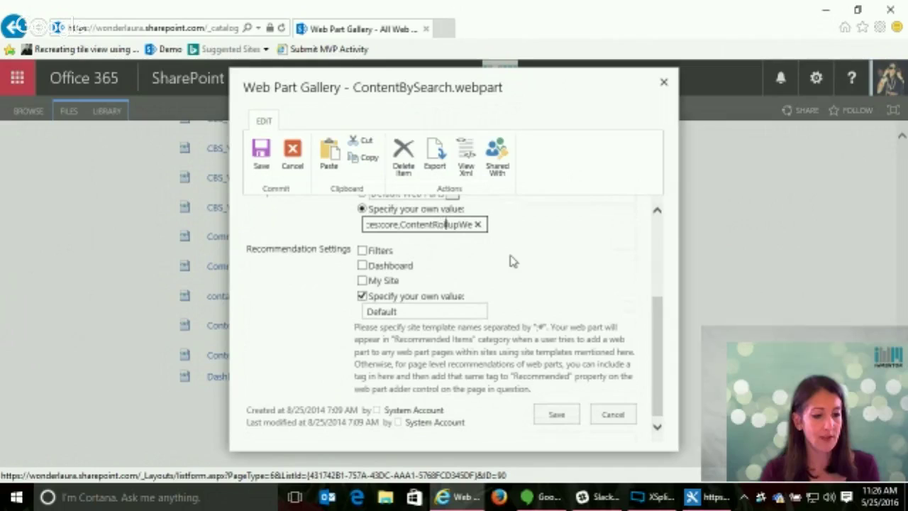
key(Right)
key(Right)
key(Right)
key(Right)
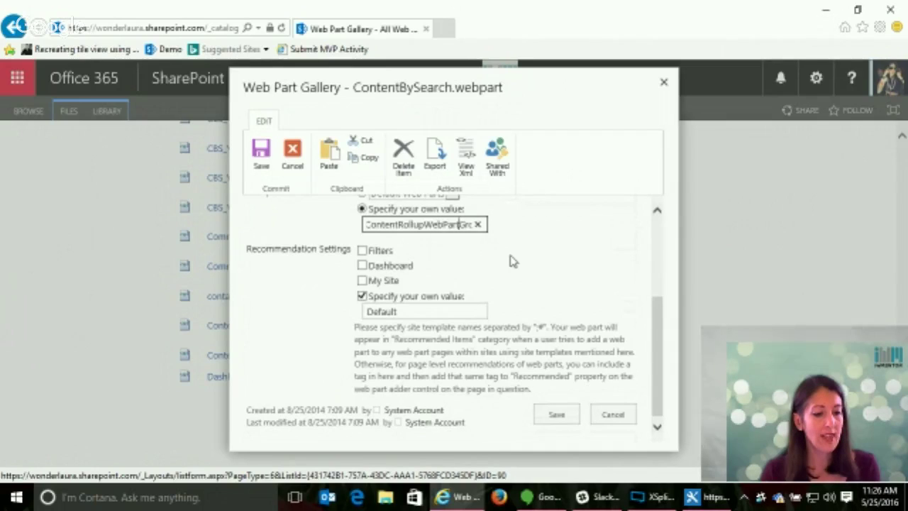
key(Right)
key(Right)
key(Right)
key(Right)
key(Right)
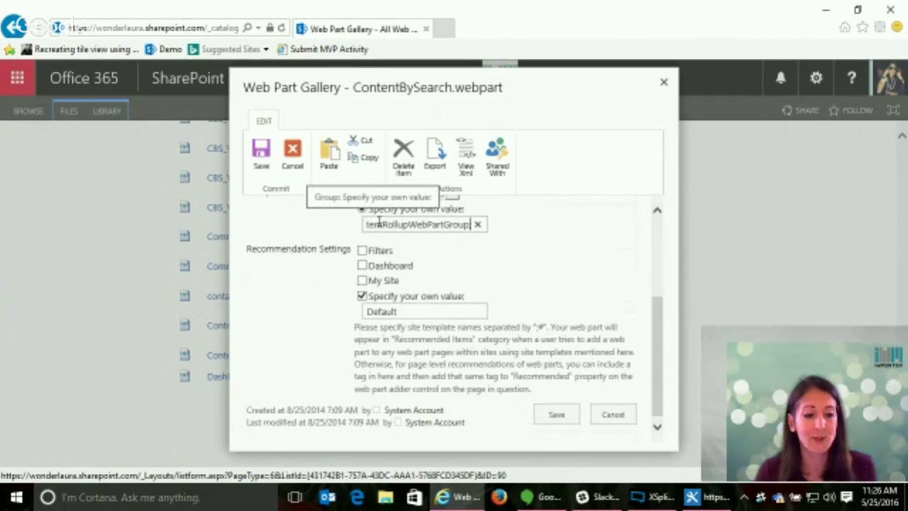
click(469, 224)
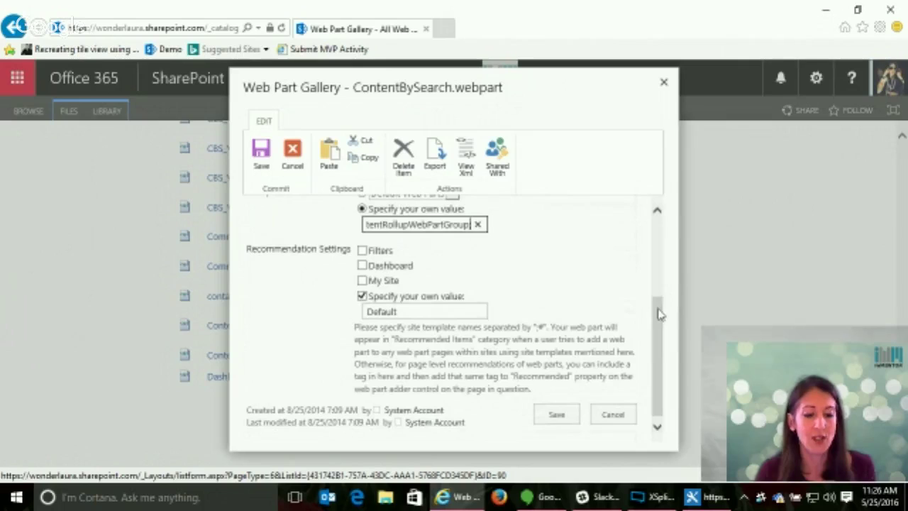
drag(659, 314, 660, 344)
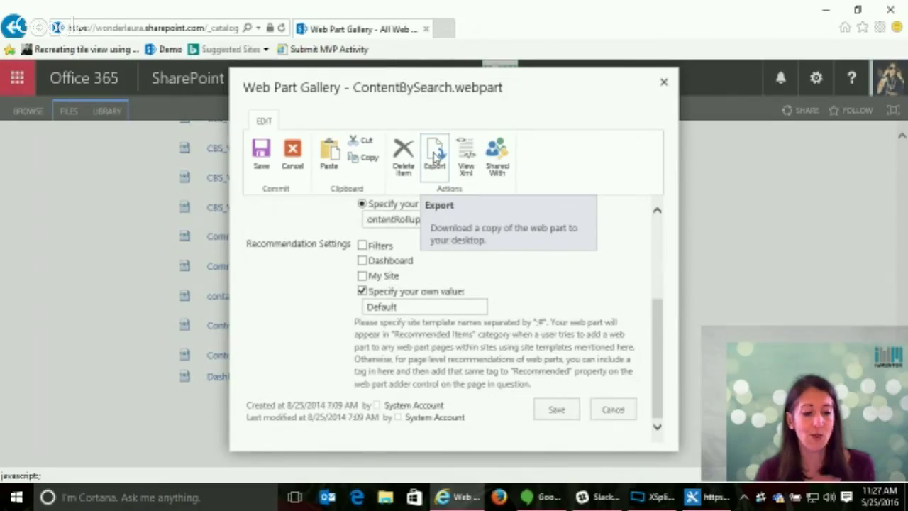
click(614, 412)
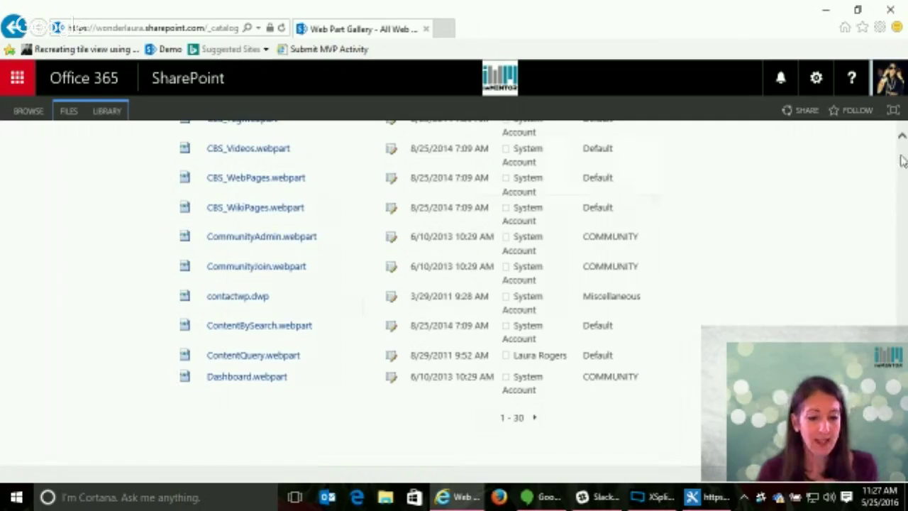
Step: Modify the gallery's All Web Parts view to display the Group column and save the view
scroll(902, 159, up, 10)
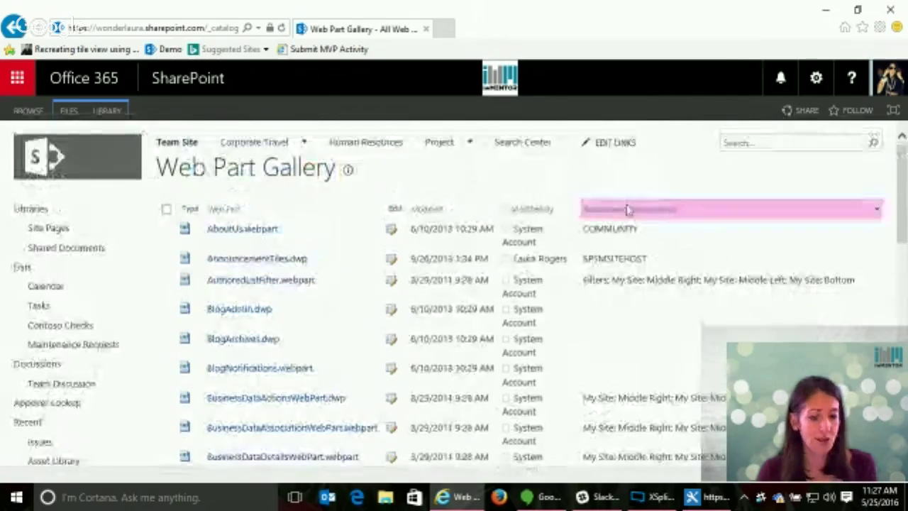
click(109, 114)
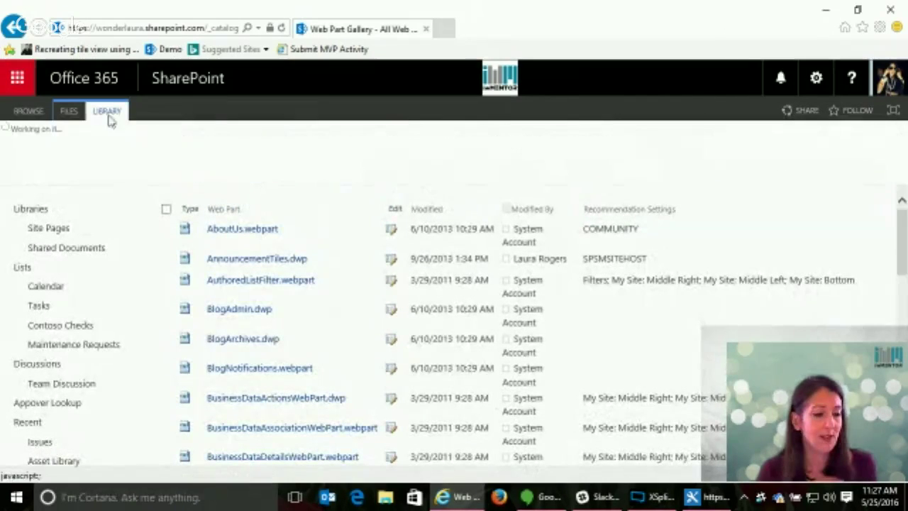
click(190, 130)
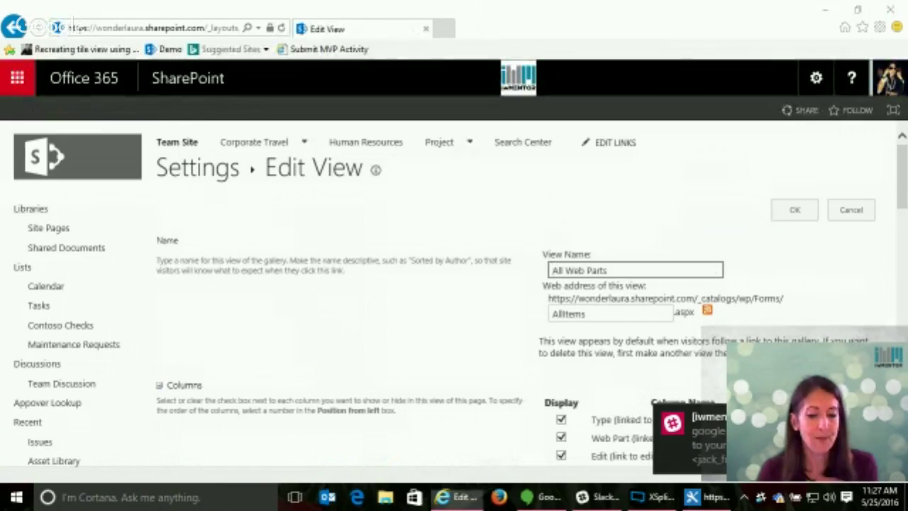
scroll(469, 325, down, 6)
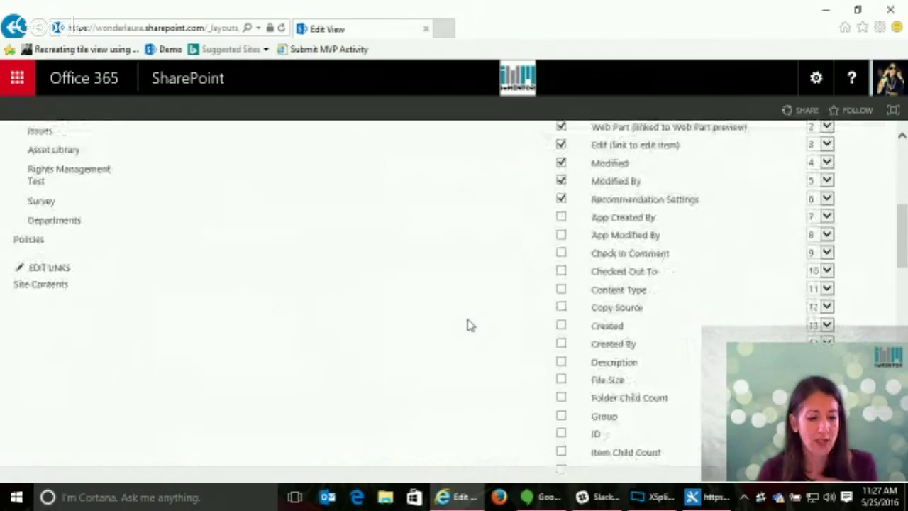
click(561, 313)
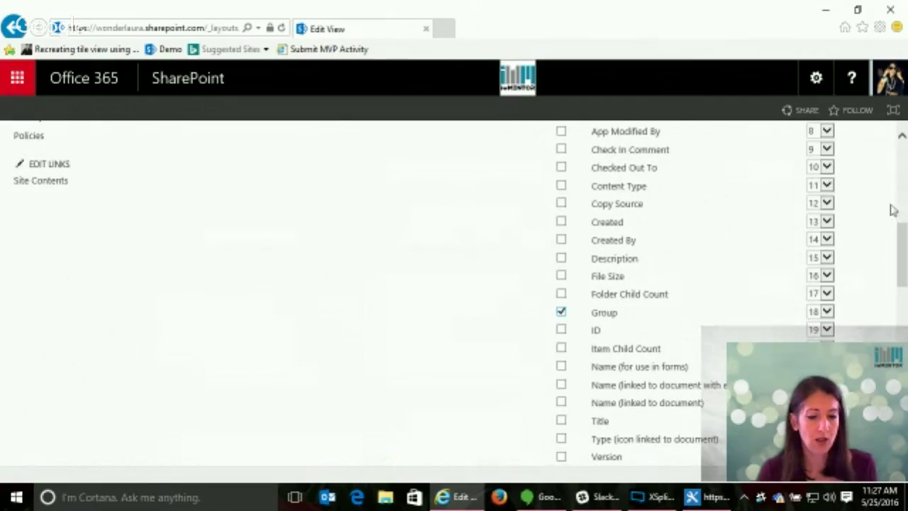
scroll(900, 195, up, 6)
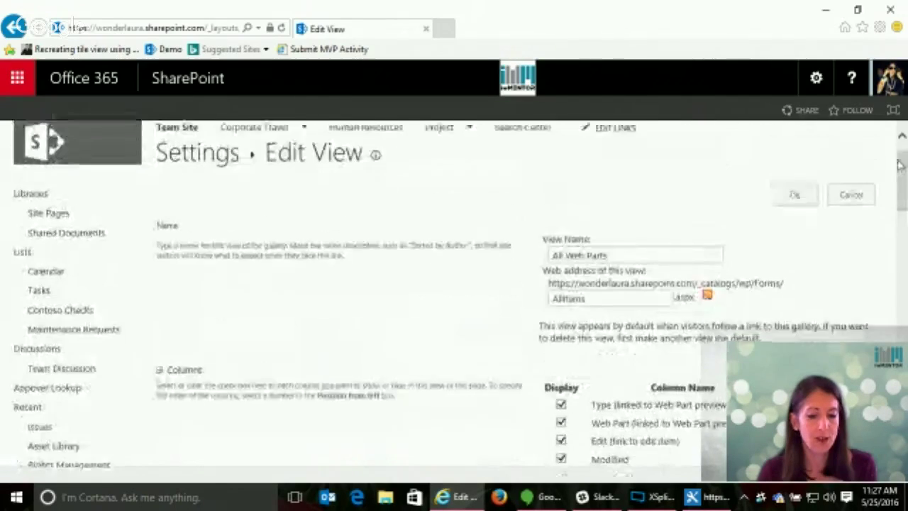
click(794, 210)
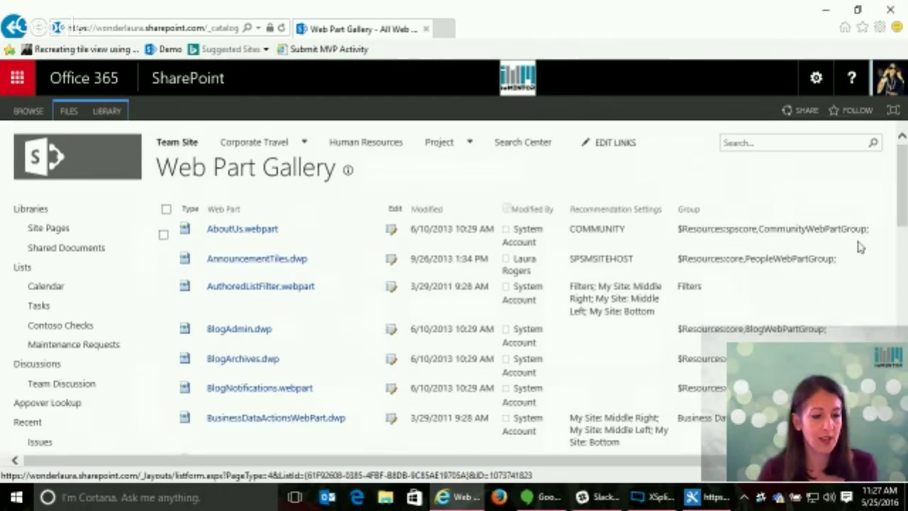
Step: Copy AboutUs.webpart's Group value, $Resources:spscore,CommunityWebPartGroup;, from the gallery list
mouse_move(904, 212)
mouse_down()
mouse_move(903, 225)
mouse_move(903, 210)
mouse_up()
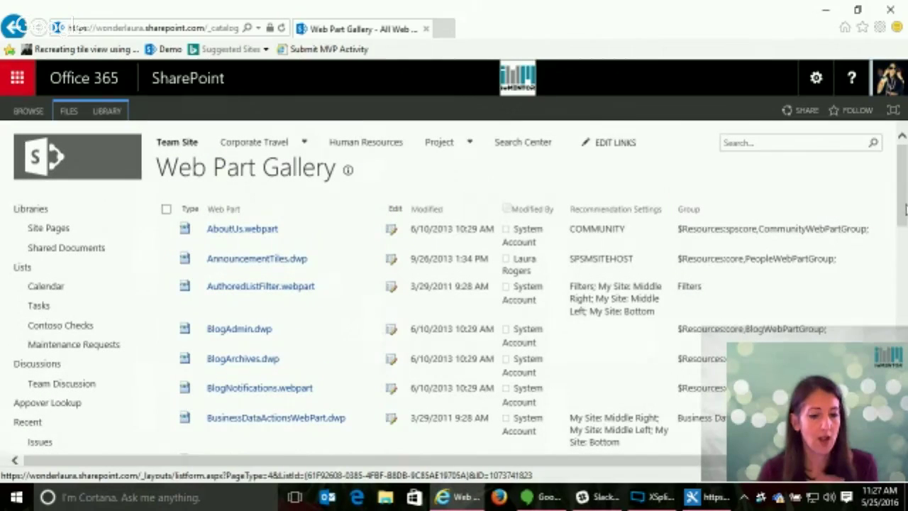
click(872, 230)
click(857, 228)
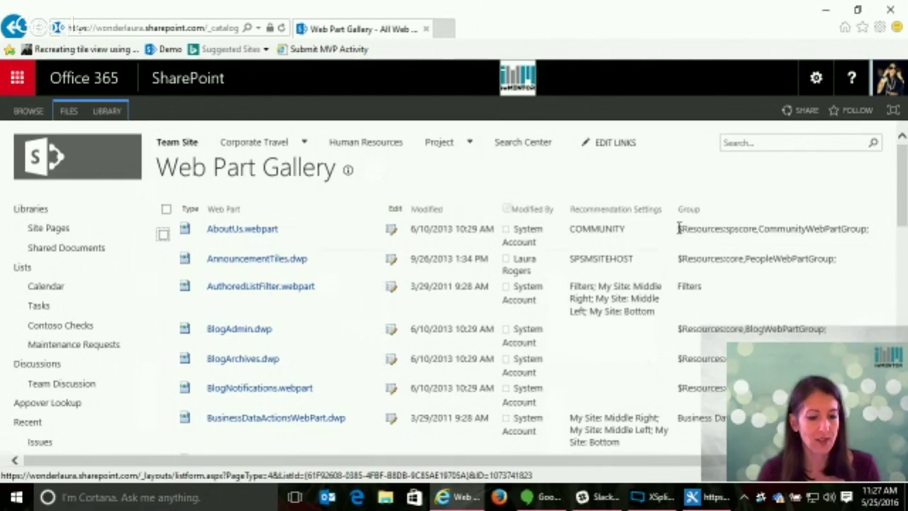
drag(679, 228, 866, 228)
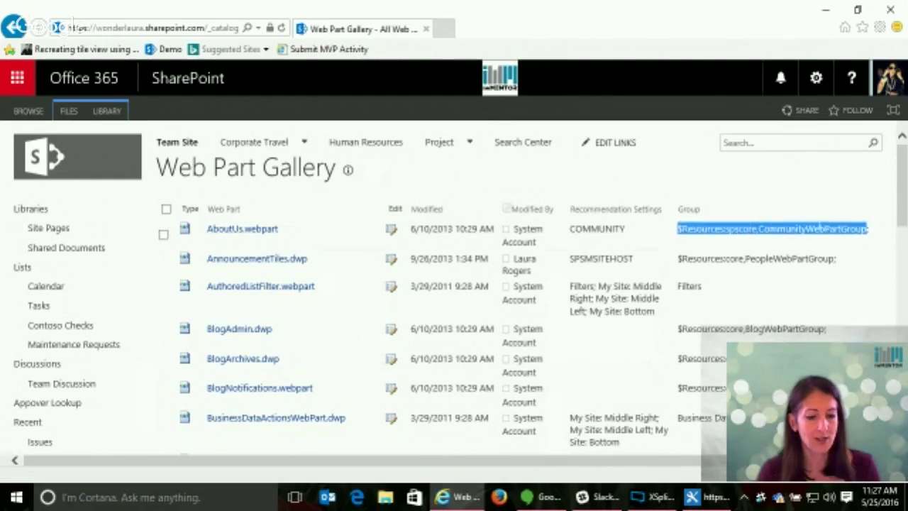
right_click(873, 235)
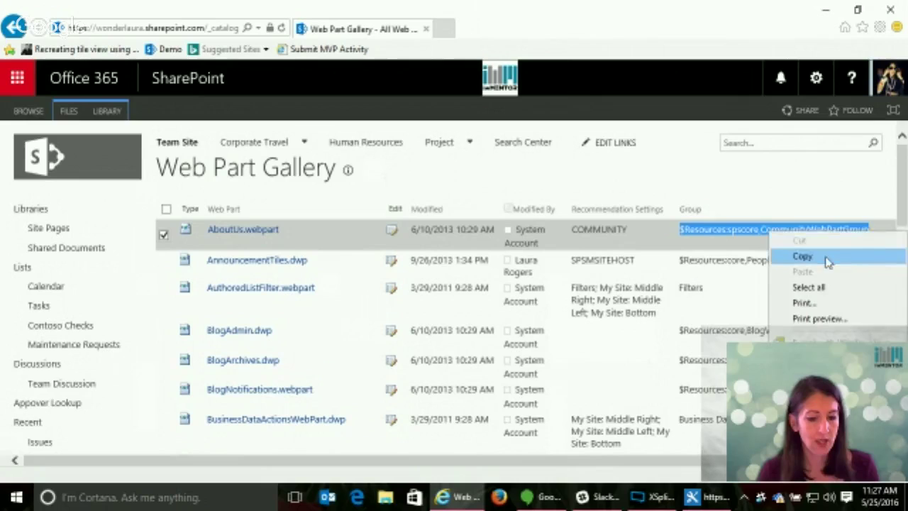
click(802, 256)
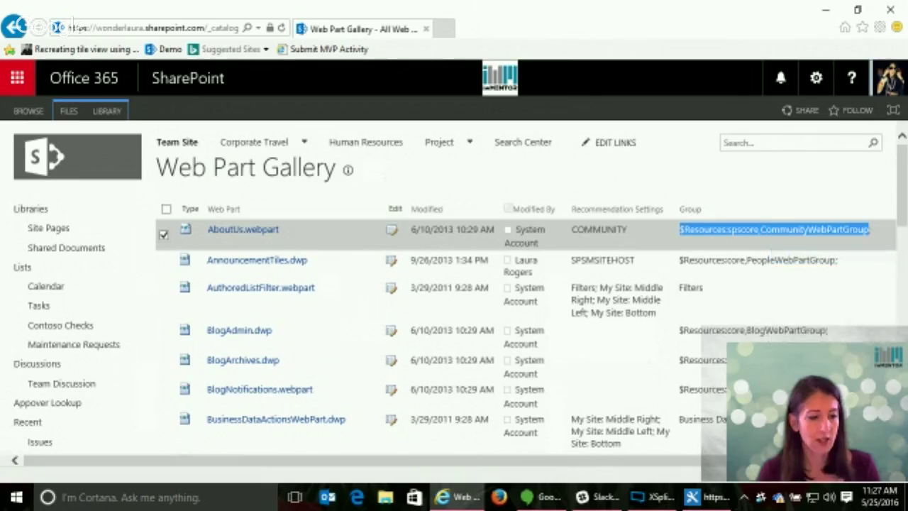
Step: Upload IW Mentor.dwp from the Desktop to the Web Part Gallery, keeping the option to overwrite existing files
click(71, 112)
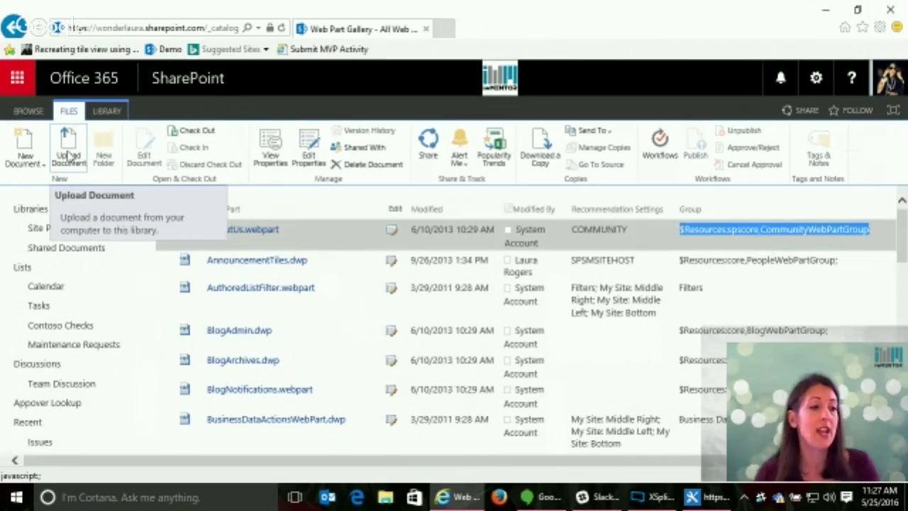
click(69, 156)
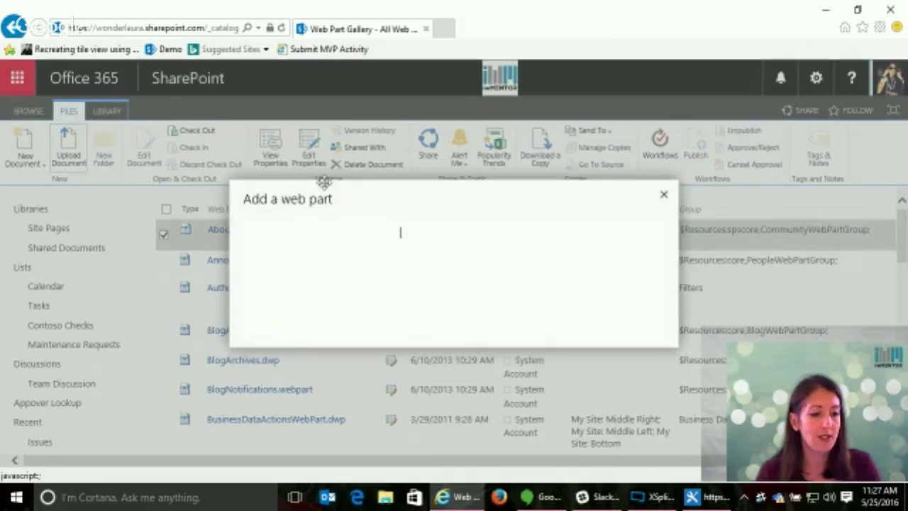
click(607, 234)
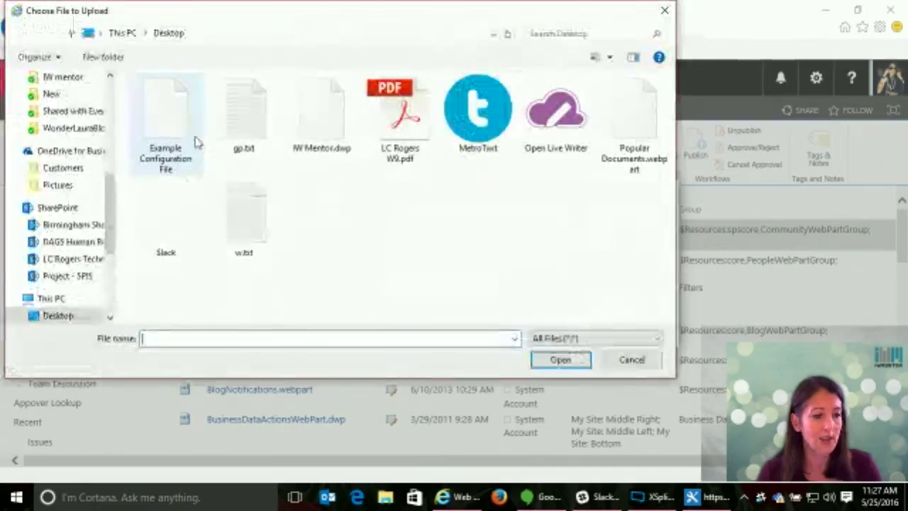
click(321, 124)
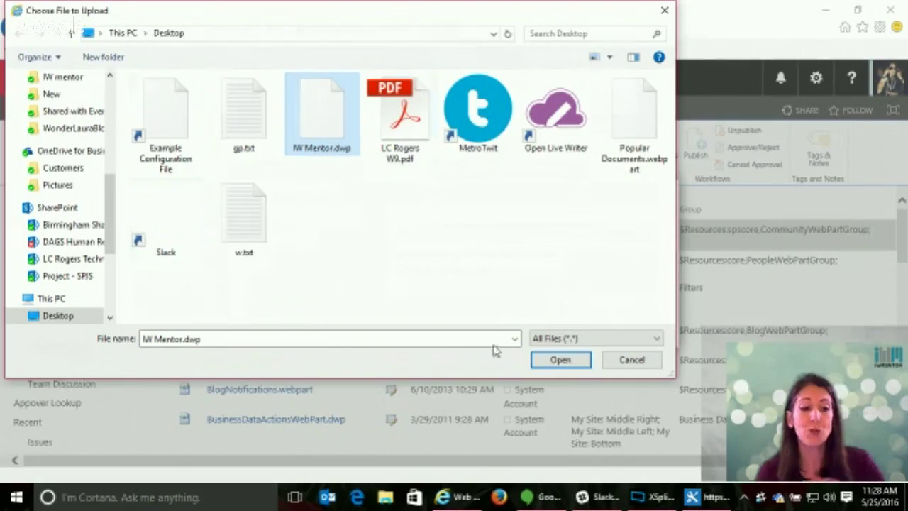
click(571, 364)
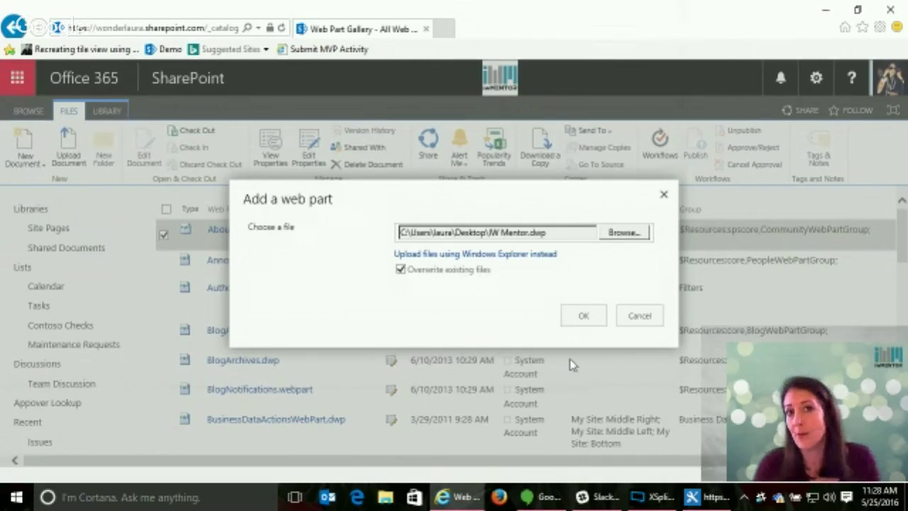
click(583, 316)
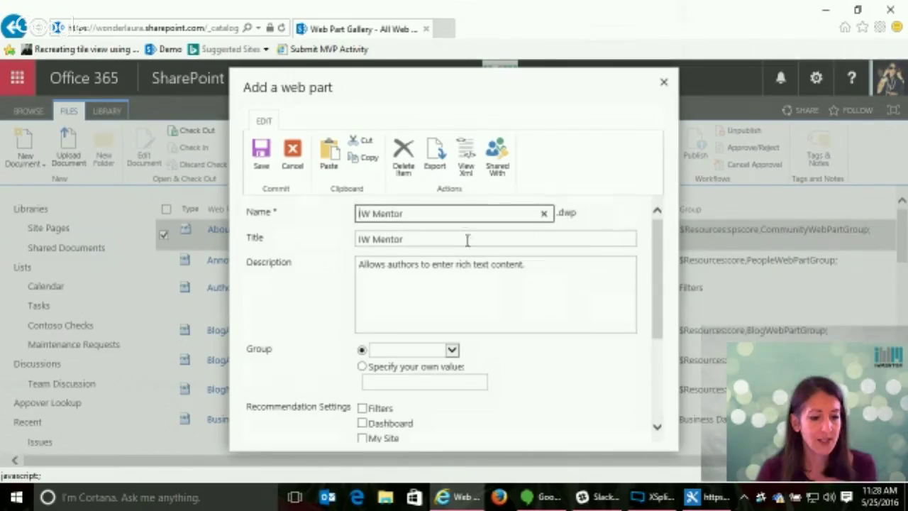
Step: Choose Default Web Parts as the group for the uploaded IW Mentor web part
scroll(653, 263, down, 3)
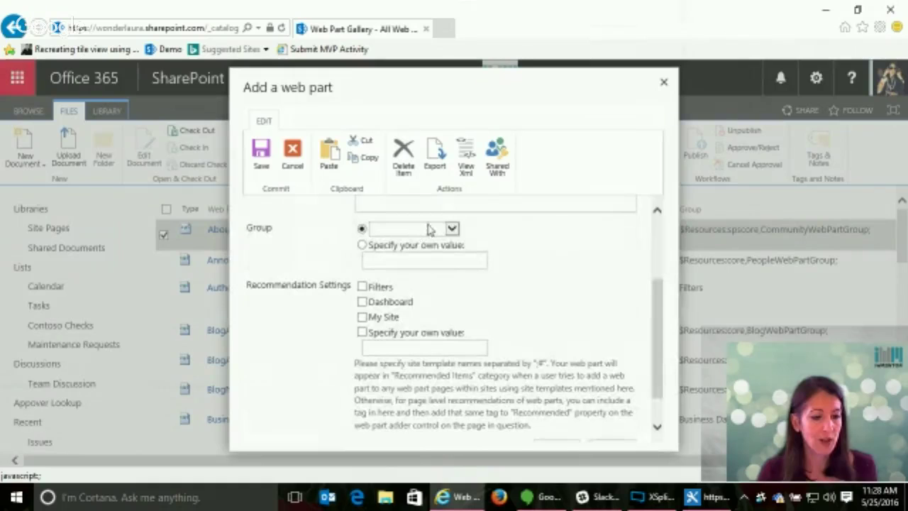
click(429, 229)
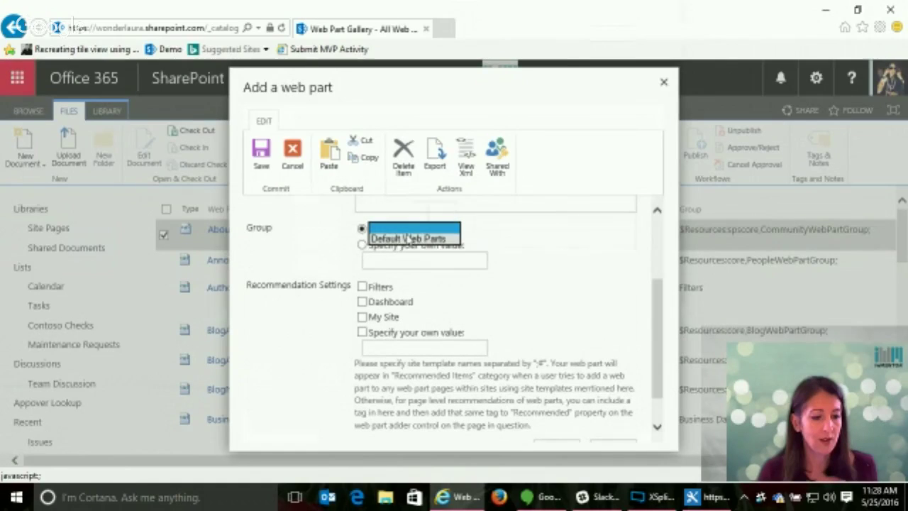
click(405, 242)
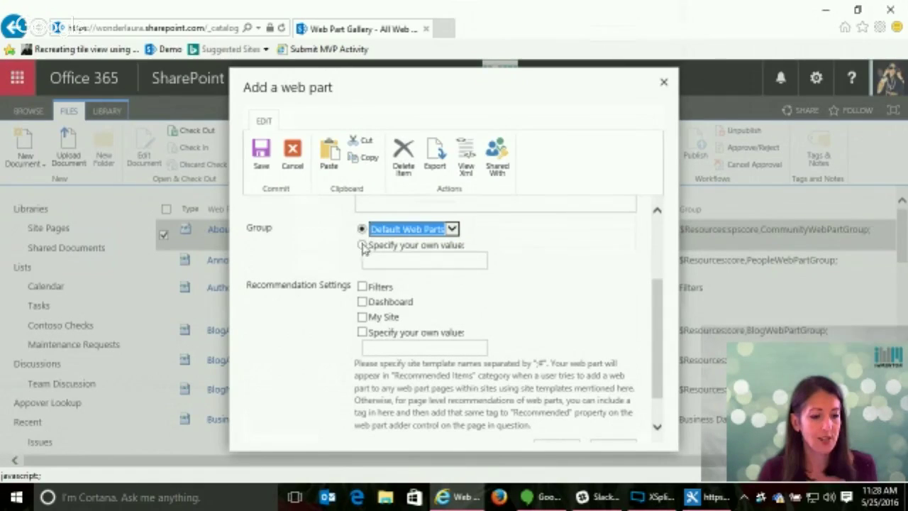
click(363, 246)
click(400, 260)
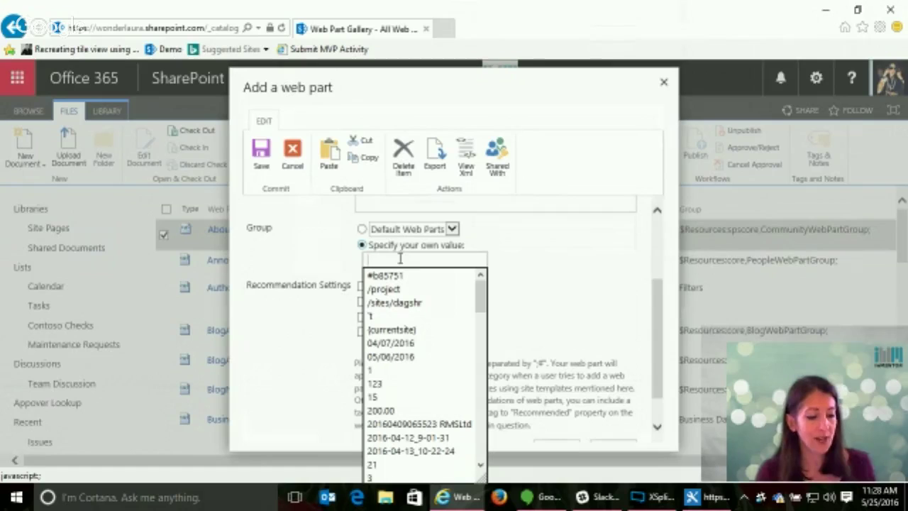
key(ctrl+v)
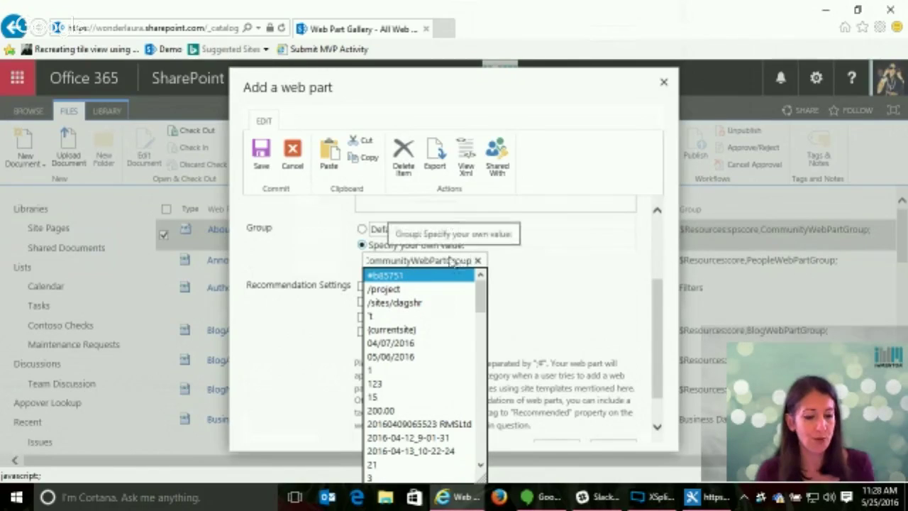
click(477, 261)
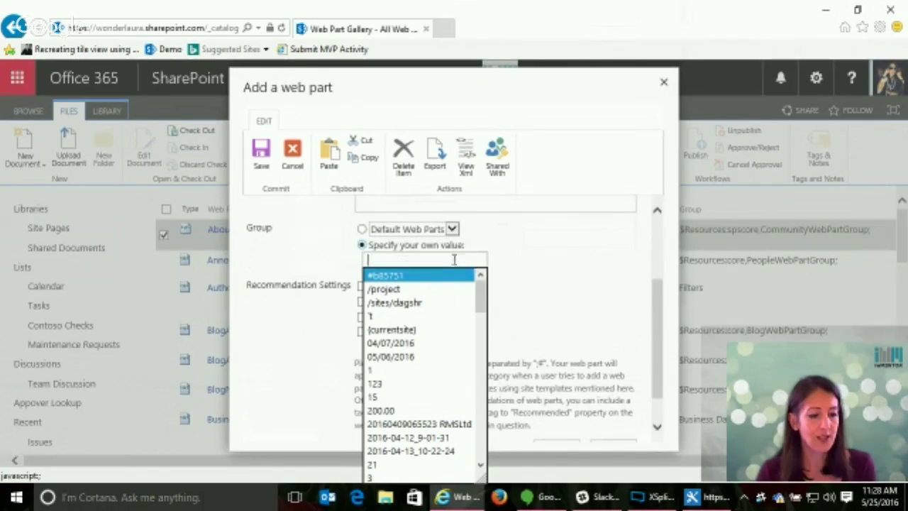
click(361, 229)
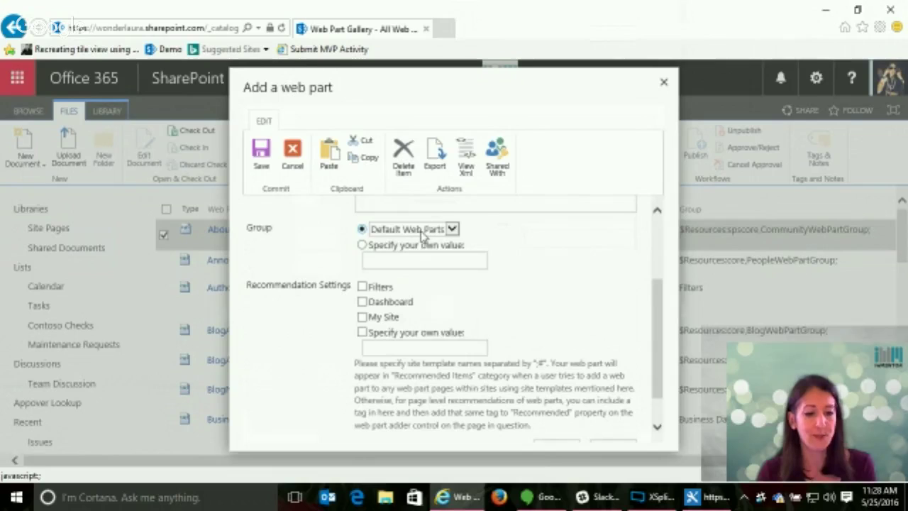
Step: Keep Default Web Parts as the IW Mentor web part's group and save its properties
click(392, 234)
click(376, 240)
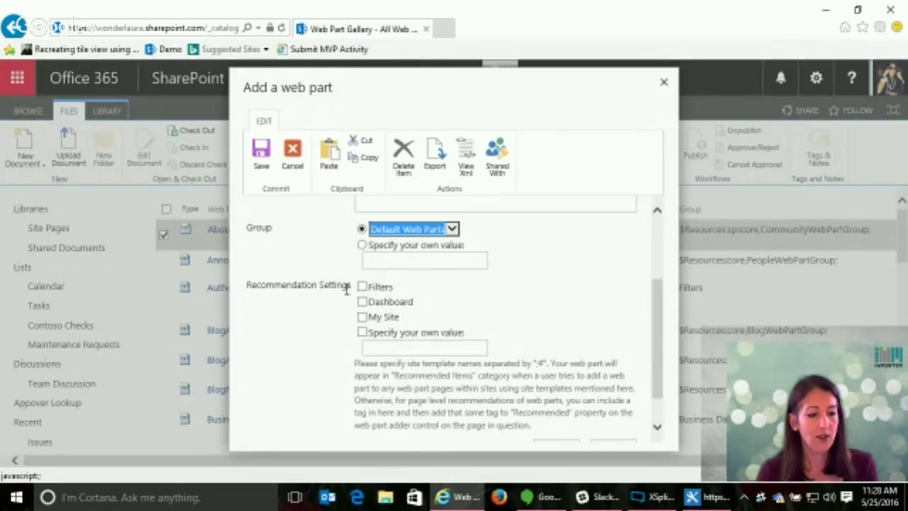
scroll(447, 319, down, 2)
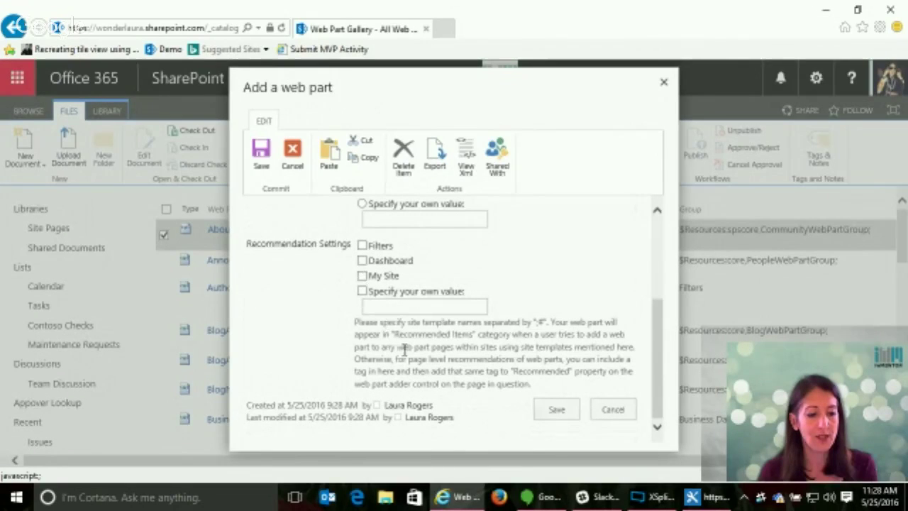
click(557, 410)
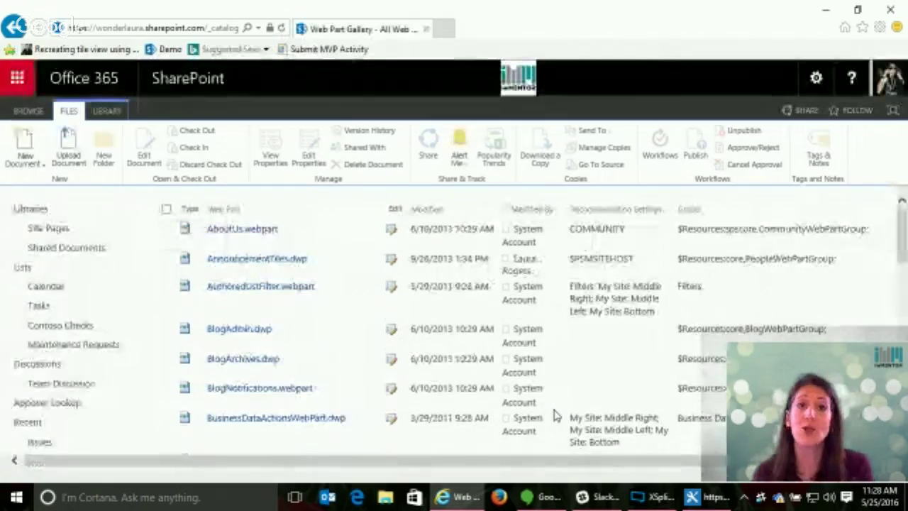
Step: Upload Popular Documents.webpart from the Desktop to the Web Part Gallery, keeping the option to overwrite existing files
click(65, 146)
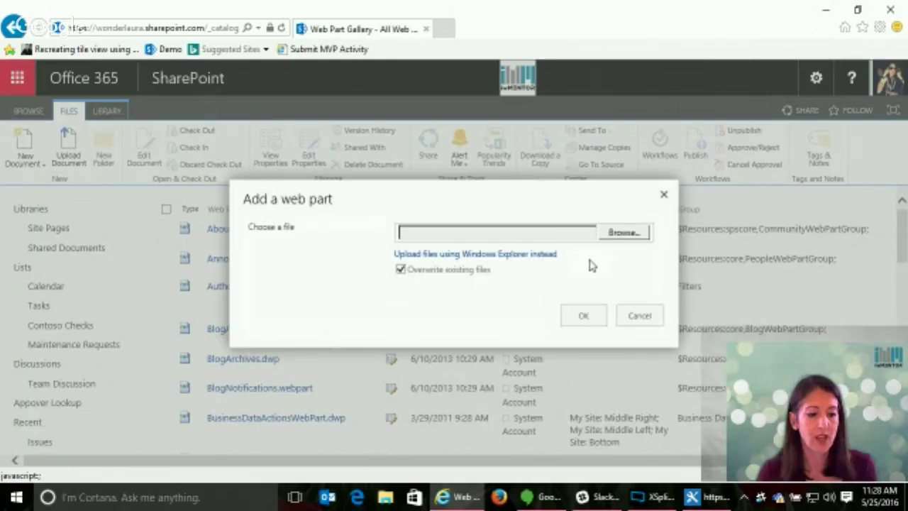
click(621, 232)
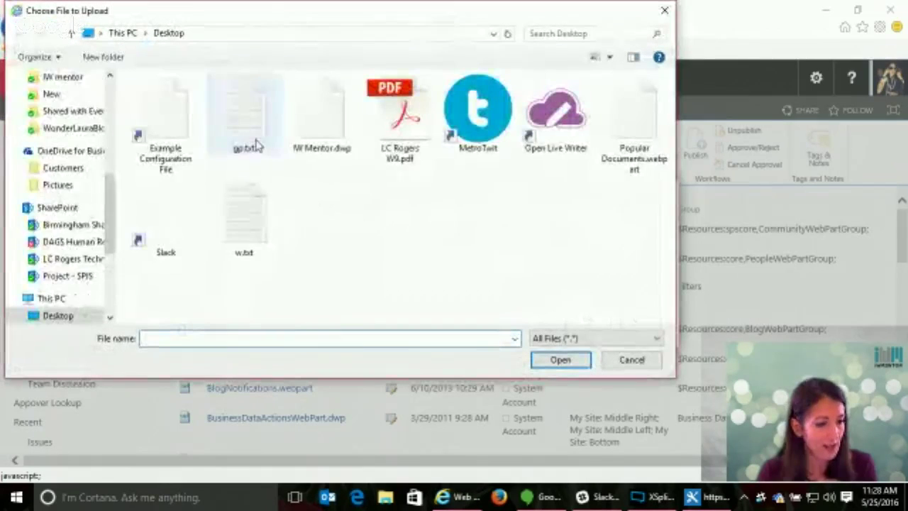
click(623, 128)
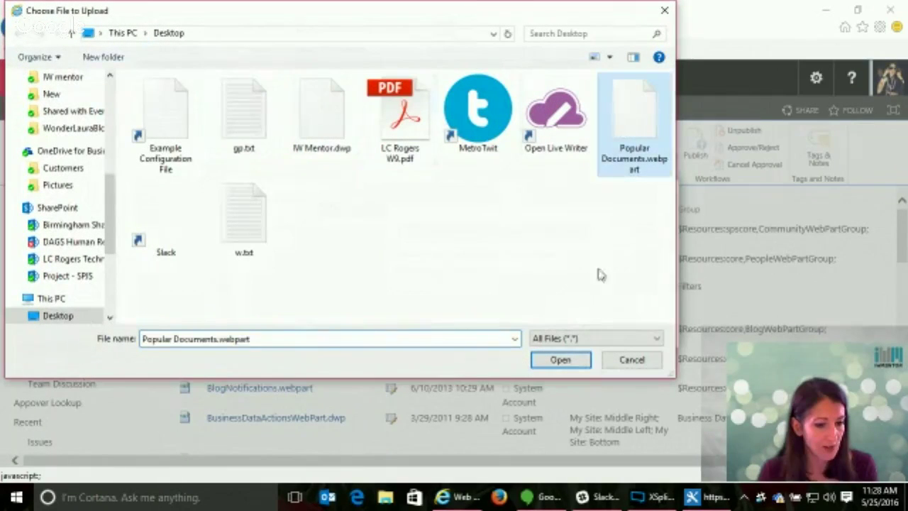
click(560, 359)
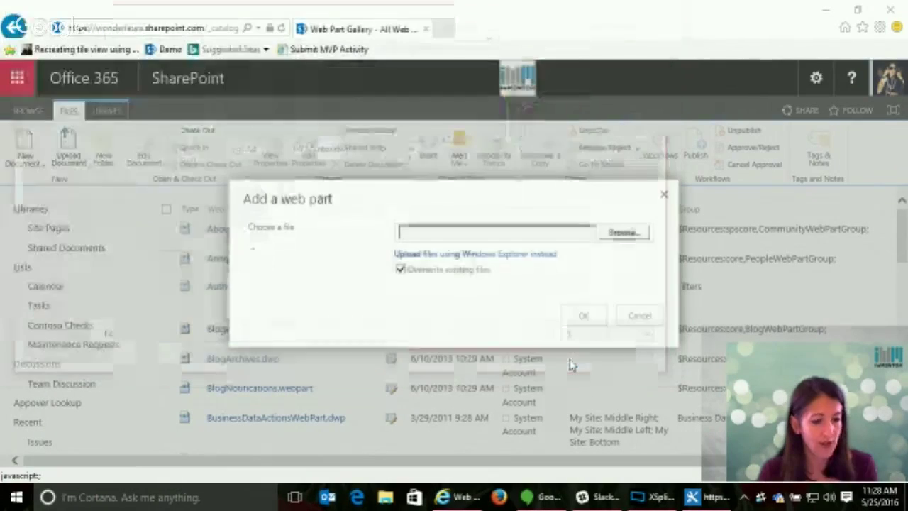
click(580, 317)
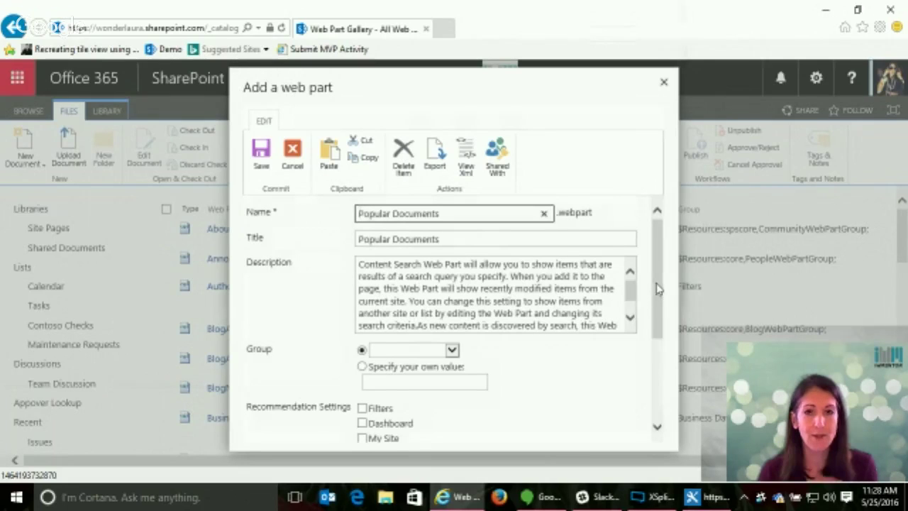
Step: Choose Default Web Parts as the Popular Documents web part's group and try to save its properties
drag(656, 289, 666, 317)
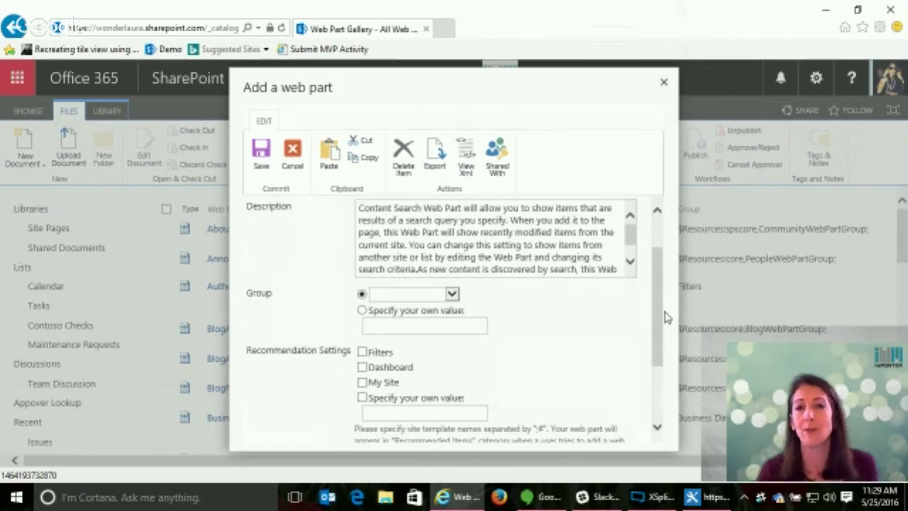
drag(658, 307, 659, 341)
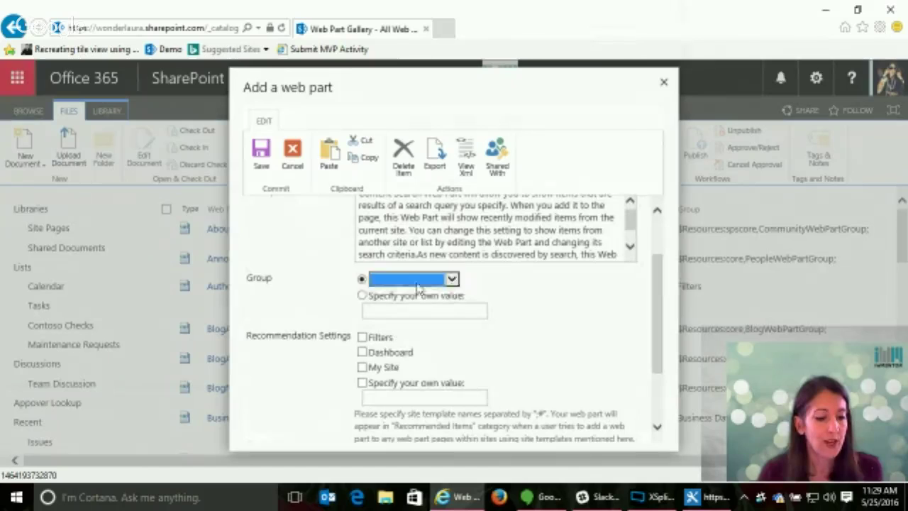
drag(660, 355, 650, 427)
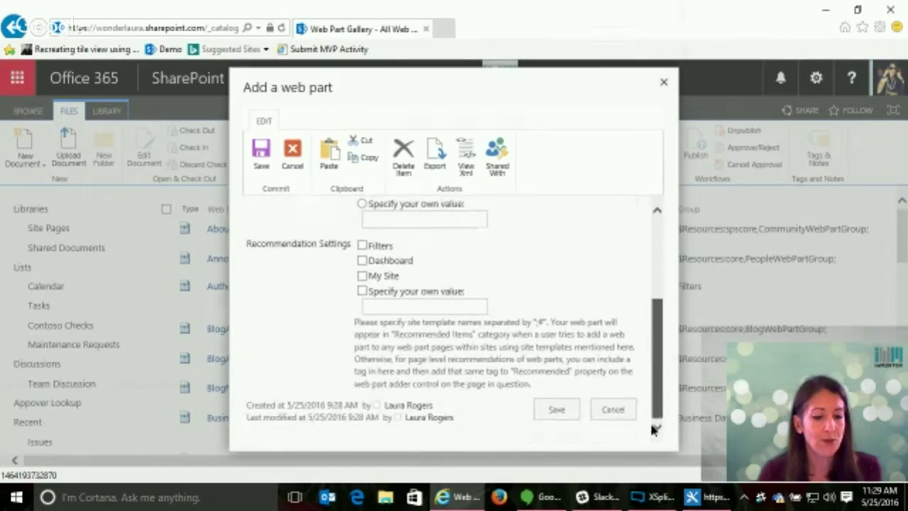
click(548, 417)
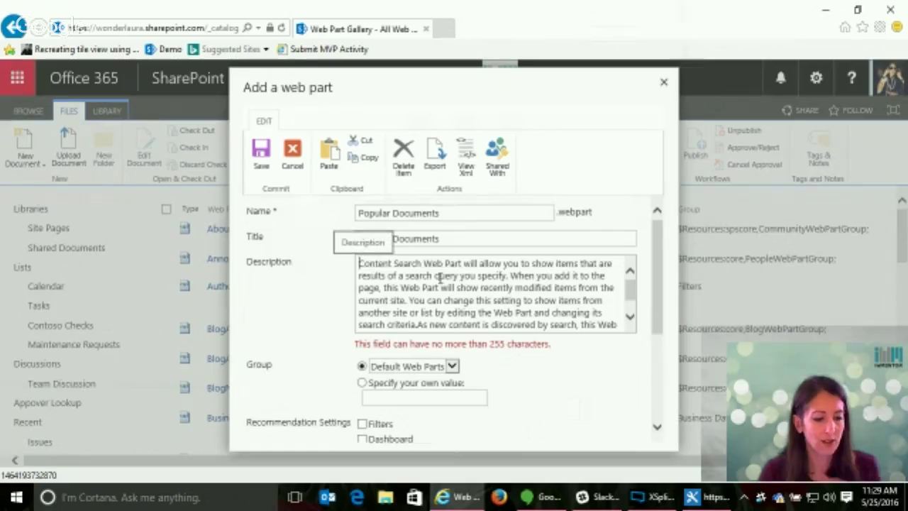
Step: Replace the Popular Documents description with "This is my Contoso popular documents." and save the web part's properties
scroll(627, 301, down, 1)
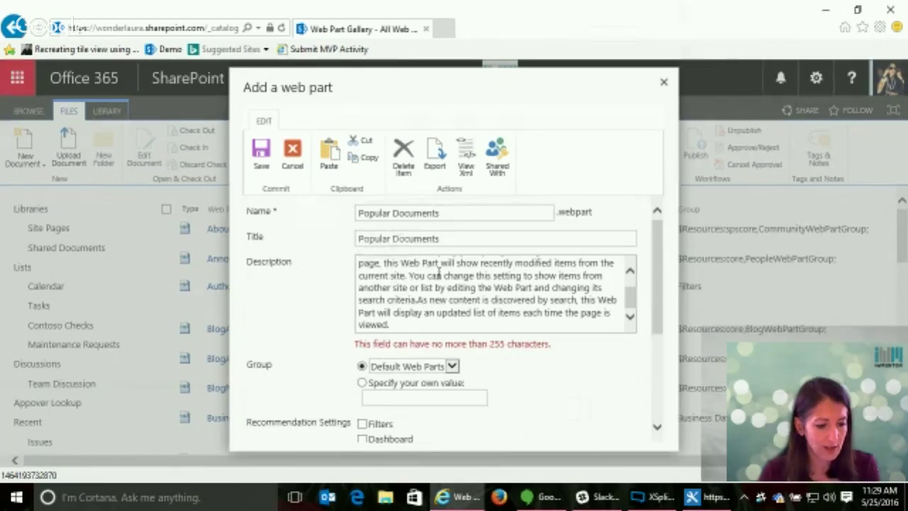
drag(416, 321, 537, 288)
text(THos)
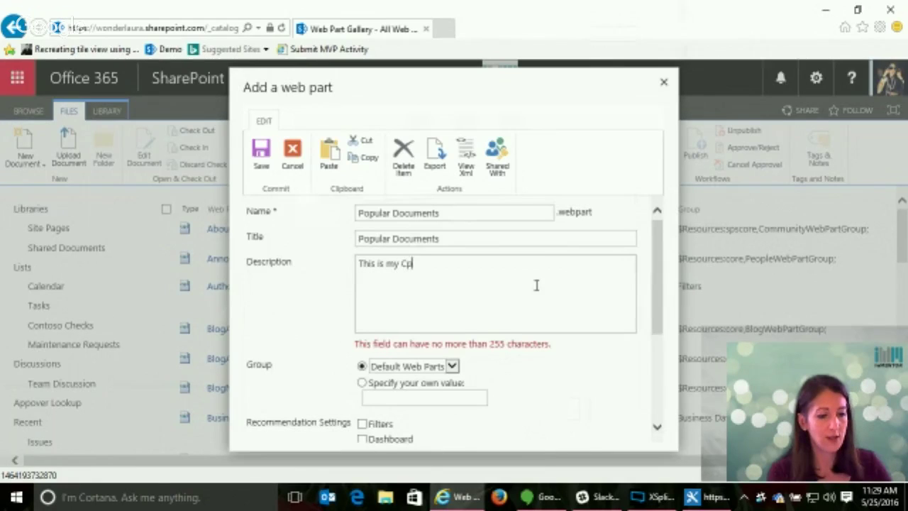
key(BackSpace)
key(BackSpace)
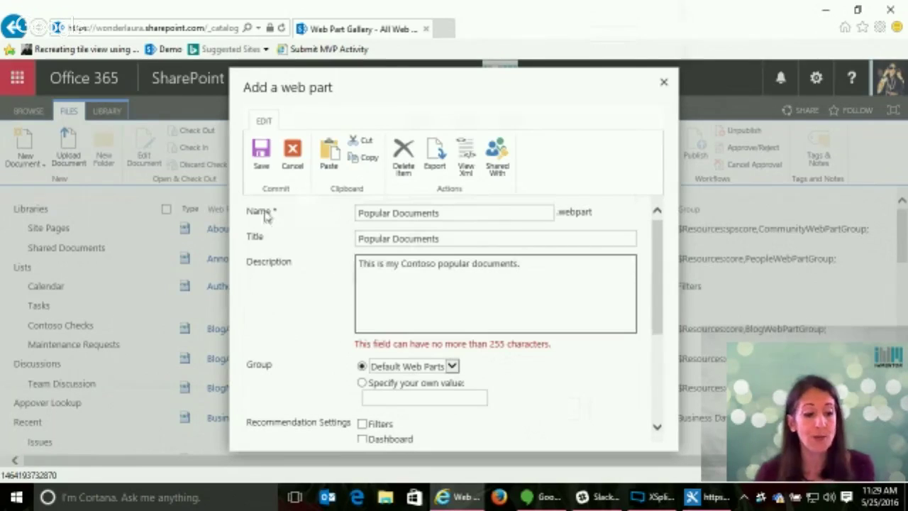
click(262, 153)
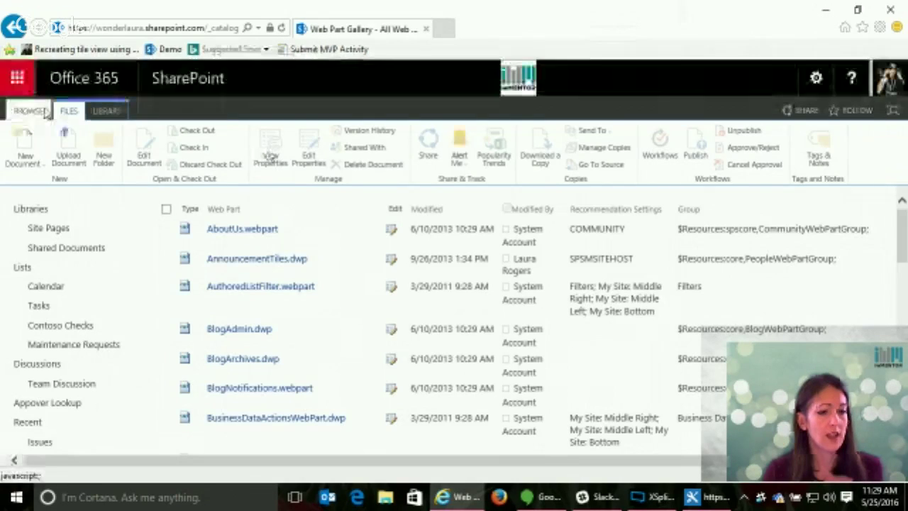
Step: Go to the Project site and open its home page for editing
click(434, 143)
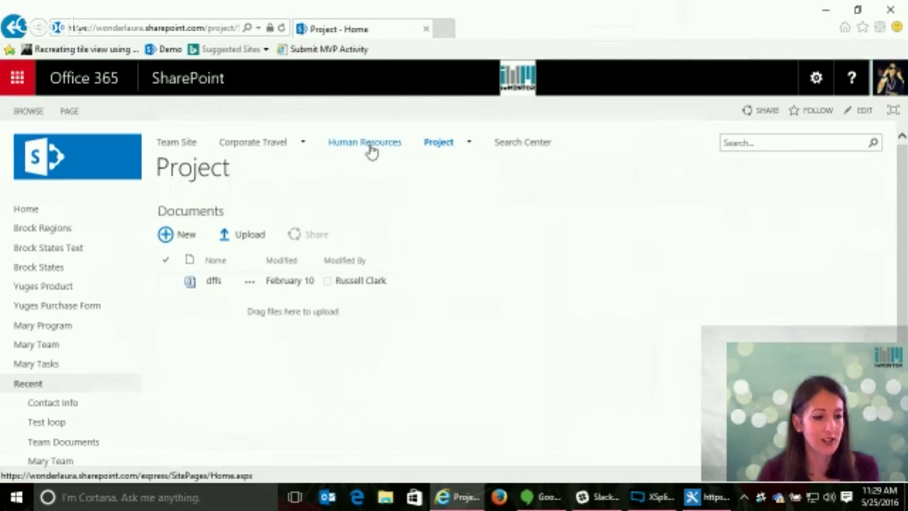
mouse_move(265, 144)
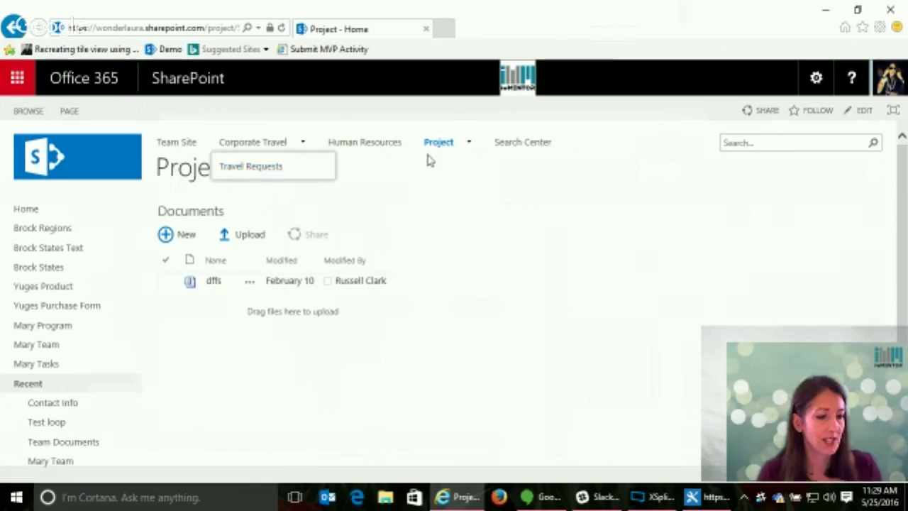
mouse_move(433, 146)
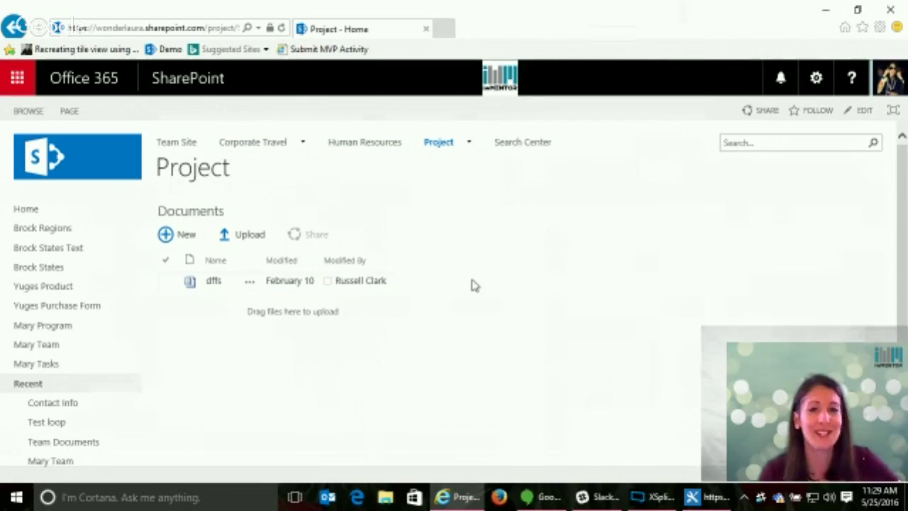
click(814, 79)
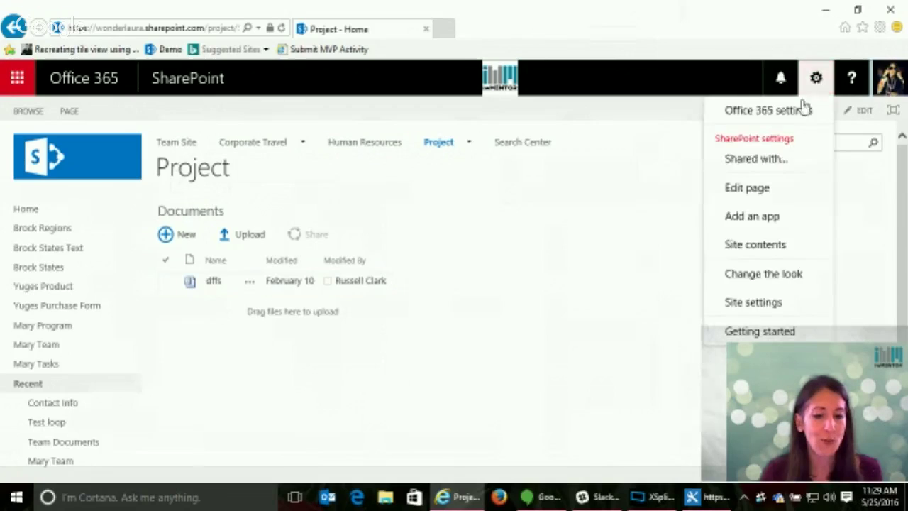
click(747, 189)
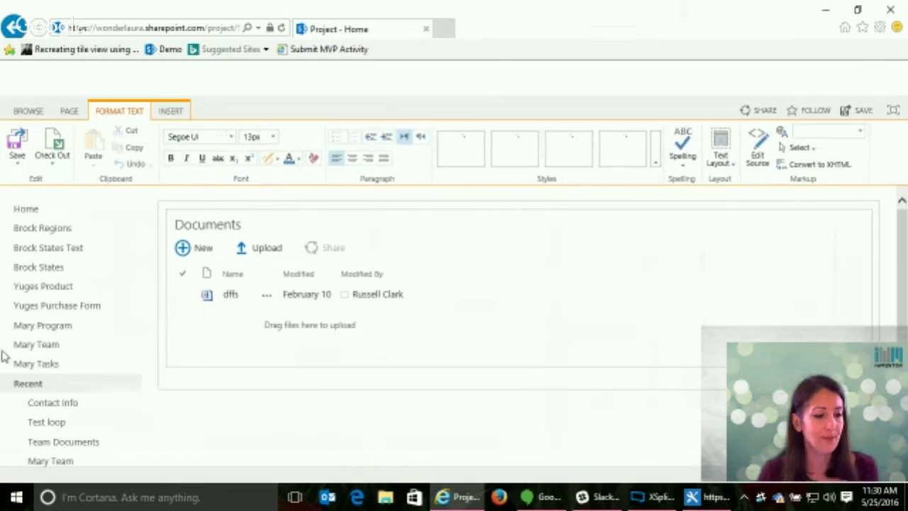
Step: Delete the Documents web part from the Project home page and save the page
click(842, 225)
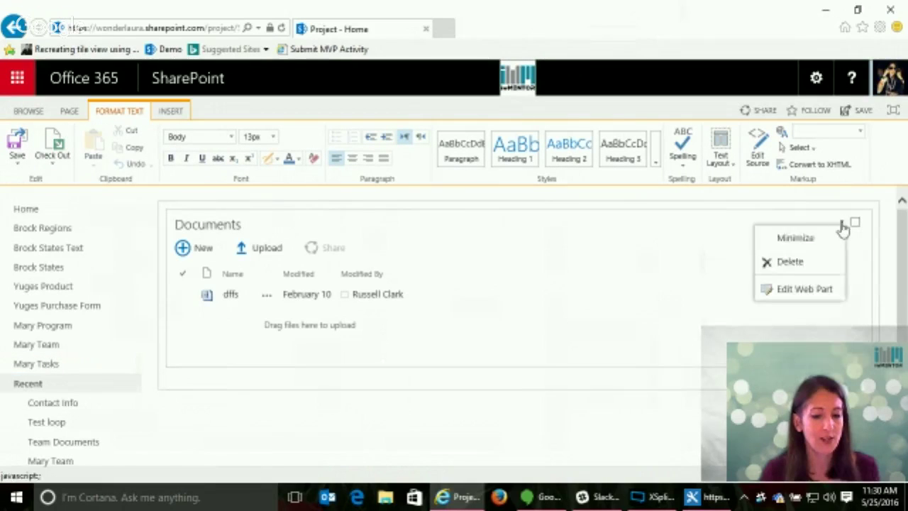
click(791, 262)
click(517, 302)
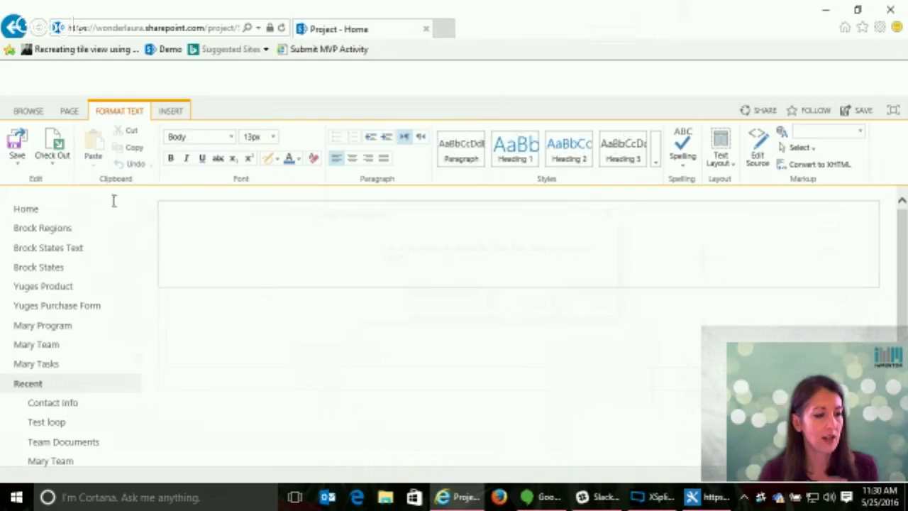
click(17, 142)
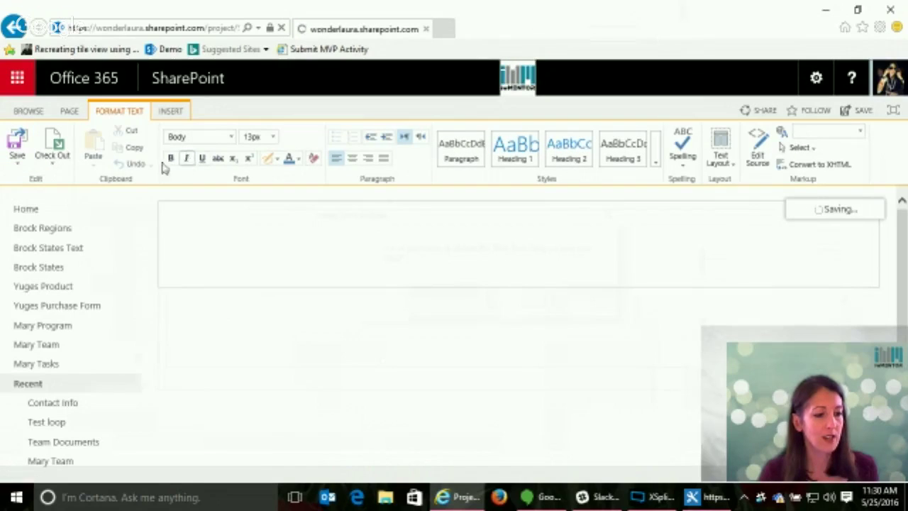
Step: Reopen the Project home page for editing and add the IW Mentor web part from the Default Web Parts category
click(69, 111)
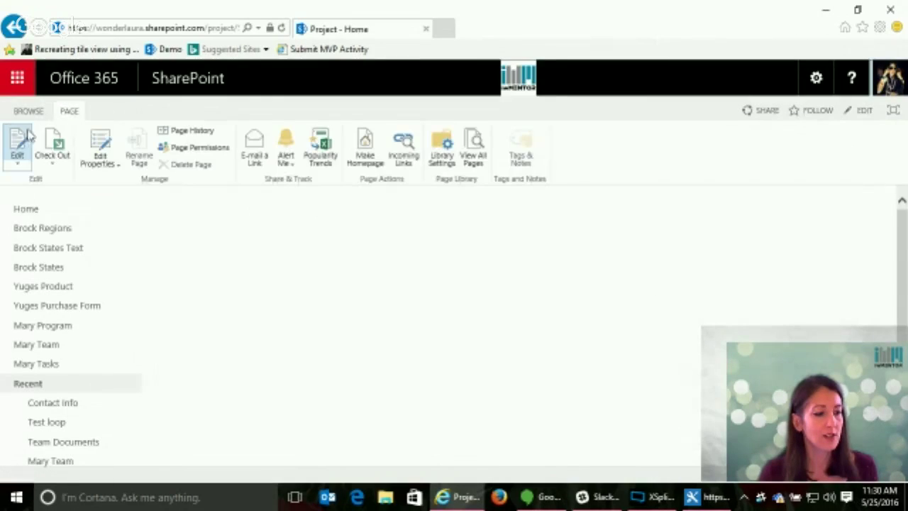
click(17, 147)
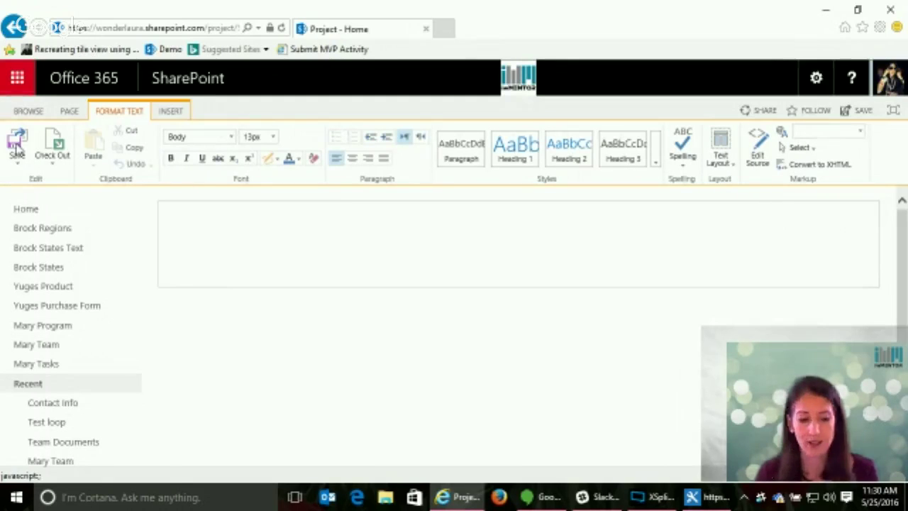
click(167, 112)
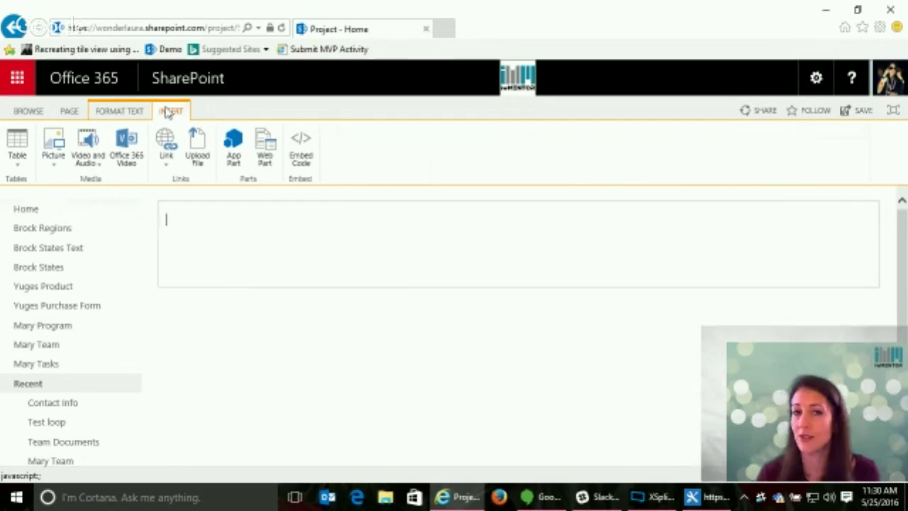
click(267, 157)
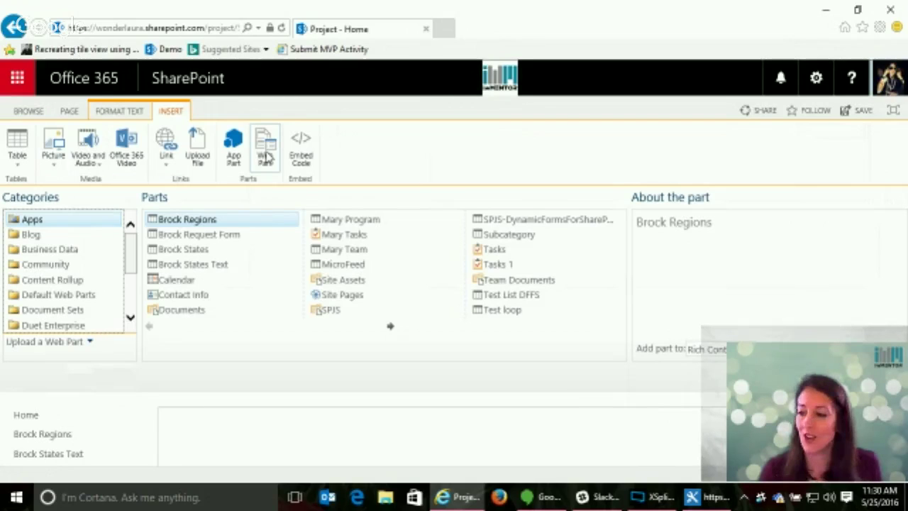
click(103, 294)
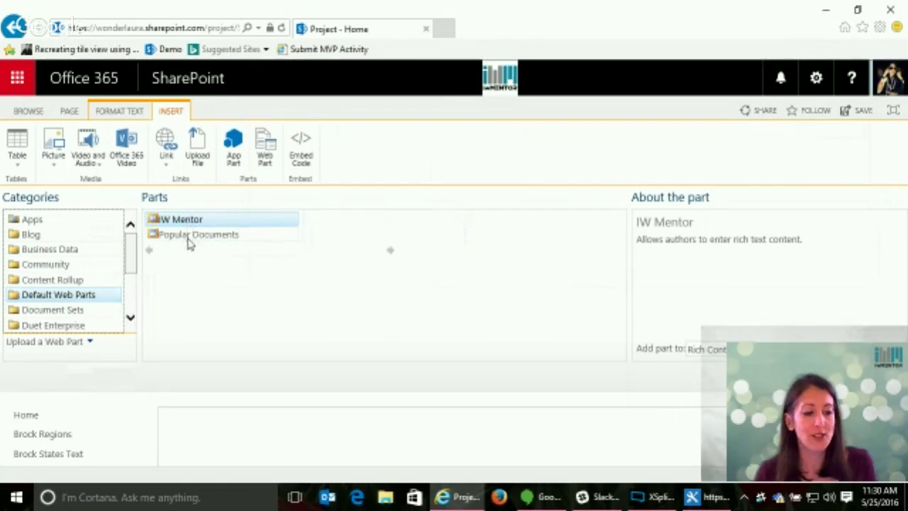
click(201, 221)
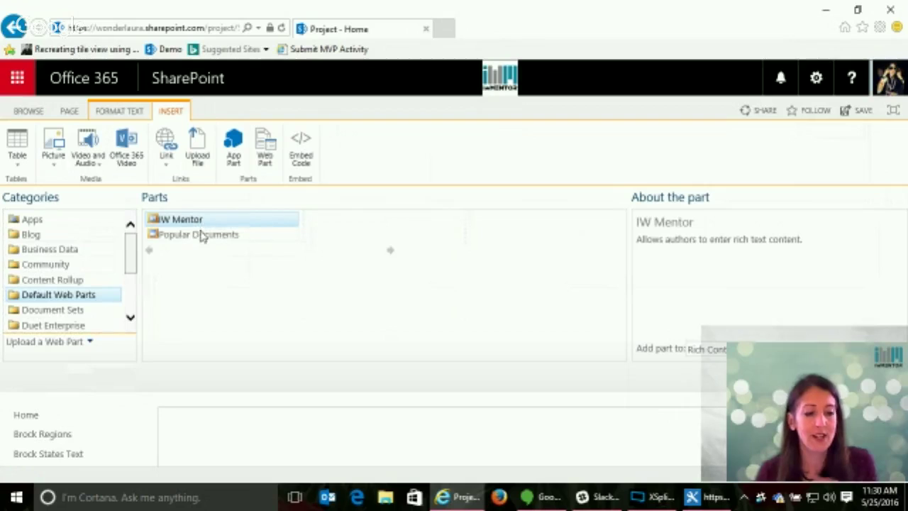
click(807, 374)
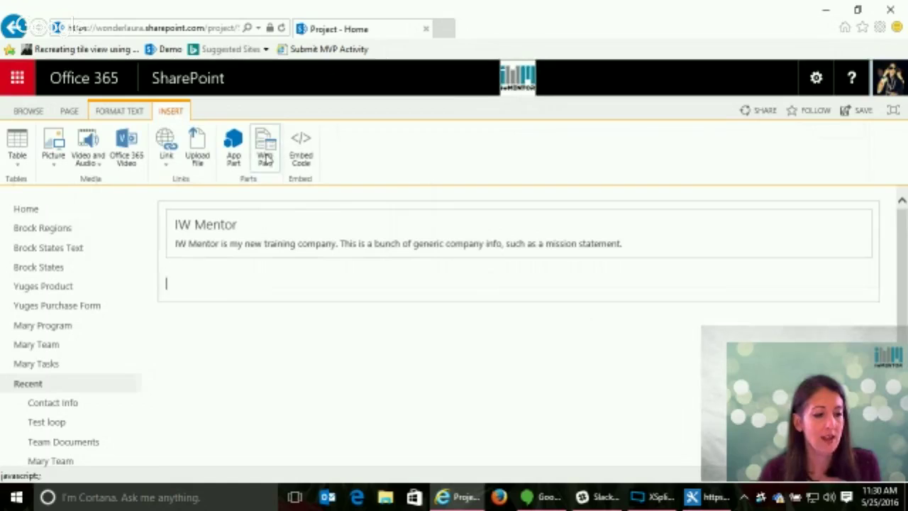
Step: Add the Popular Documents web part below IW Mentor on the Project home page and save the page
click(265, 149)
click(205, 235)
click(837, 349)
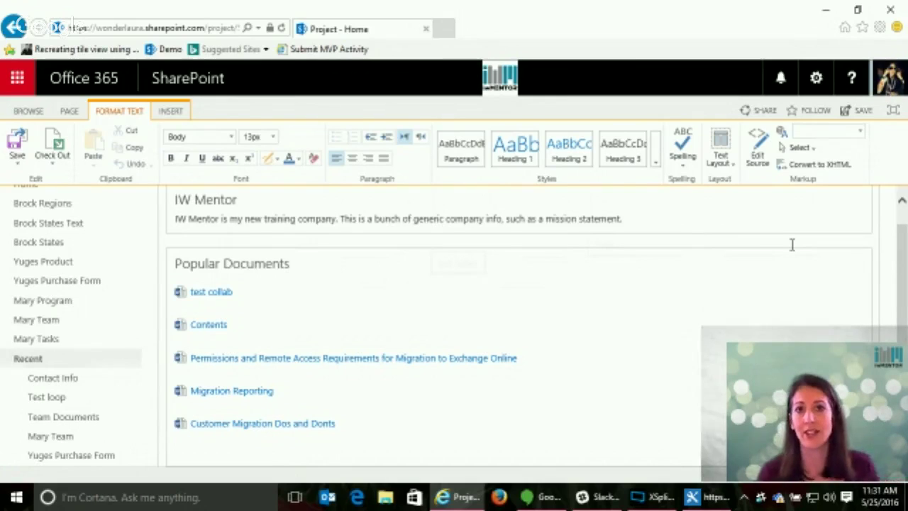
click(17, 145)
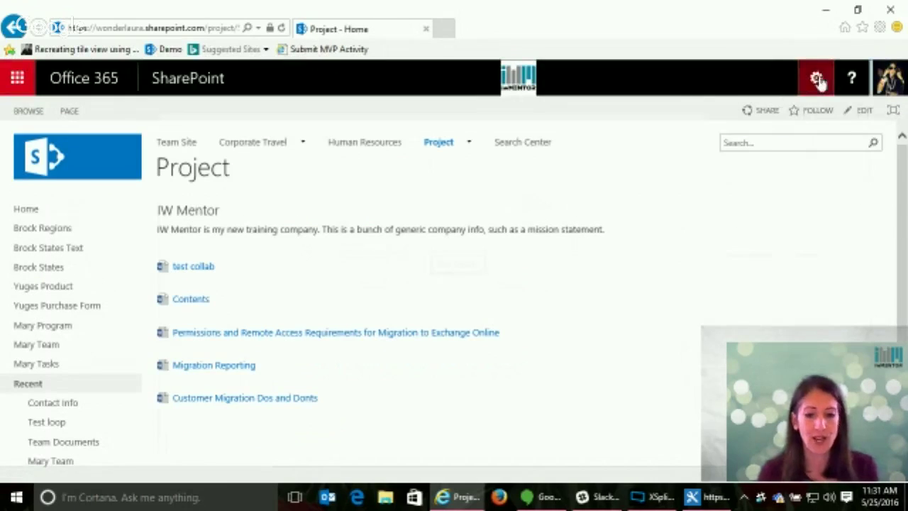
Step: Open the top-level site's Web Part Gallery and select BusinessDataListWebPart.webpart
click(817, 81)
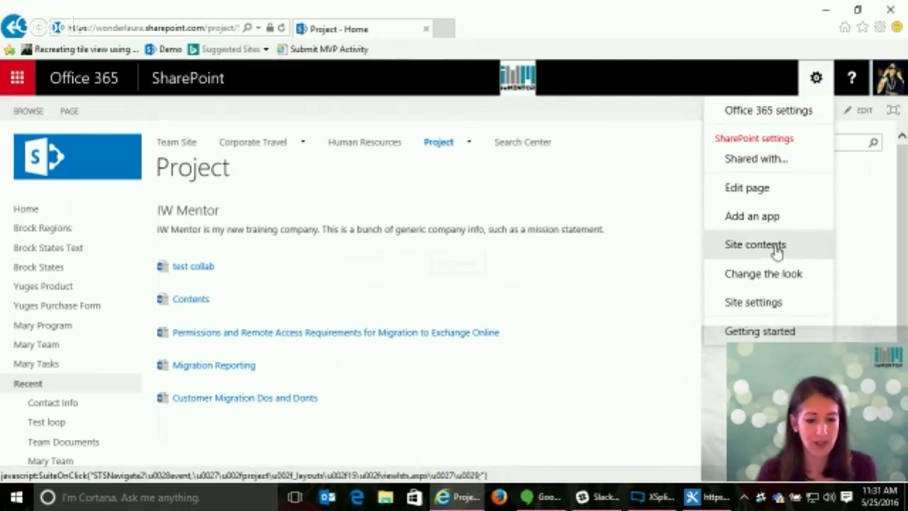
click(773, 305)
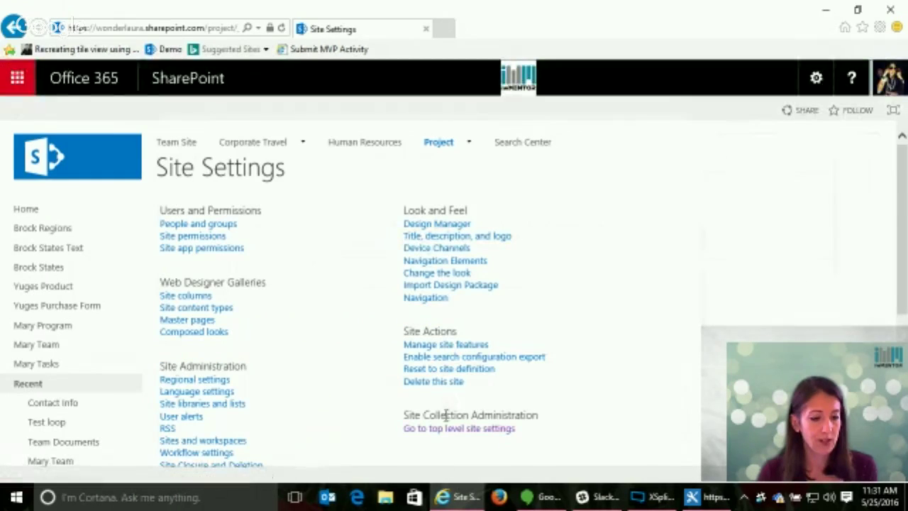
click(440, 430)
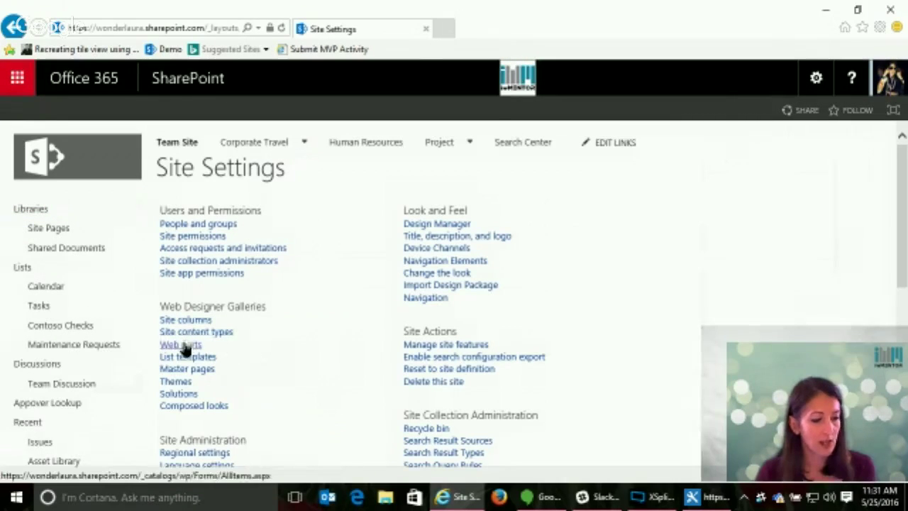
click(182, 346)
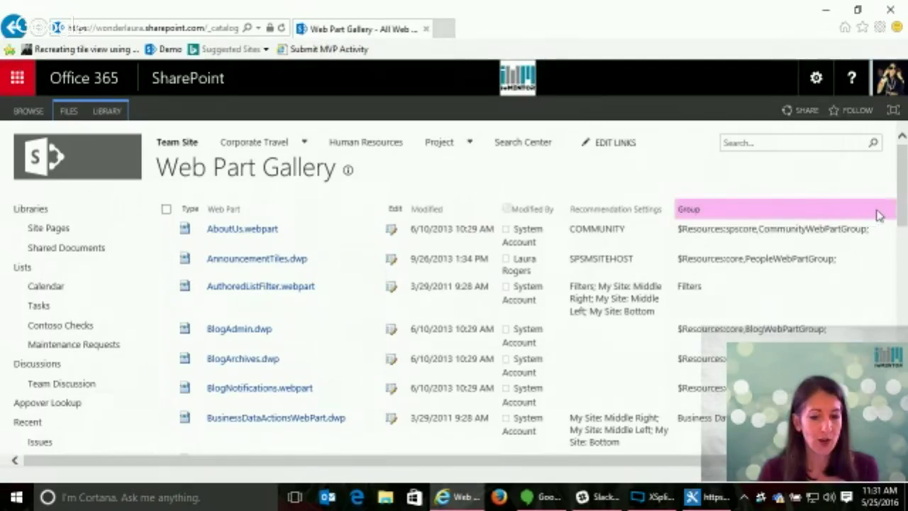
drag(901, 183, 904, 274)
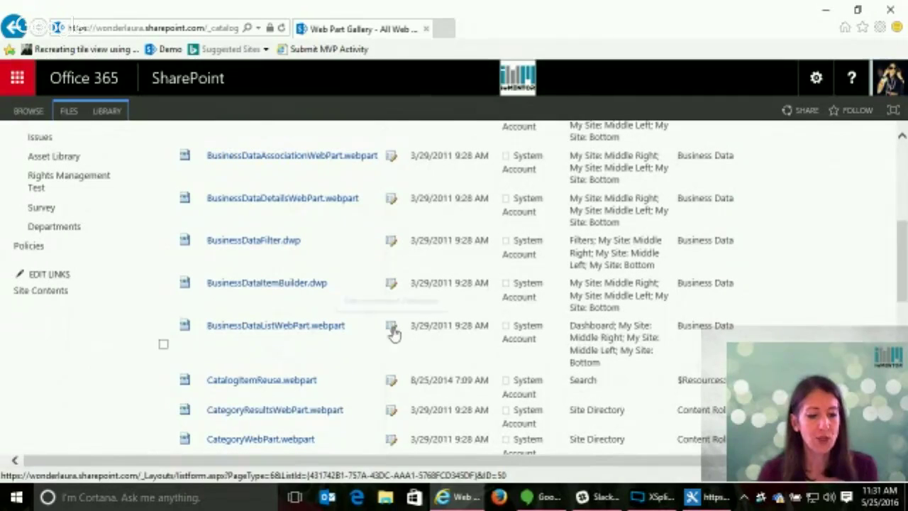
click(486, 327)
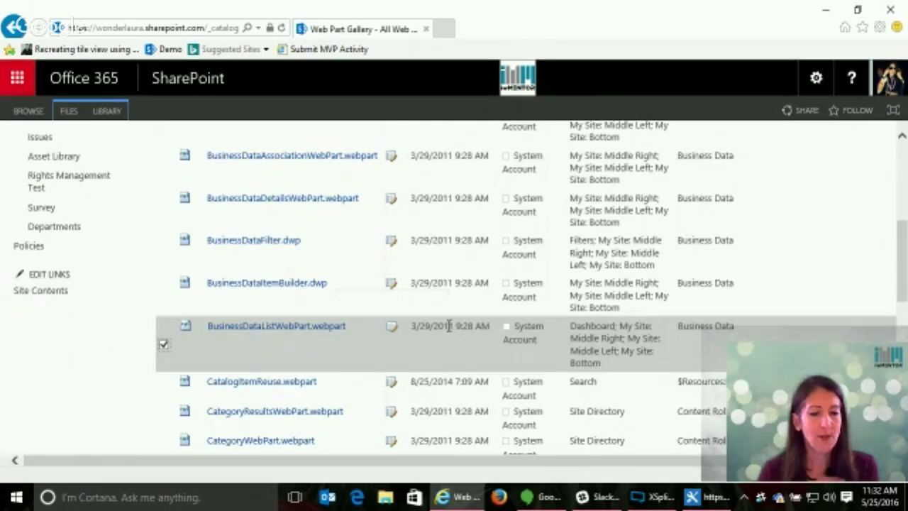
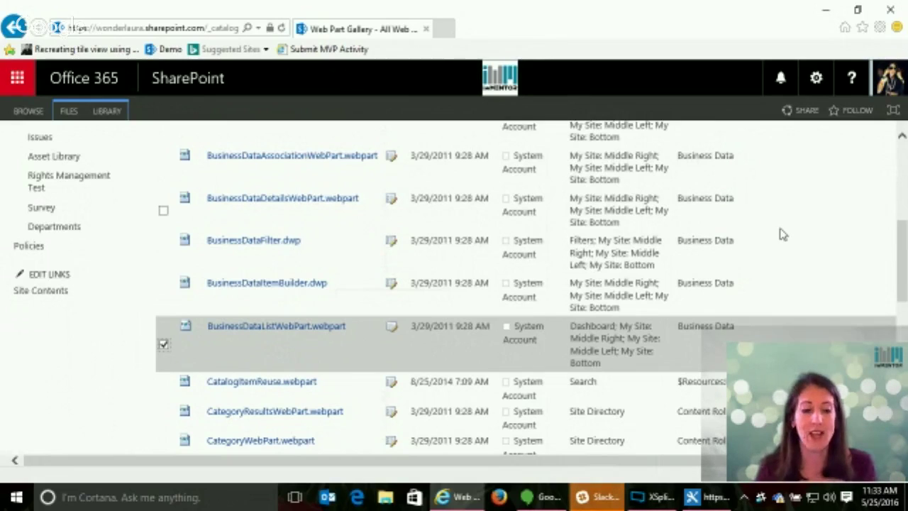
Step: Open the advanced permissions of BusinessDataListWebPart and stop inheriting permissions from its parent
click(69, 111)
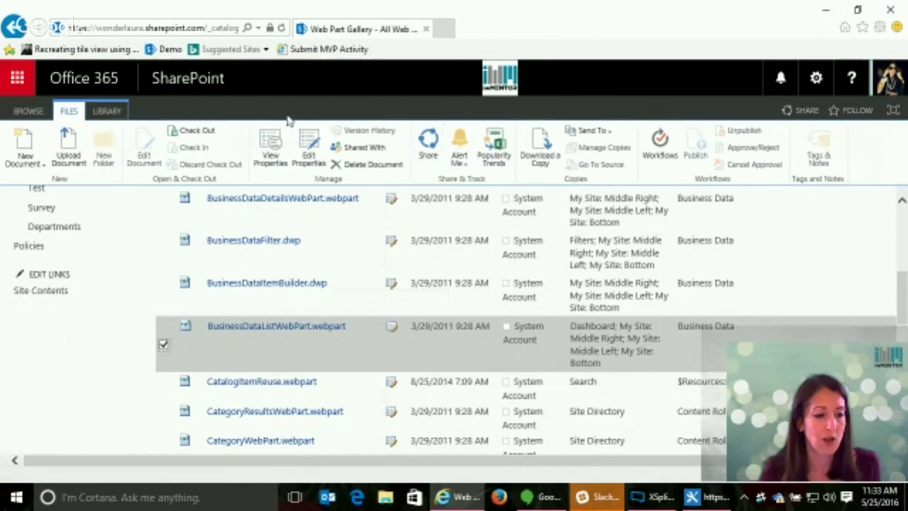
click(429, 158)
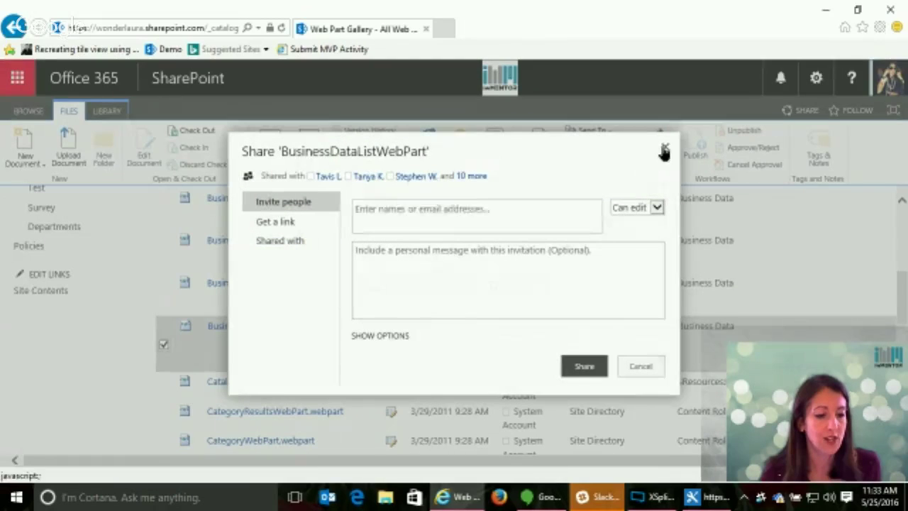
click(663, 152)
click(348, 148)
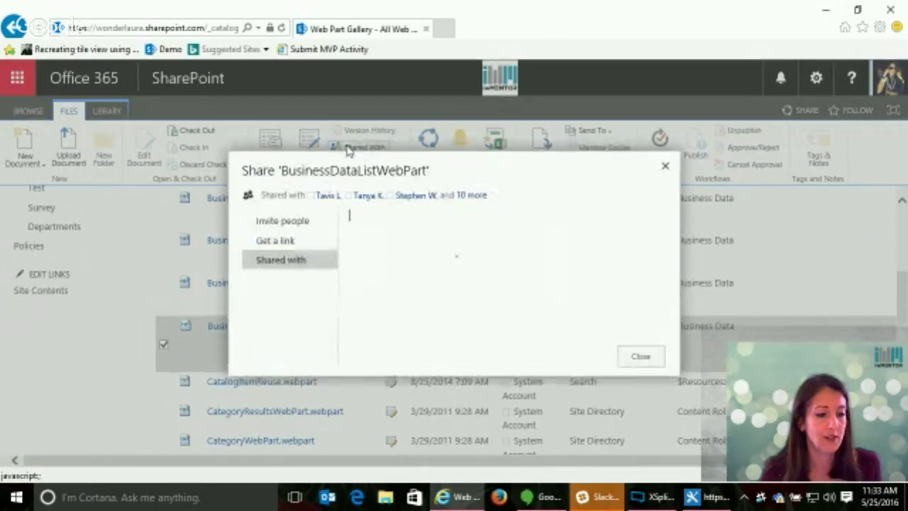
click(538, 336)
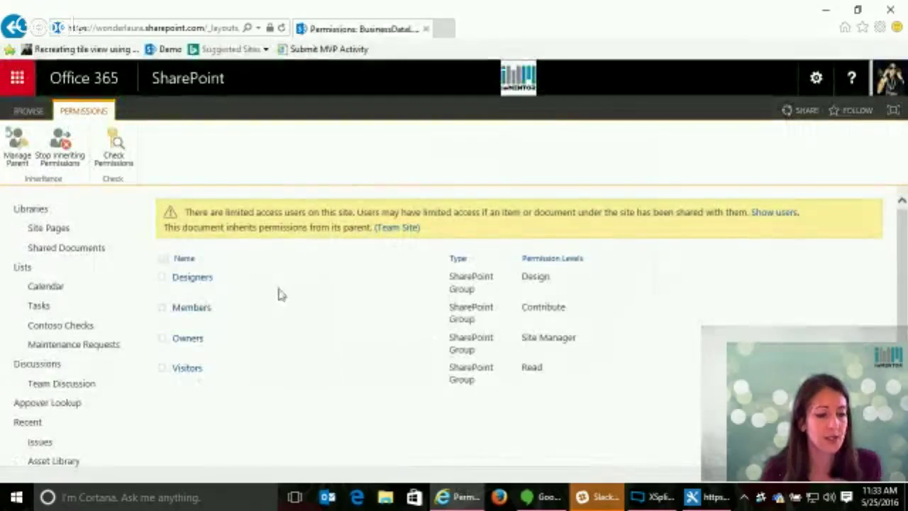
click(61, 152)
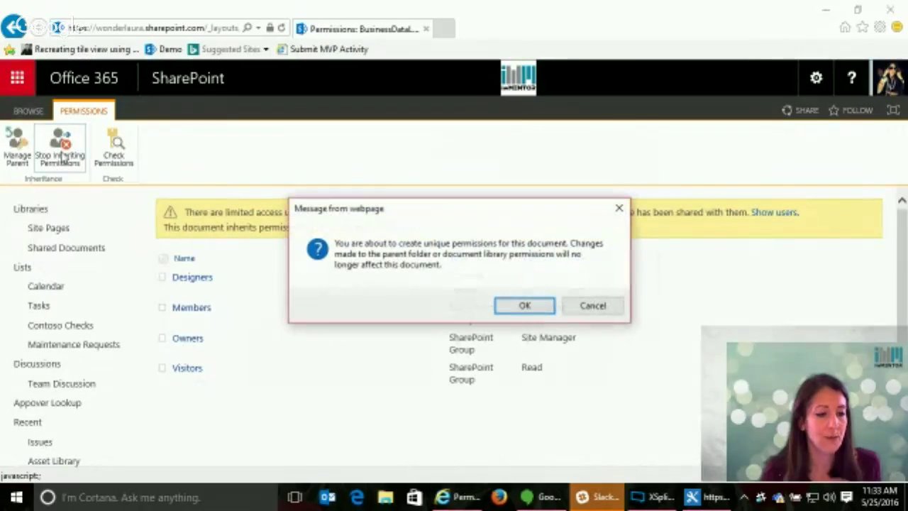
click(526, 306)
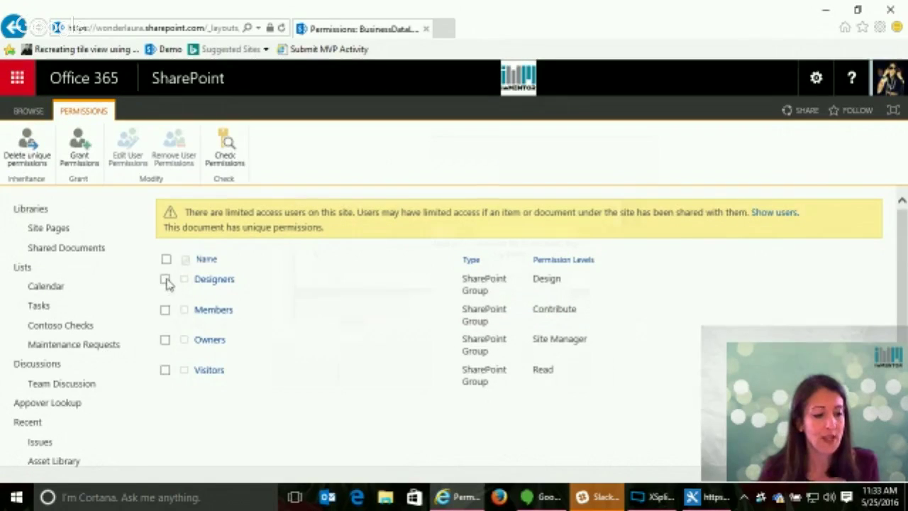
Step: Remove the Designers, Members and Visitors groups from the web part's permissions
click(165, 280)
click(164, 310)
click(165, 370)
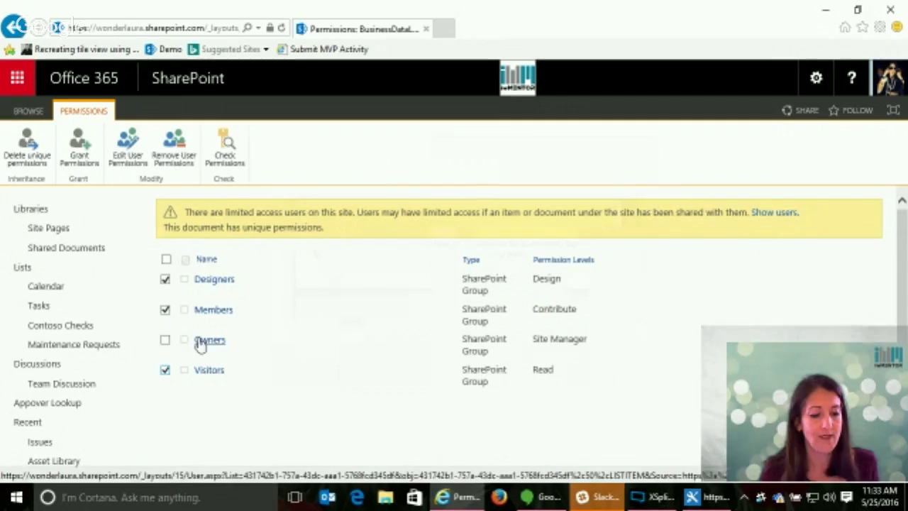
click(175, 150)
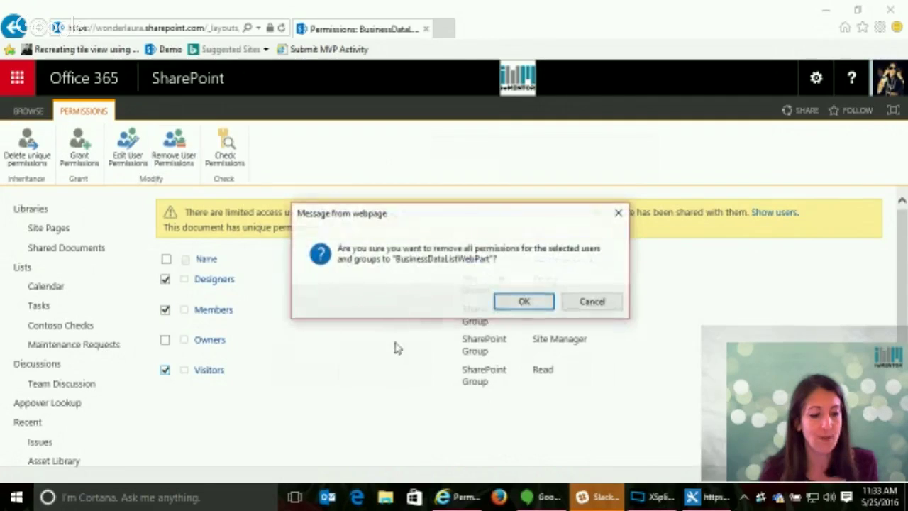
click(502, 305)
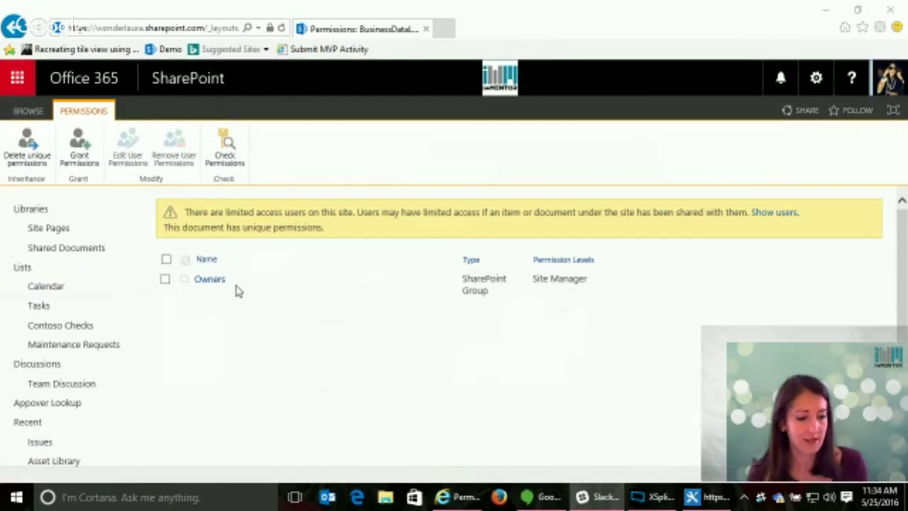
Step: Check the membership of the Owners group and return to the web part's permissions page
click(211, 280)
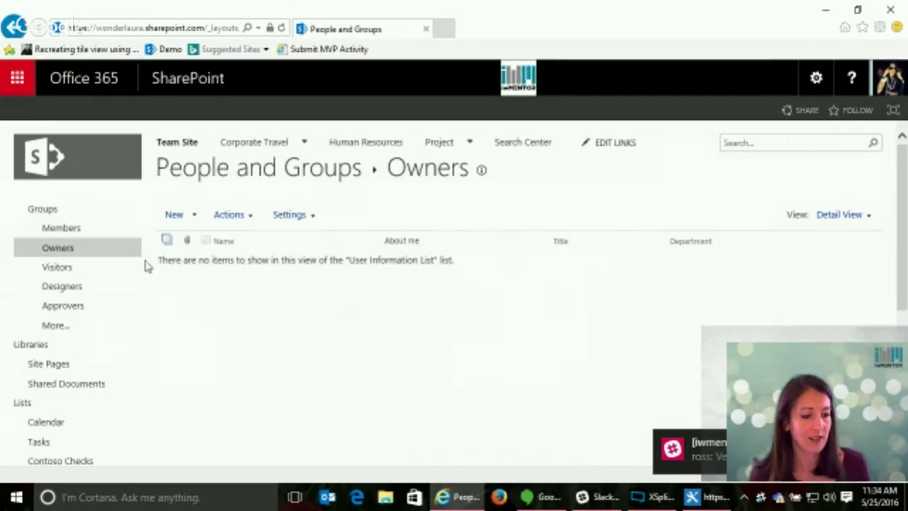
click(14, 27)
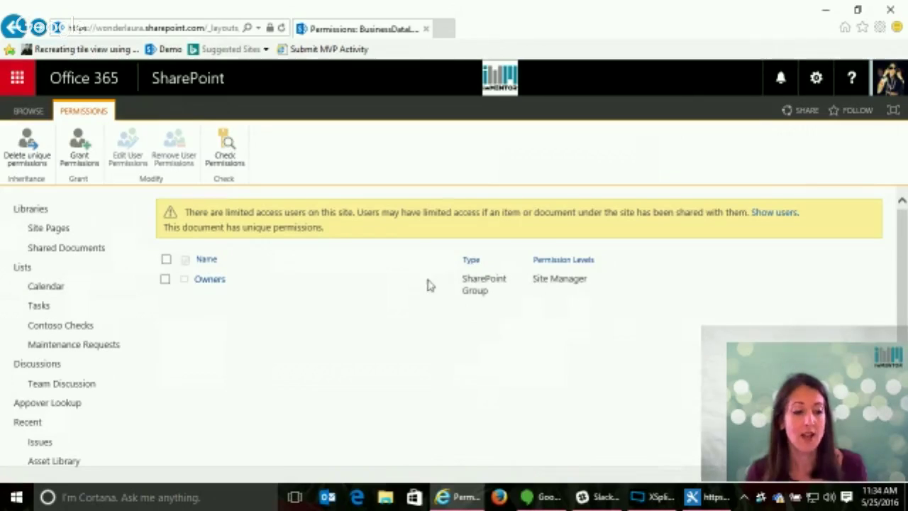
Step: Open the team site's Site Features page and look through the list of features and their activation status
click(816, 80)
click(762, 312)
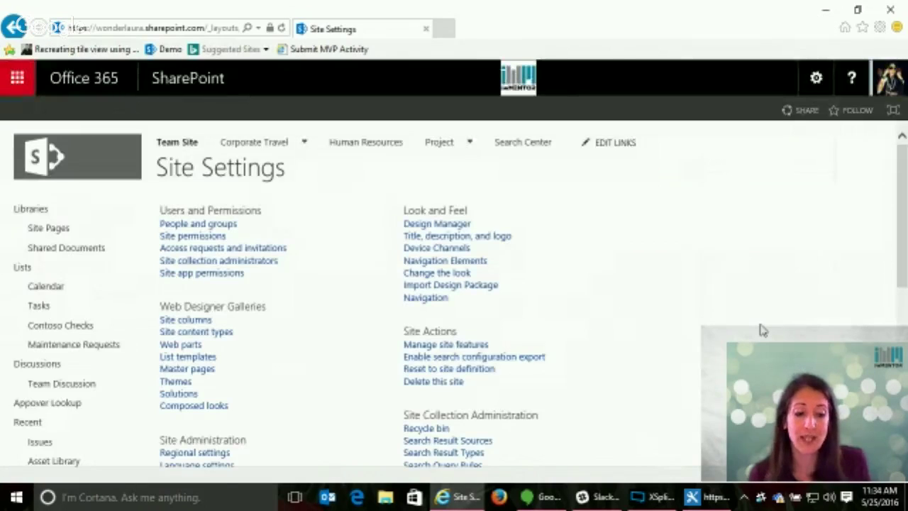
click(441, 345)
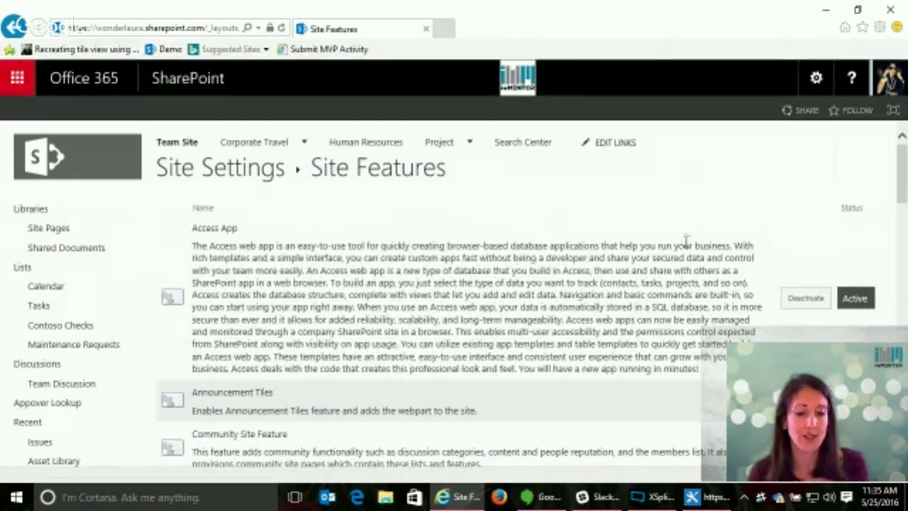
drag(902, 174, 901, 341)
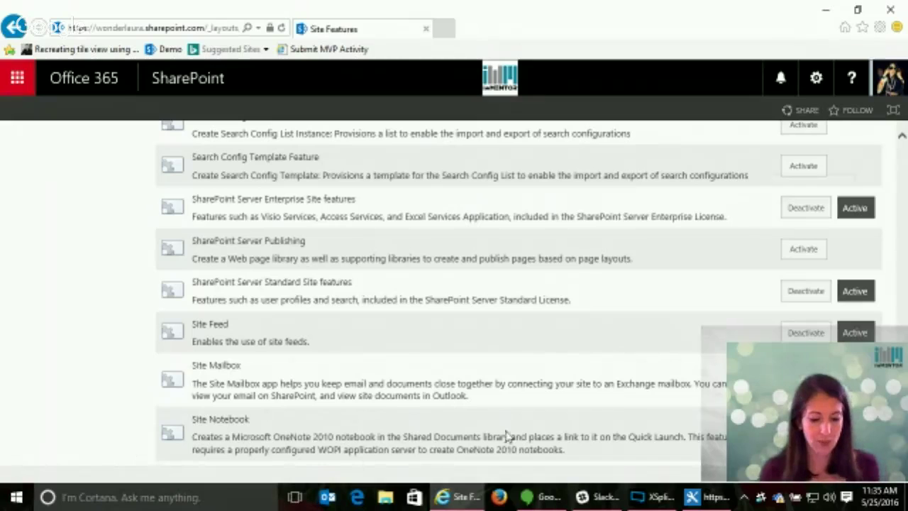
mouse_move(704, 501)
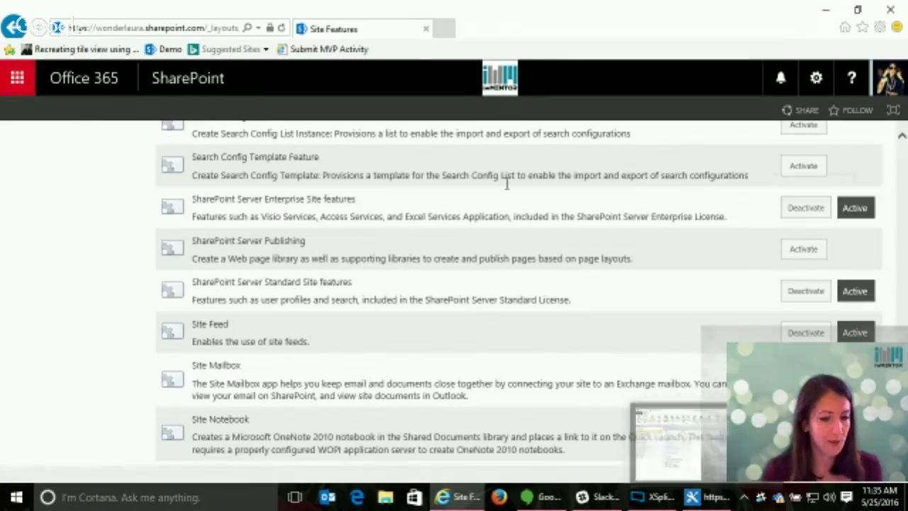
scroll(900, 152, up, 3)
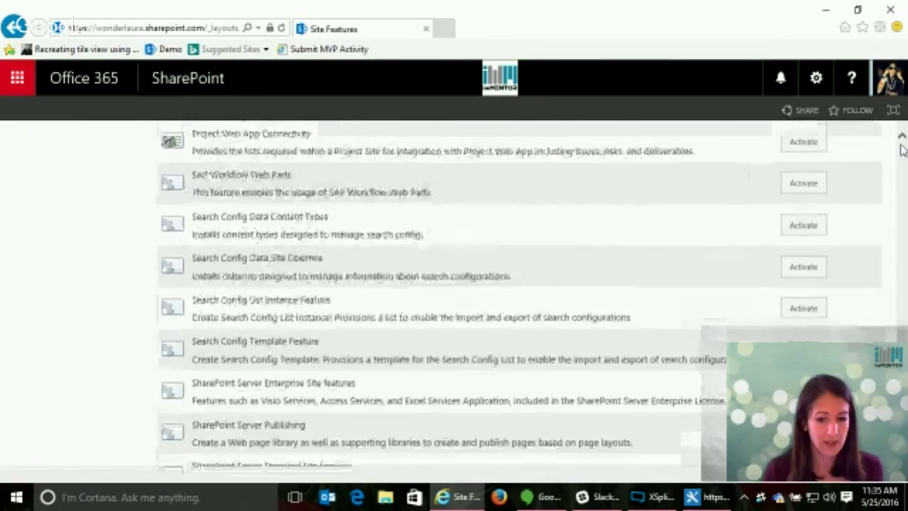
scroll(902, 150, up, 10)
Step: Go to the Project site and open the Subsites section of its Site Contents page
click(439, 147)
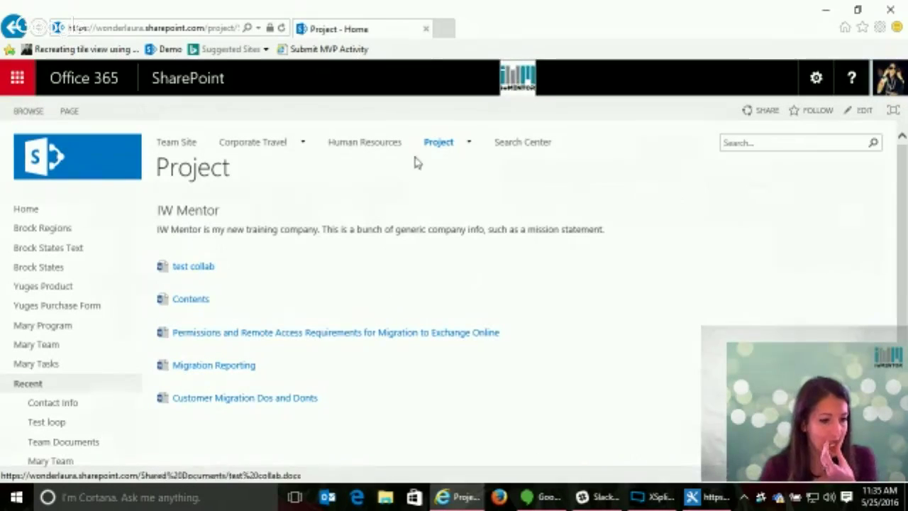
mouse_move(441, 145)
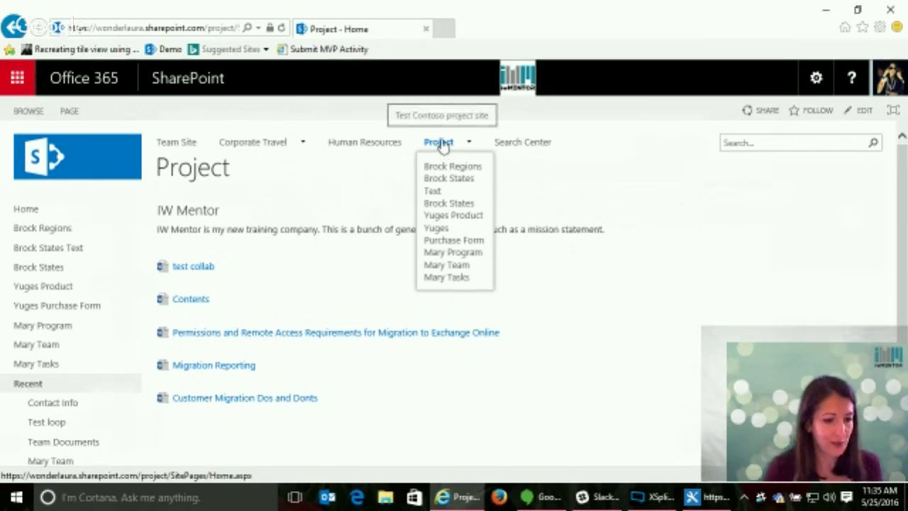
click(816, 78)
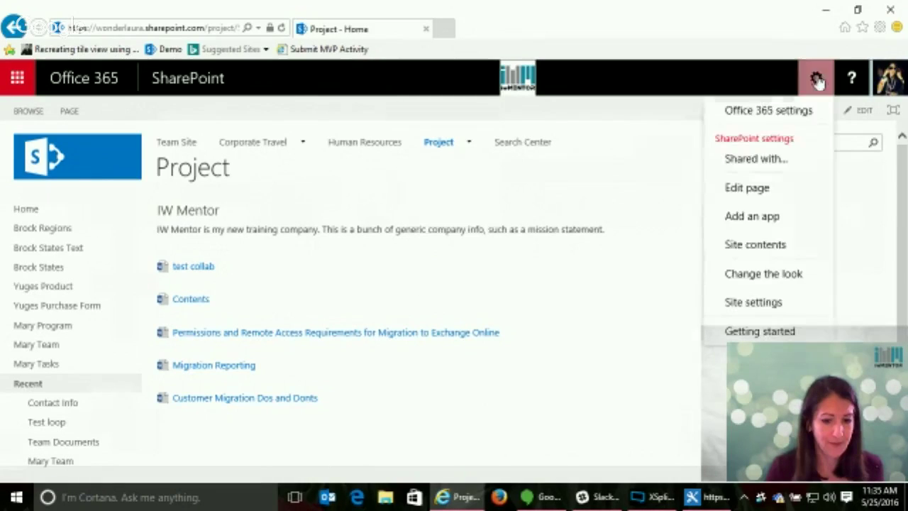
click(755, 245)
scroll(390, 255, down, 3)
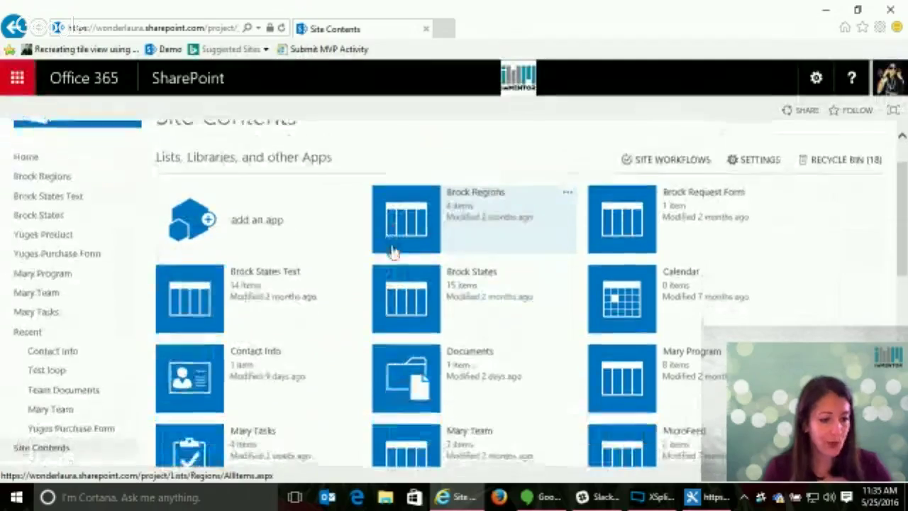
scroll(391, 249, up, 3)
mouse_move(442, 147)
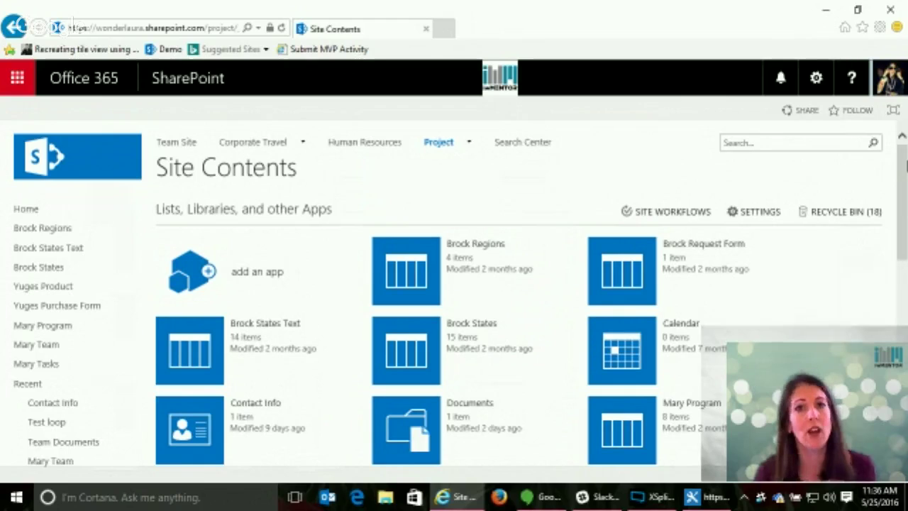
scroll(906, 165, down, 6)
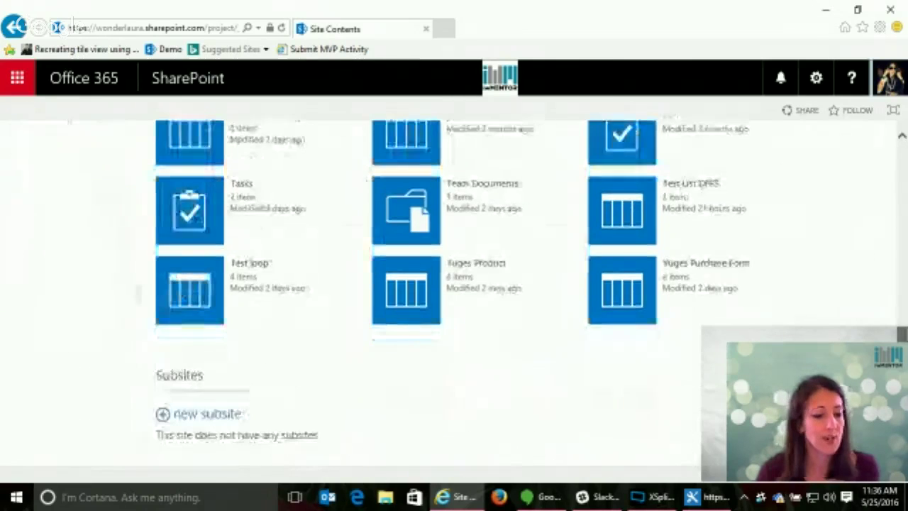
Step: Start a new subsite under the Project site and give it the title "Project 1"
click(188, 417)
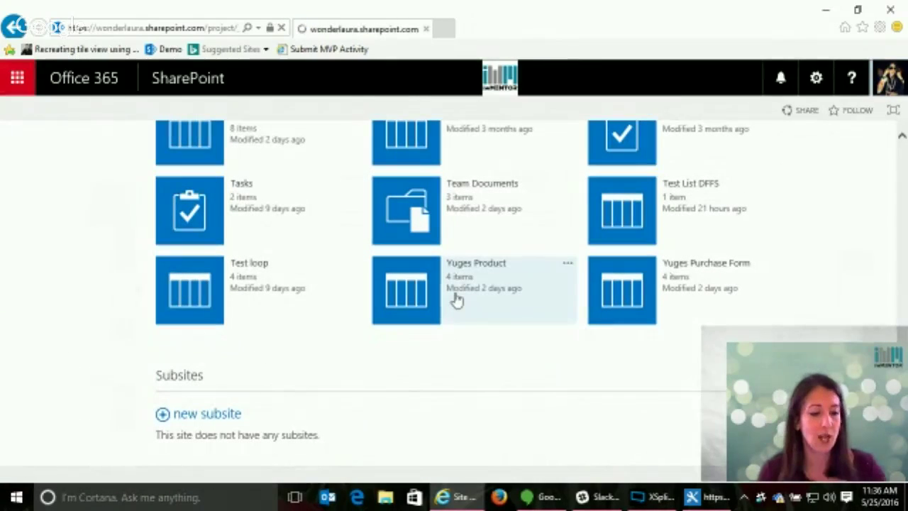
click(387, 235)
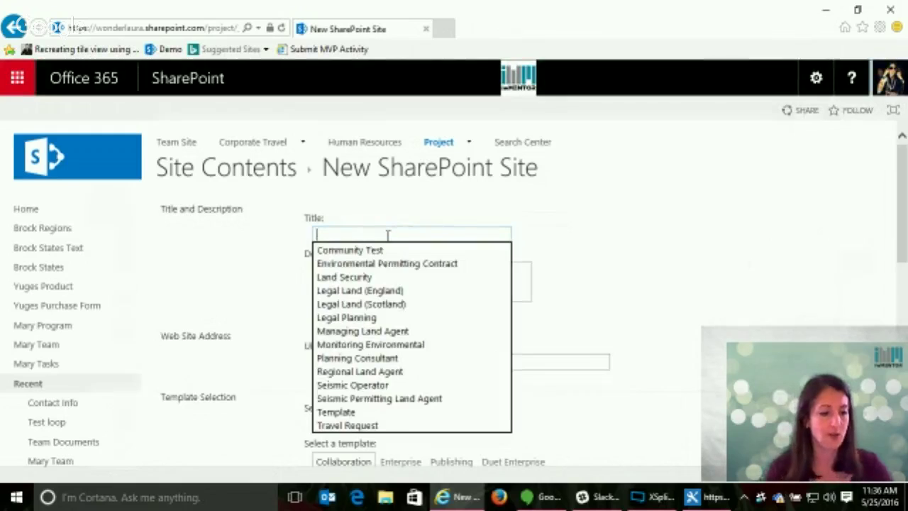
text(Project)
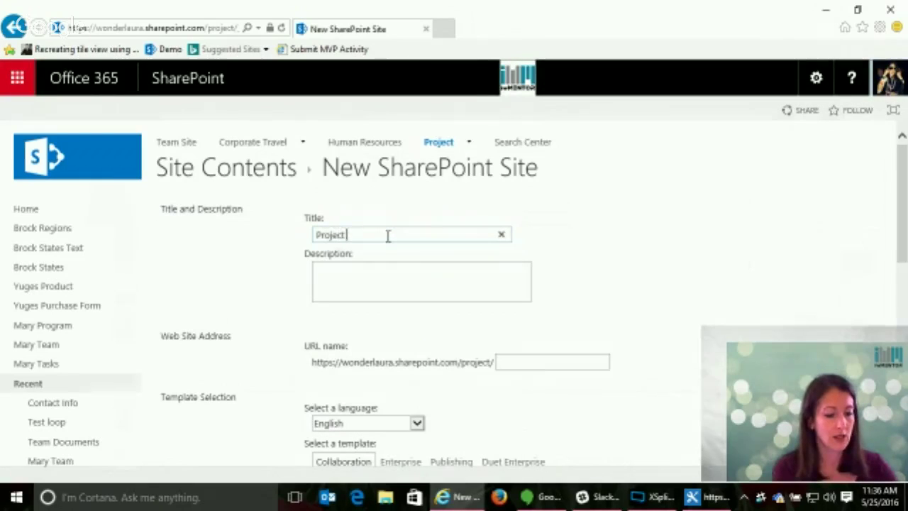
text( 1)
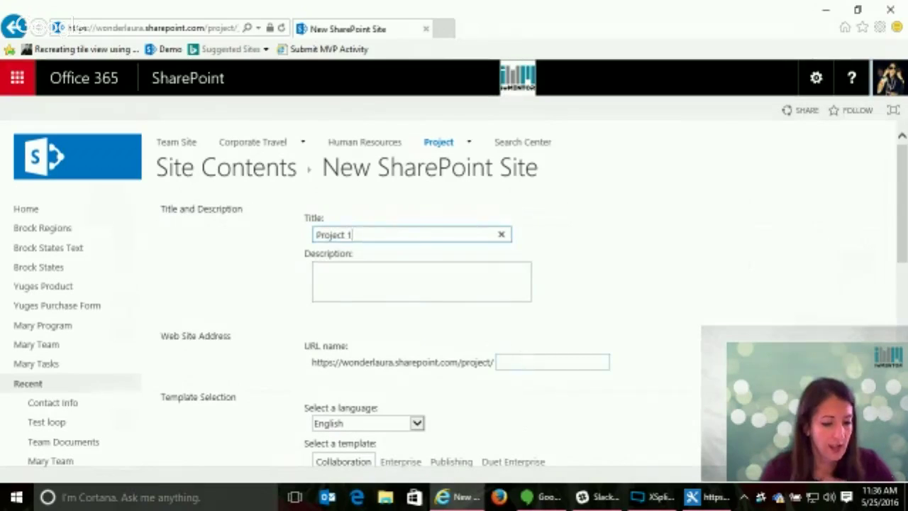
Step: Set the URL name of the new Project 1 subsite to project_one
click(527, 359)
text(pero)
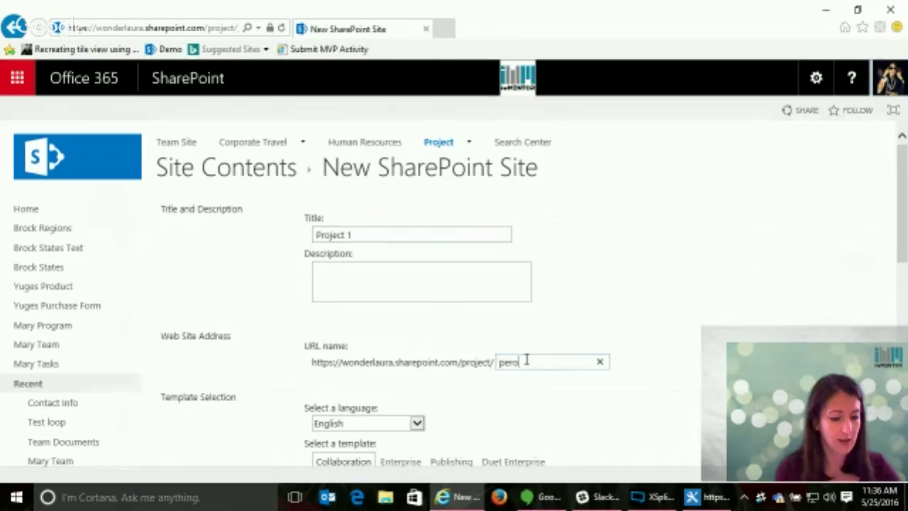
key(BackSpace)
key(BackSpace)
key(BackSpace)
text(roject)
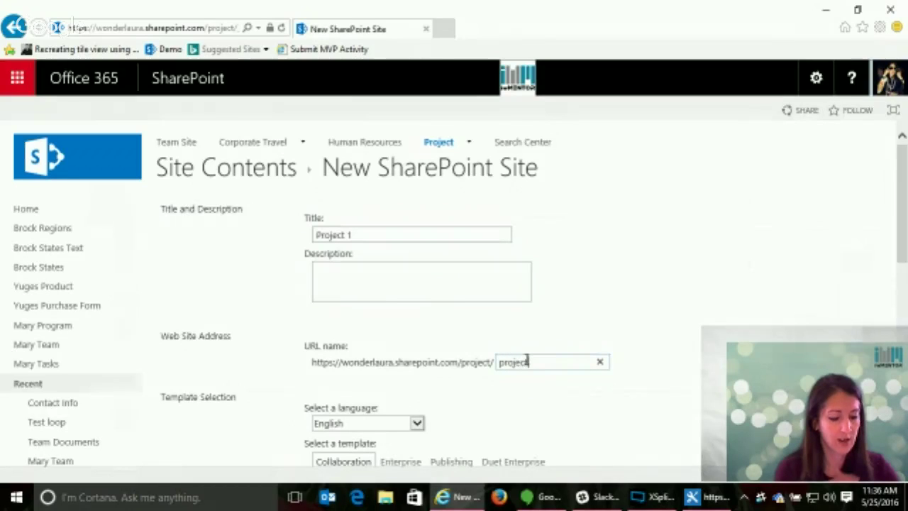
text(_one)
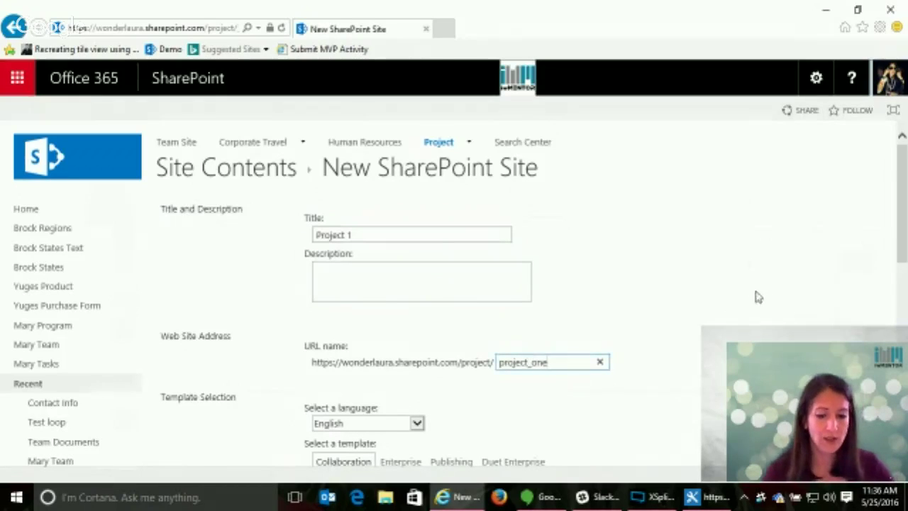
drag(903, 220, 903, 263)
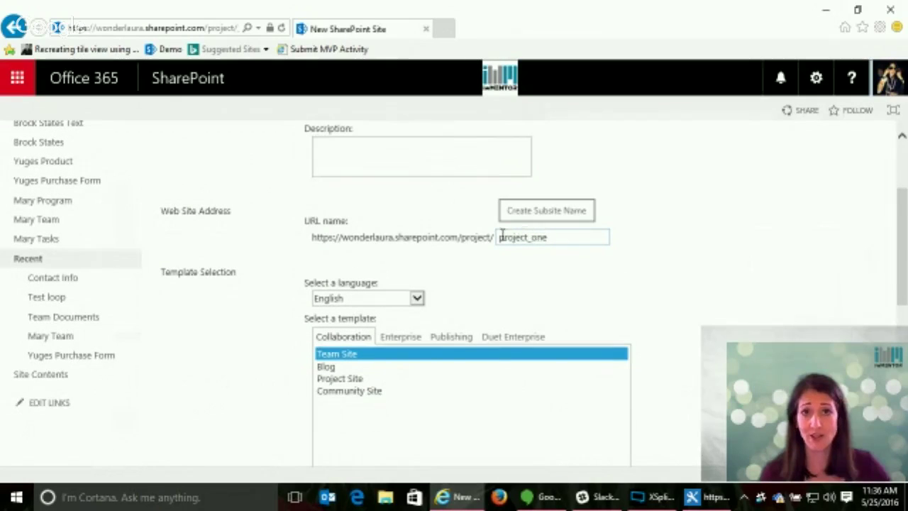
drag(551, 238, 499, 240)
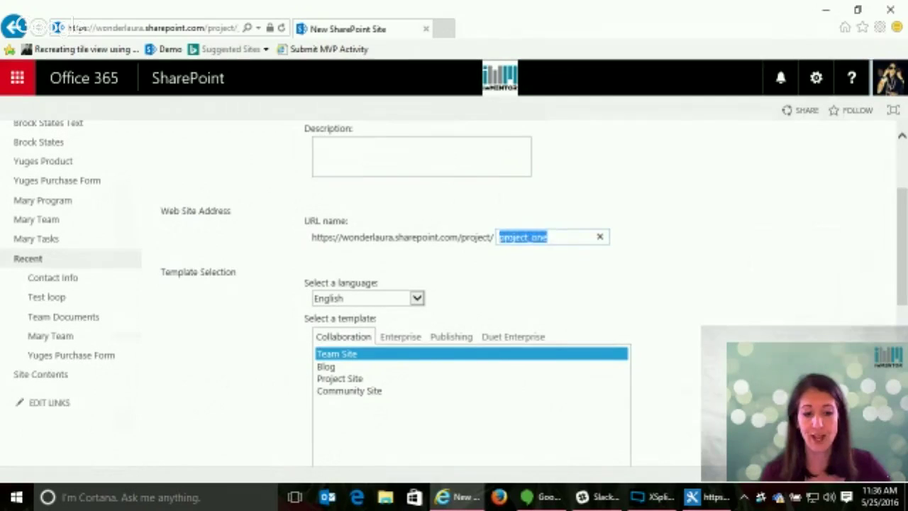
click(530, 244)
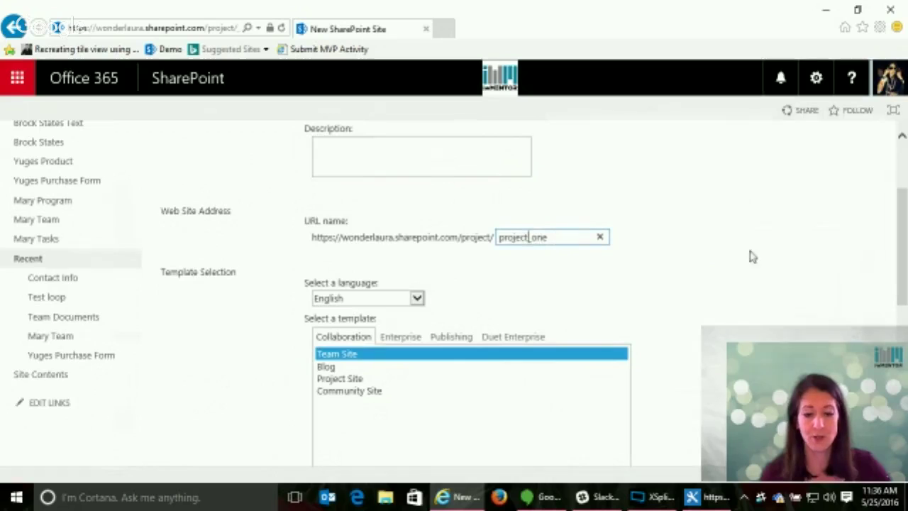
Step: Create the Project 1 subsite with the Project Site template, using the top link bar from the parent site
scroll(904, 247, down, 3)
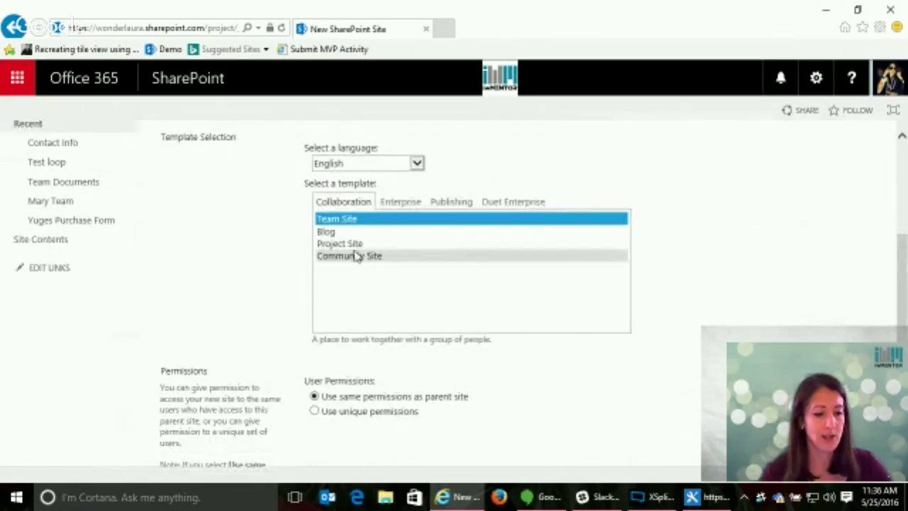
click(355, 243)
scroll(904, 310, down, 4)
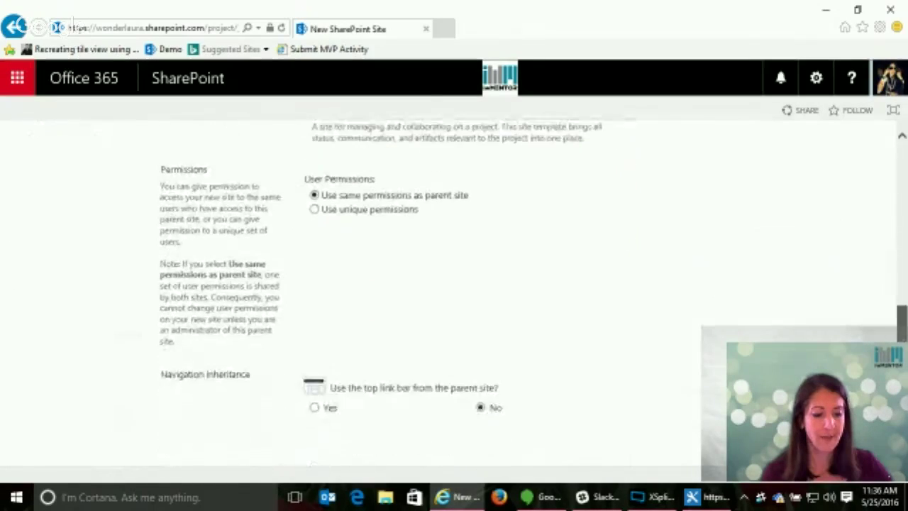
click(315, 378)
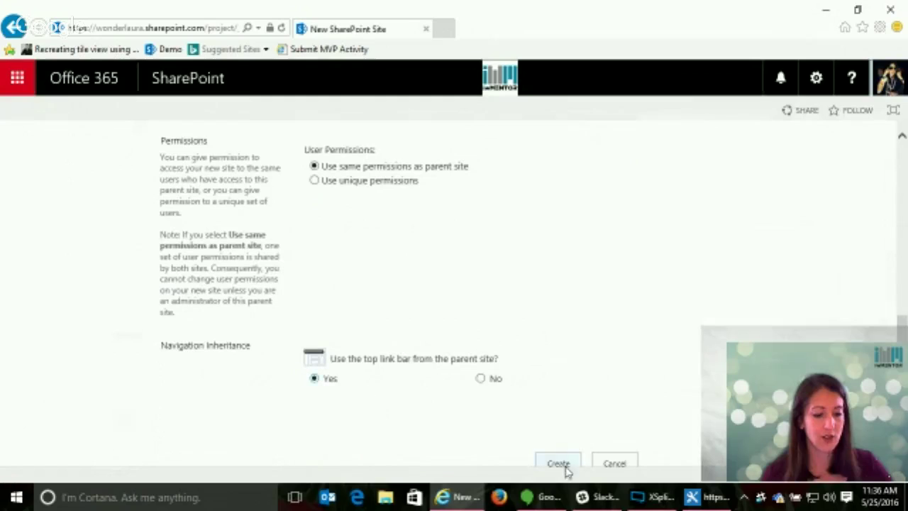
click(558, 464)
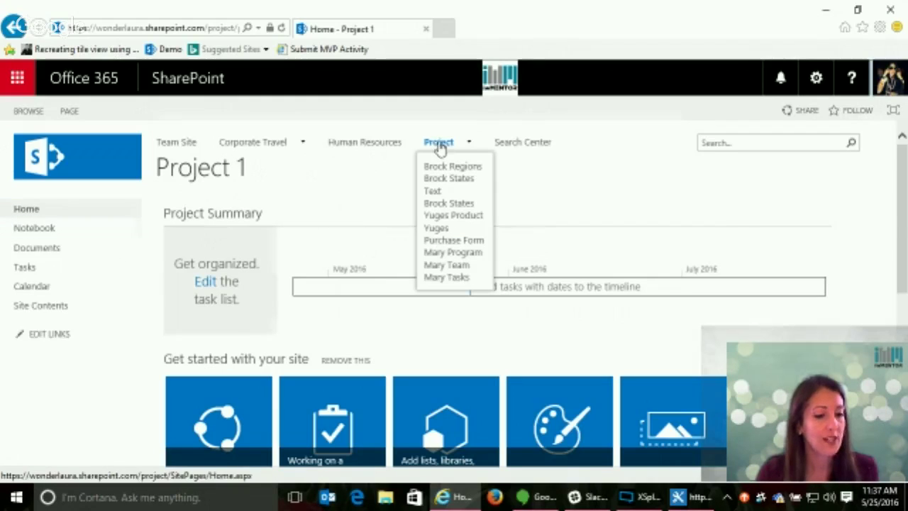
Step: Go back to the parent Project site and start another new subsite from its site contents
click(438, 143)
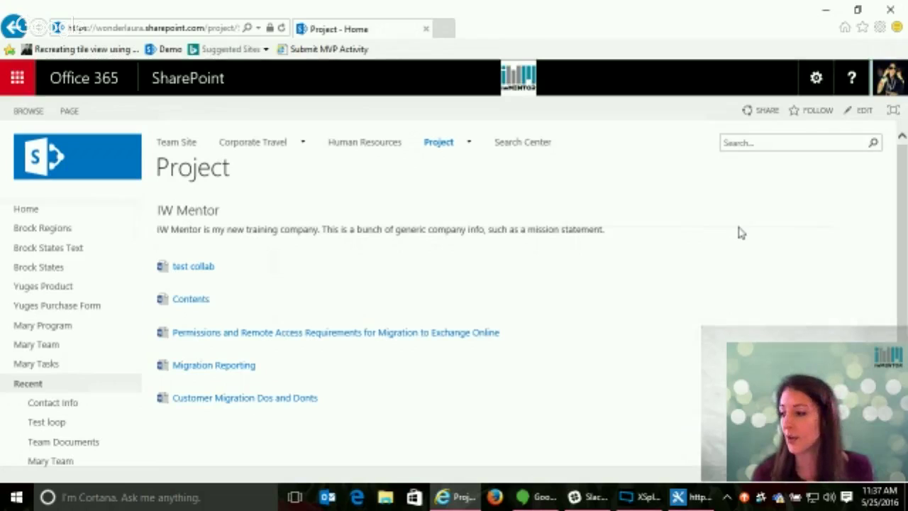
click(817, 79)
click(770, 245)
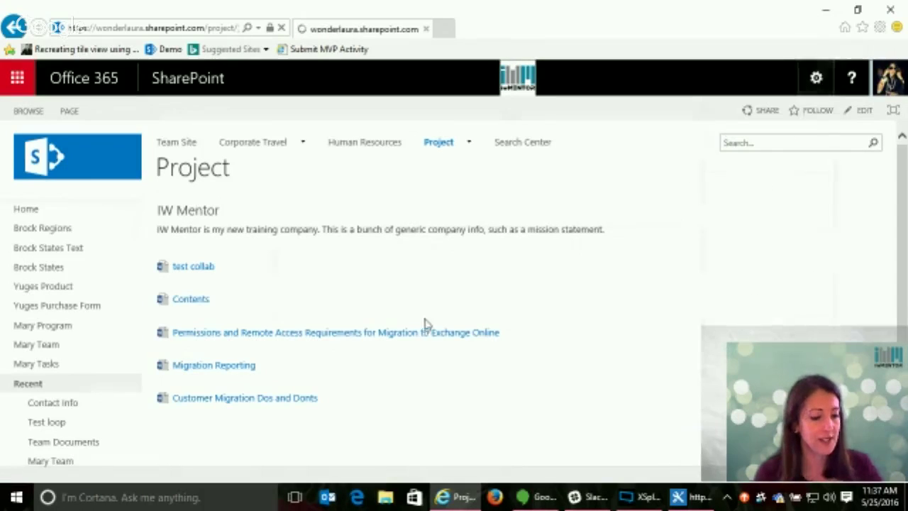
scroll(336, 324, down, 10)
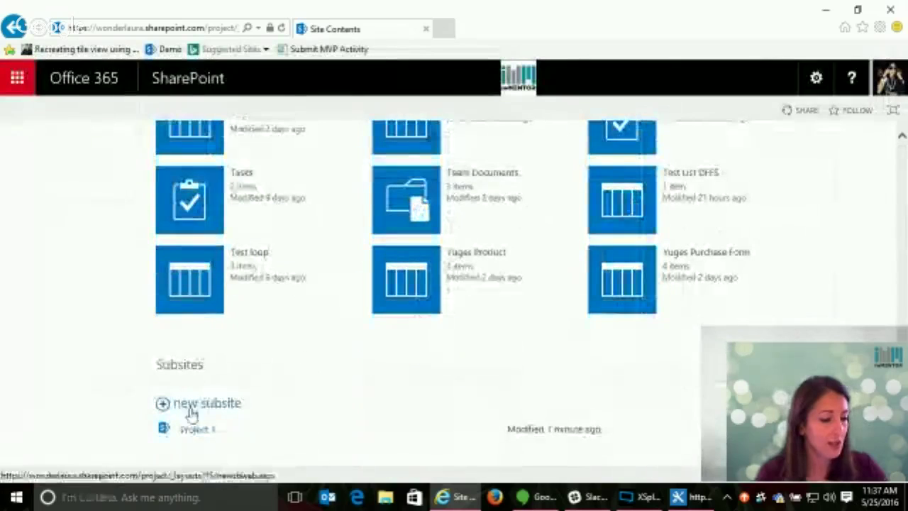
click(193, 414)
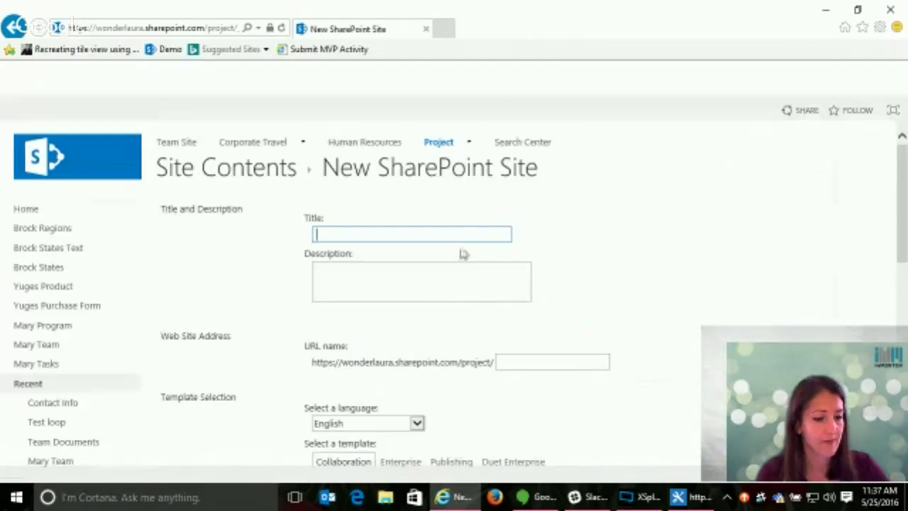
Step: Title the new subsite Project Two and set its URL name to project_two
click(411, 232)
text(P)
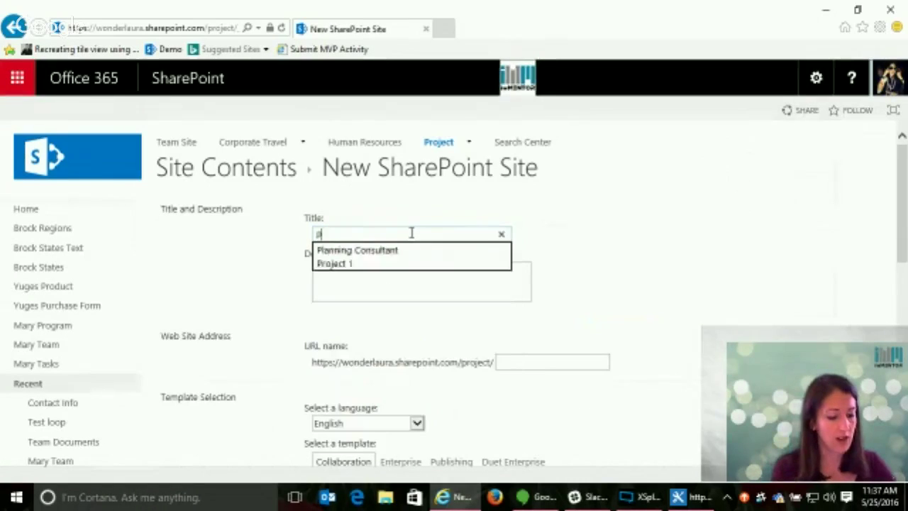
text(roject Two)
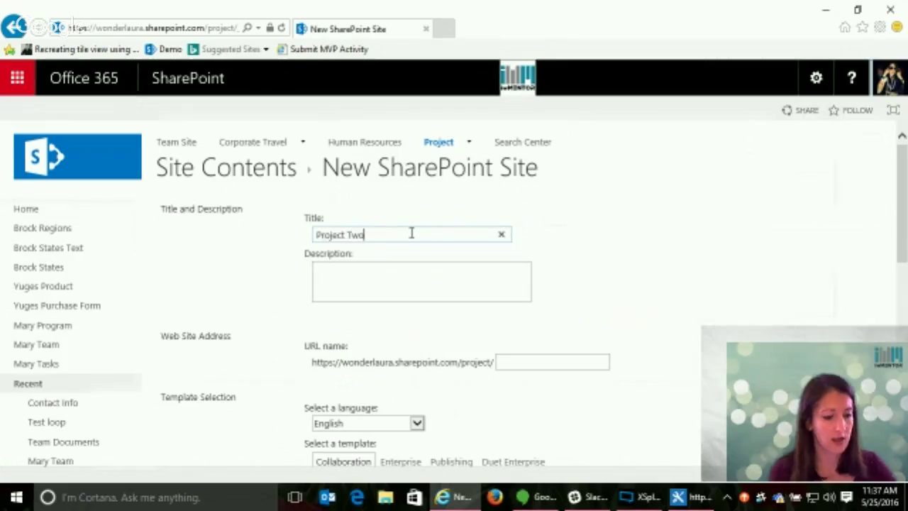
click(505, 360)
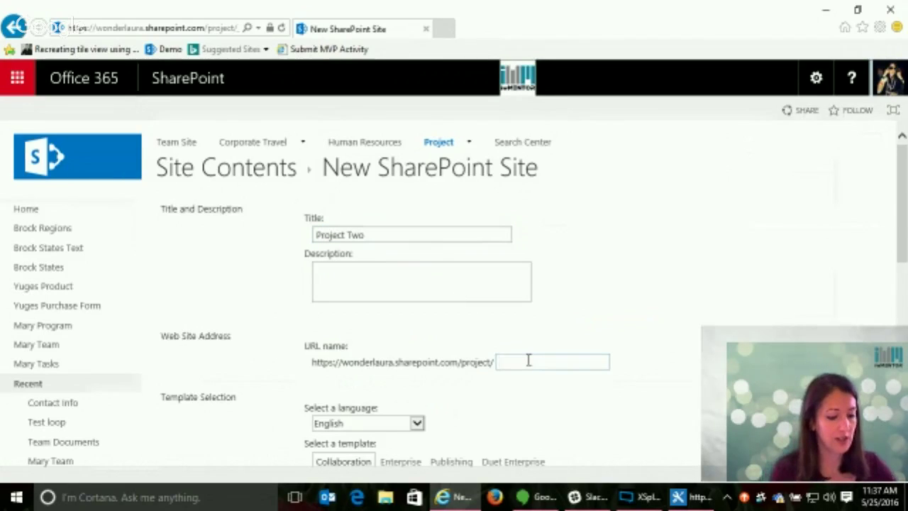
text(project_two)
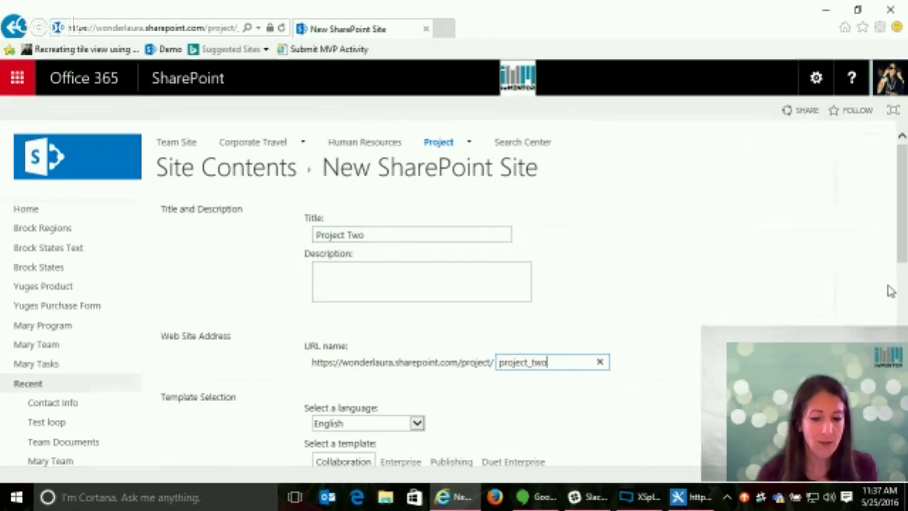
Step: Create the Project Two subsite with the Project Site template, using the top link bar from the parent site
drag(902, 238, 904, 326)
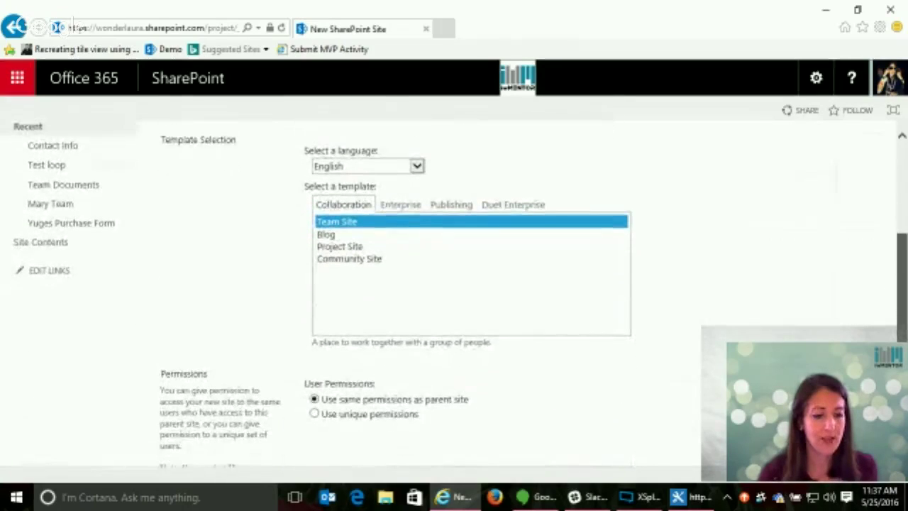
click(403, 243)
scroll(326, 377, down, 4)
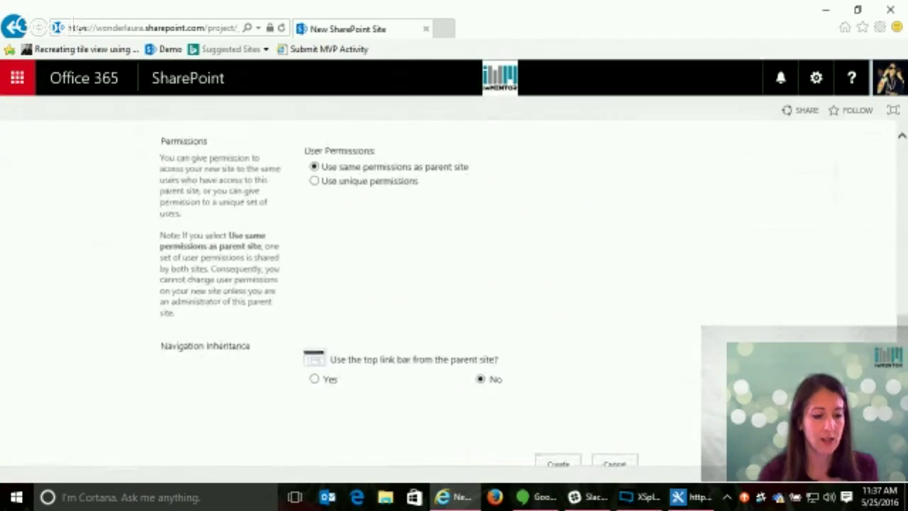
click(315, 379)
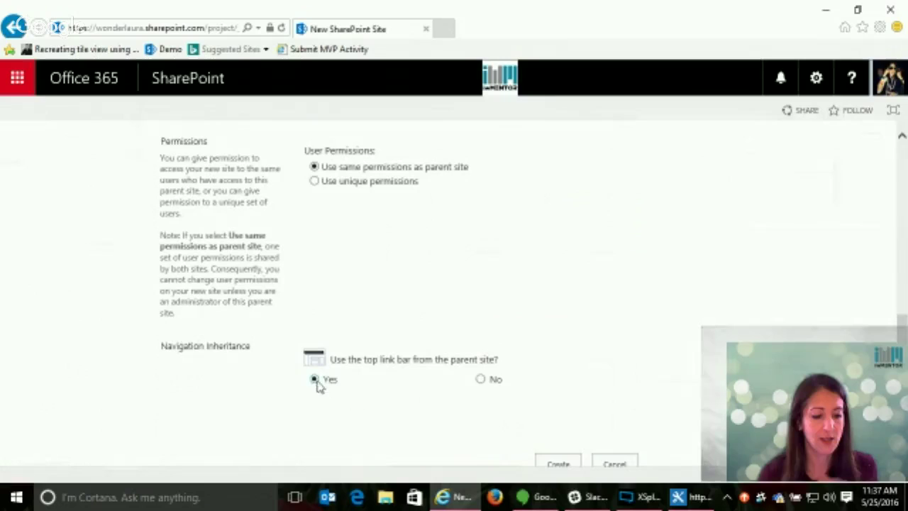
click(557, 462)
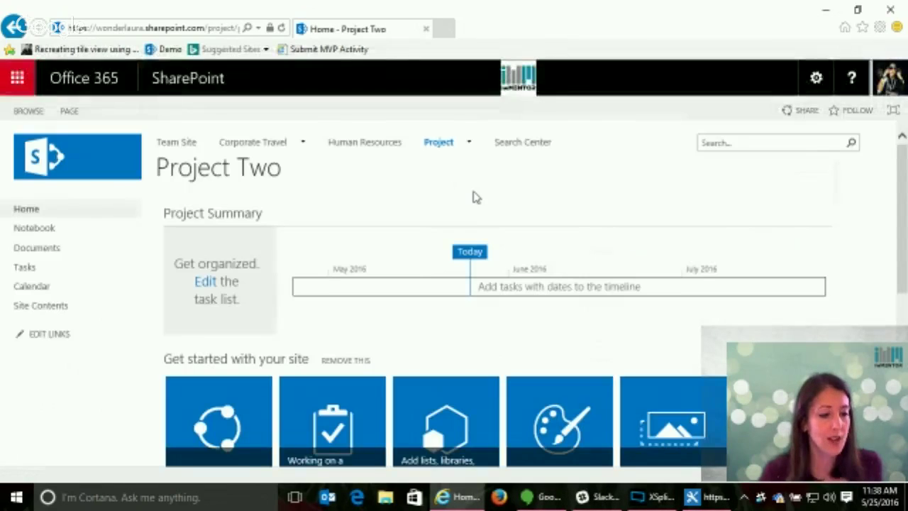
Step: Return to the parent Project site's home page and open a blank Notepad document in front of it
mouse_move(437, 145)
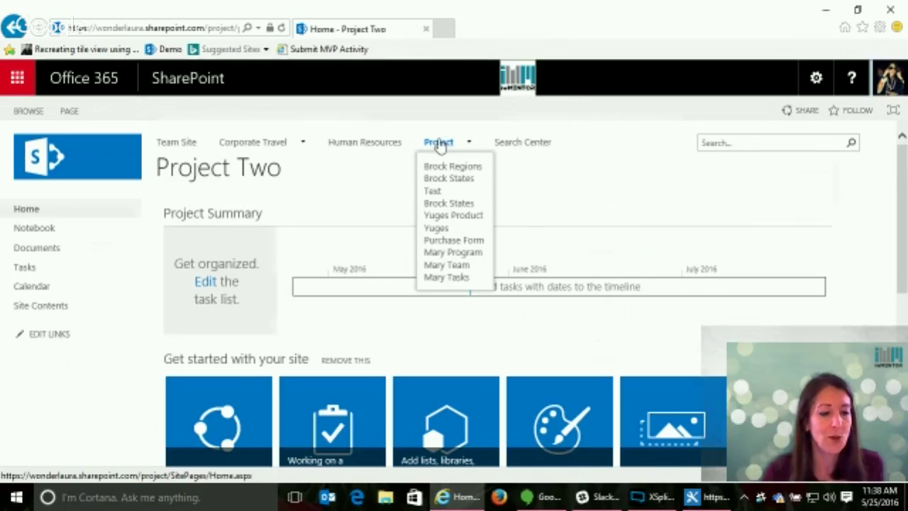
click(440, 145)
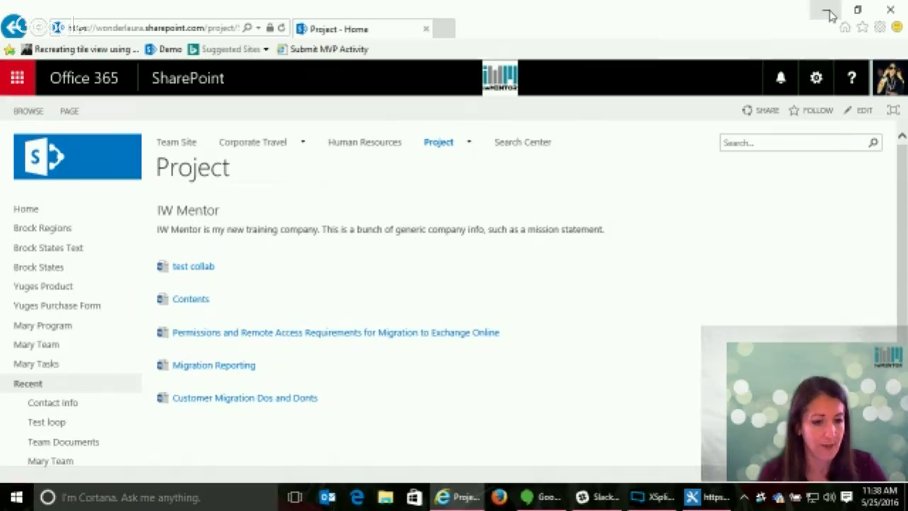
click(14, 499)
text(notepad)
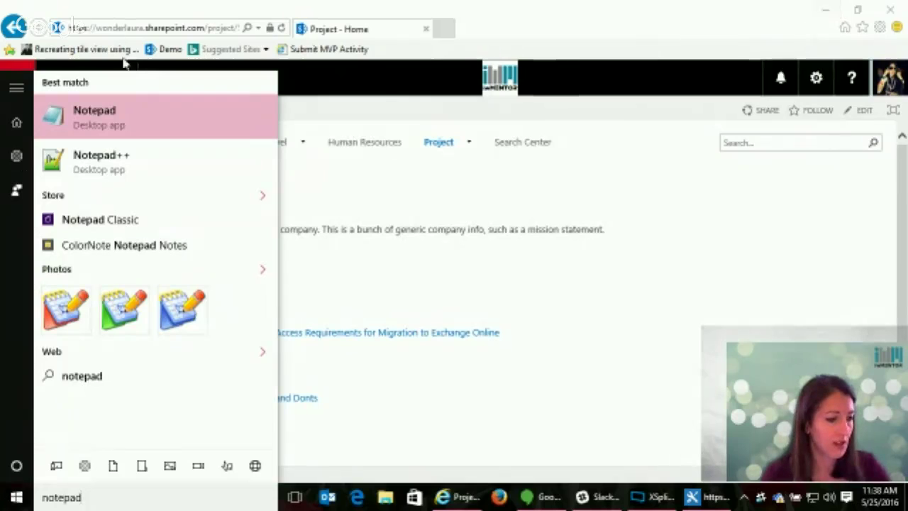
click(123, 126)
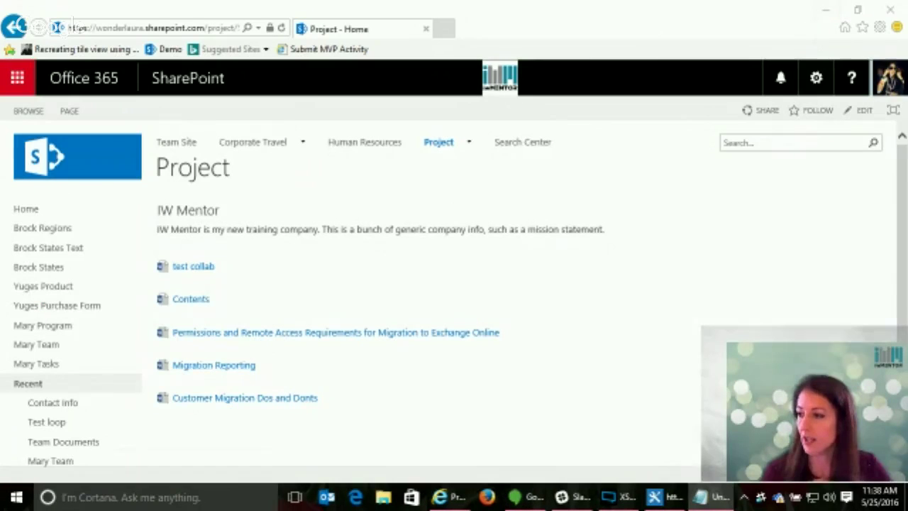
drag(334, 190, 490, 147)
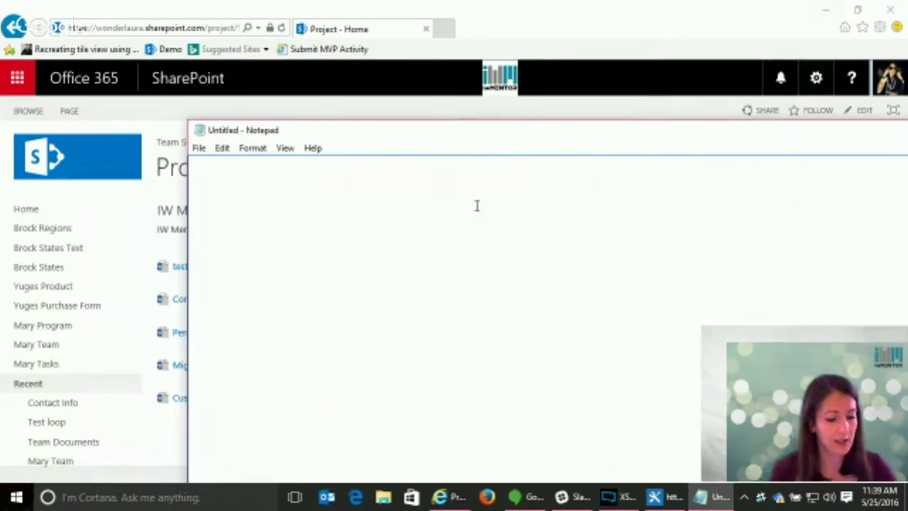
Step: Write "This is my verbiage that I want to show across multiple sites. This is maybe a disclaimer, or some basic company info." in the document
text(This is my v)
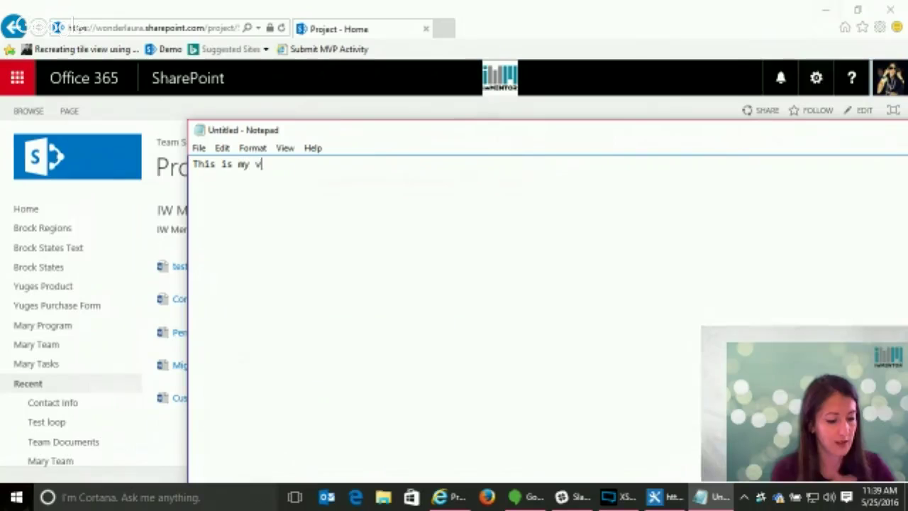
text(erbiage that I)
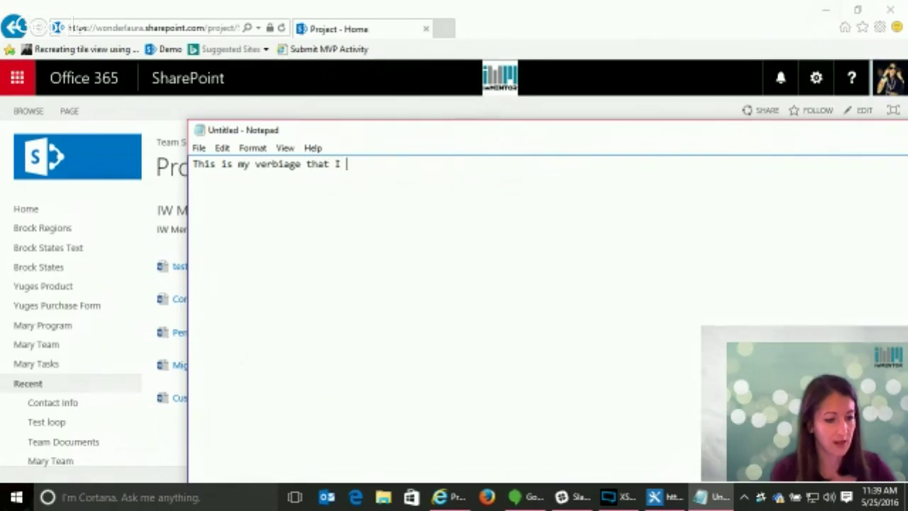
text( want to show a)
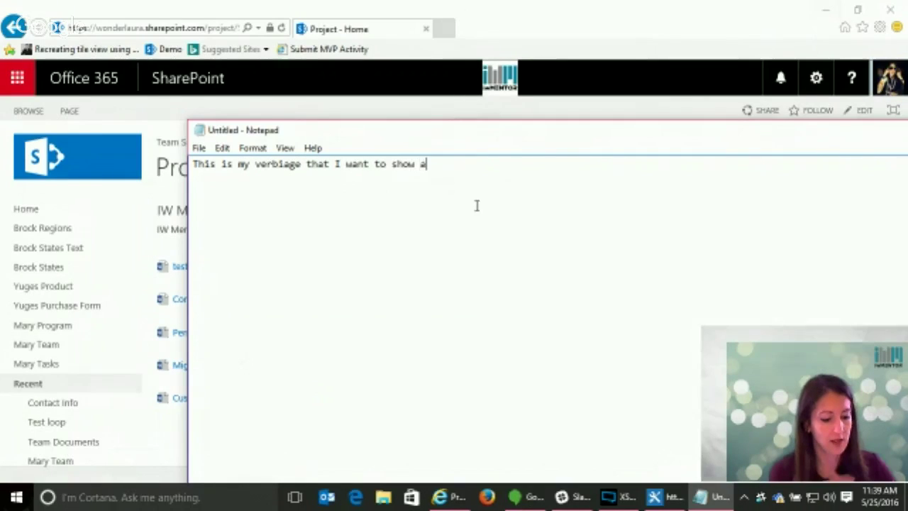
text(cross multiple)
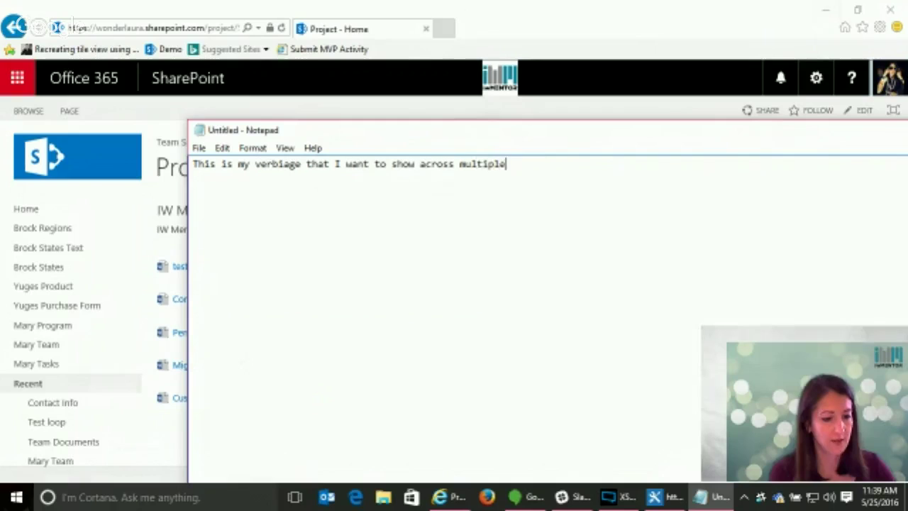
text( sites. Th)
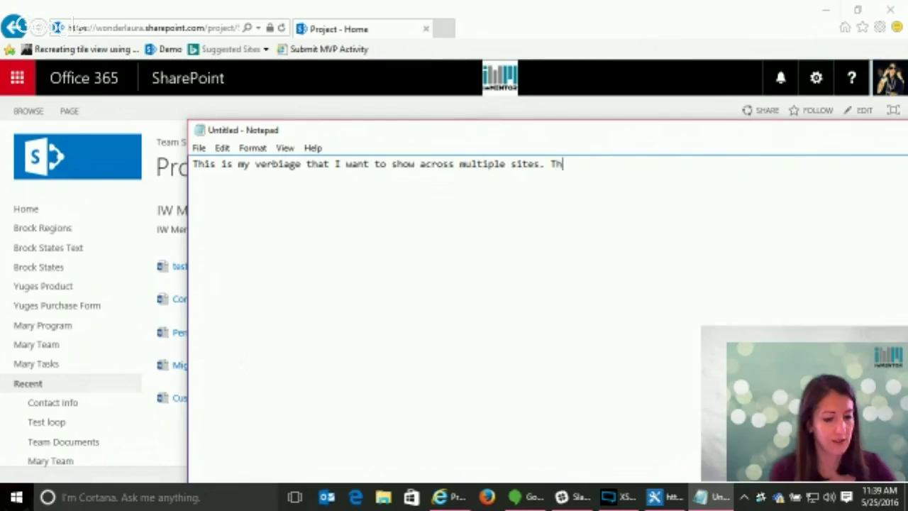
text(is is may)
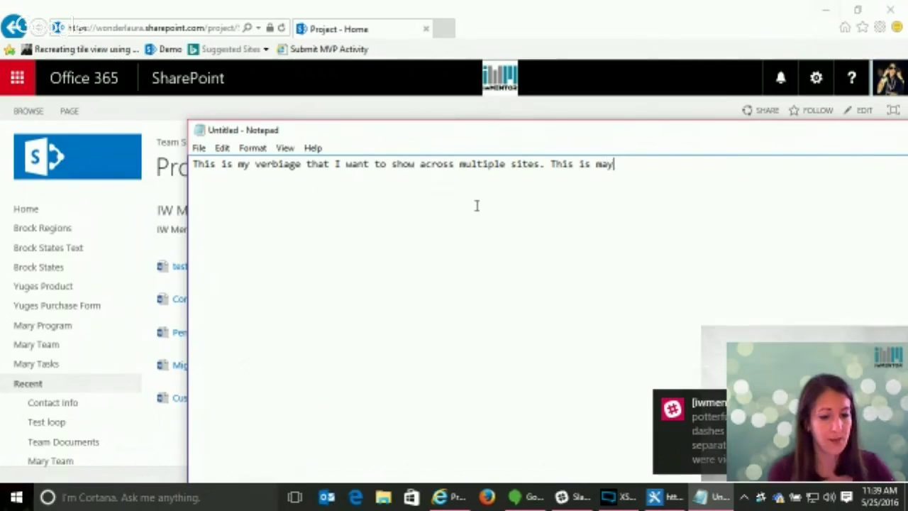
text(be a disclaimer)
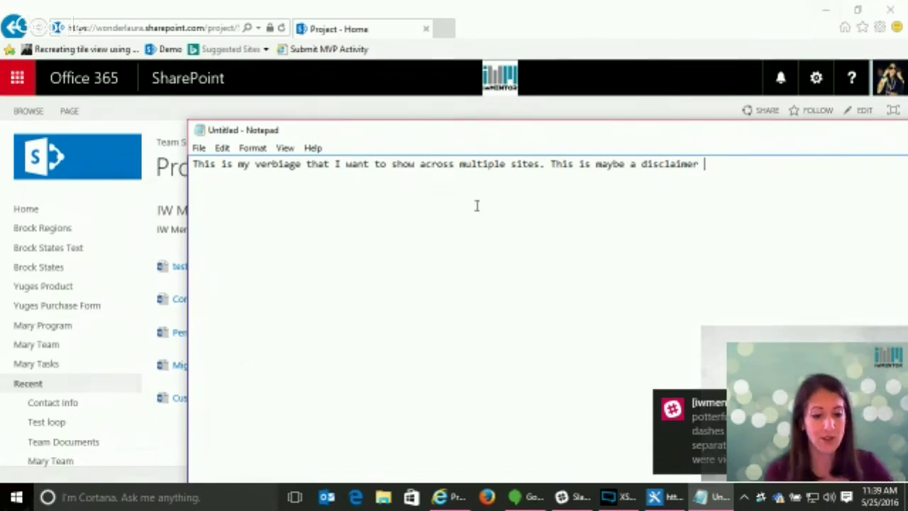
key(BackSpace)
text(, or co)
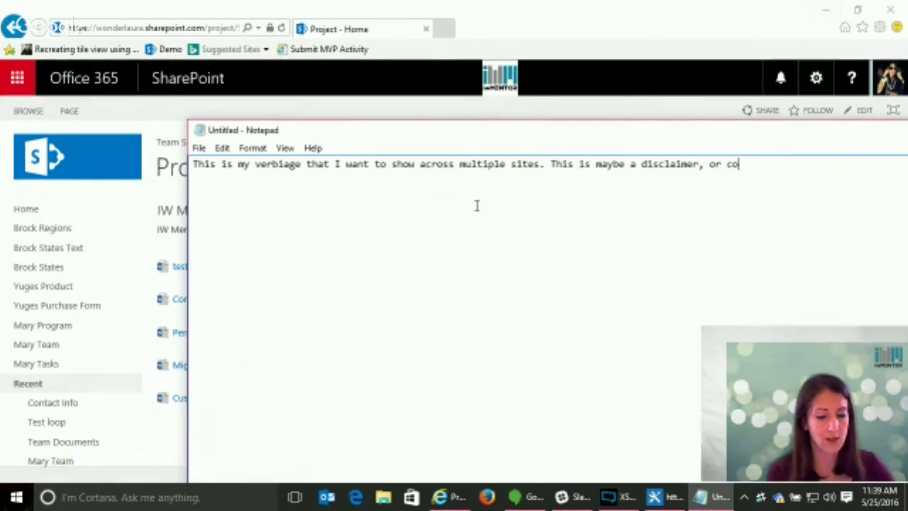
key(BackSpace)
key(BackSpace)
text(spon)
key(BackSpace)
key(BackSpace)
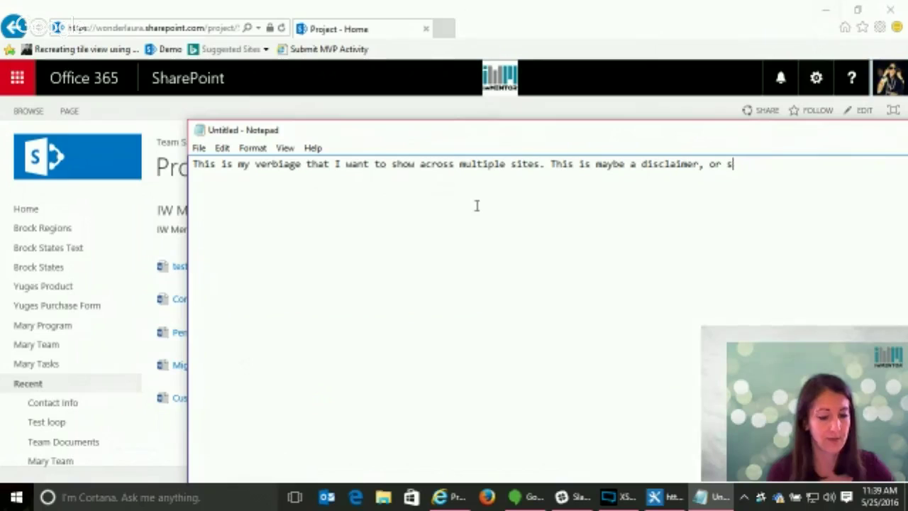
text(ome basic c)
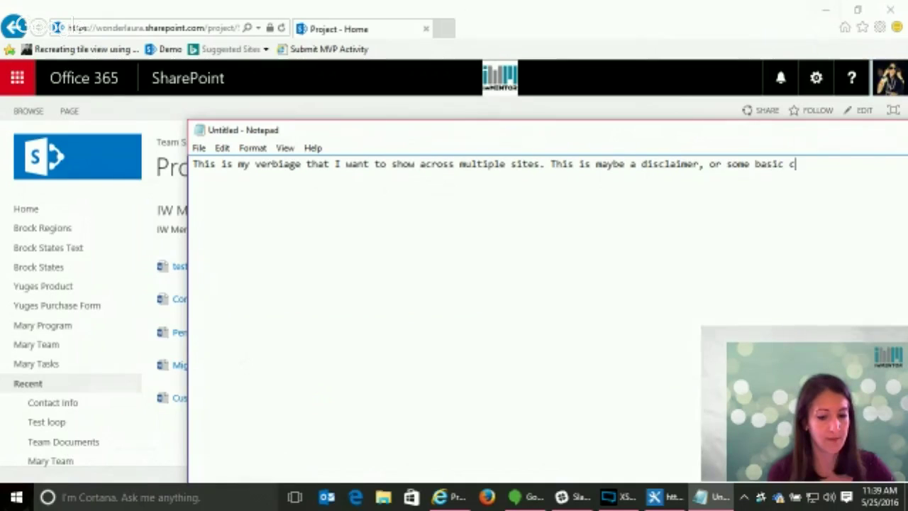
text(ompany info.)
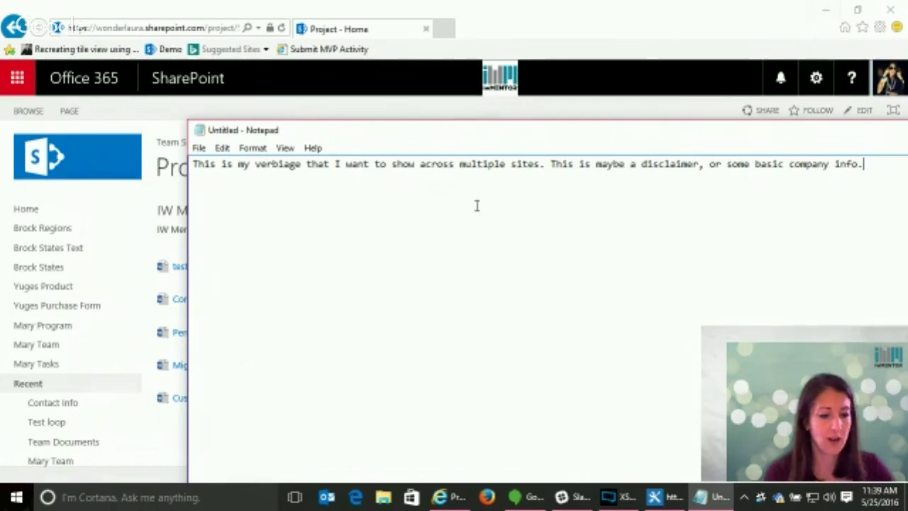
Step: Save the text document to the Desktop under the file name disclaimer.txt
click(200, 148)
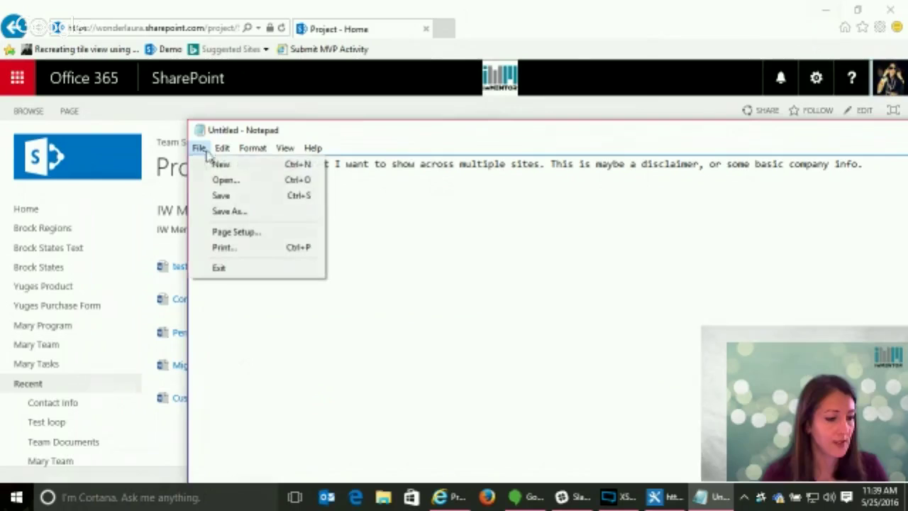
click(229, 210)
scroll(389, 205, up, 5)
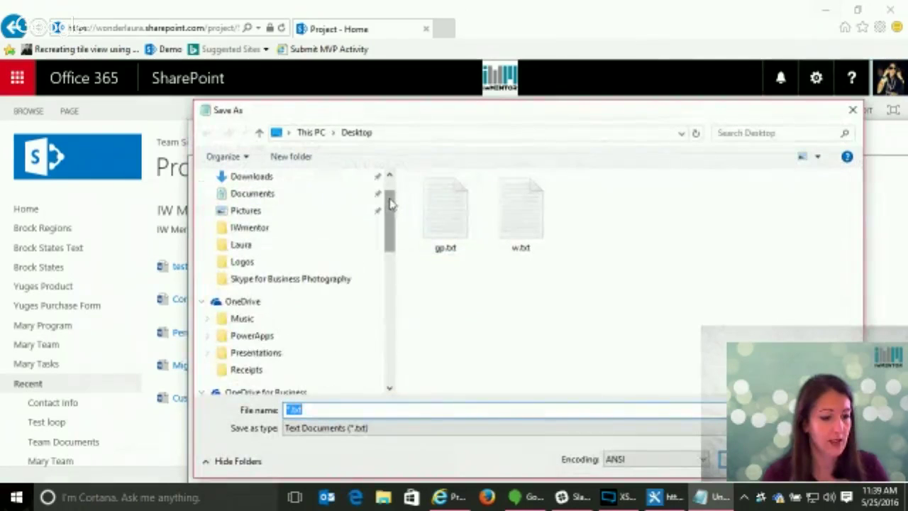
click(295, 200)
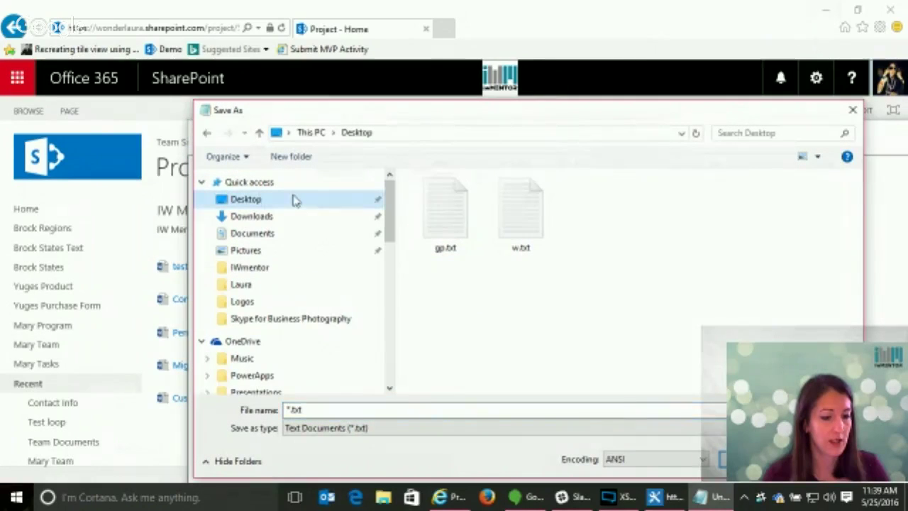
click(318, 409)
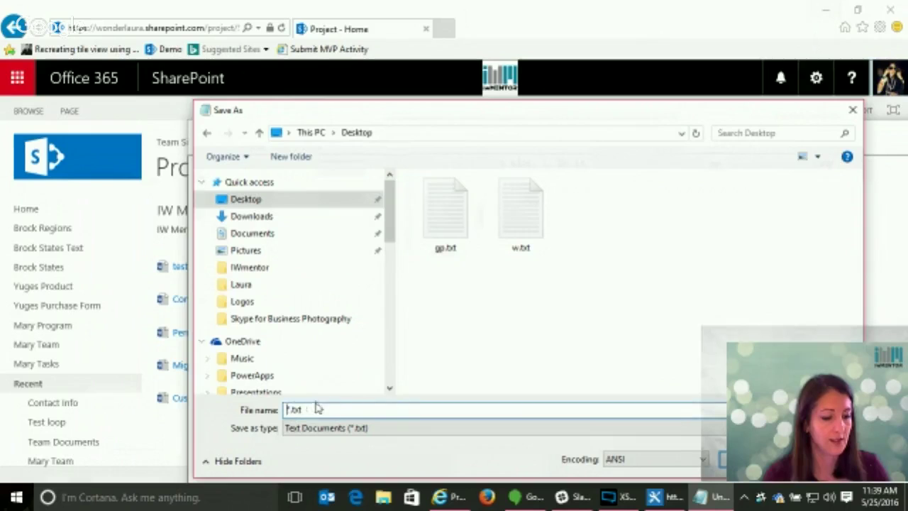
key(Delete)
text(dis)
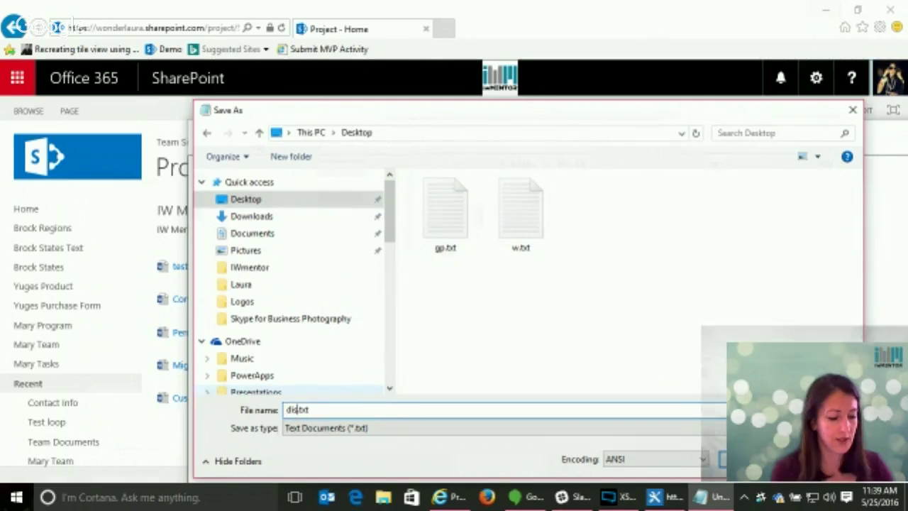
text(claimer)
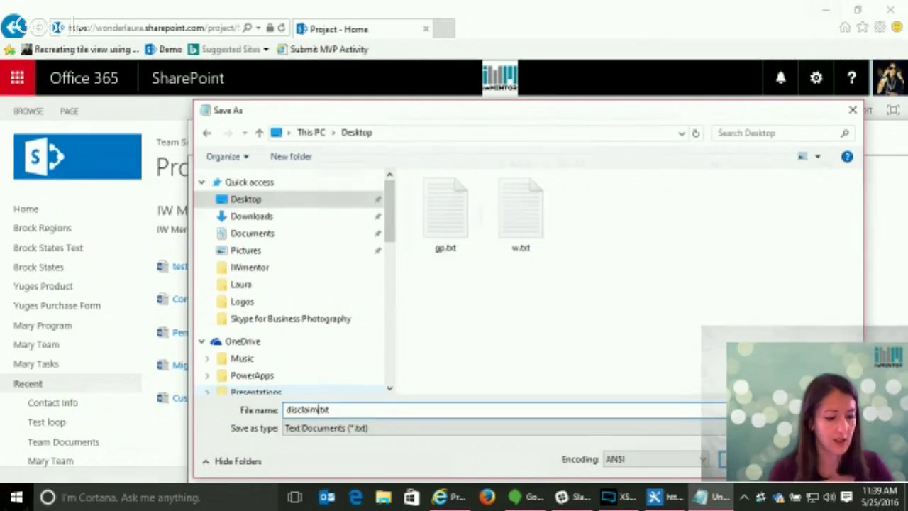
key(Return)
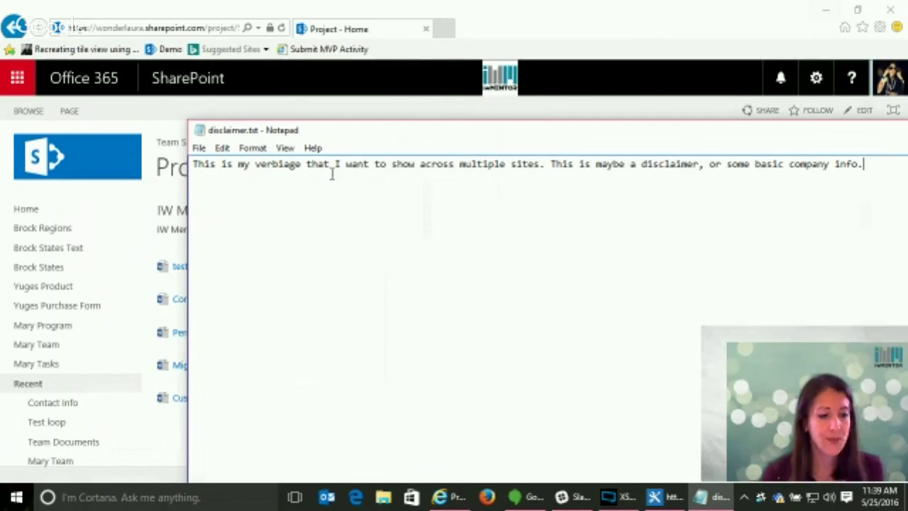
Step: Bring the edge of the disclaimer.txt window into view and close Notepad to get back to the Project site
drag(812, 138, 686, 135)
drag(842, 126, 650, 144)
drag(878, 146, 624, 173)
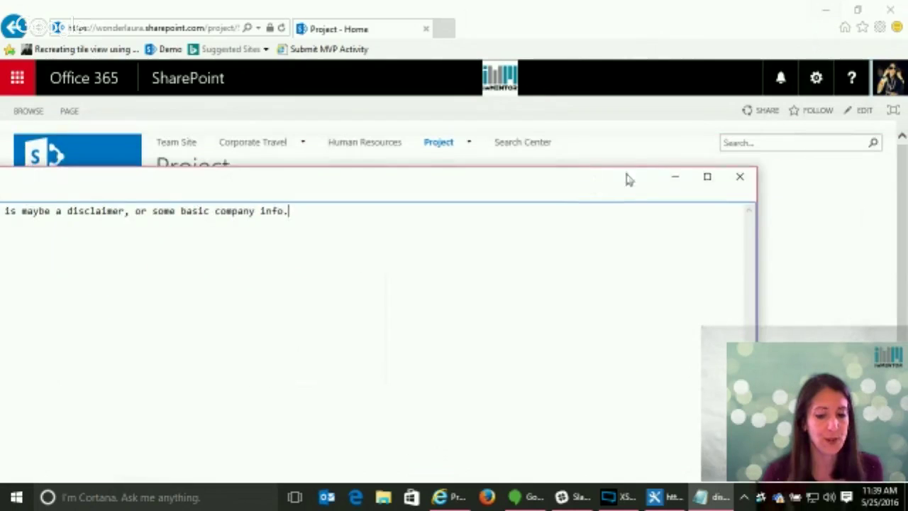
click(742, 177)
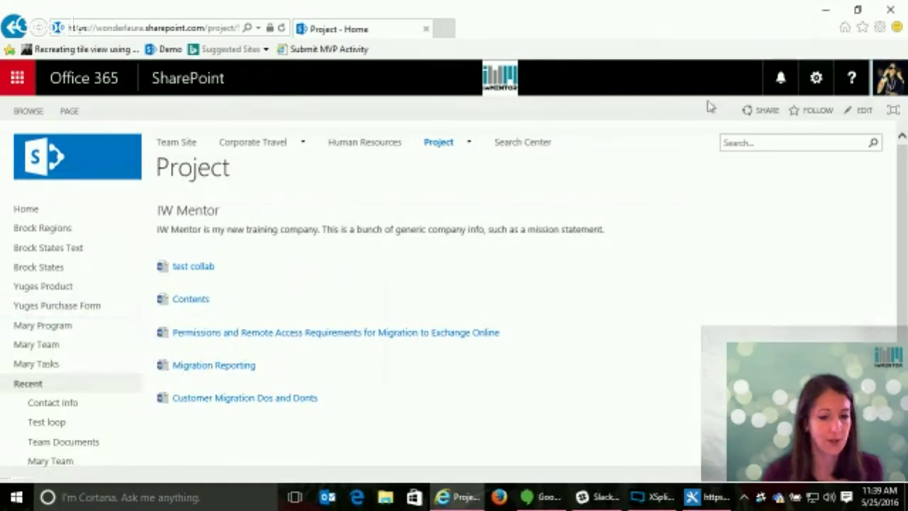
Step: Open the Documents library from the Project site's contents
click(817, 80)
click(770, 246)
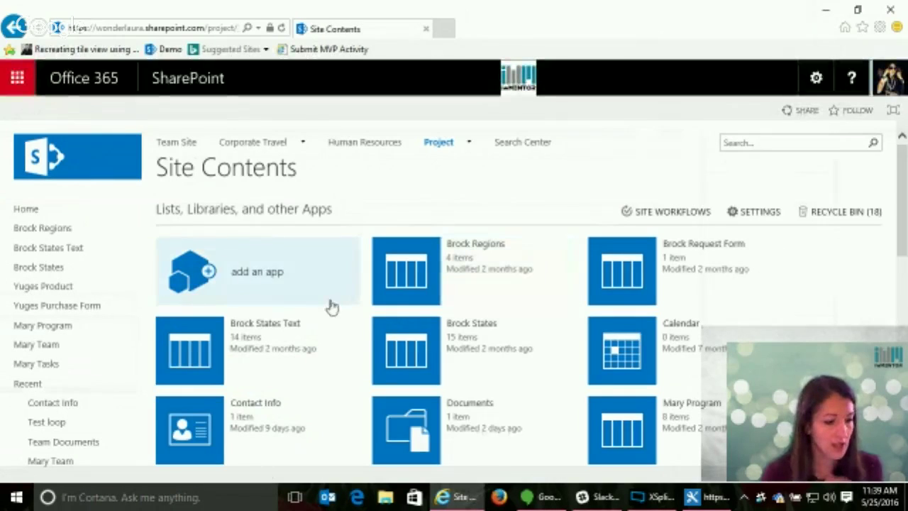
scroll(514, 303, down, 1)
scroll(513, 303, down, 3)
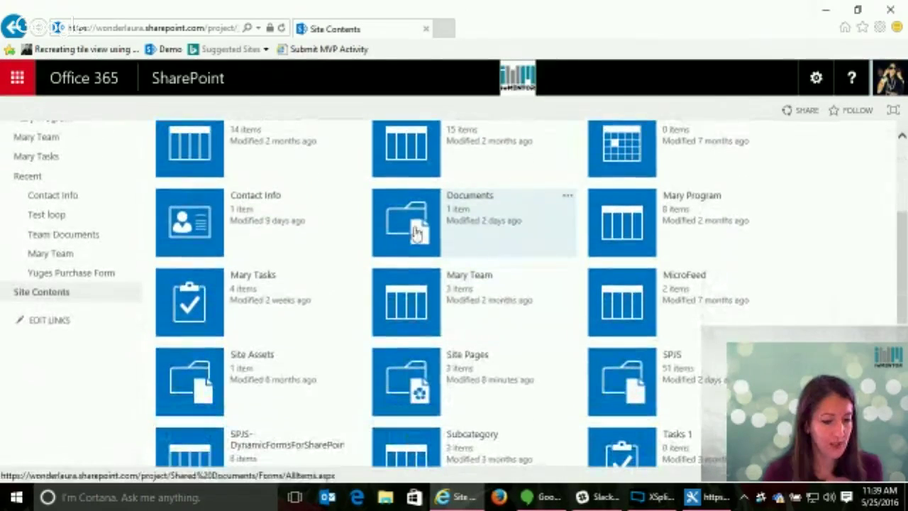
click(415, 232)
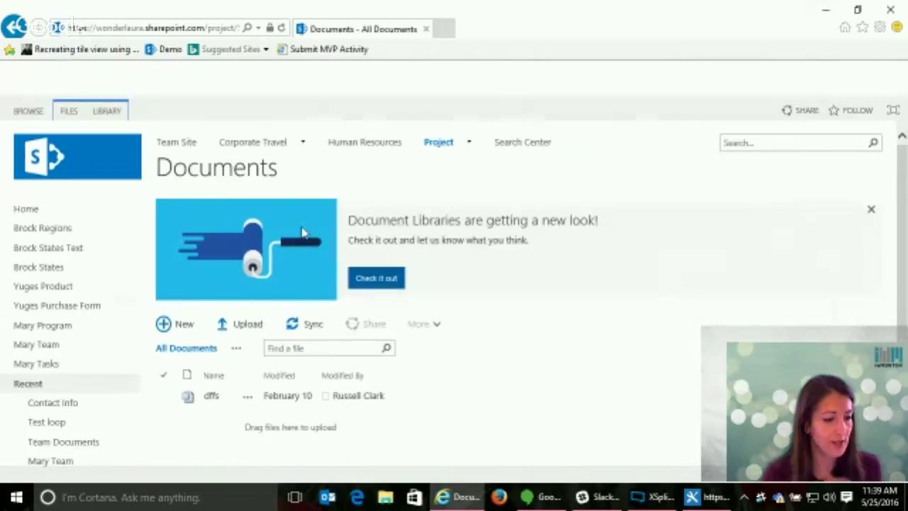
Step: Upload disclaimer.txt from the desktop to the Documents library and select the uploaded file's web address in its details
drag(391, 14, 576, 22)
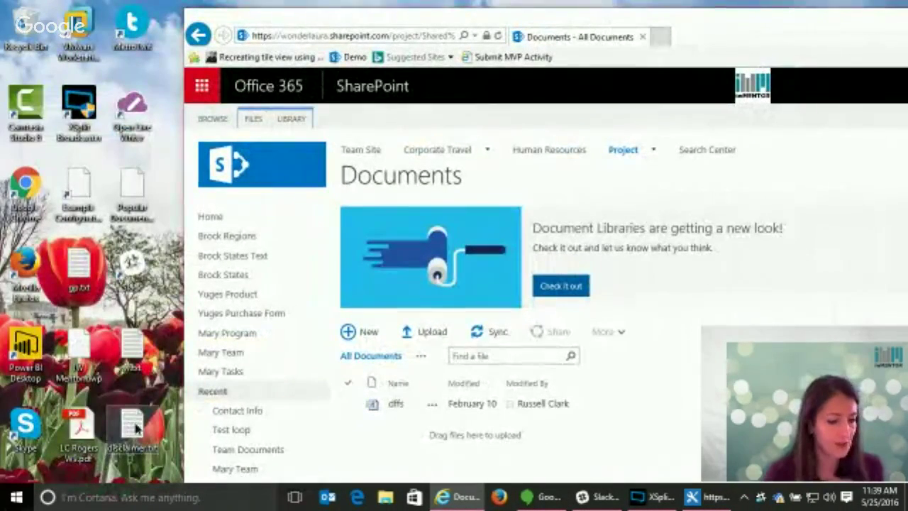
drag(131, 424, 471, 406)
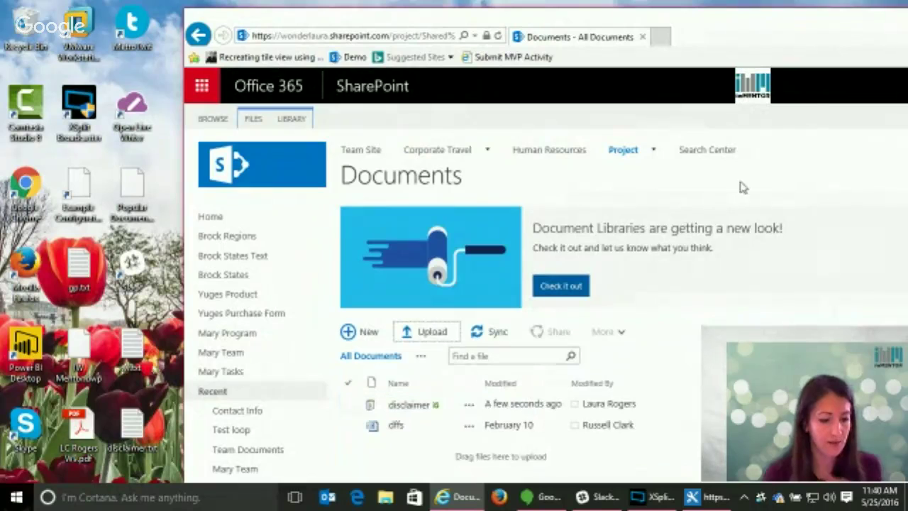
double_click(818, 20)
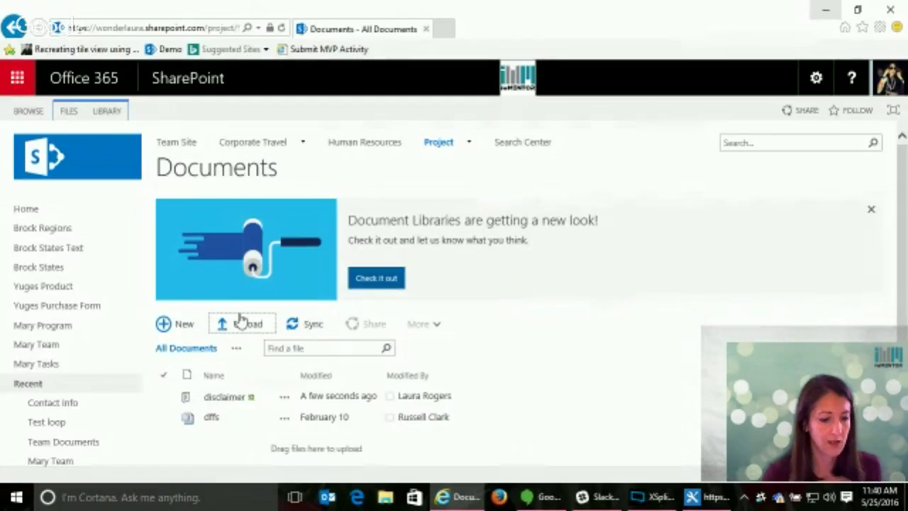
click(283, 397)
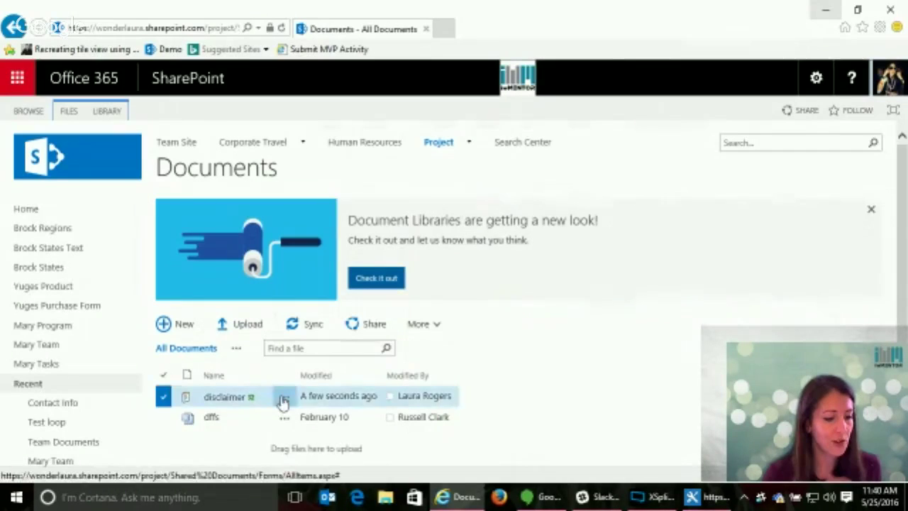
click(434, 400)
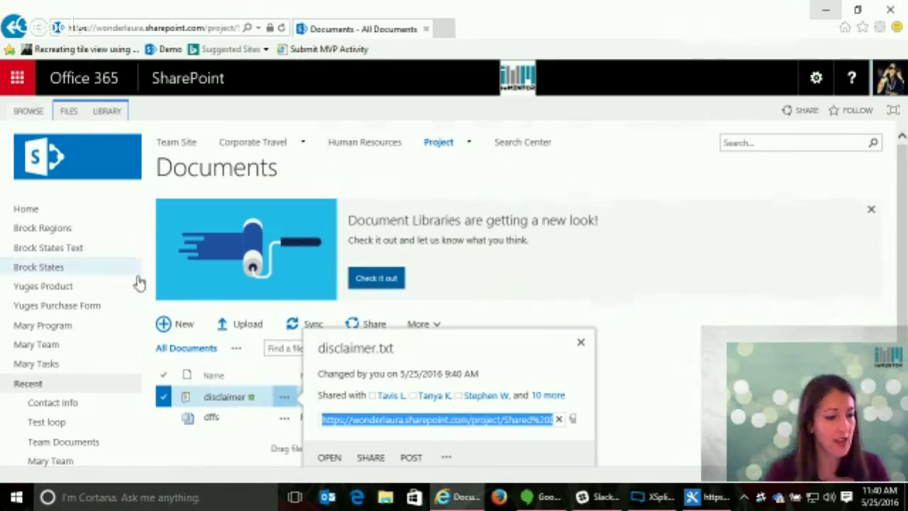
Step: Return to the Project site's home page and find the list of subsites in its site contents
mouse_move(441, 147)
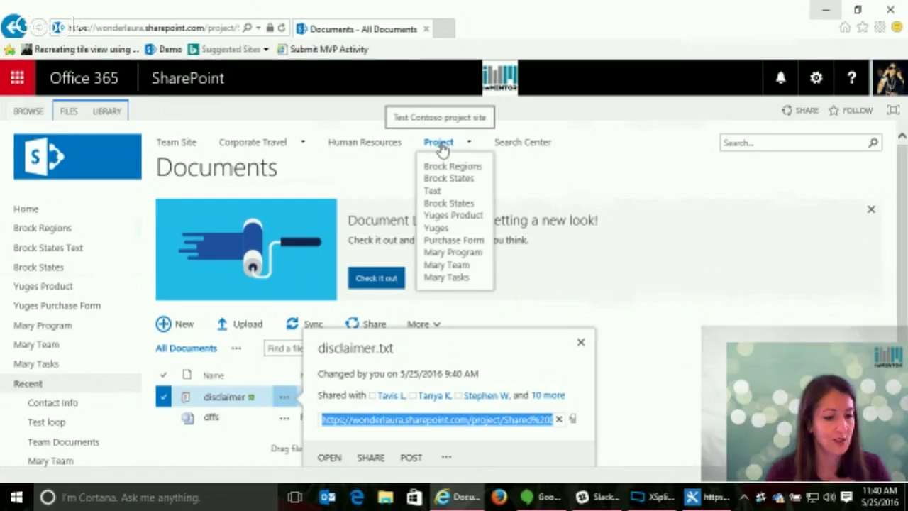
click(440, 143)
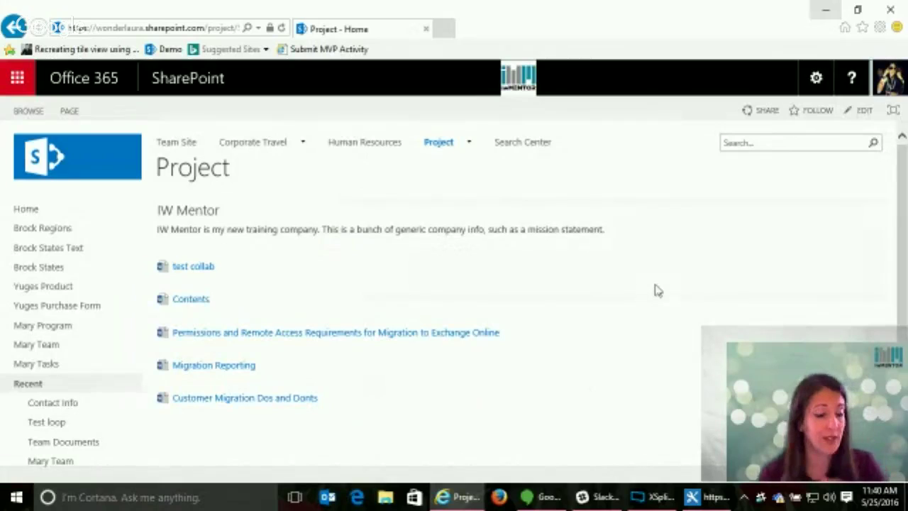
scroll(507, 238, down, 2)
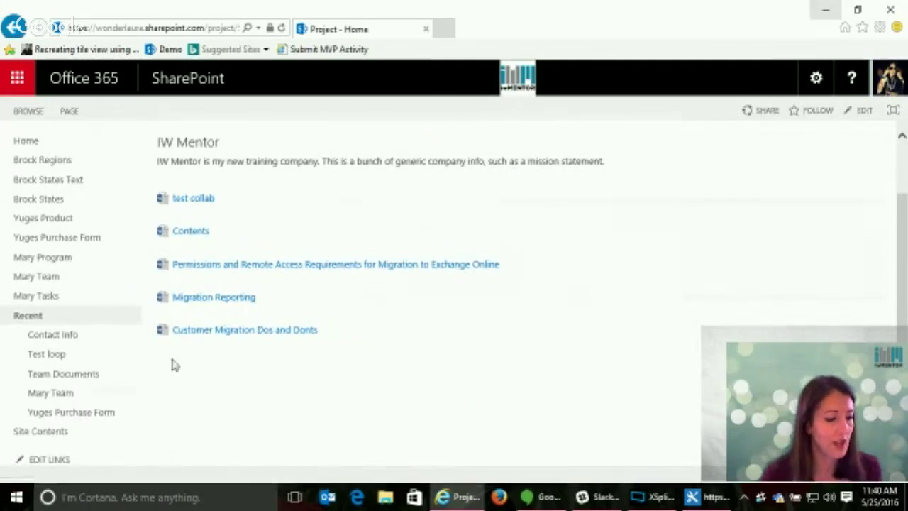
click(39, 437)
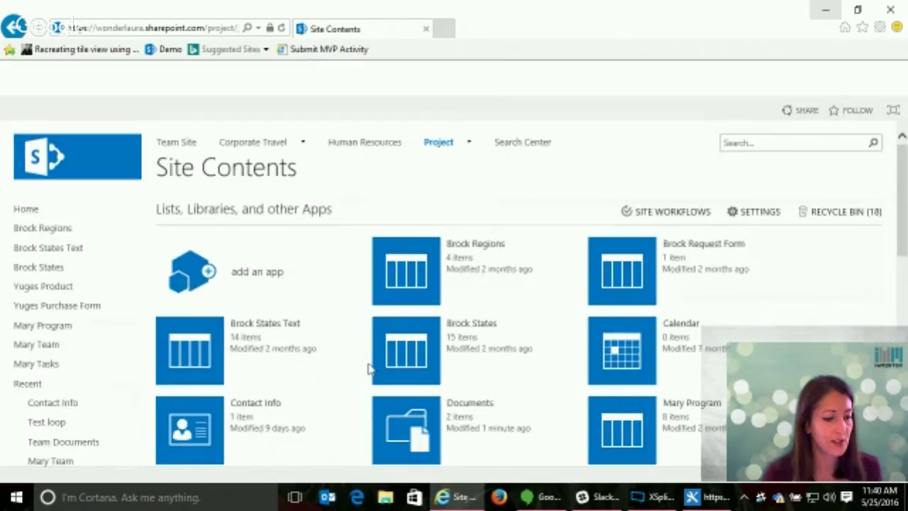
scroll(367, 368, down, 5)
scroll(369, 367, down, 4)
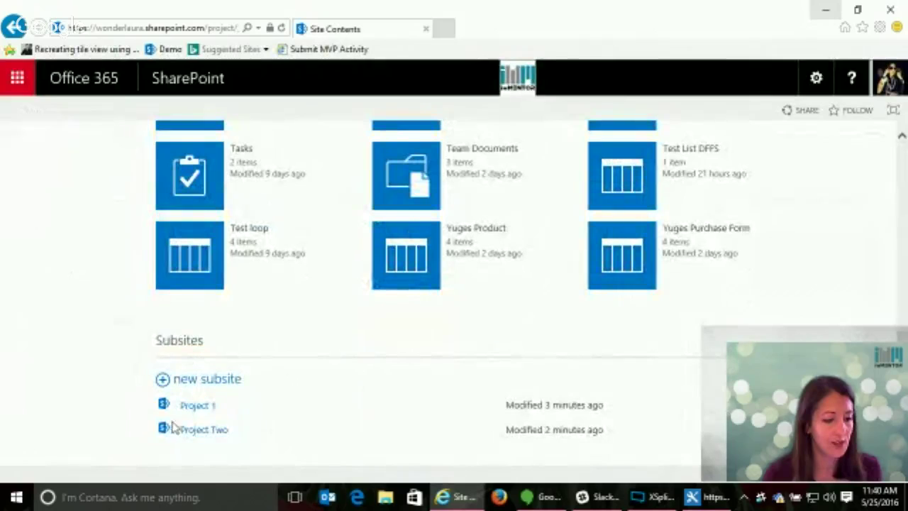
Step: Open the Project 1 subsite and put its home page into edit mode
click(199, 406)
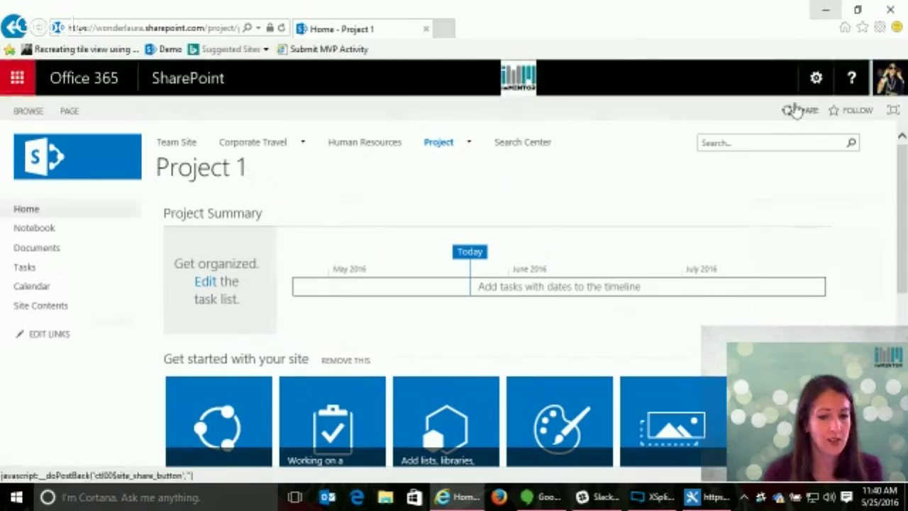
click(815, 81)
click(497, 236)
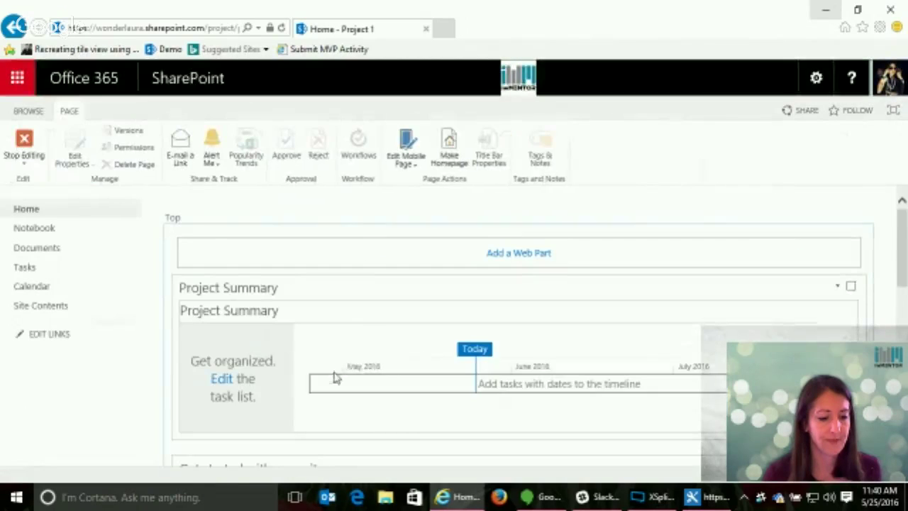
Step: Remove the Get started with your site web part from the page and start adding a web part to the Top zone
scroll(419, 362, down, 1)
click(361, 408)
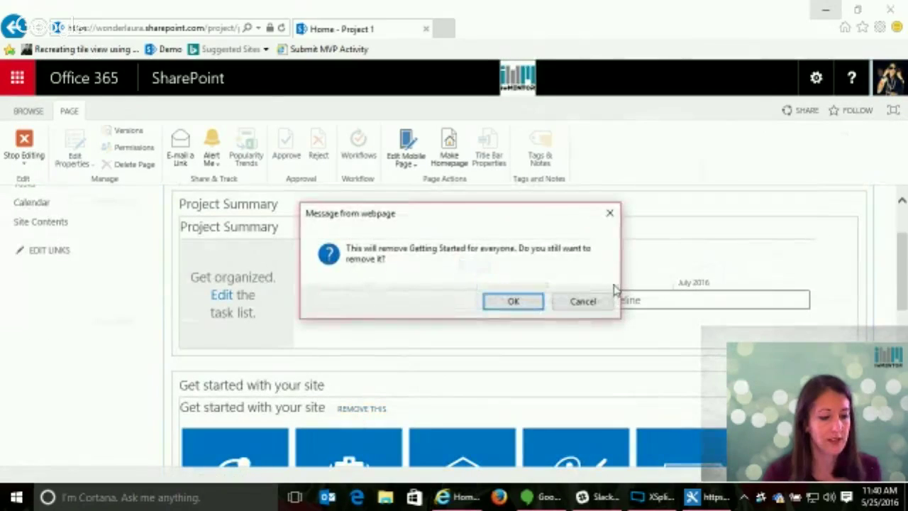
click(533, 305)
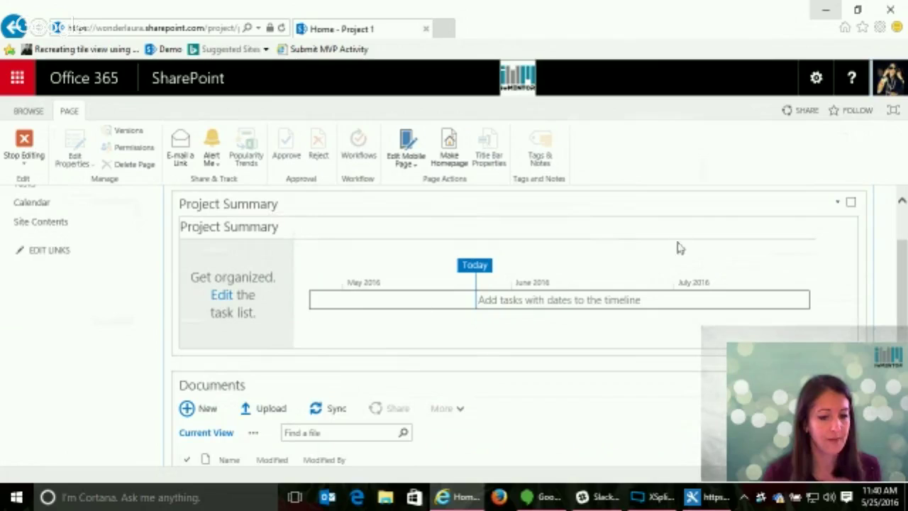
scroll(544, 248, up, 1)
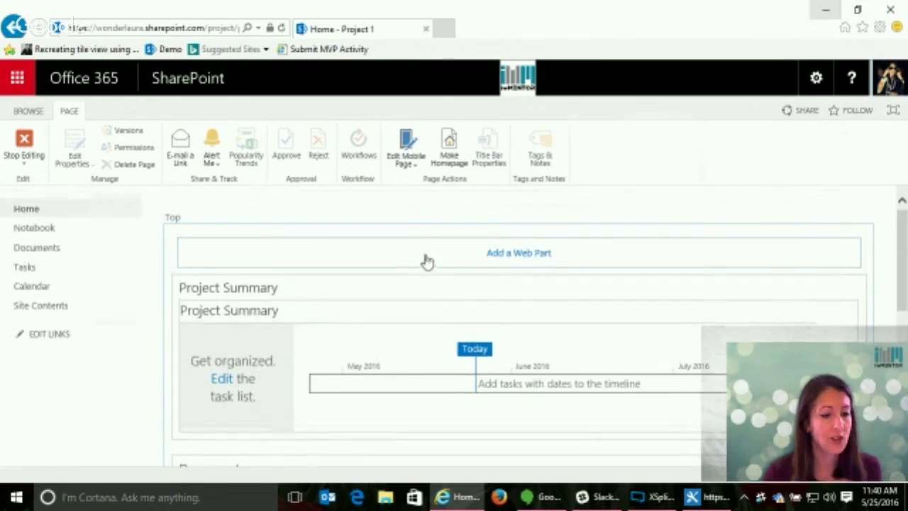
click(502, 253)
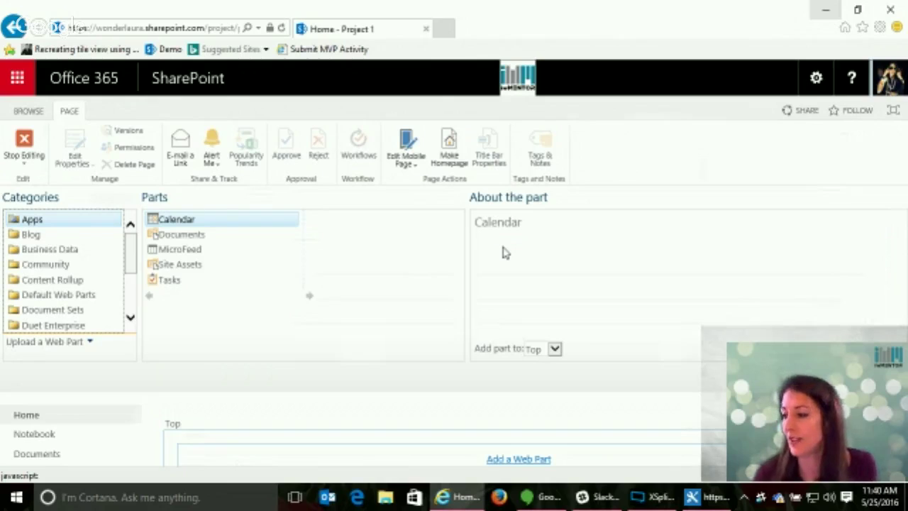
click(92, 343)
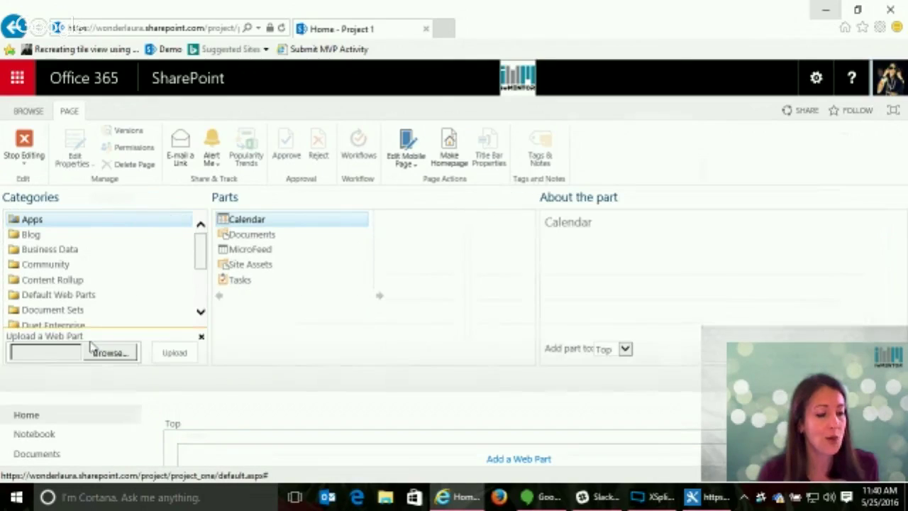
click(106, 351)
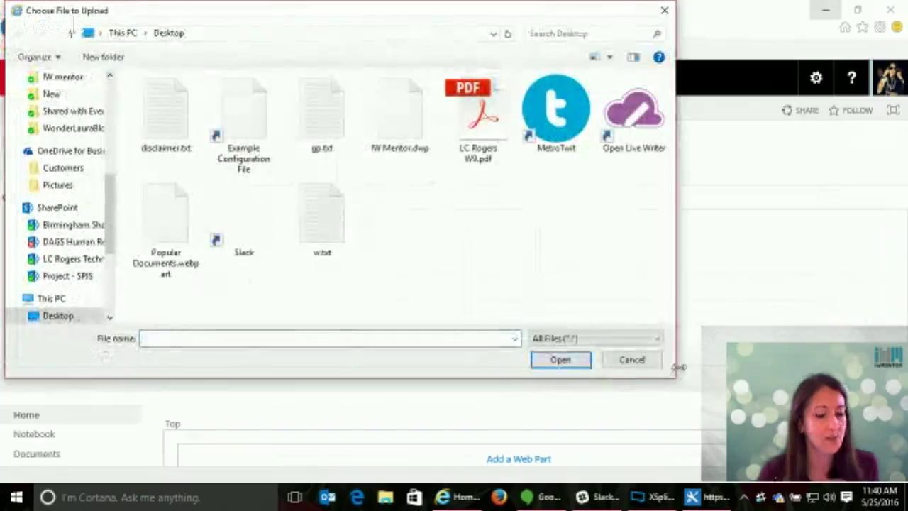
click(642, 362)
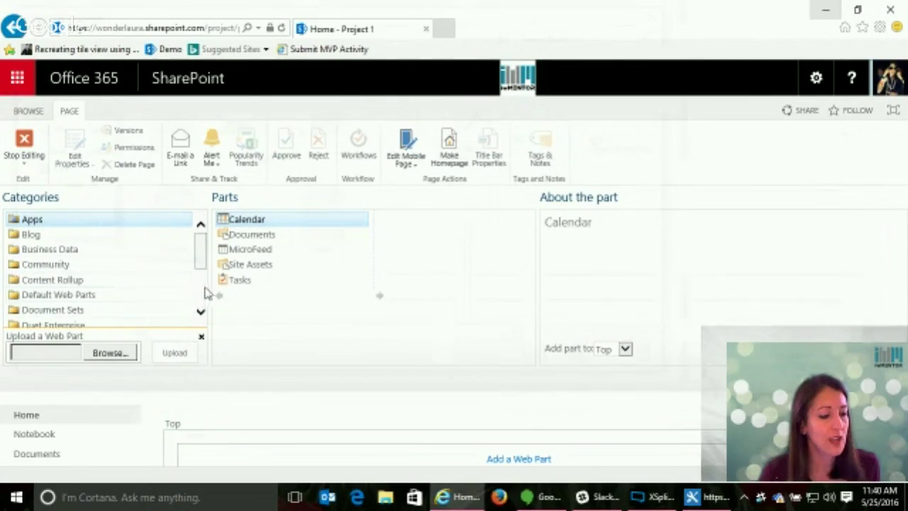
Step: Add a Content Editor web part from the Media and Content category to the Top zone
scroll(169, 286, down, 3)
click(95, 268)
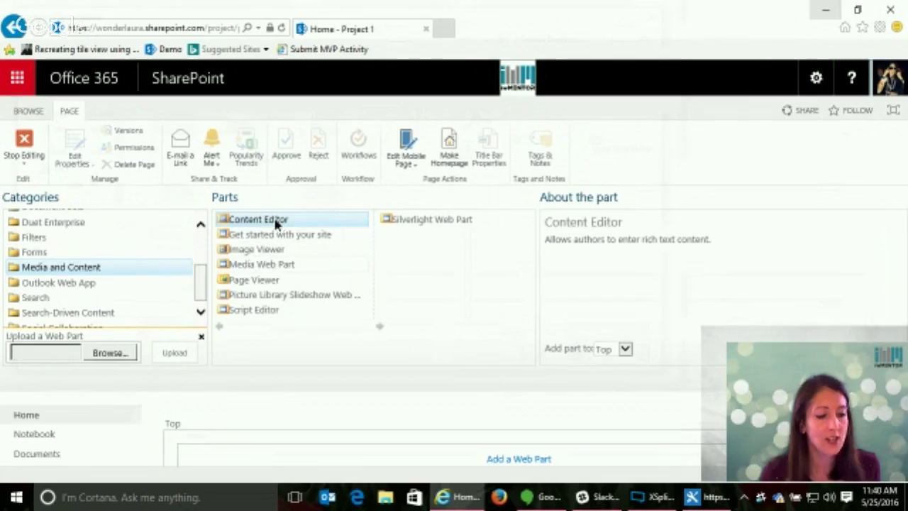
click(806, 352)
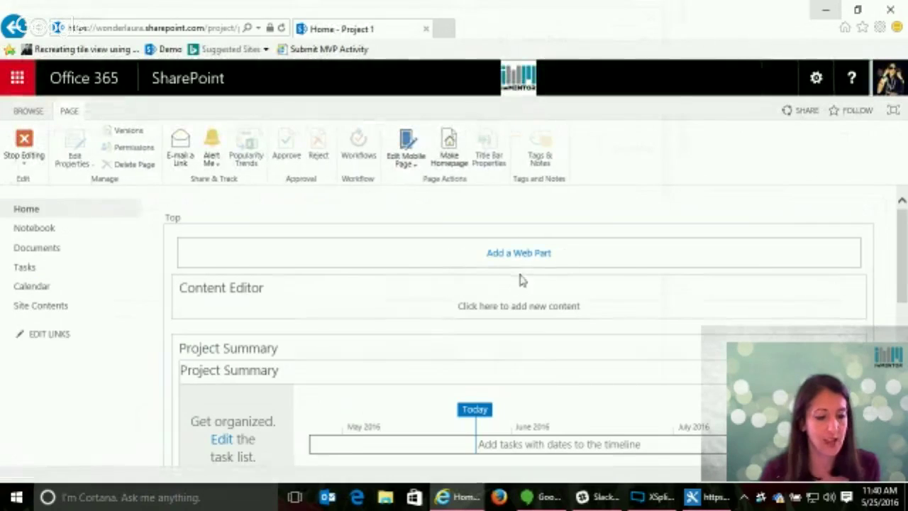
Step: Set the Content Editor web part's content link to the copied disclaimer.txt address and save its settings
click(837, 286)
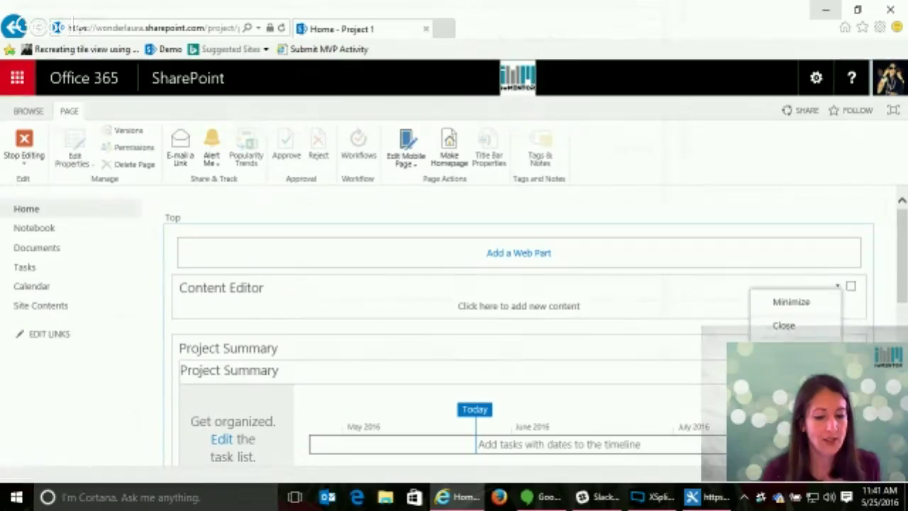
click(799, 373)
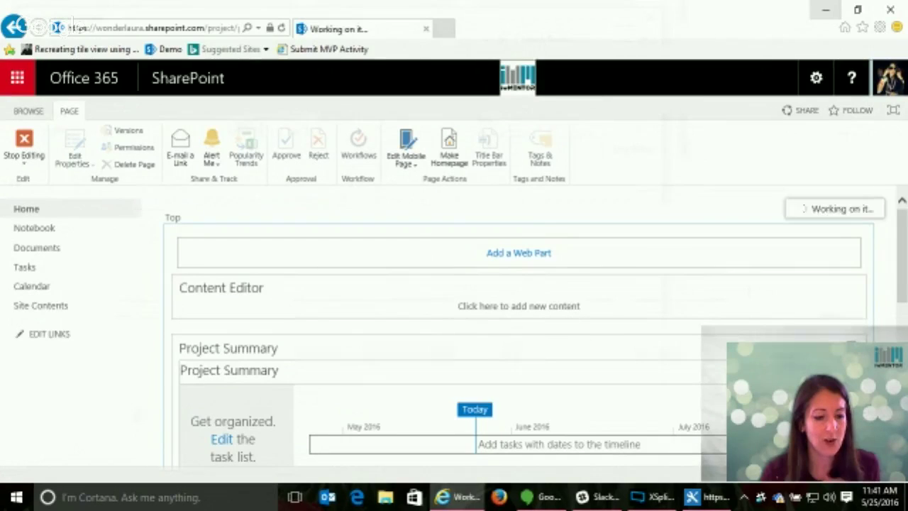
click(756, 283)
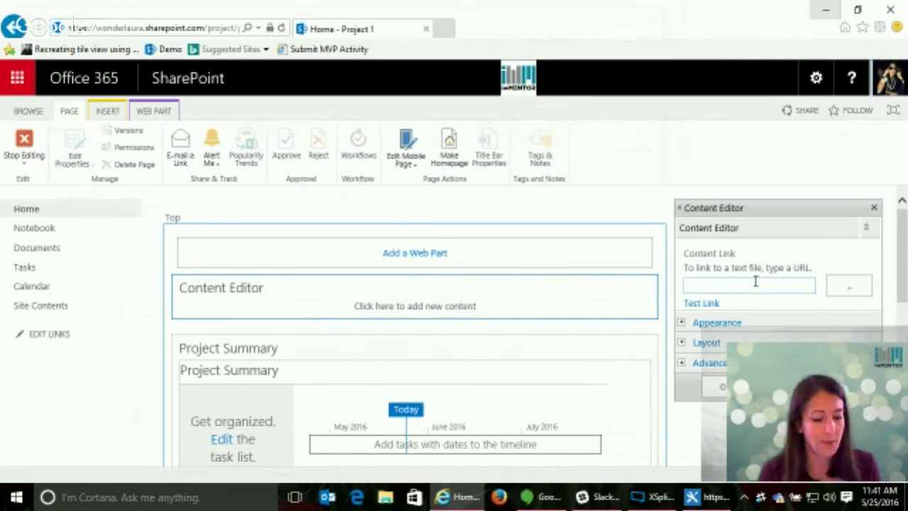
key(ctrl+v)
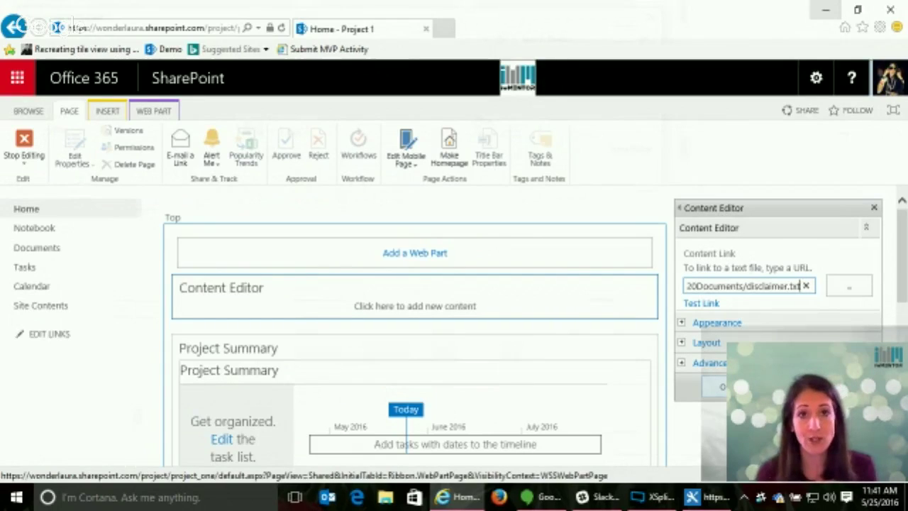
click(728, 387)
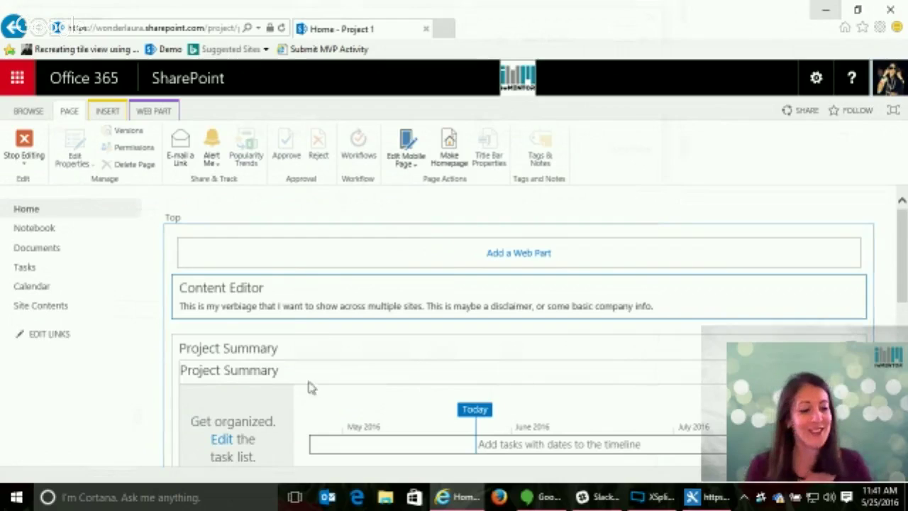
Step: Reopen the Content Editor web part's settings, title it Disclaimer Text and save the change
mouse_move(425, 289)
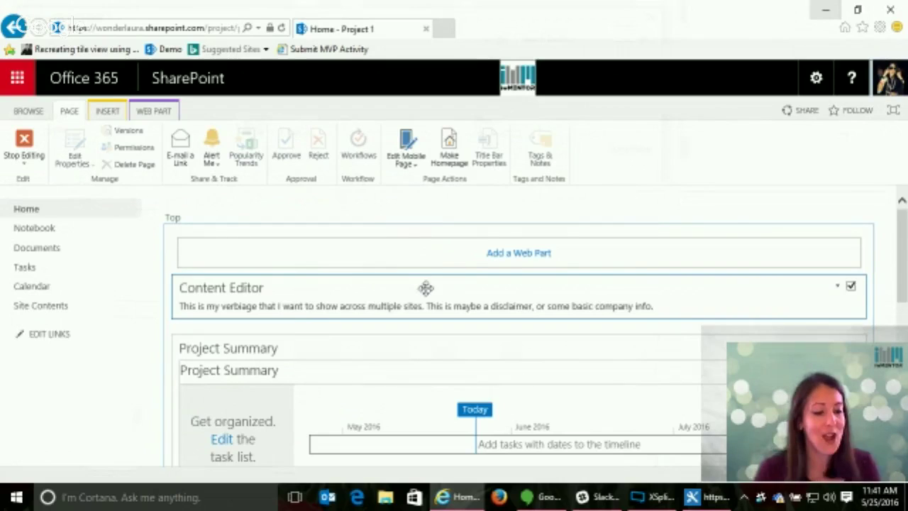
click(841, 287)
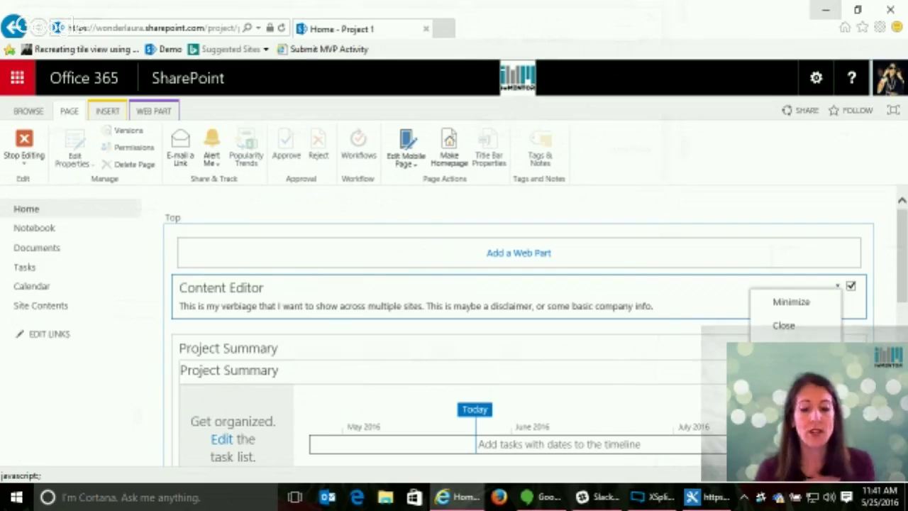
click(827, 301)
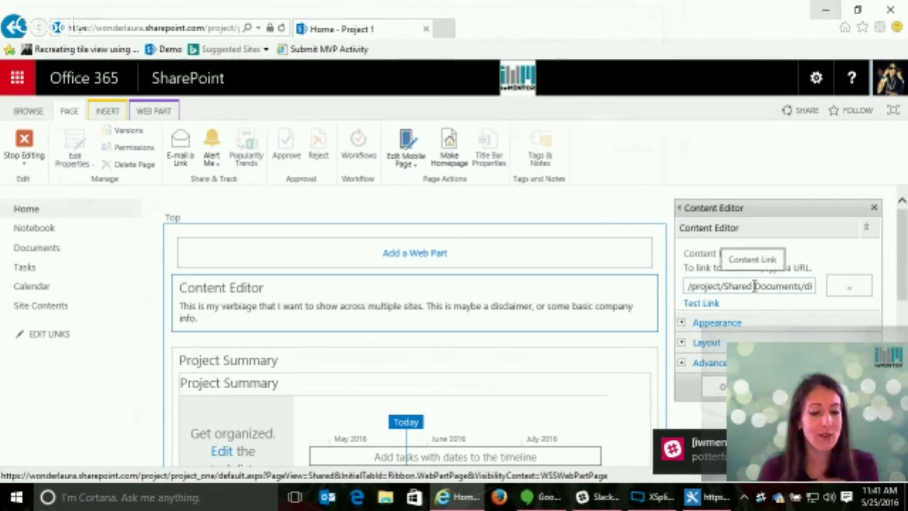
click(753, 286)
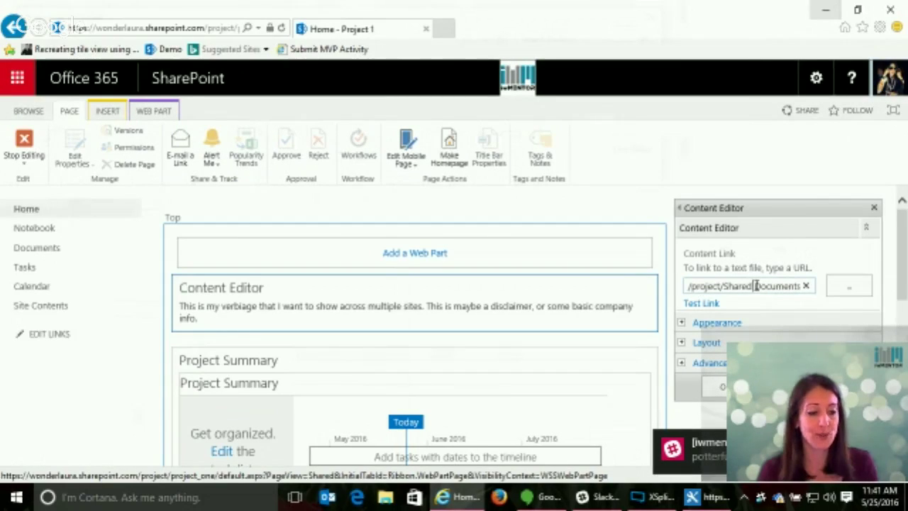
click(681, 322)
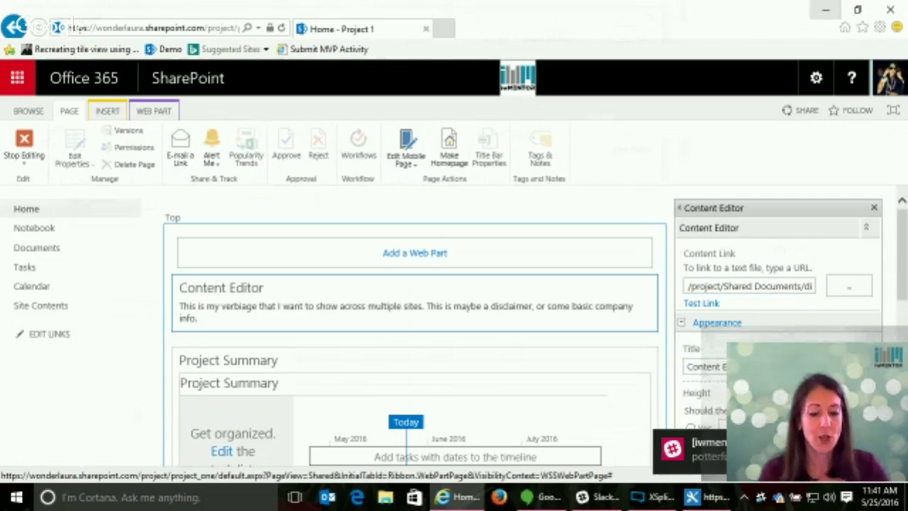
drag(716, 369, 655, 371)
text(Dis)
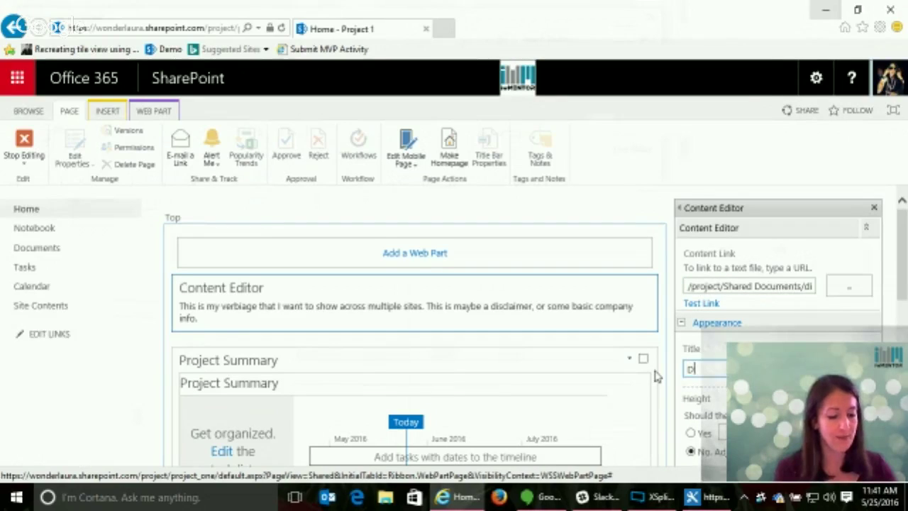
text(claime)
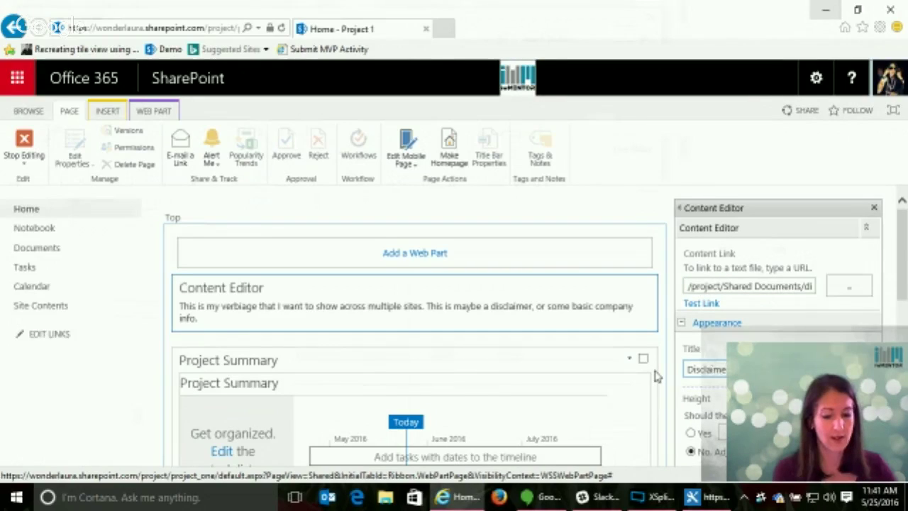
text(r Text)
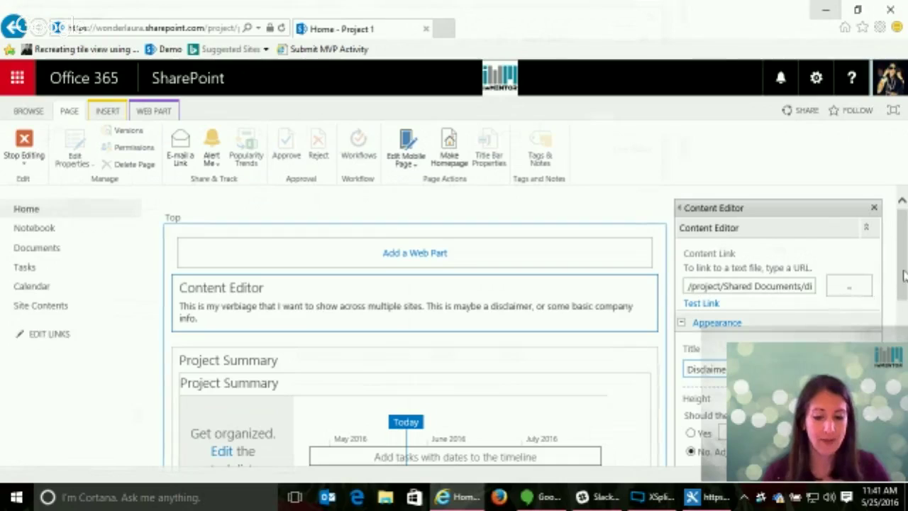
scroll(902, 276, down, 3)
drag(902, 298, 902, 337)
click(725, 422)
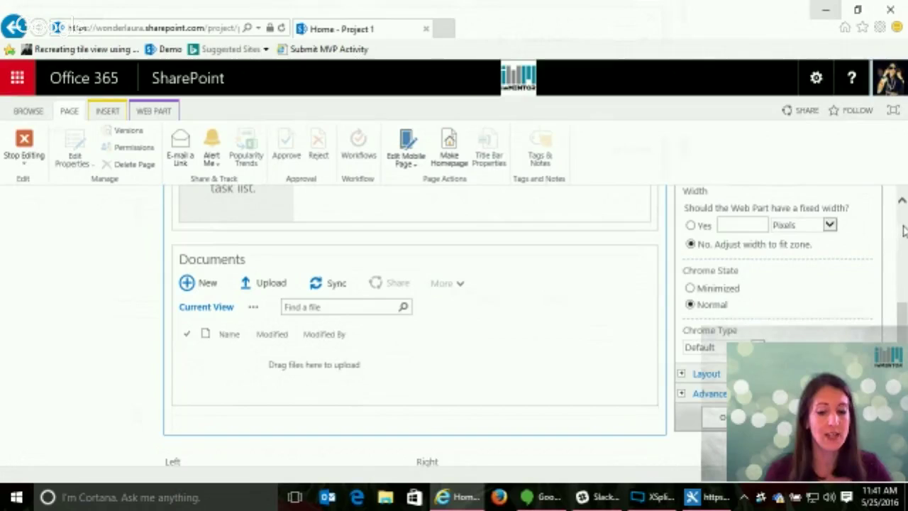
scroll(902, 234, up, 5)
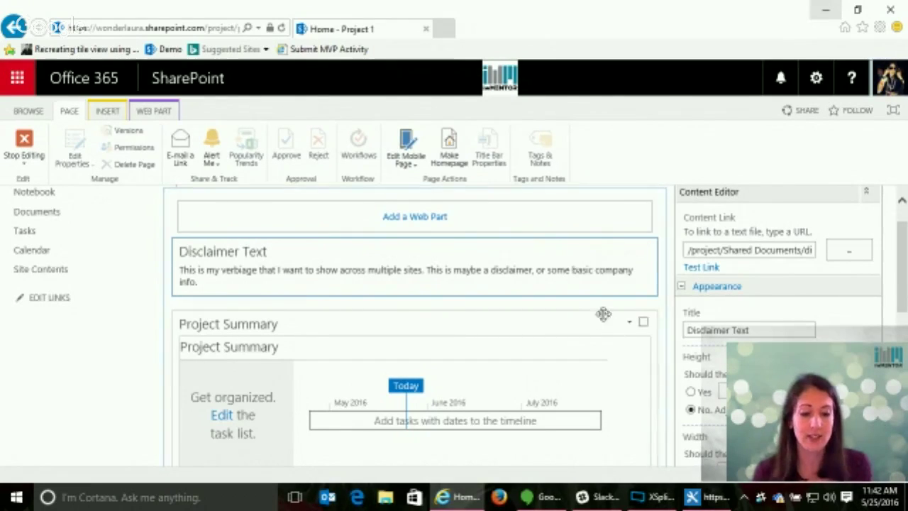
scroll(851, 283, down, 5)
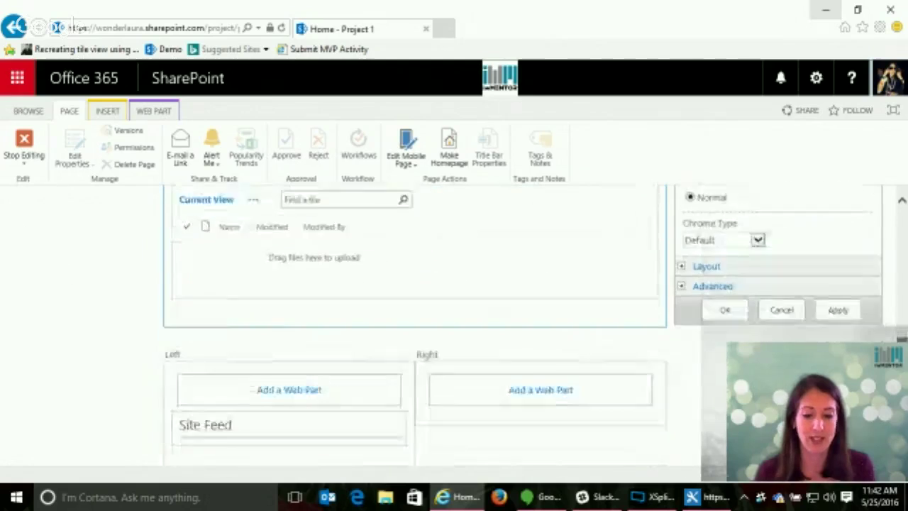
click(720, 278)
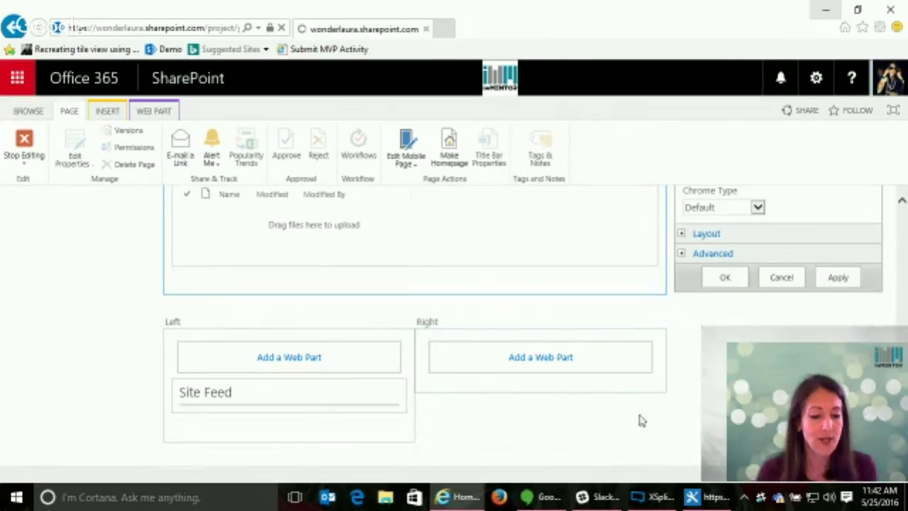
Step: Switch to disclaimer.txt in Notepad, enclose "want to show across multiple sites" in <b> and </b> tags, and save the file
click(821, 11)
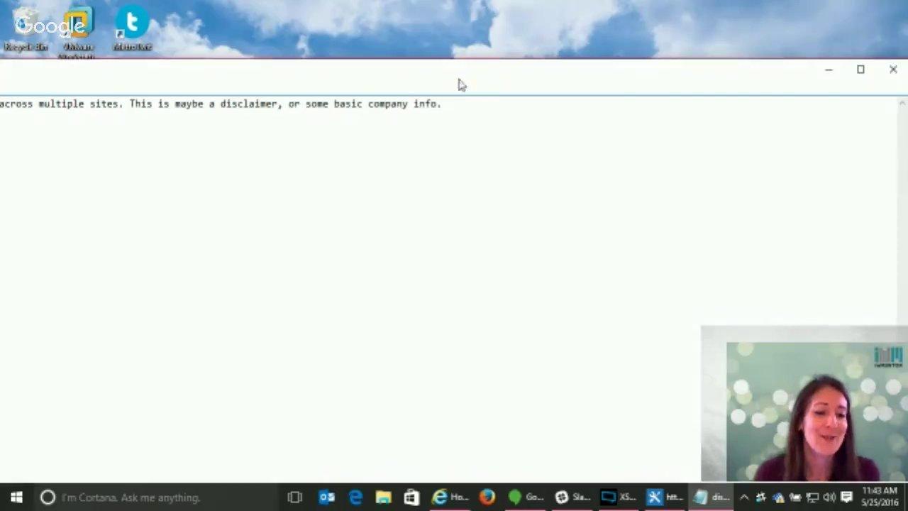
drag(456, 71, 614, 76)
drag(613, 77, 776, 95)
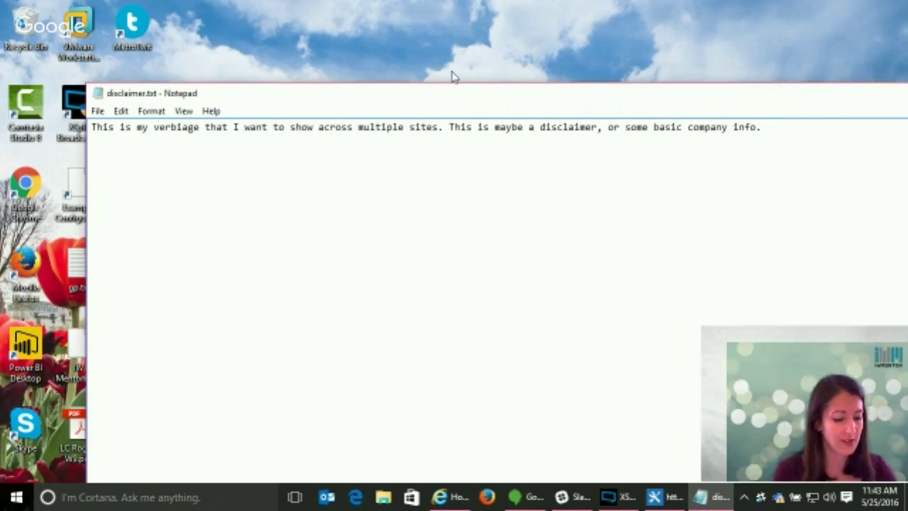
text(<b>)
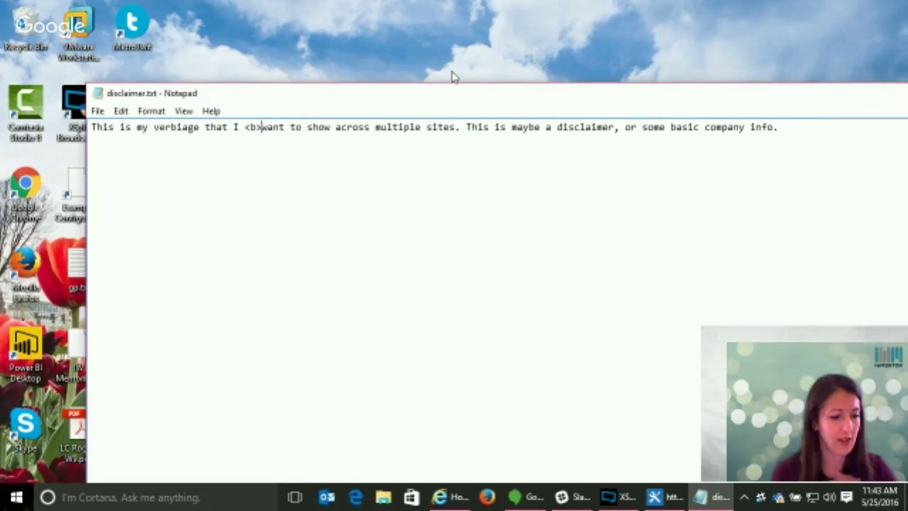
click(458, 127)
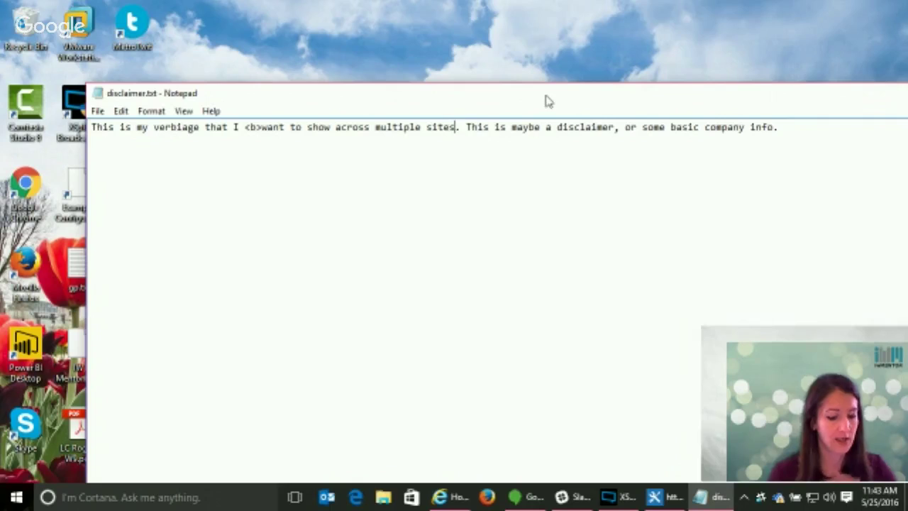
text(</b>)
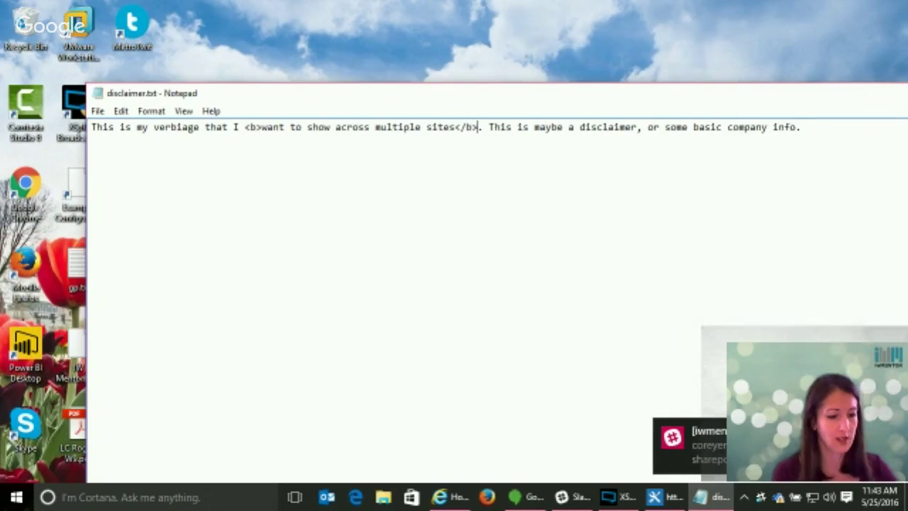
click(98, 111)
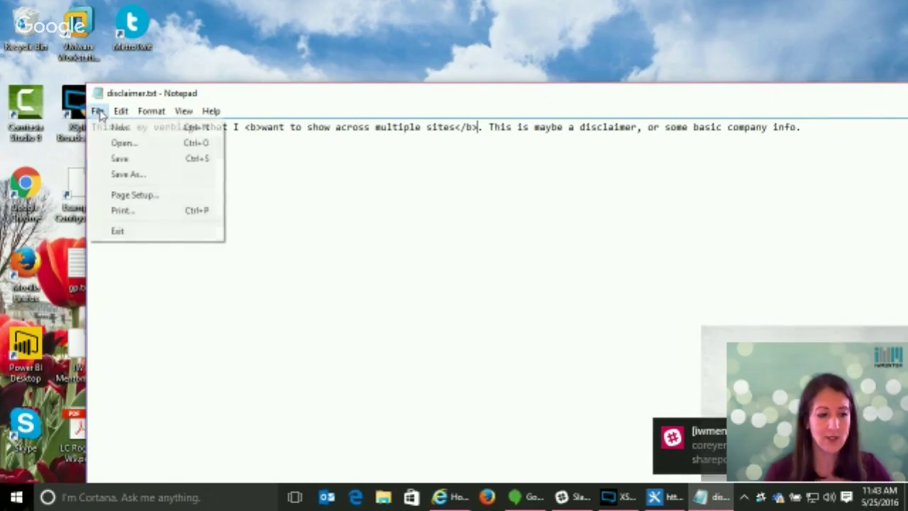
click(117, 159)
Step: Check the Project 1 home page in Internet Explorer with the ribbon hidden, and switch back to disclaimer.txt in Notepad
click(444, 498)
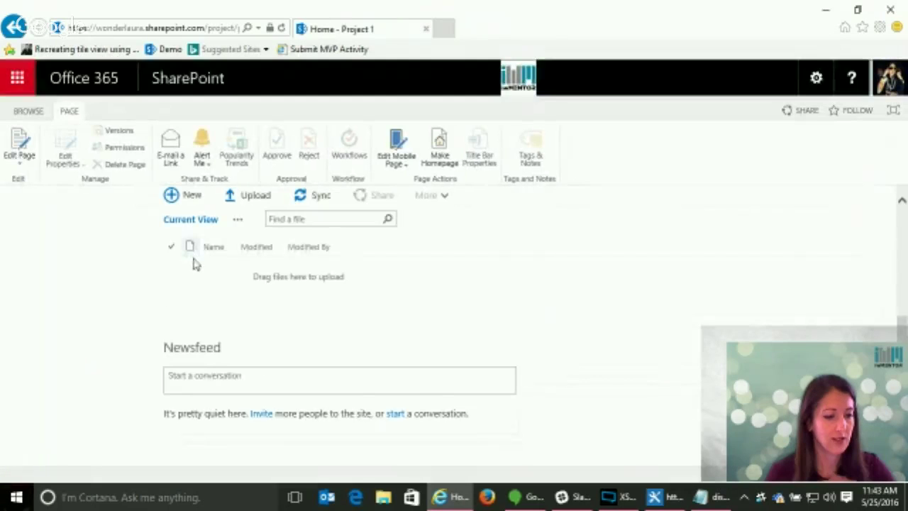
click(28, 111)
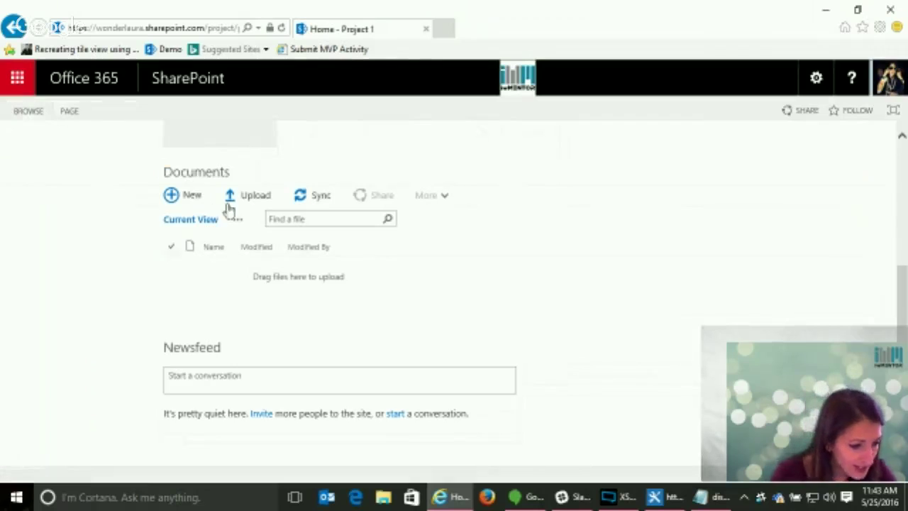
key(alt+Tab)
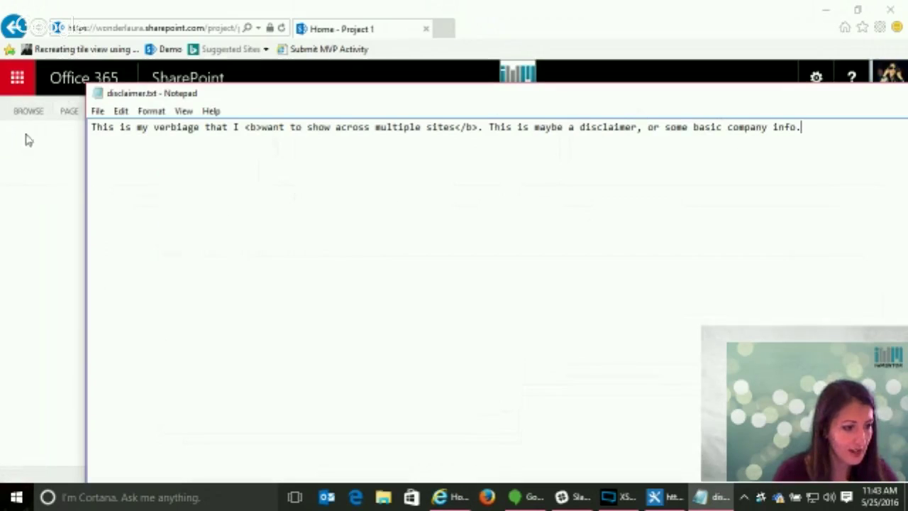
Step: Return to the Project site in Internet Explorer and open its Documents library from the site contents
click(102, 8)
scroll(895, 158, up, 2)
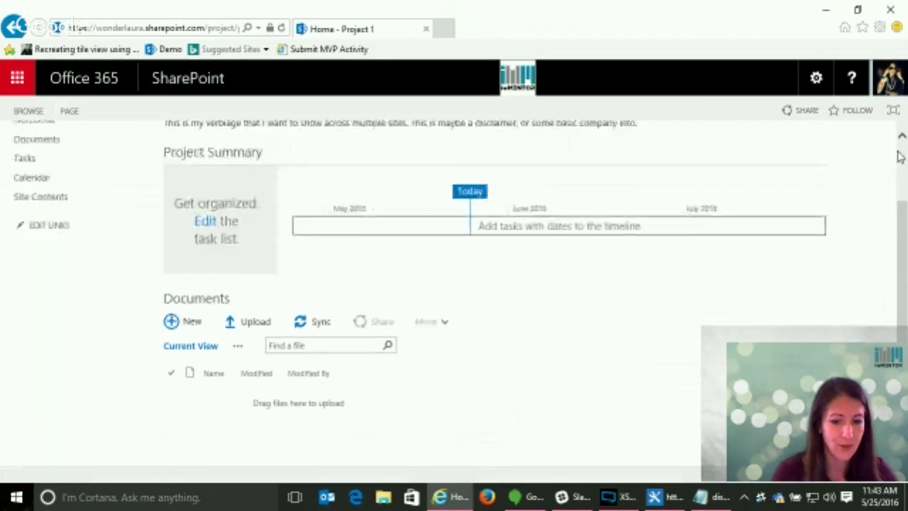
scroll(899, 157, up, 3)
click(433, 143)
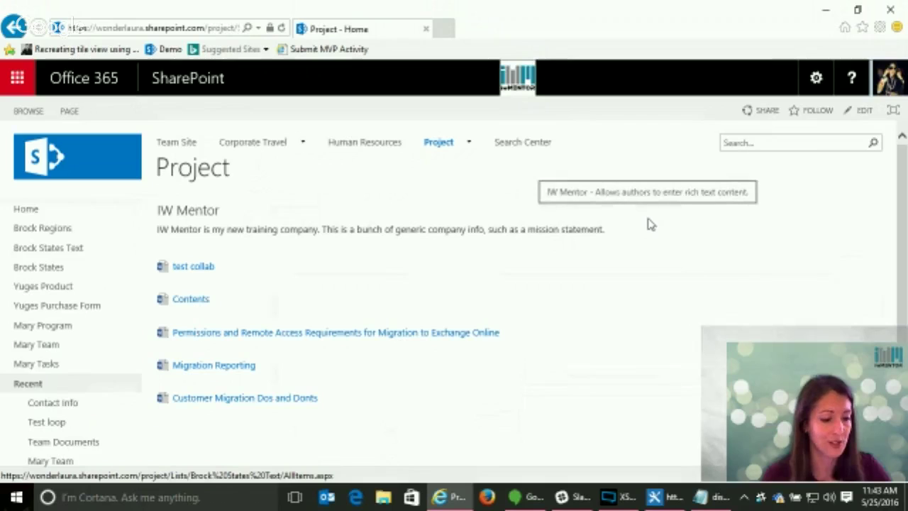
click(815, 78)
click(810, 245)
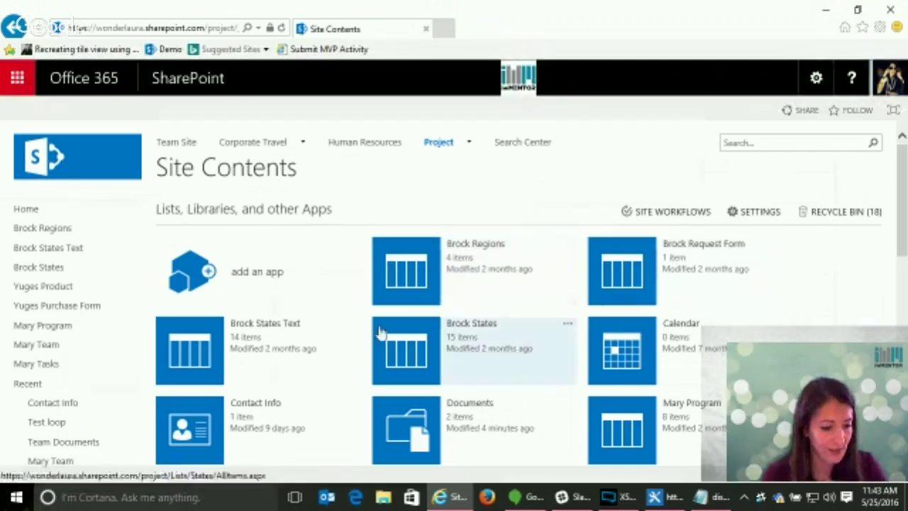
click(423, 426)
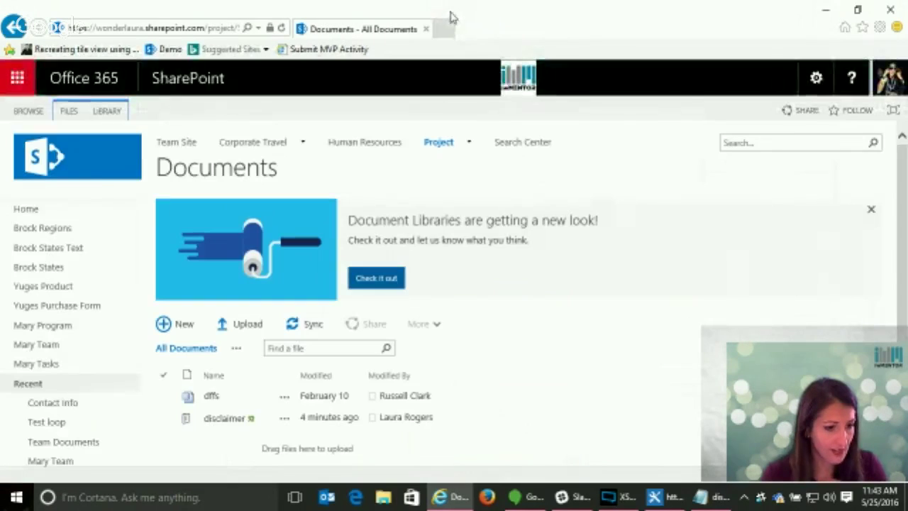
Step: Close the Notepad window and upload the edited disclaimer.txt from the desktop to the Documents library, replacing the existing copy
double_click(449, 14)
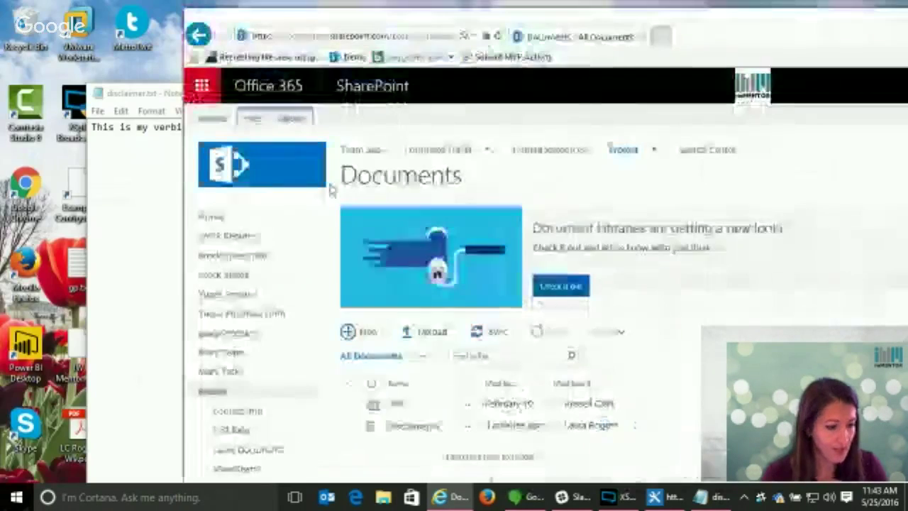
click(162, 93)
drag(810, 101, 702, 117)
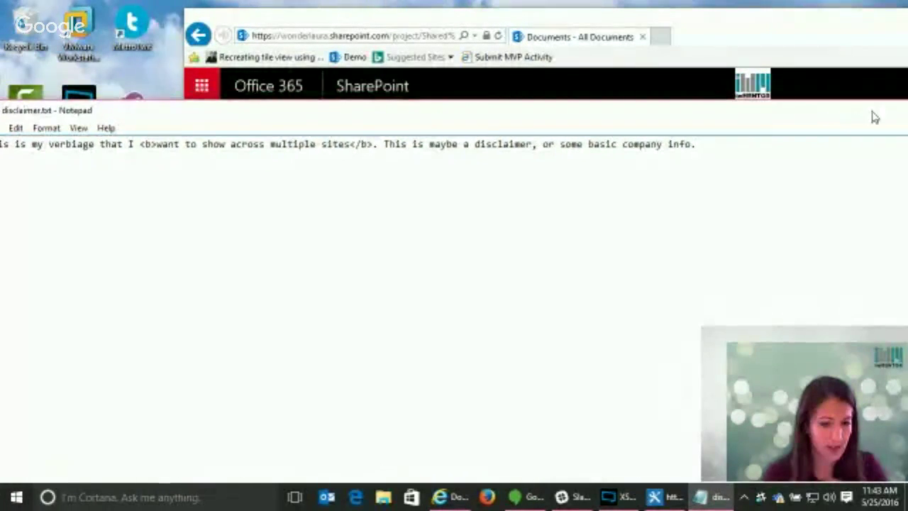
drag(874, 114, 653, 156)
click(746, 157)
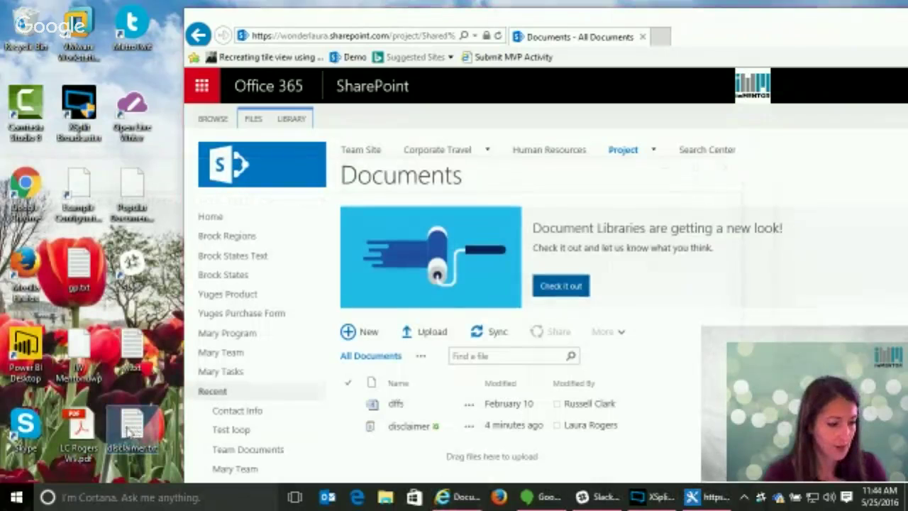
drag(260, 431, 438, 425)
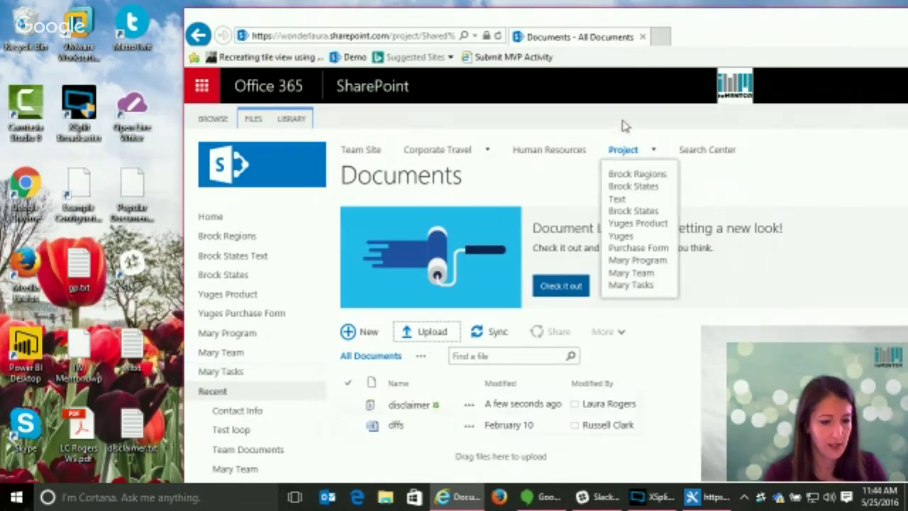
double_click(761, 24)
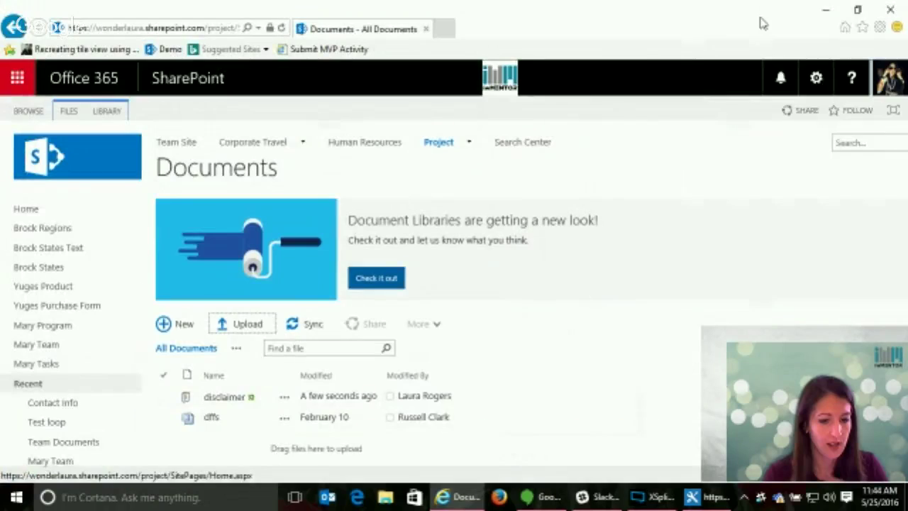
Step: Open the Project 1 subsite from the Project site's contents to check its disclaimer text
click(816, 78)
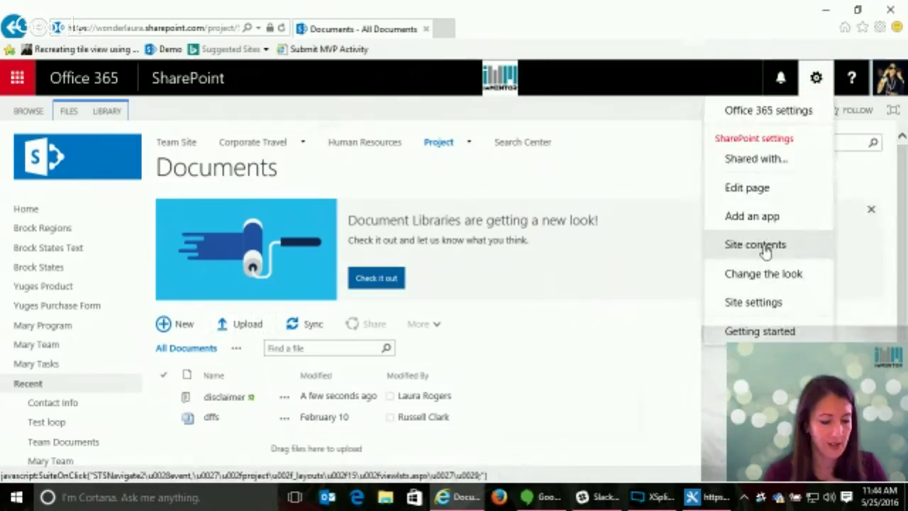
click(763, 248)
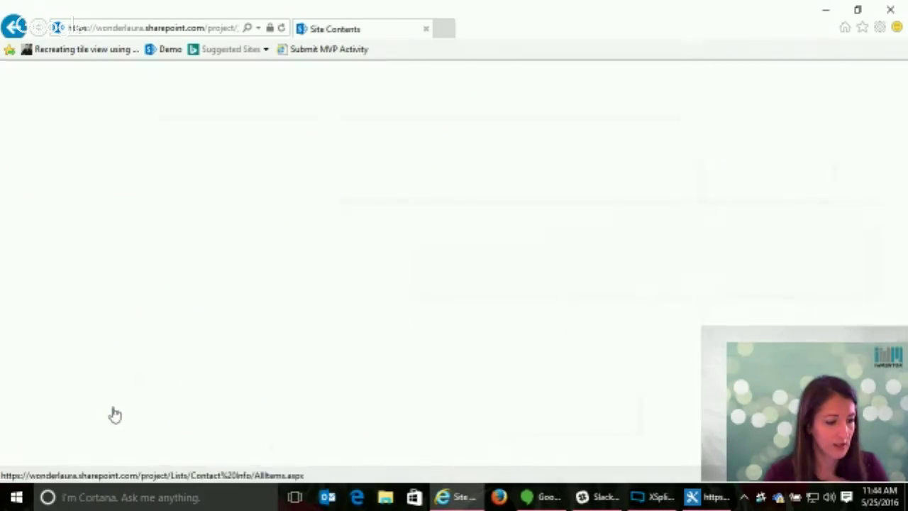
scroll(115, 415, down, 3)
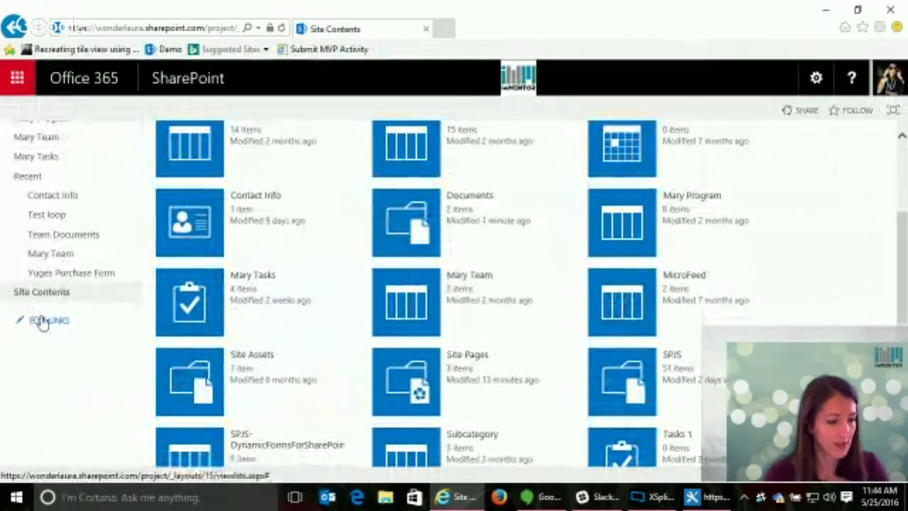
scroll(134, 326, down, 5)
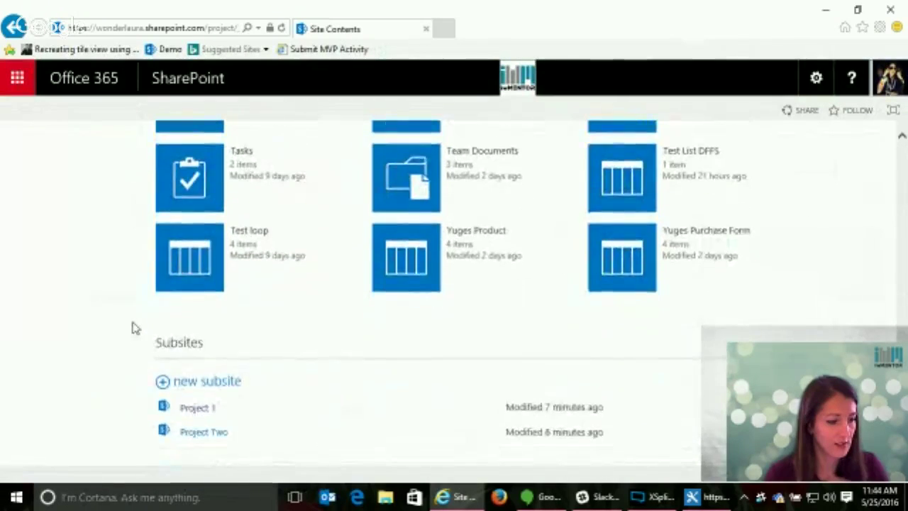
scroll(132, 325, up, 5)
scroll(92, 324, down, 5)
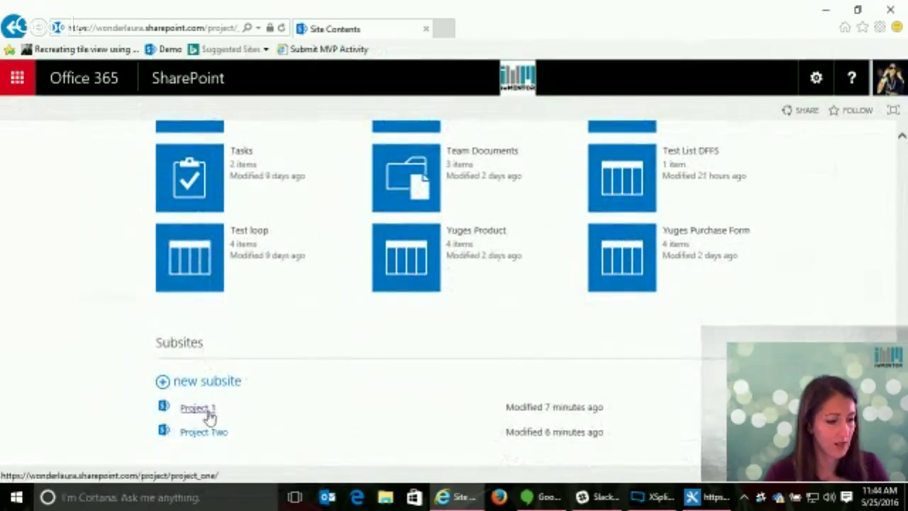
click(206, 412)
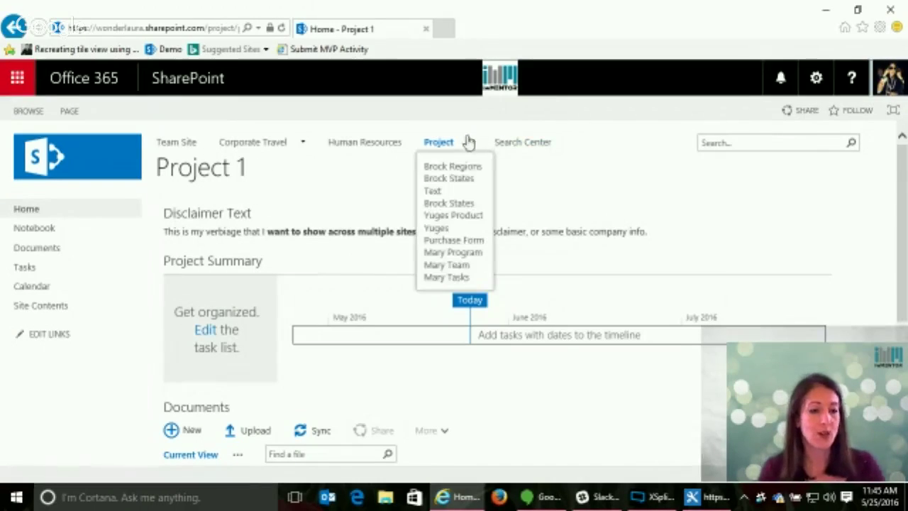
Step: Open the Project Two subsite from the Project site's contents and remove the Get started with your site tiles from its home page
click(40, 305)
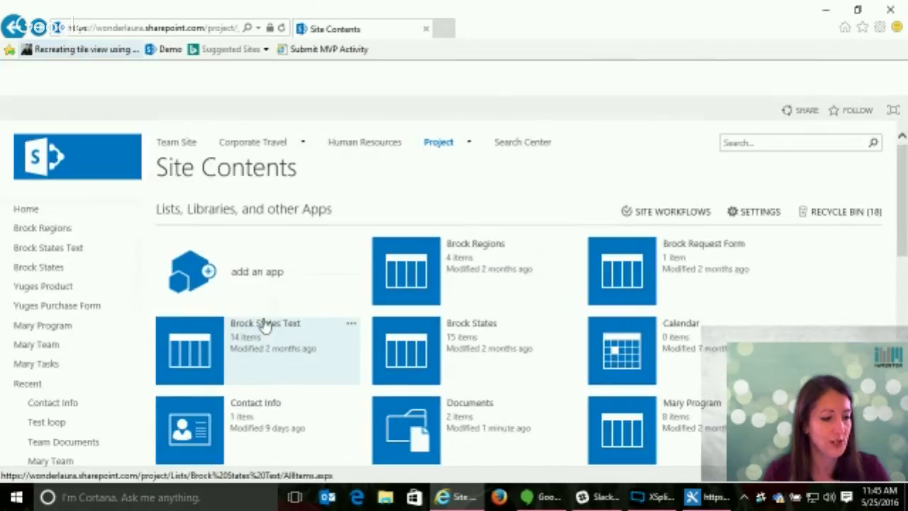
scroll(264, 324, down, 5)
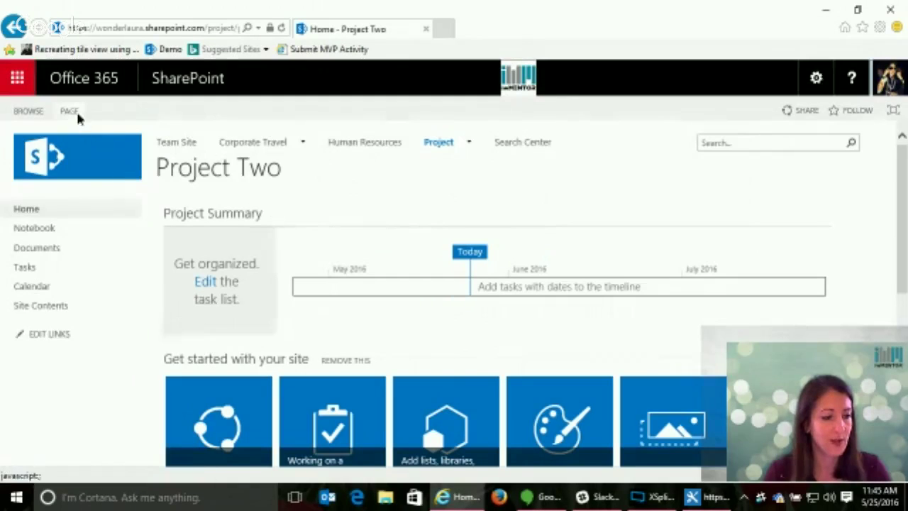
click(75, 115)
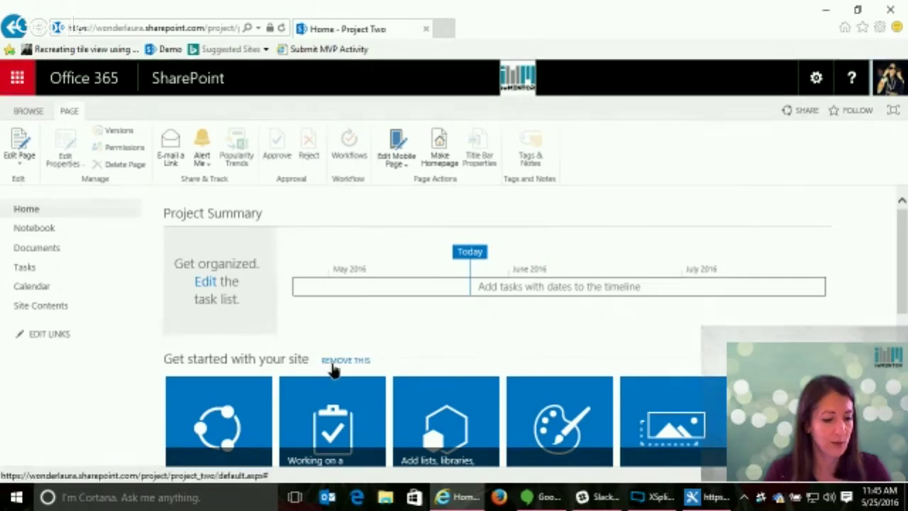
click(333, 364)
click(513, 301)
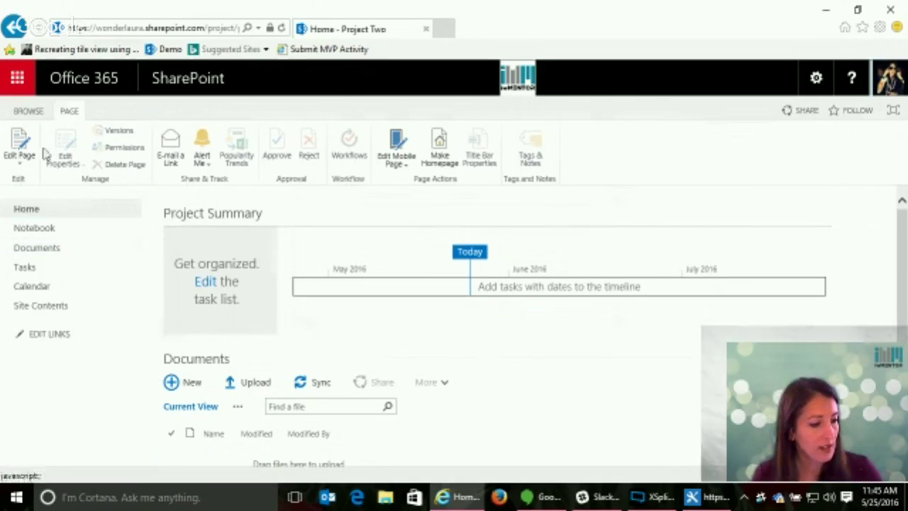
Step: Put the Project Two home page in edit mode and add a Content Editor web part from Media and Content to the Top zone
click(19, 146)
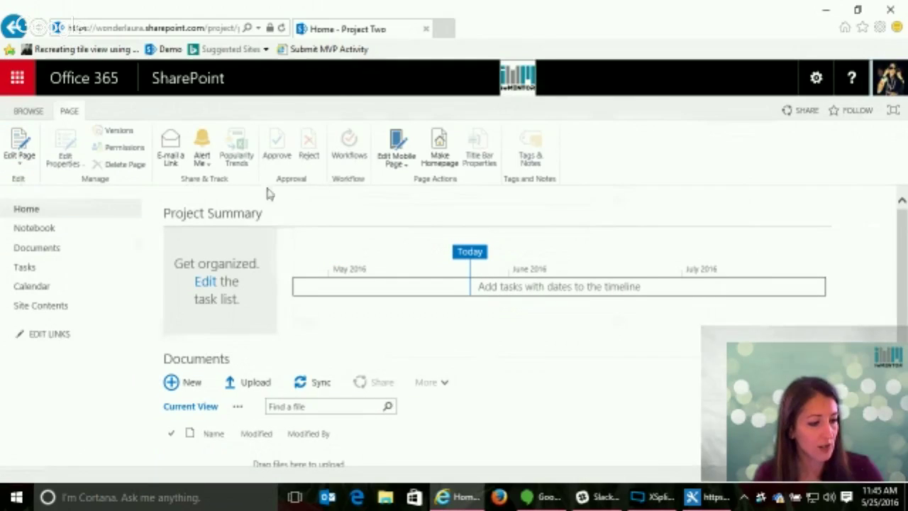
click(486, 257)
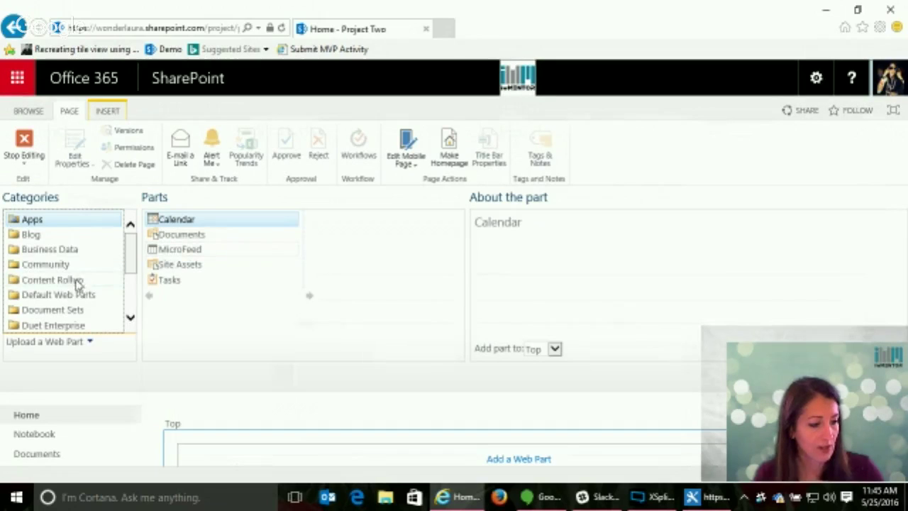
scroll(134, 305, down, 3)
click(61, 264)
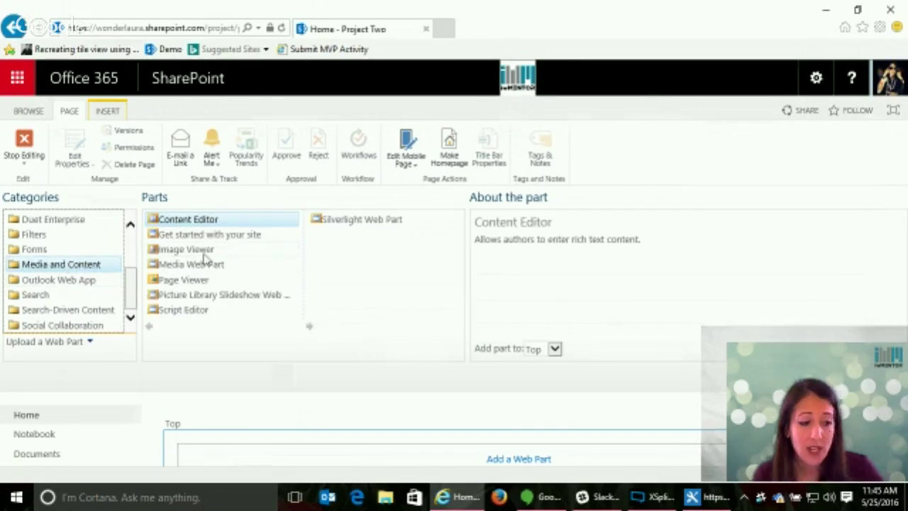
click(699, 369)
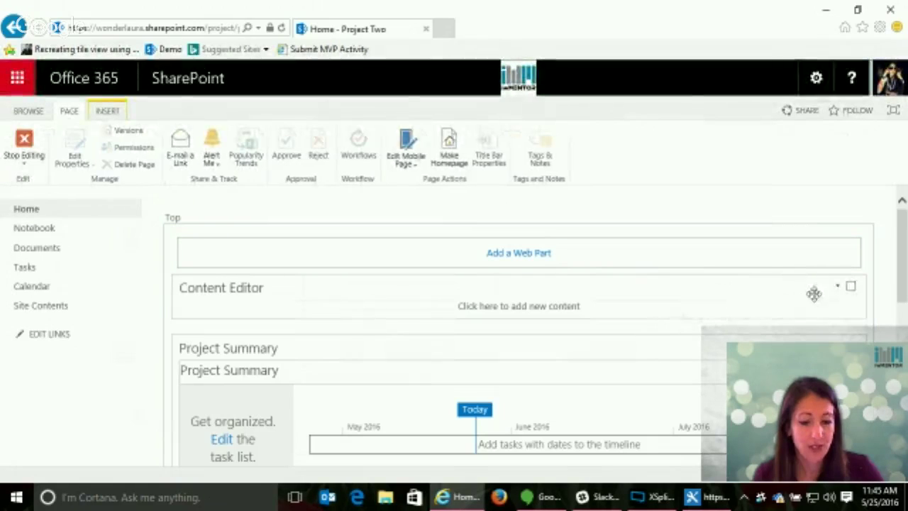
Step: Set the new Content Editor web part's content link to the copied disclaimer.txt address and save the page
click(837, 287)
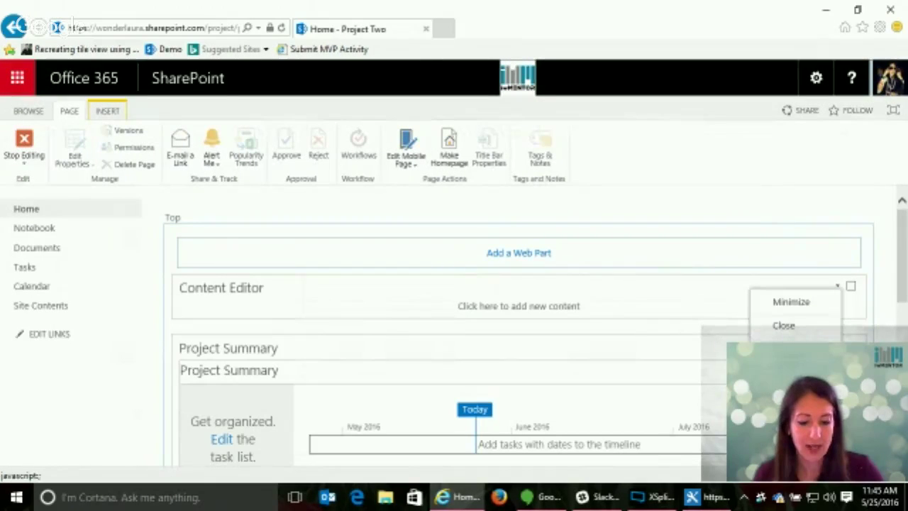
click(797, 374)
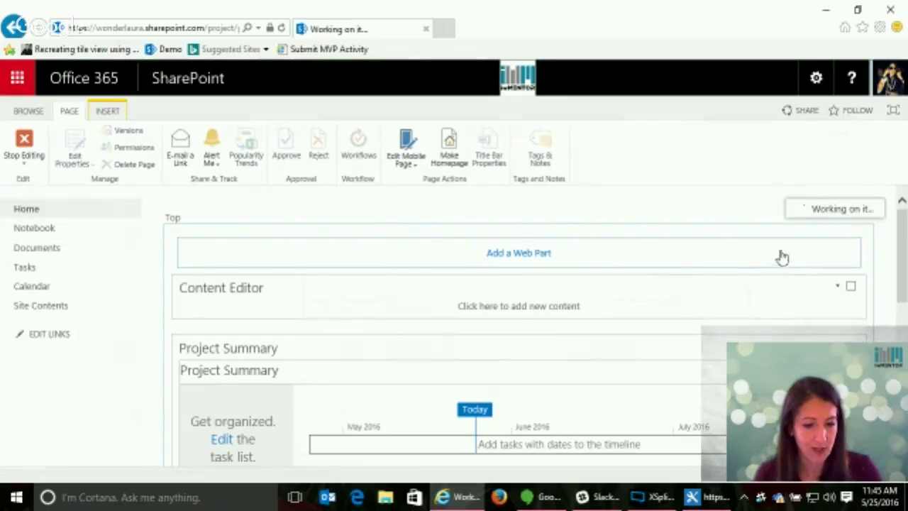
click(750, 288)
key(ctrl+v)
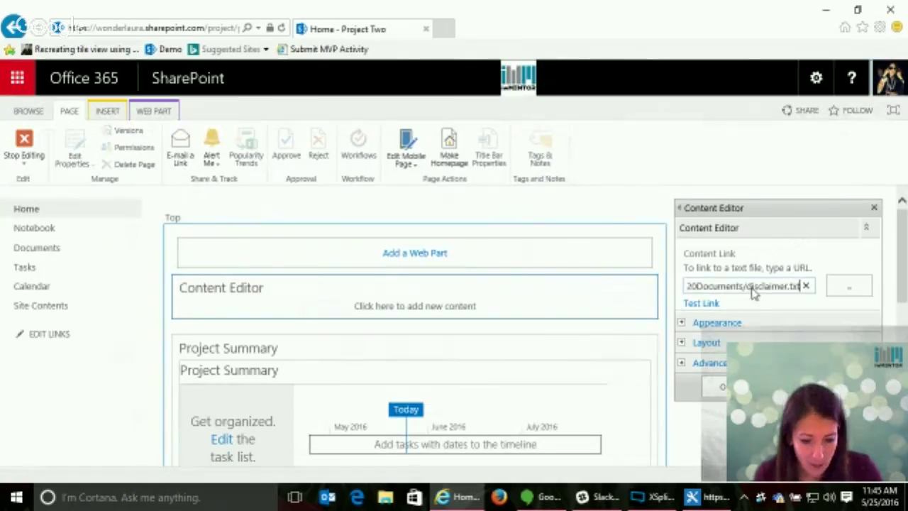
click(720, 388)
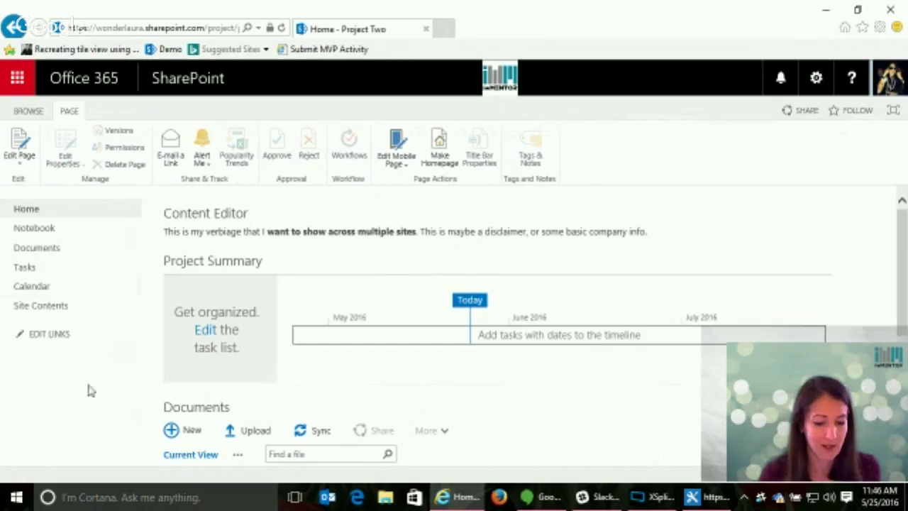
Step: Create a custom list named Disclaimer on the Project Two site and open it
mouse_move(711, 502)
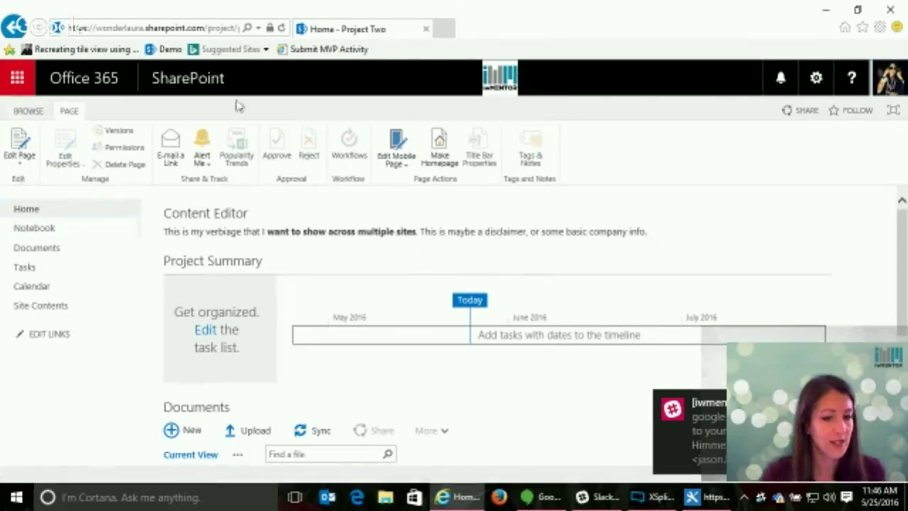
click(817, 78)
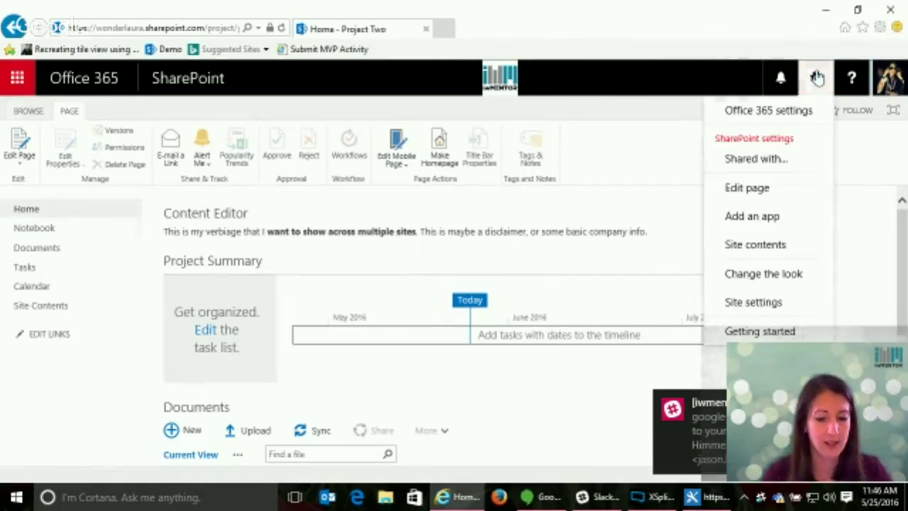
click(760, 217)
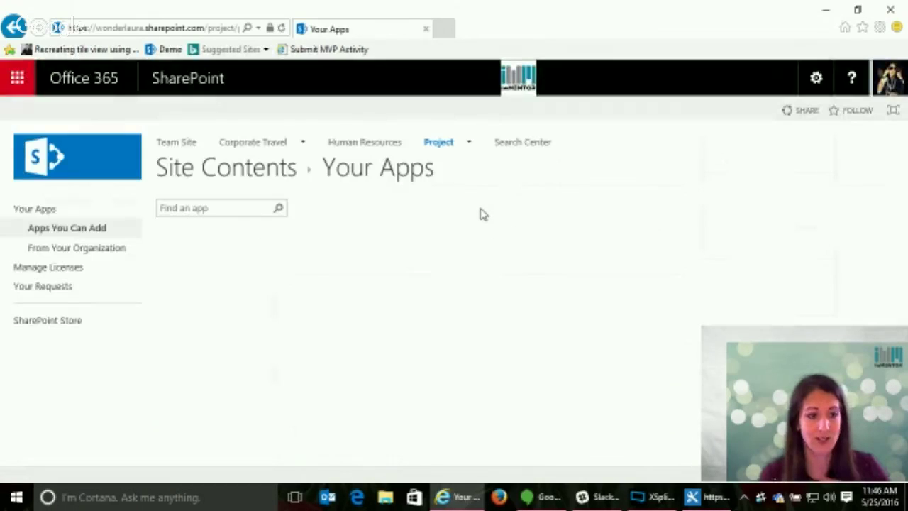
click(319, 296)
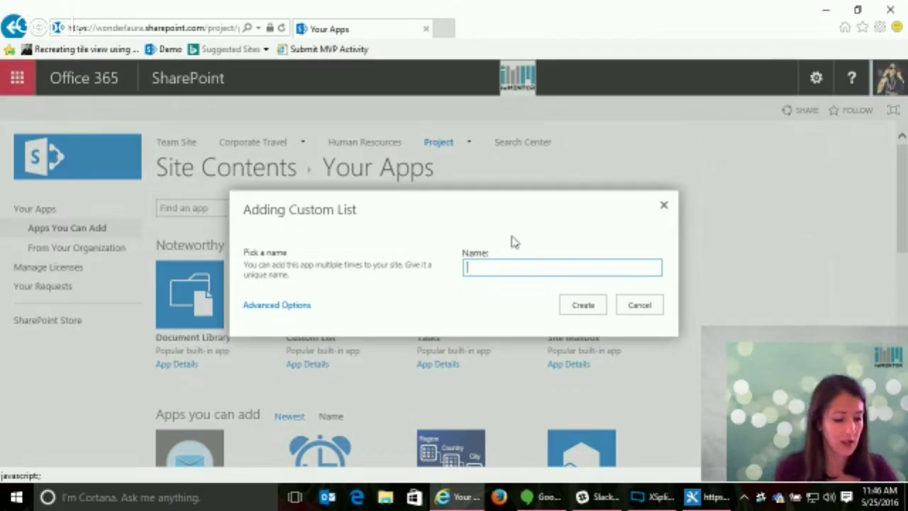
text(Disclaimer)
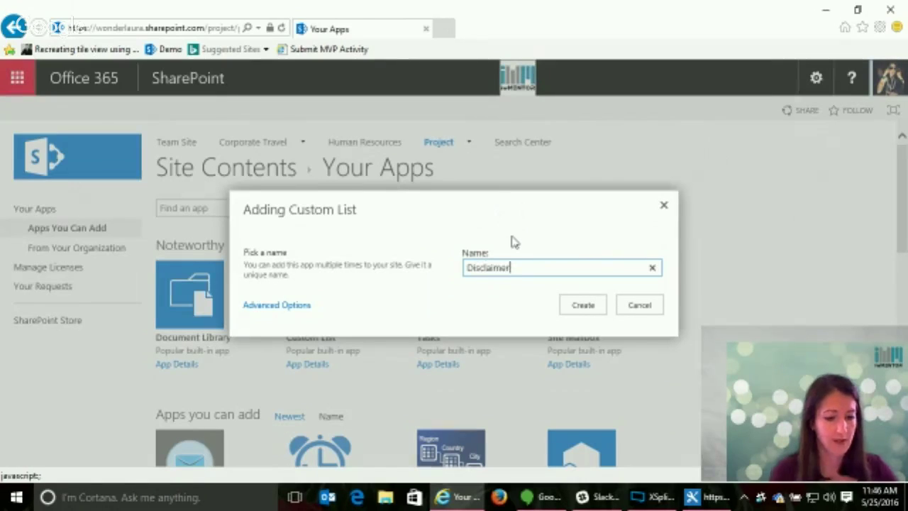
click(584, 306)
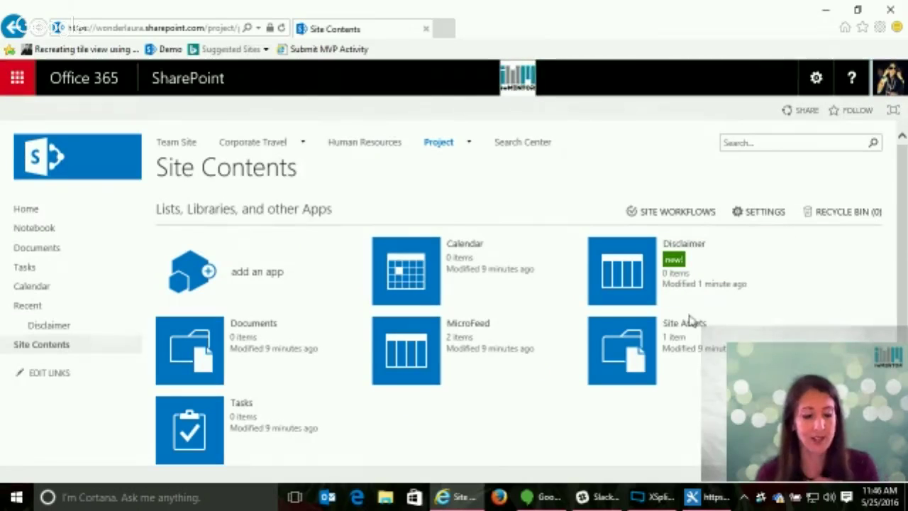
mouse_move(685, 248)
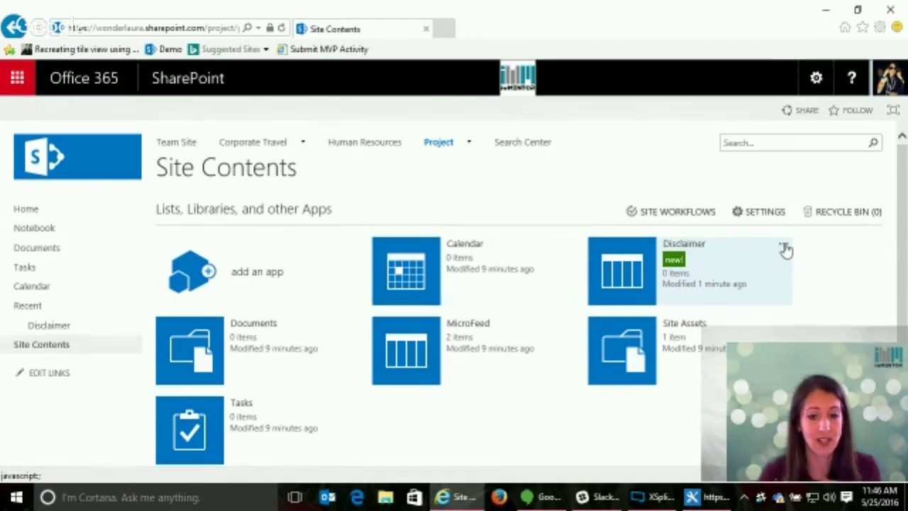
click(629, 273)
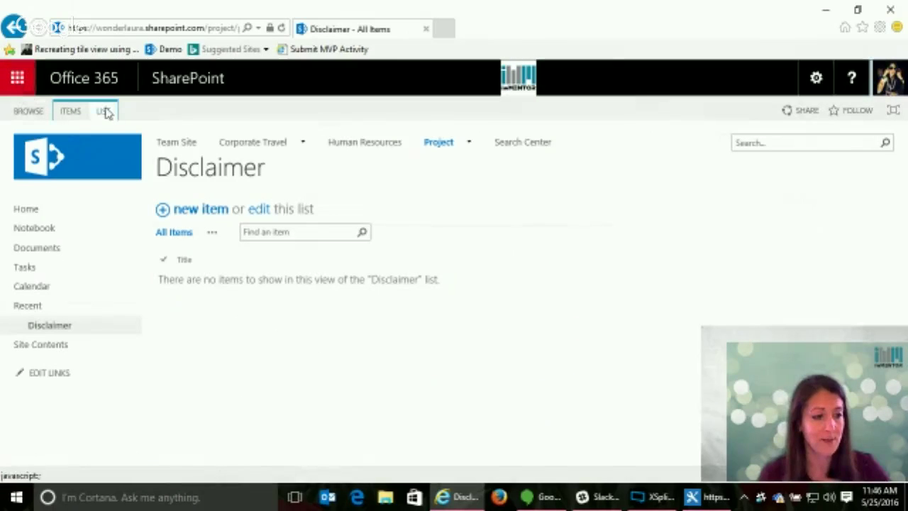
Step: Set the Disclaimer list's advanced settings to launch forms in a dialog and save them
click(104, 111)
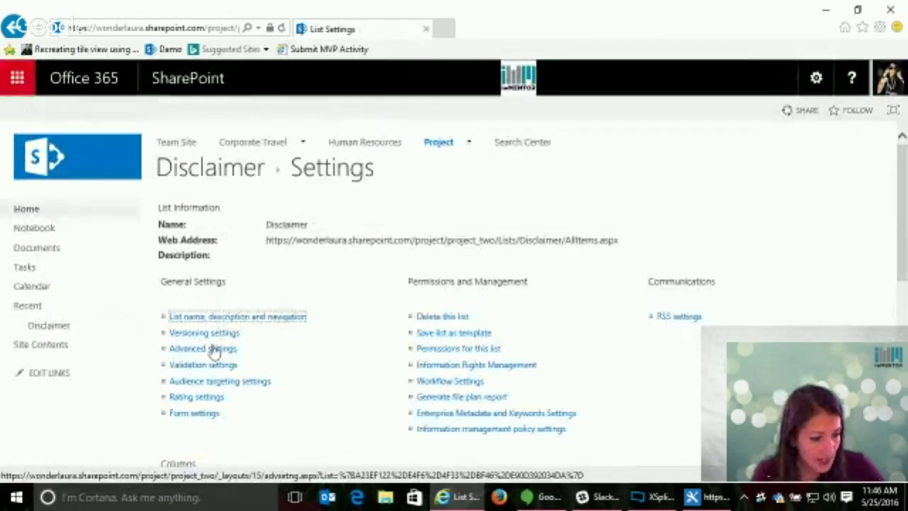
click(214, 351)
scroll(521, 312, down, 5)
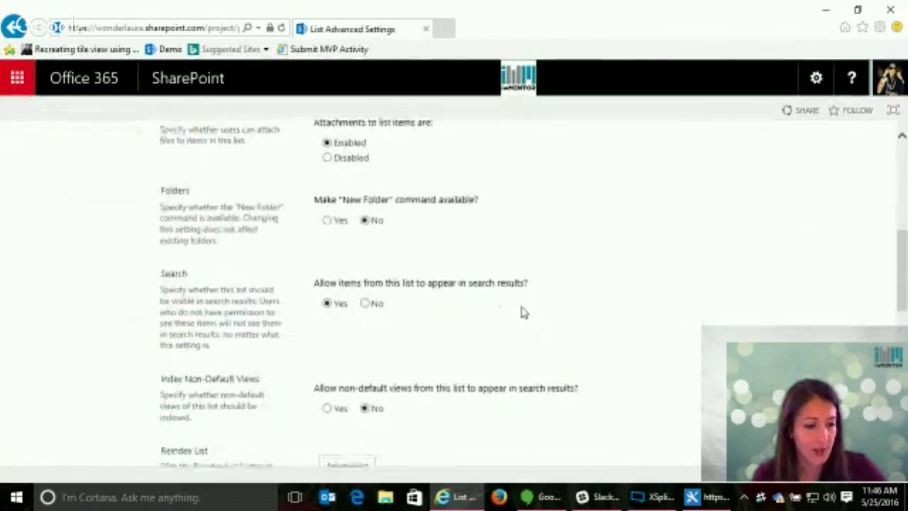
scroll(522, 312, down, 5)
click(327, 282)
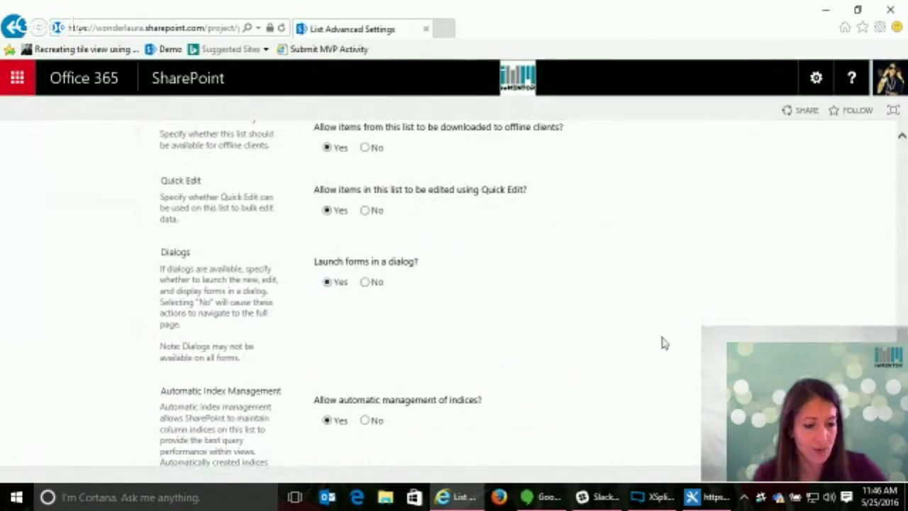
scroll(664, 343, down, 3)
click(483, 400)
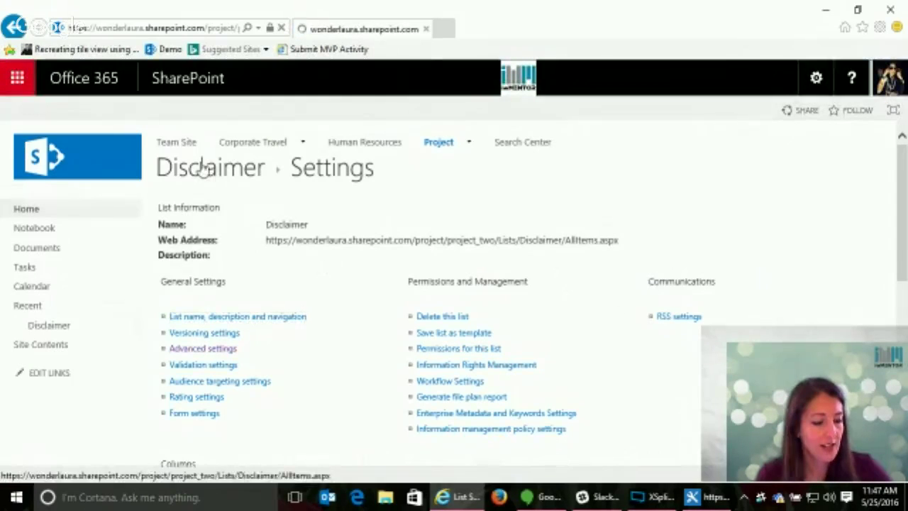
Step: Try to open the Disclaimer list's default display form for web part editing, and return to the list
click(202, 168)
click(105, 112)
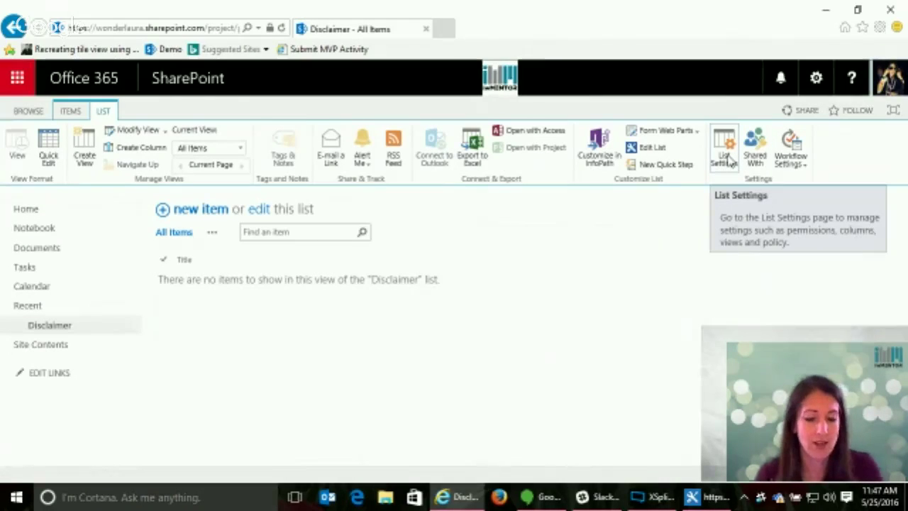
click(726, 161)
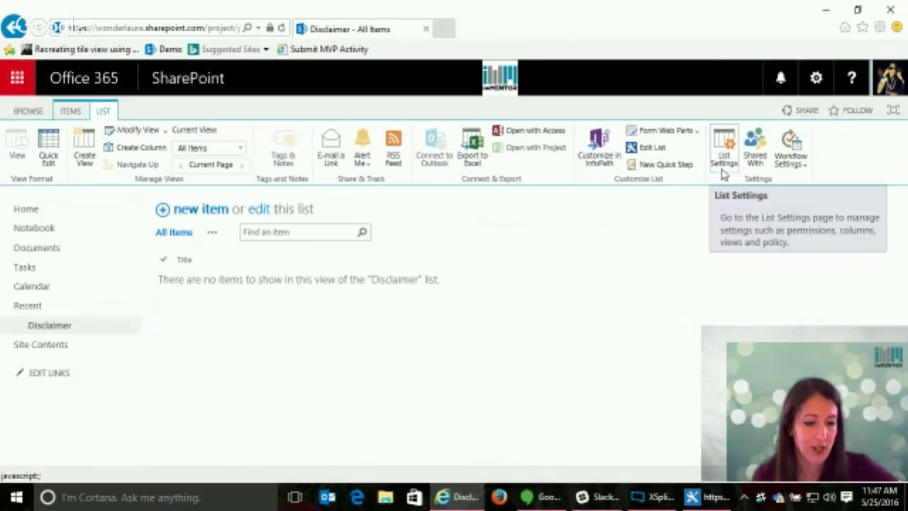
click(673, 132)
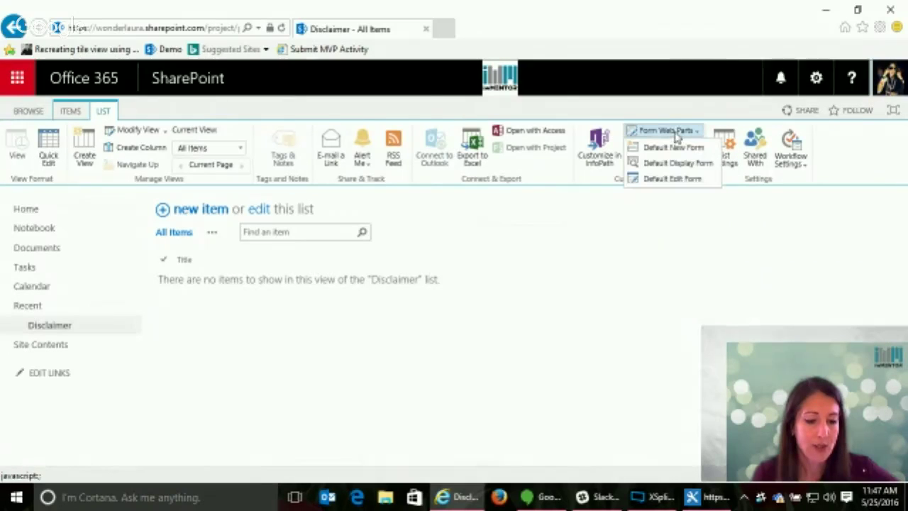
click(675, 164)
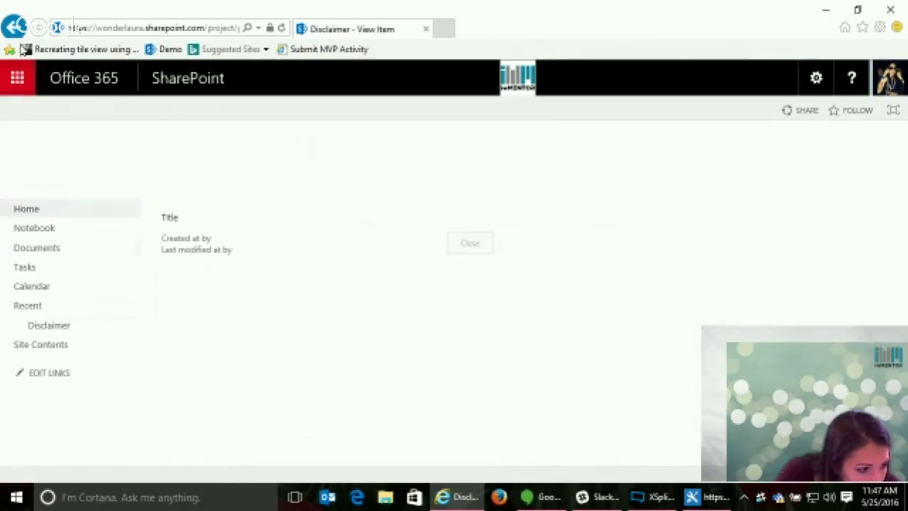
click(14, 26)
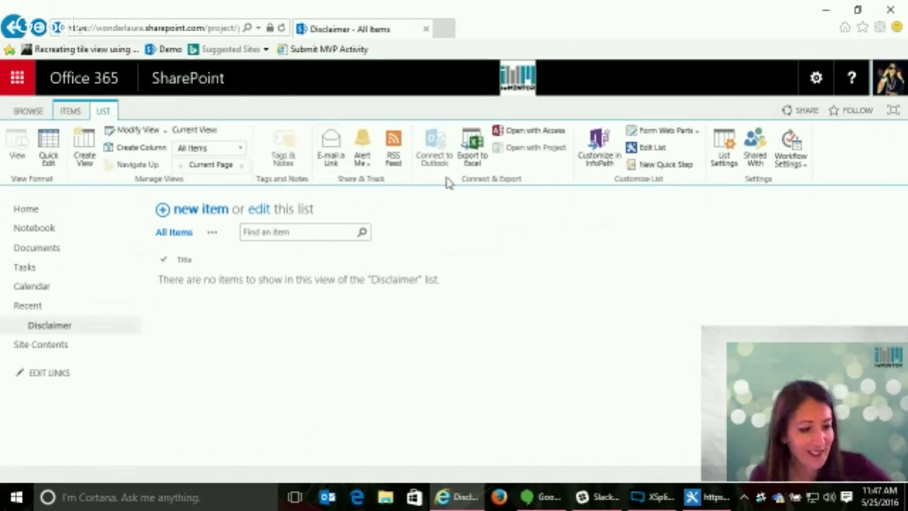
click(670, 131)
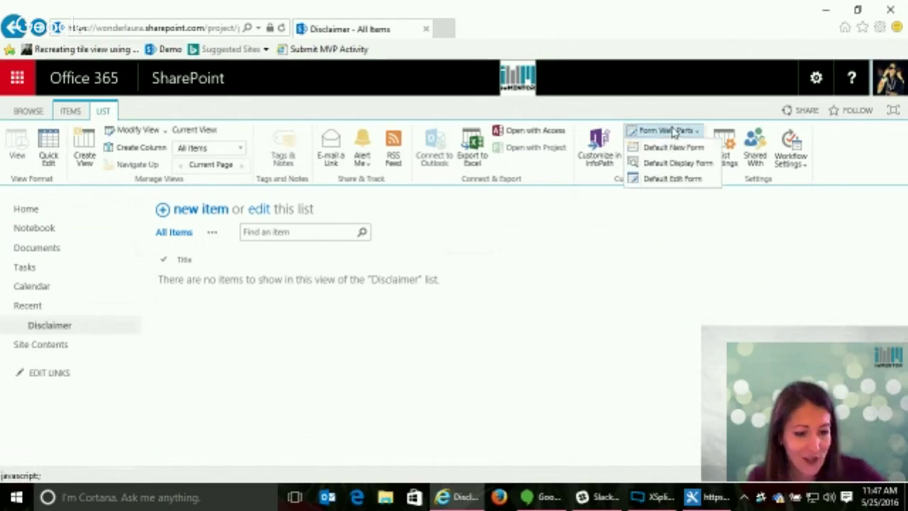
click(685, 163)
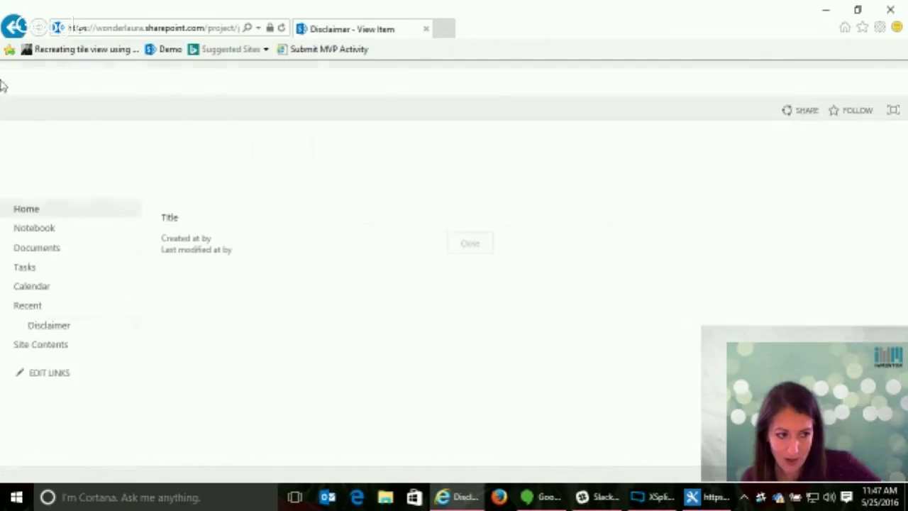
click(212, 25)
key(ctrl+v)
key(Return)
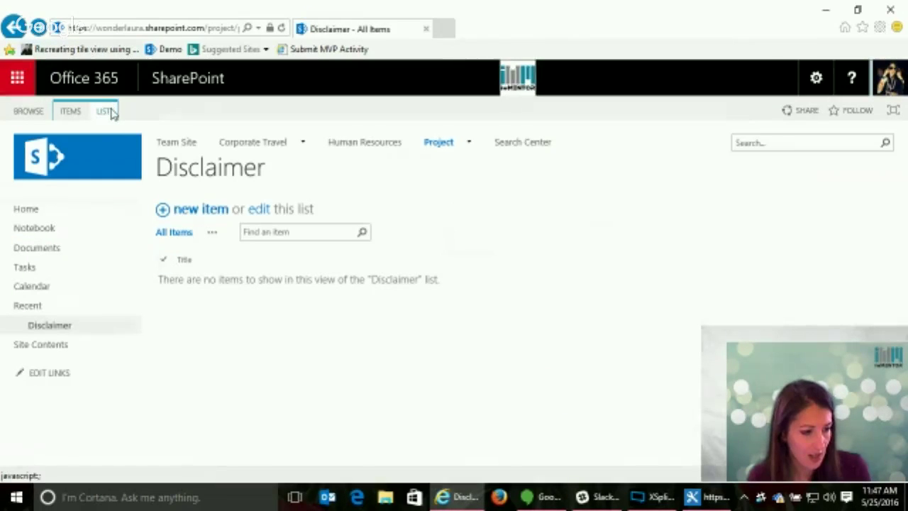
Step: Add a new item titled test to the Disclaimer list and save it
click(183, 210)
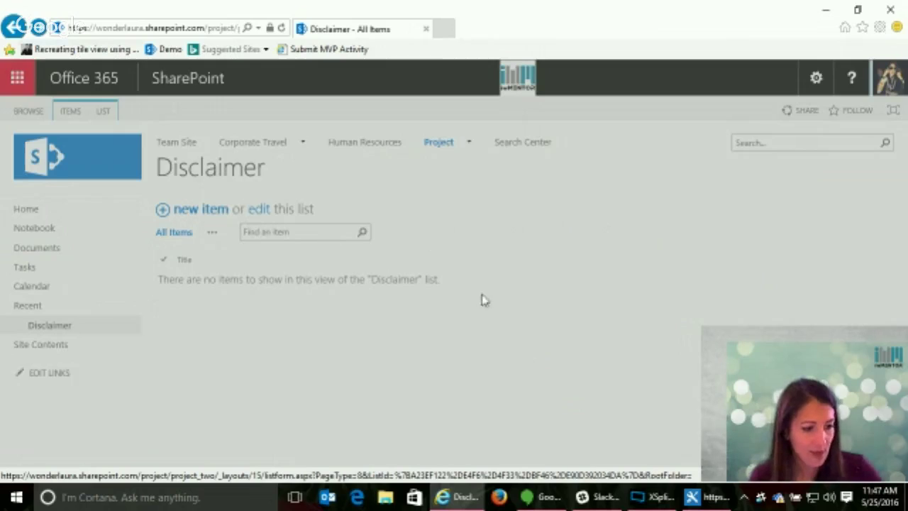
text(test)
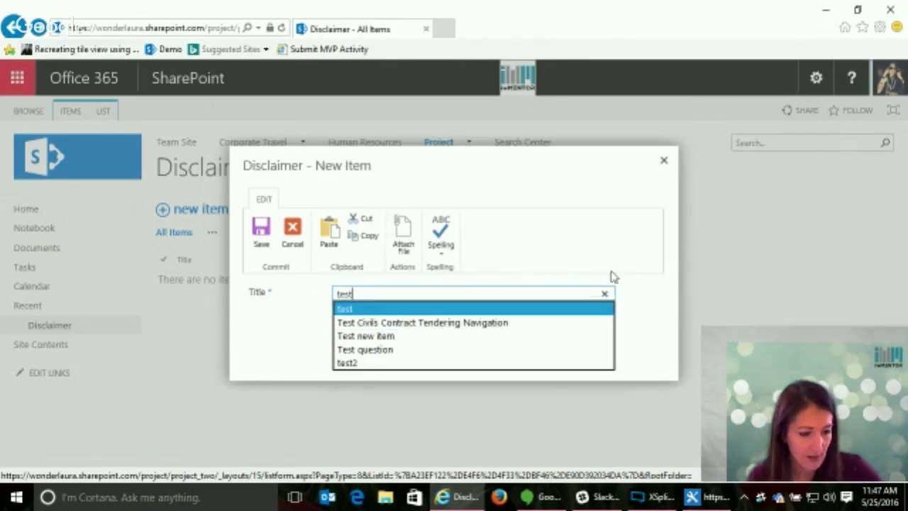
click(647, 320)
click(534, 323)
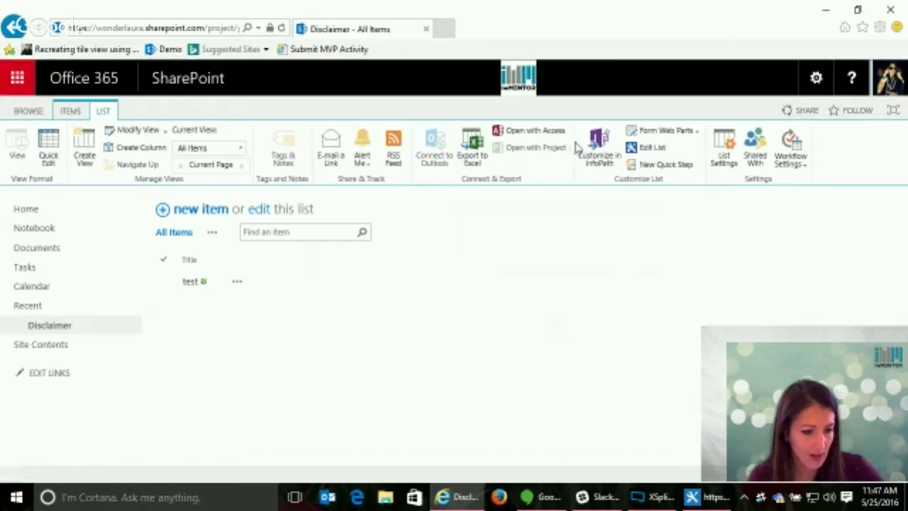
Step: Try to open the default display form for web part editing again, and view the test item in its dialog
click(688, 132)
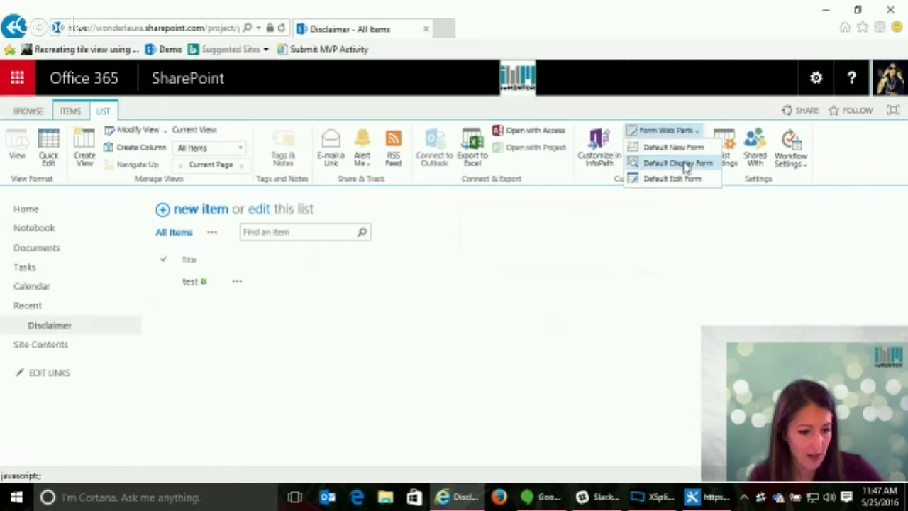
click(698, 164)
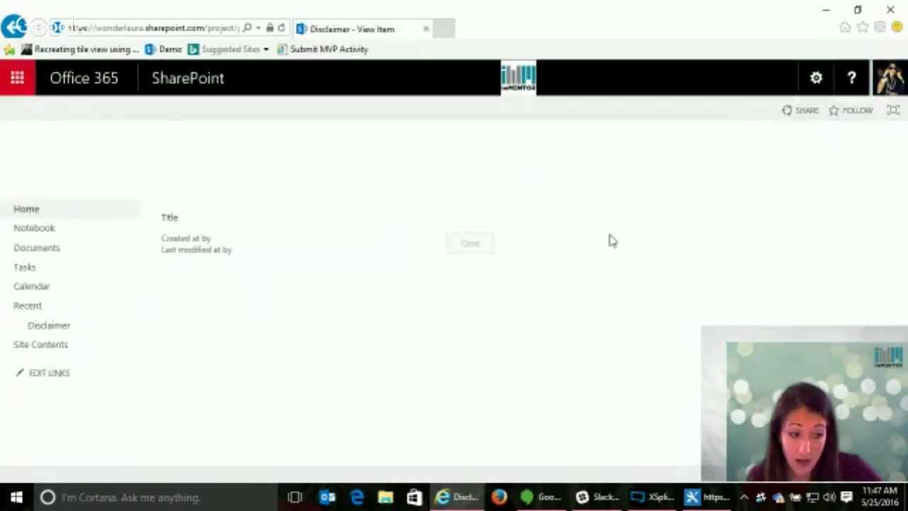
click(15, 27)
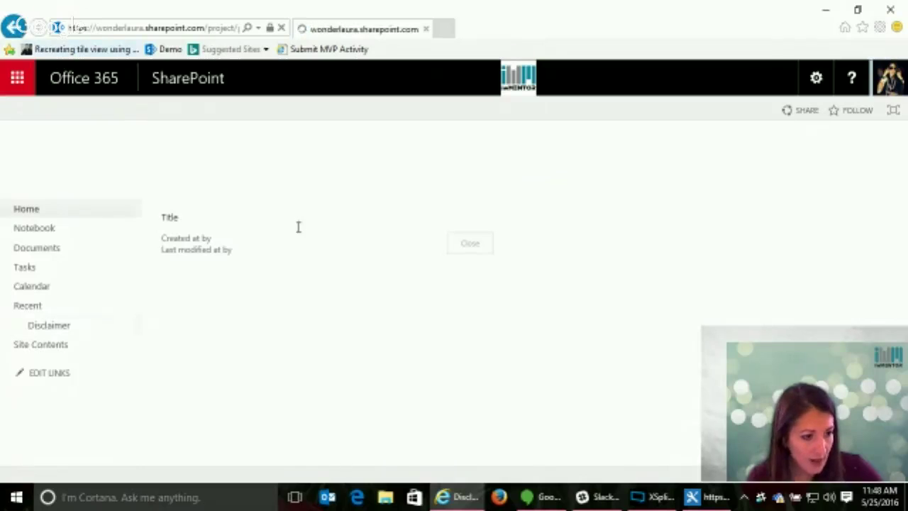
click(190, 282)
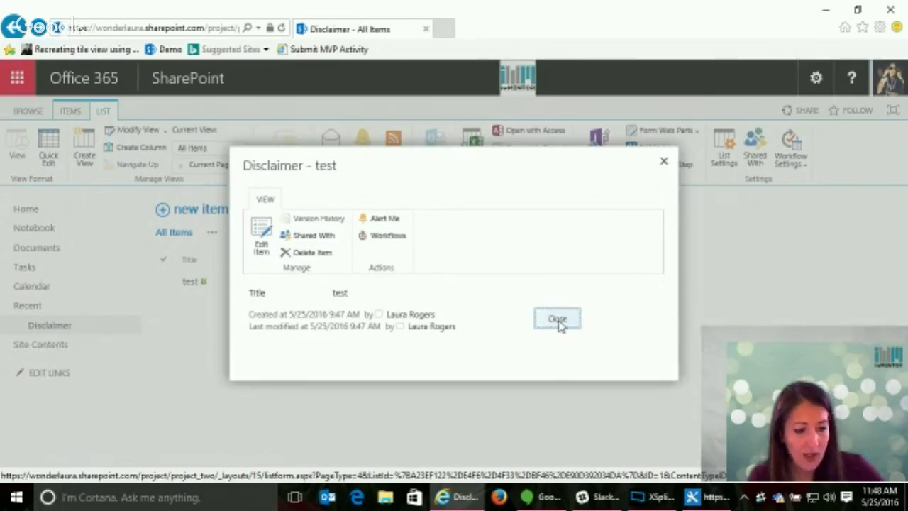
click(557, 319)
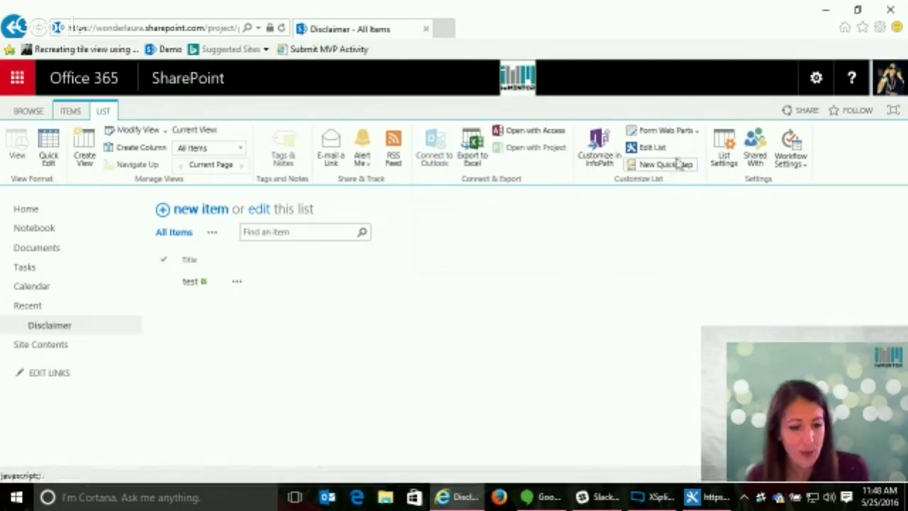
Step: Set Launch forms in a dialog to No in the Disclaimer list's advanced settings and save
click(723, 151)
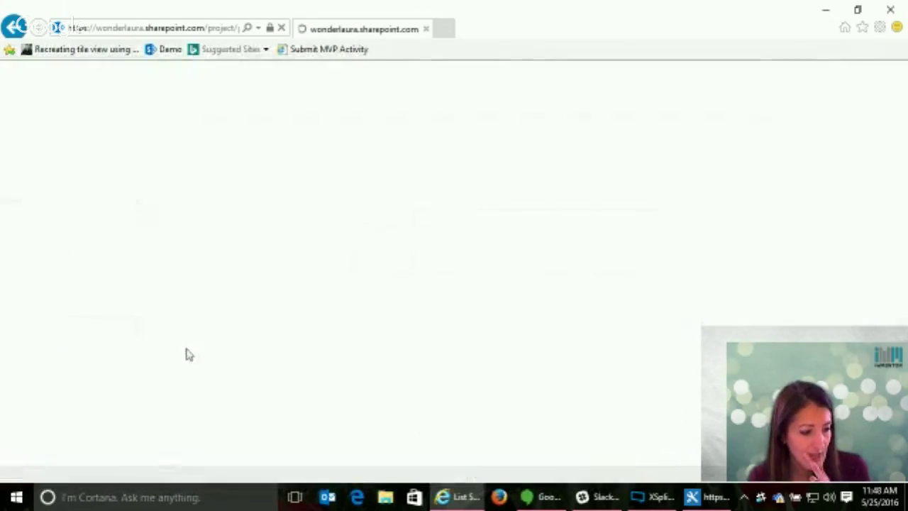
click(193, 351)
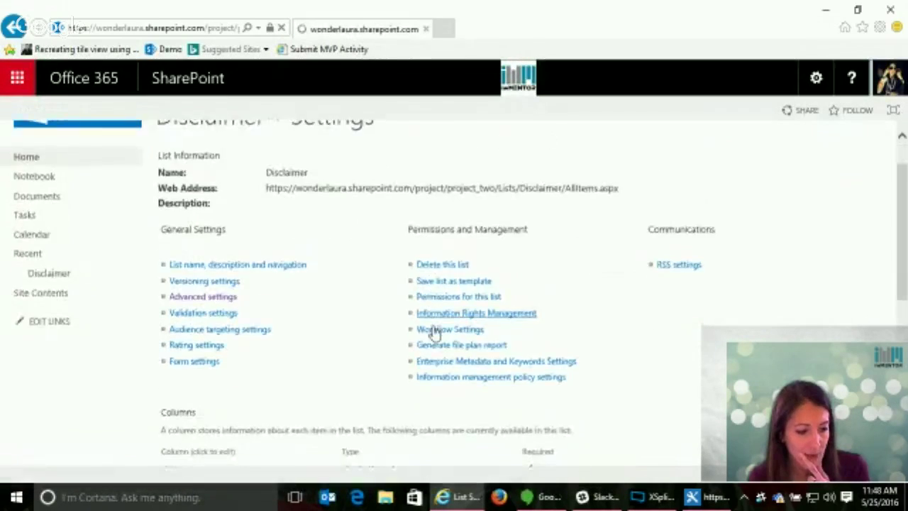
scroll(902, 202, down, 15)
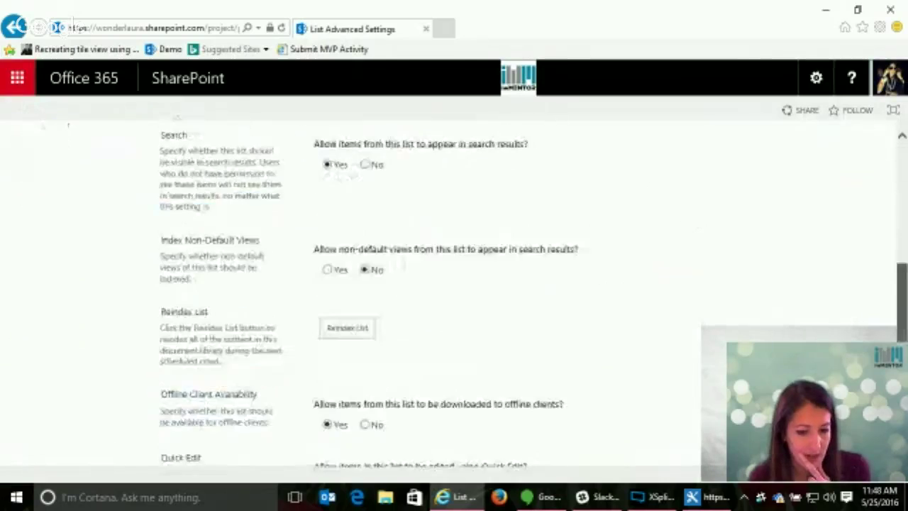
click(365, 139)
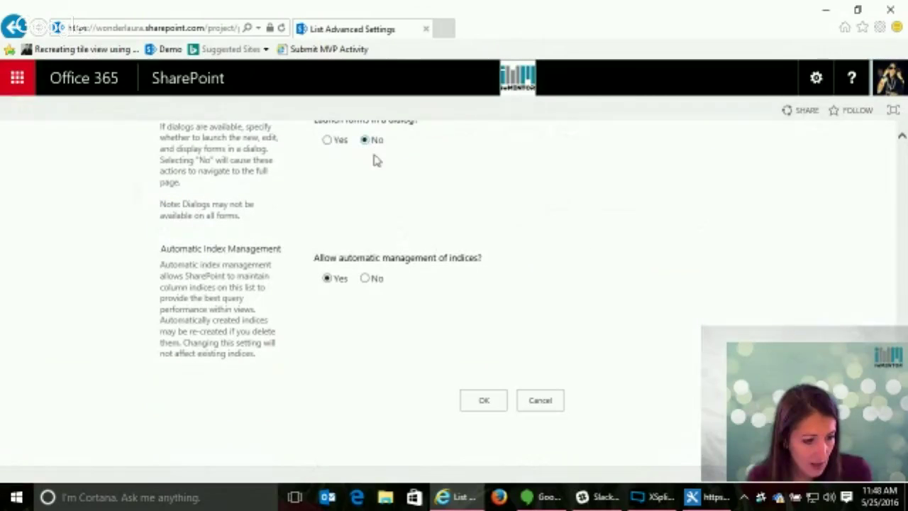
click(504, 401)
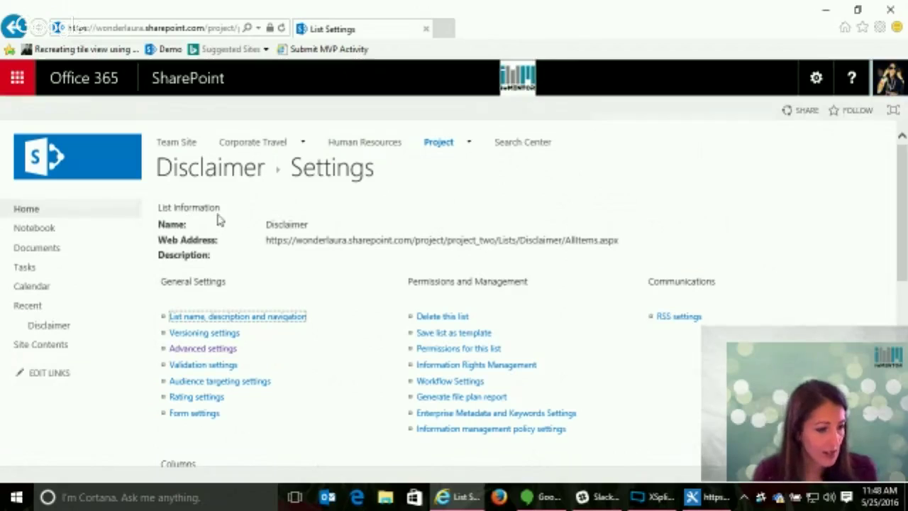
Step: Open the test item from the Disclaimer list as a full page and put its display form in edit mode
click(220, 179)
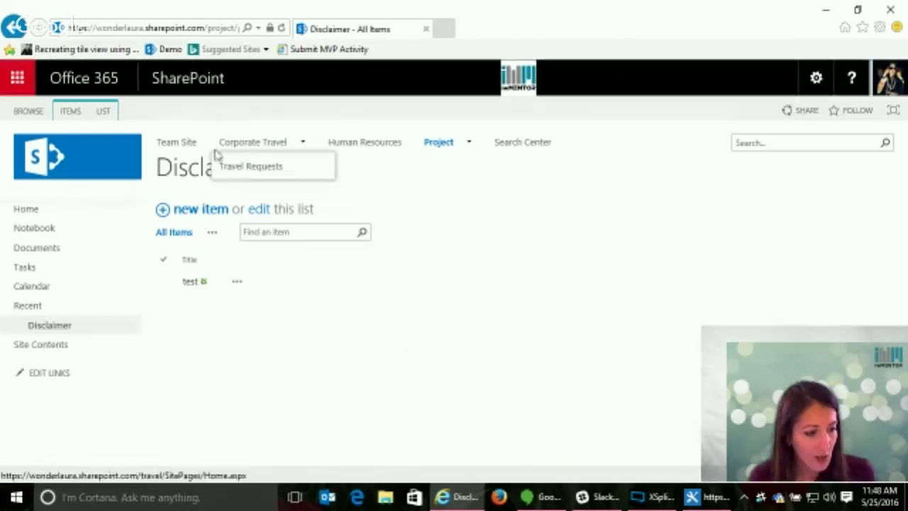
click(105, 117)
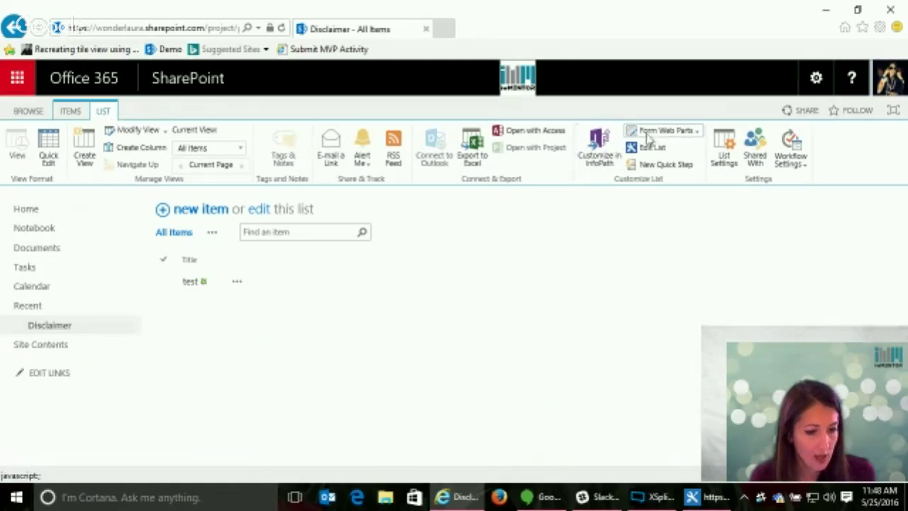
click(186, 283)
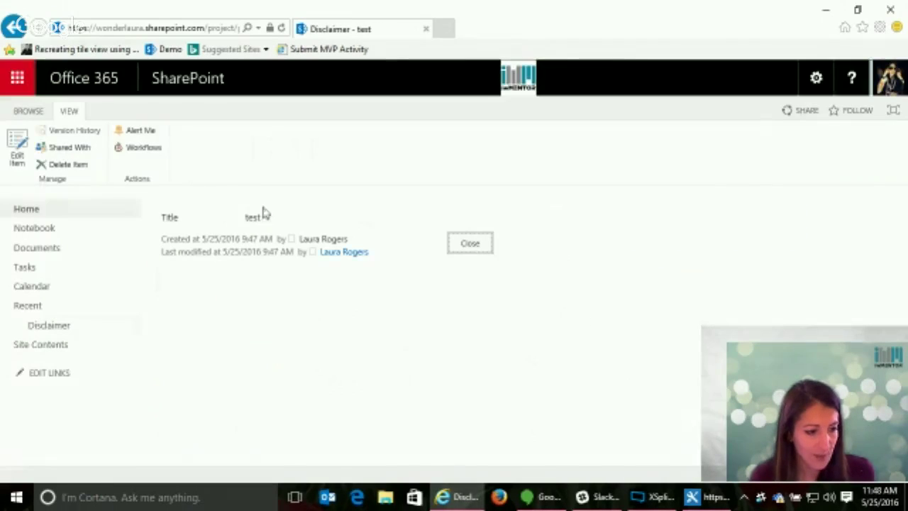
click(818, 85)
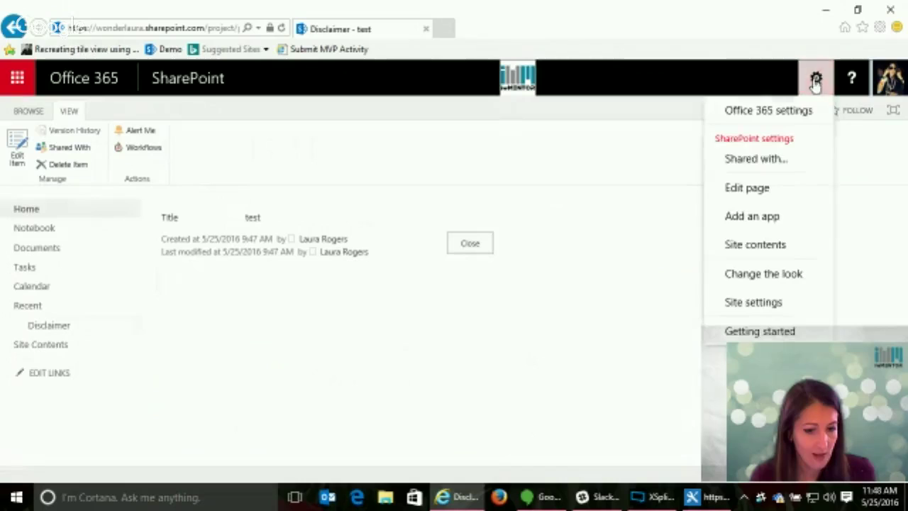
click(756, 186)
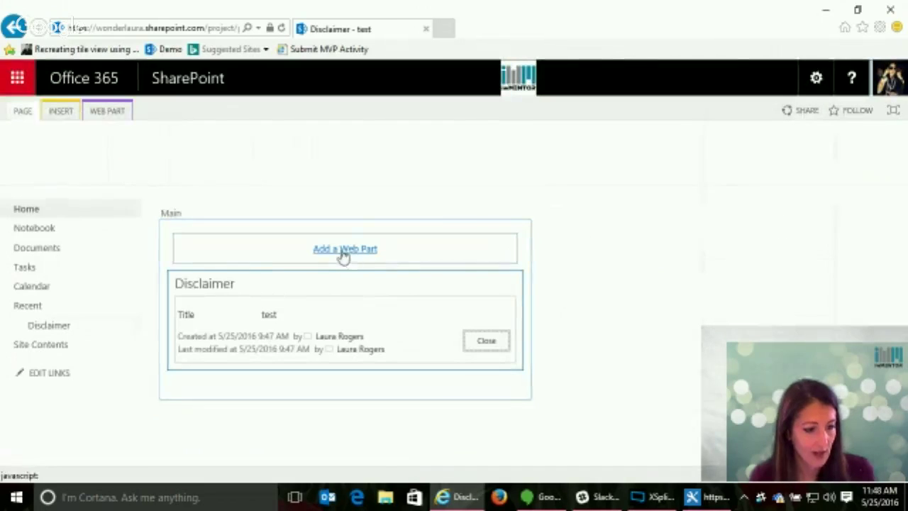
Step: Add a Content Editor web part from Media and Content to the display form's Main zone
click(343, 250)
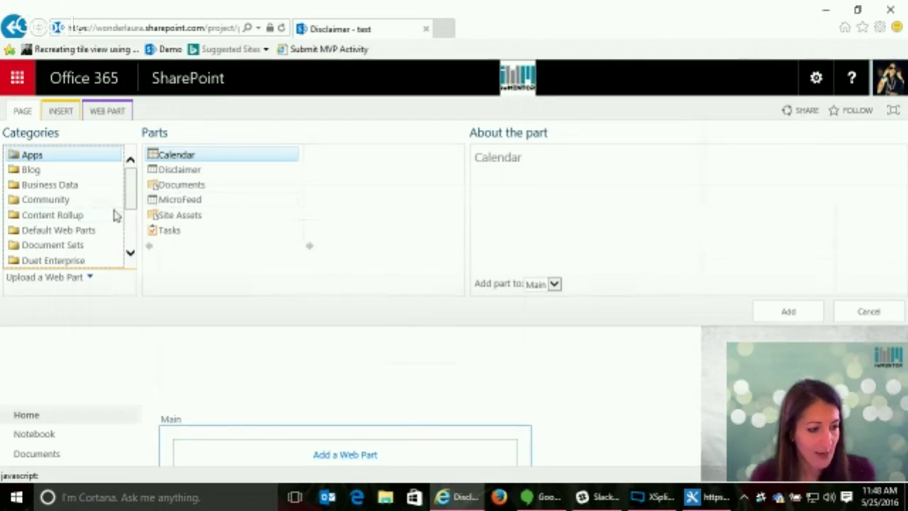
scroll(127, 229, down, 3)
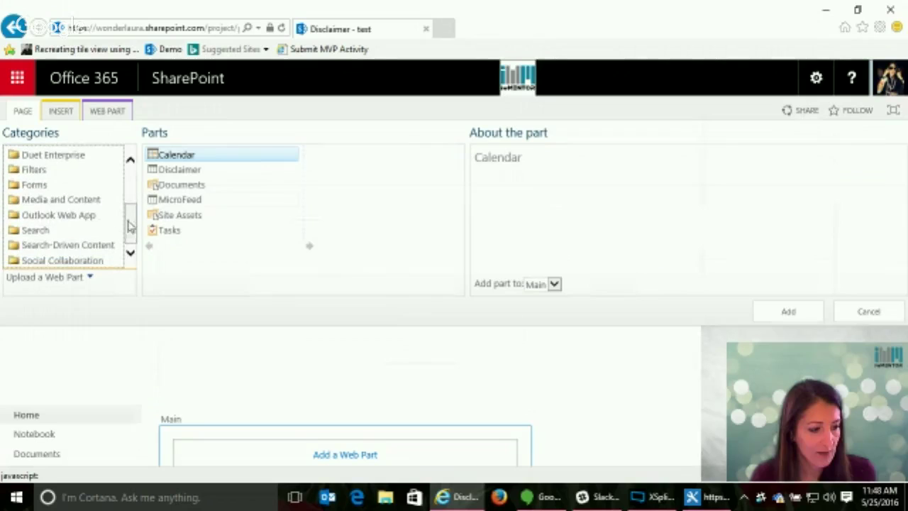
click(93, 201)
click(789, 317)
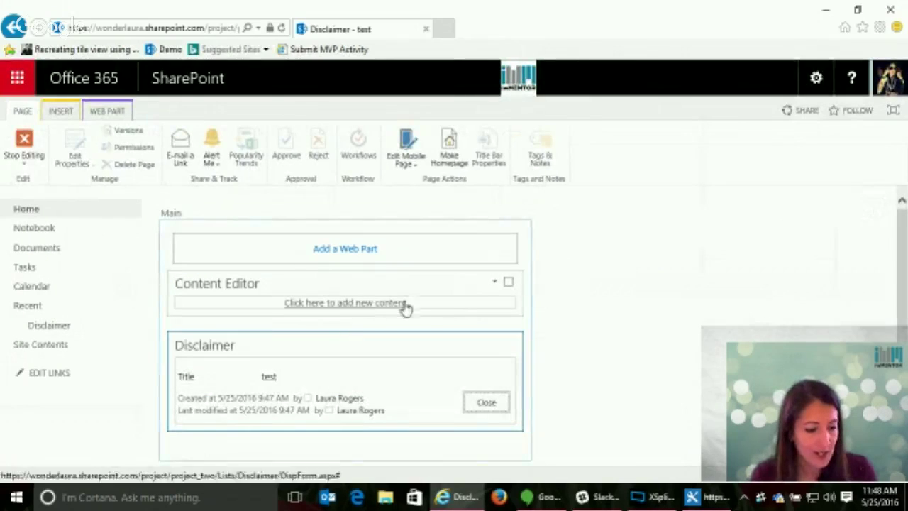
Step: Link the Content Editor web part on the Disclaimer display form to the copied disclaimer.txt URL and apply it
click(495, 287)
click(461, 371)
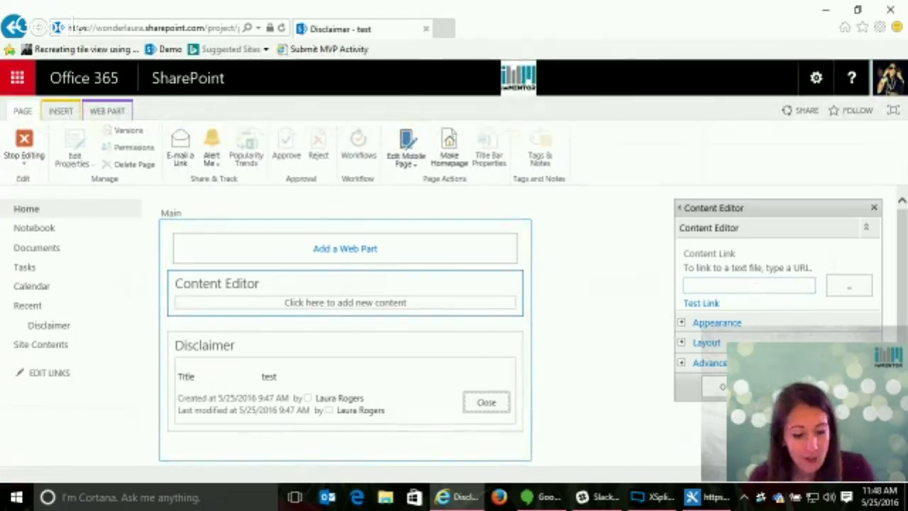
click(755, 289)
key(ctrl+v)
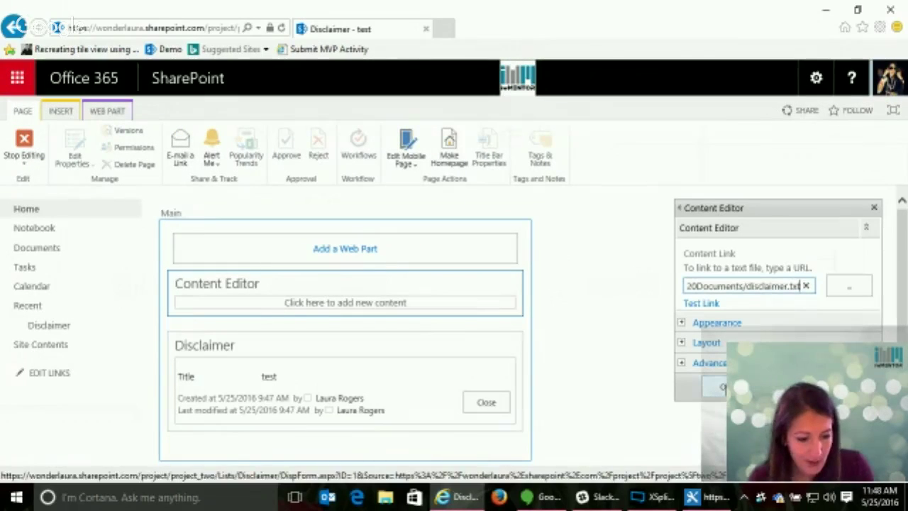
click(721, 387)
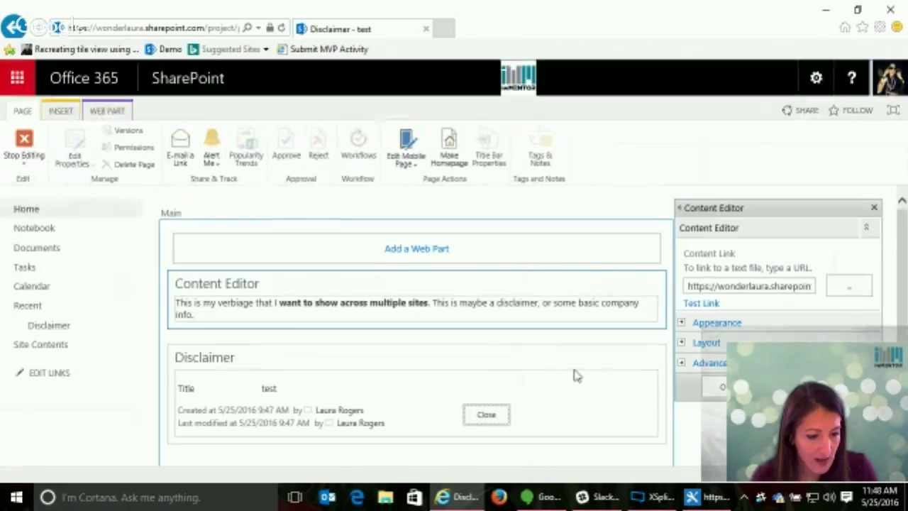
Step: Set the Disclaimer web part's layout to Hidden on the display form and stop editing the page
click(636, 360)
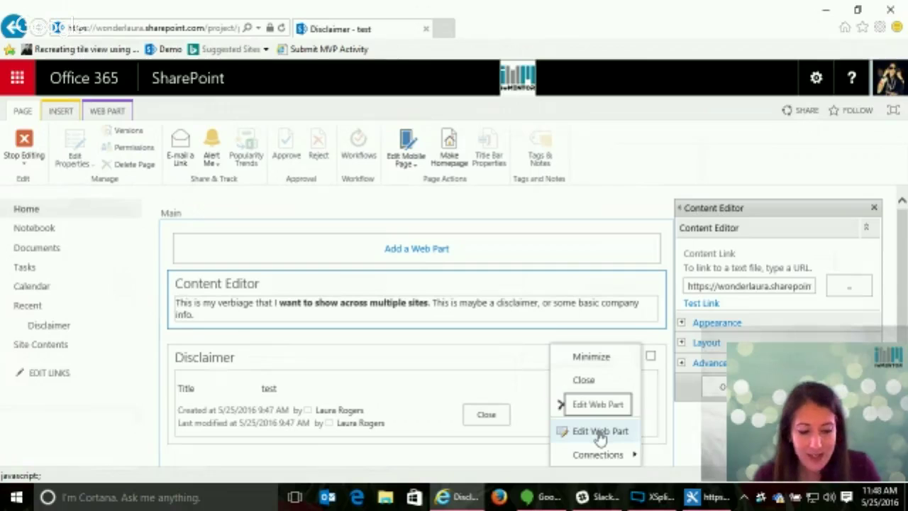
click(599, 431)
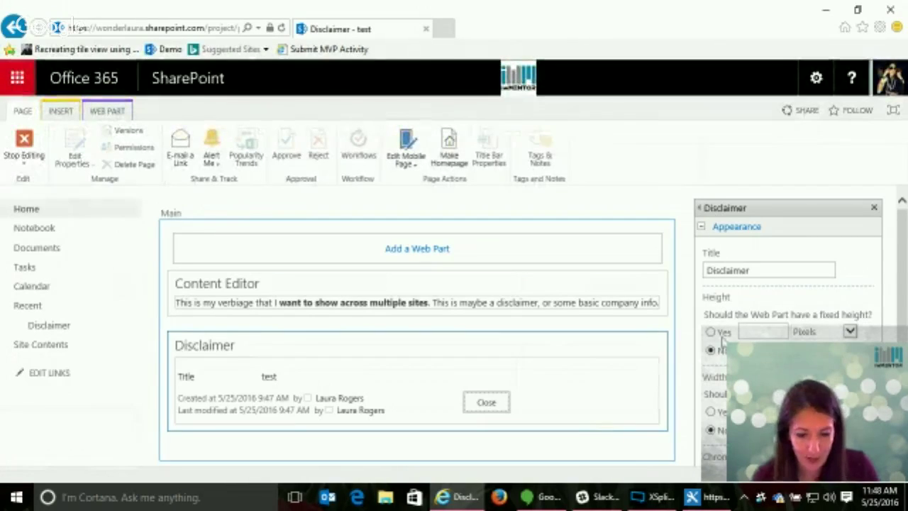
scroll(903, 305, down, 2)
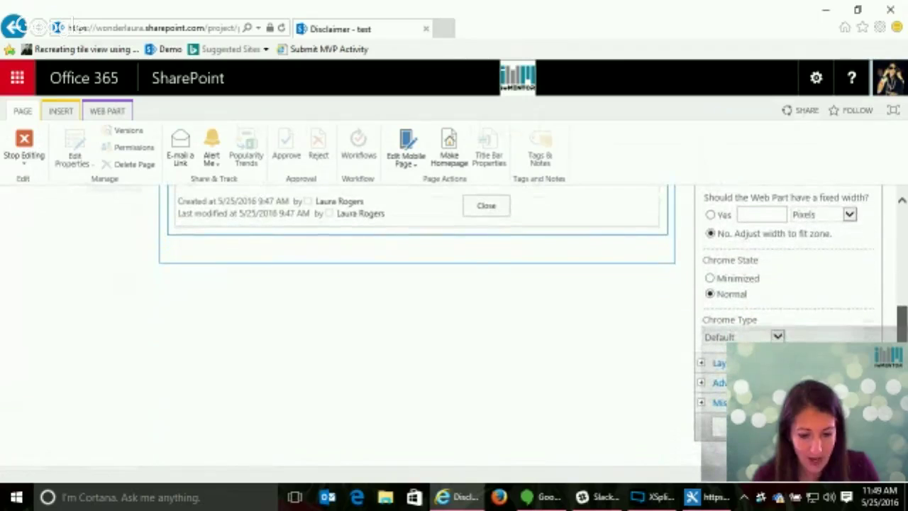
scroll(872, 333, up, 1)
scroll(873, 329, down, 2)
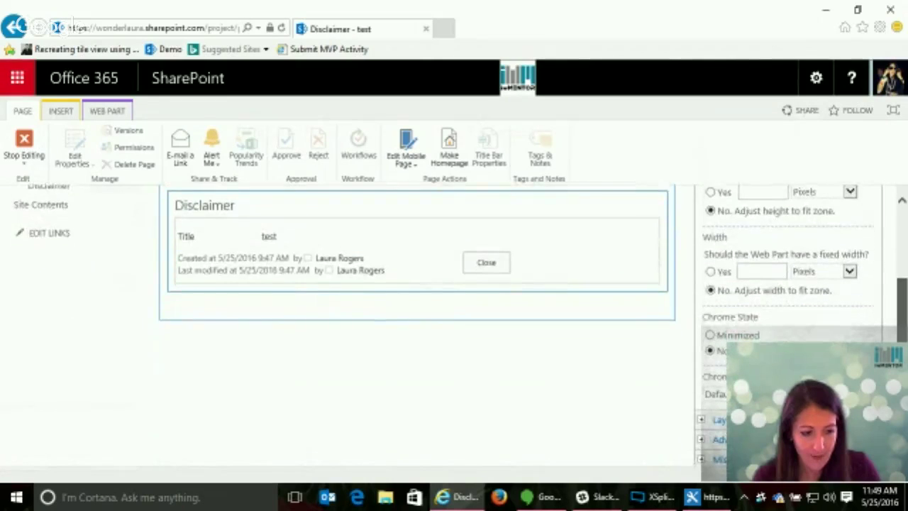
scroll(870, 319, up, 2)
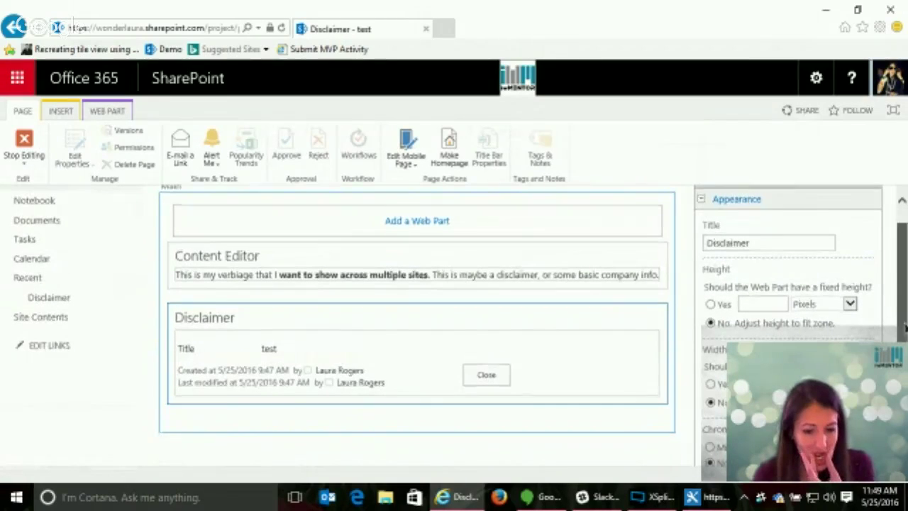
scroll(872, 319, down, 2)
scroll(872, 319, down, 1)
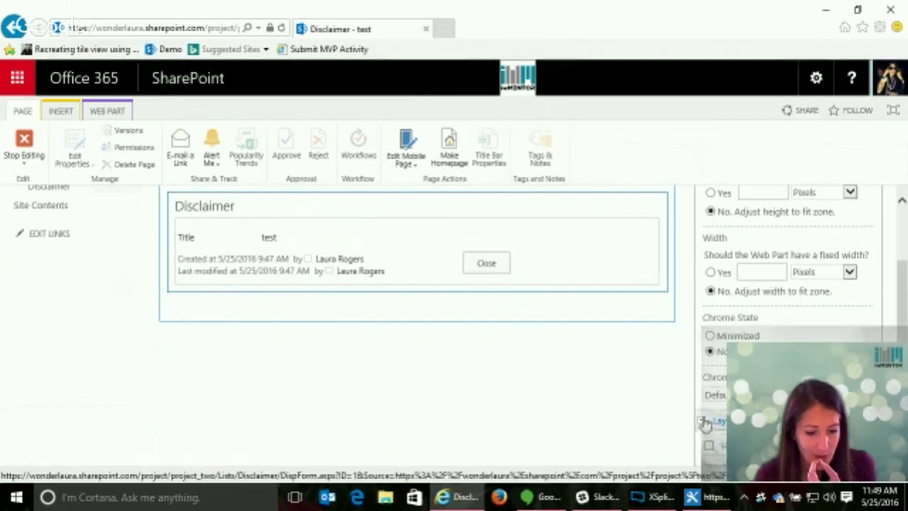
scroll(706, 422, down, 3)
drag(901, 347, 902, 352)
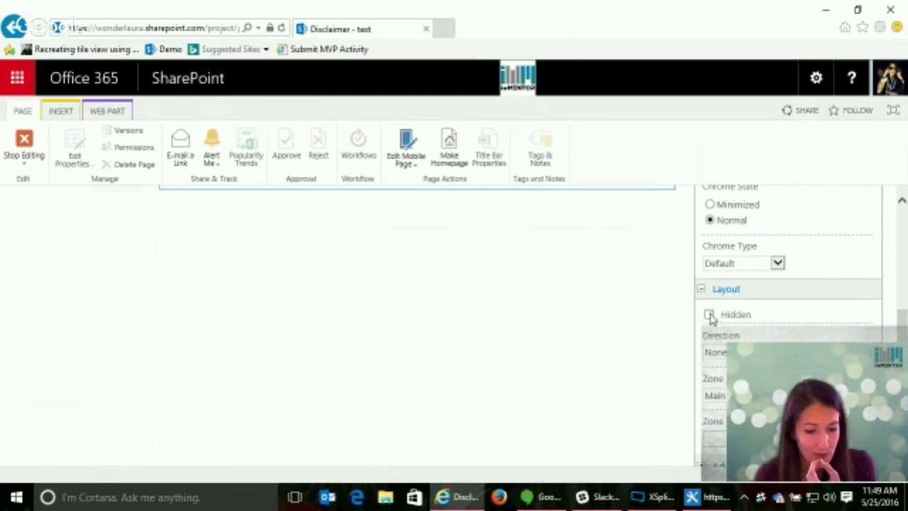
click(709, 314)
scroll(709, 319, down, 2)
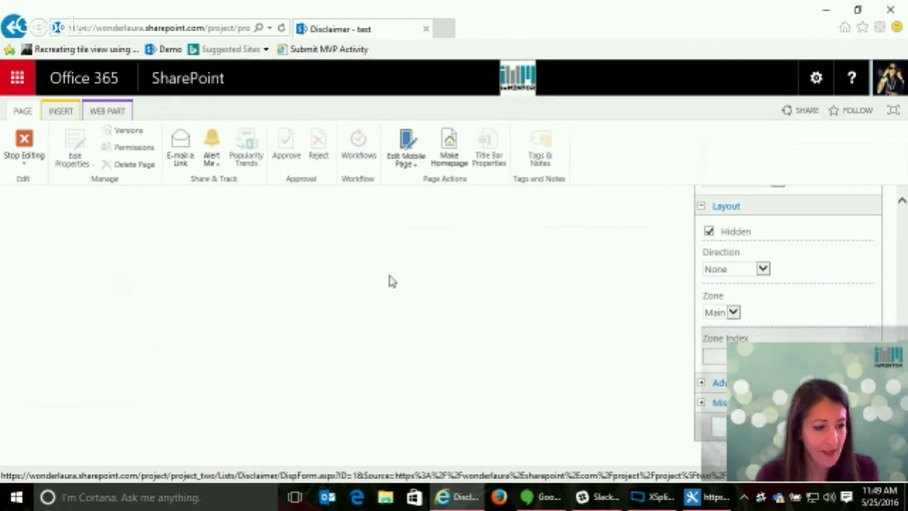
click(33, 146)
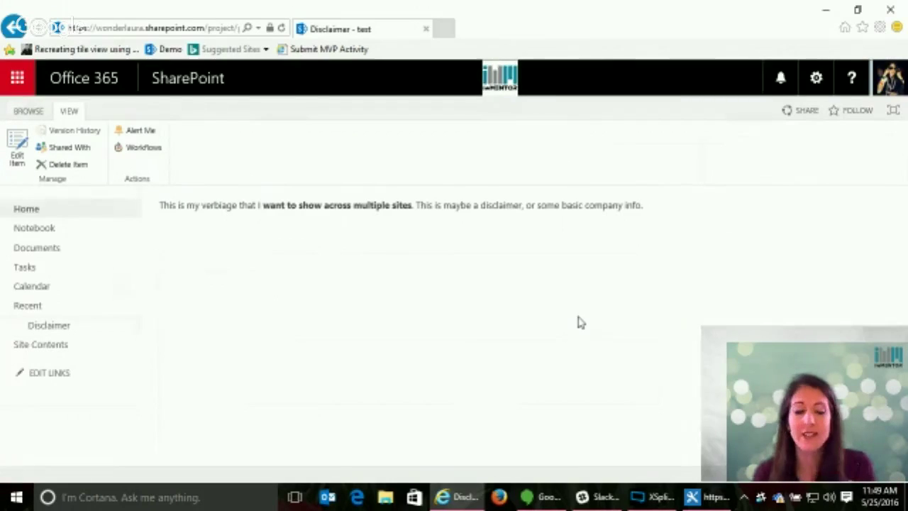
Step: Open the Disclaimer list's form in InfoPath, review the display view in its web browser form options, and close it without publishing
click(55, 328)
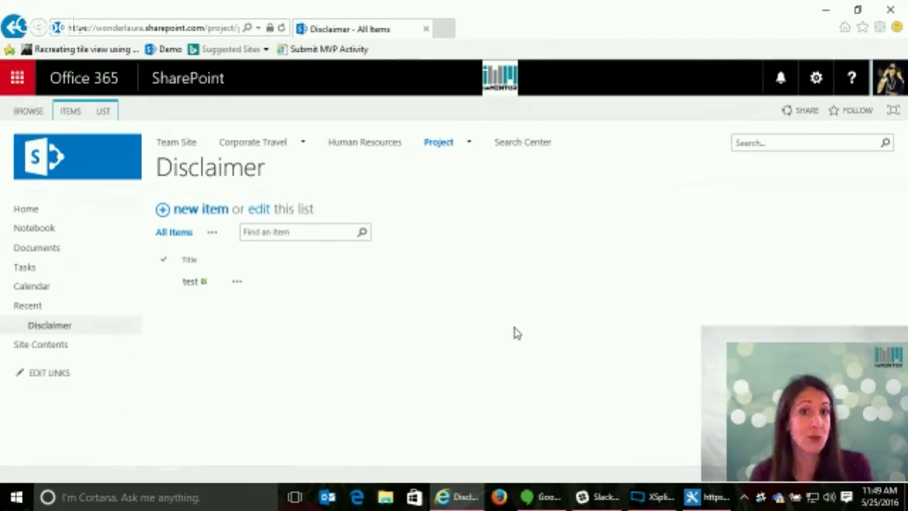
click(113, 113)
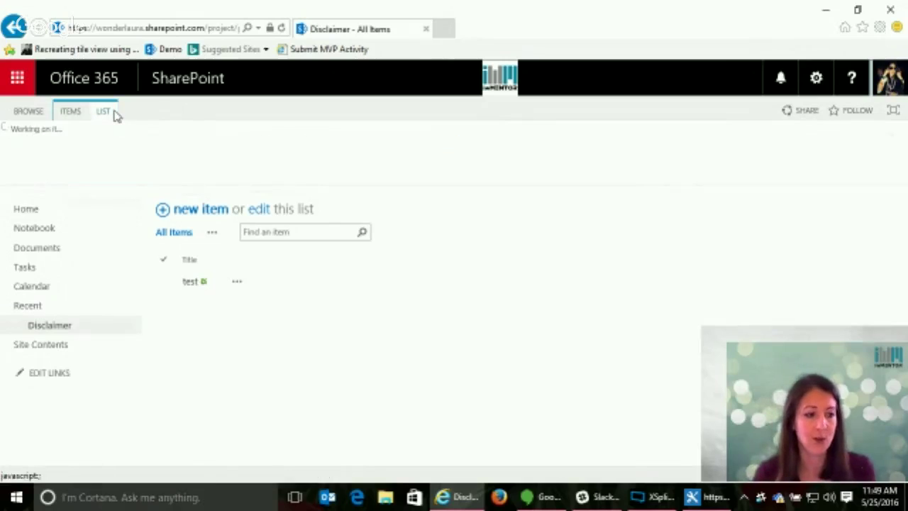
click(604, 142)
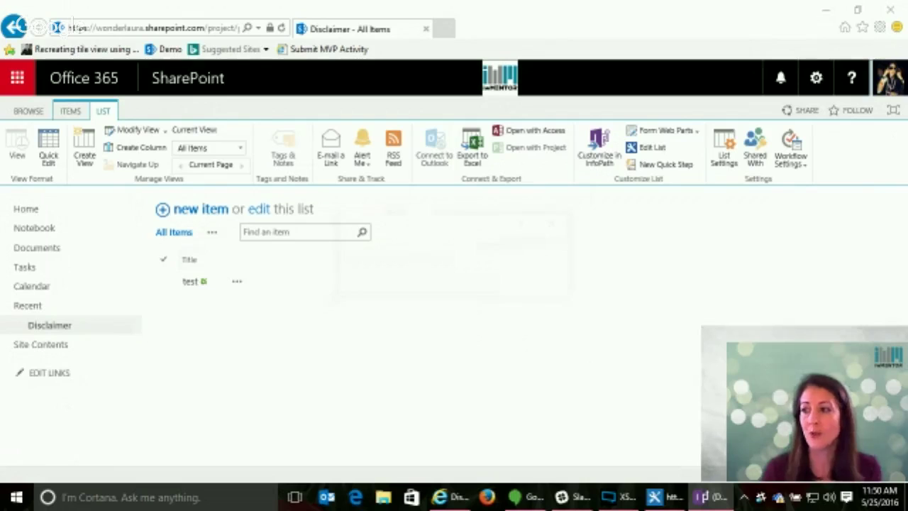
click(175, 91)
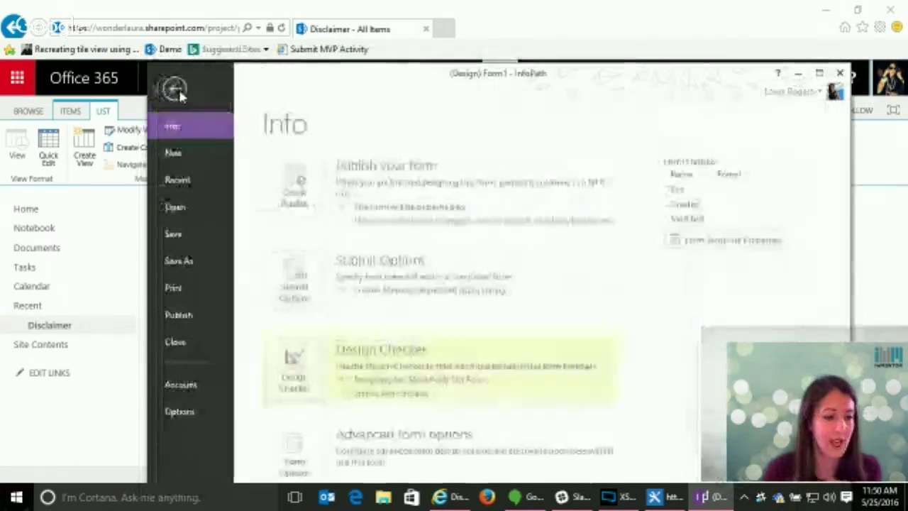
click(180, 412)
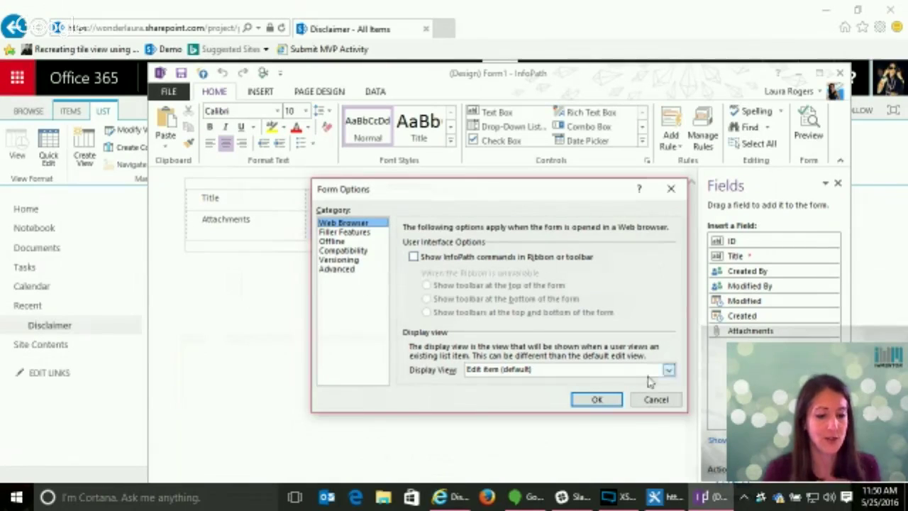
click(660, 400)
click(839, 72)
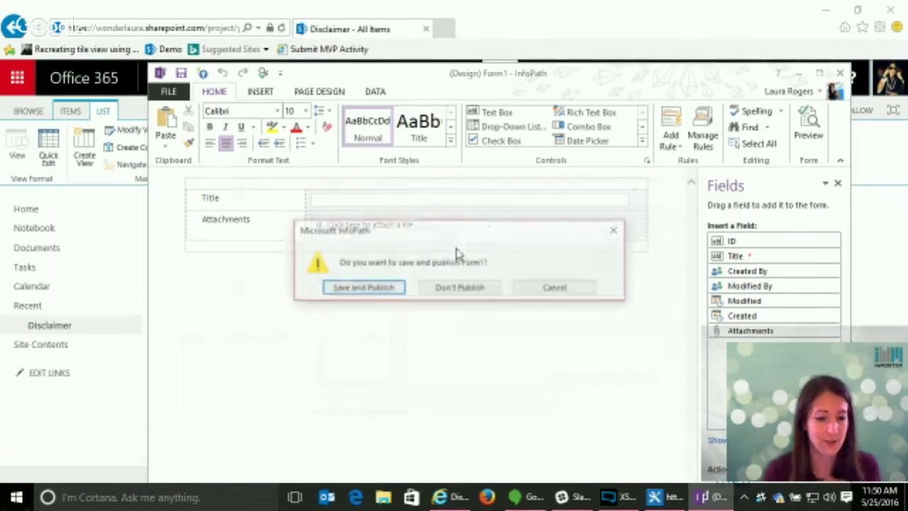
click(451, 291)
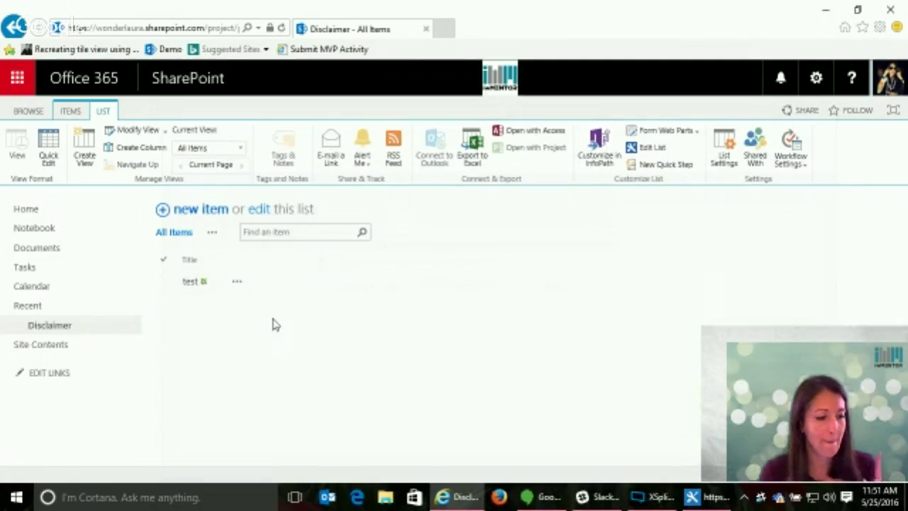
Step: Open the Disclaimer list's (Item) Display Form for editing and add a Content Editor web part from Media and Content to the Main zone
click(684, 134)
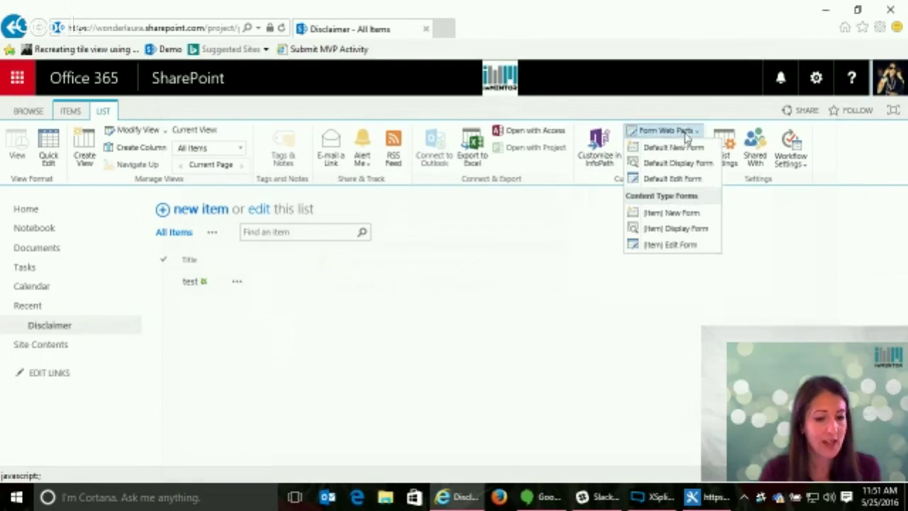
click(673, 230)
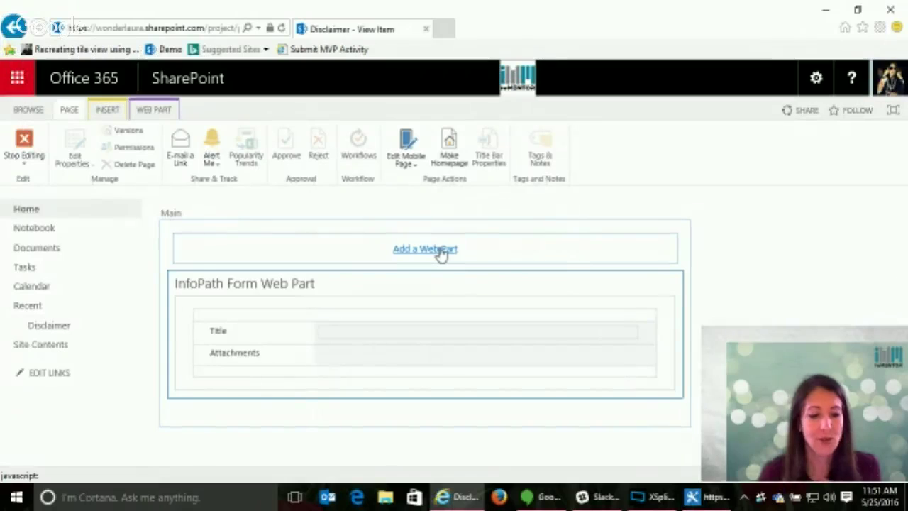
click(424, 249)
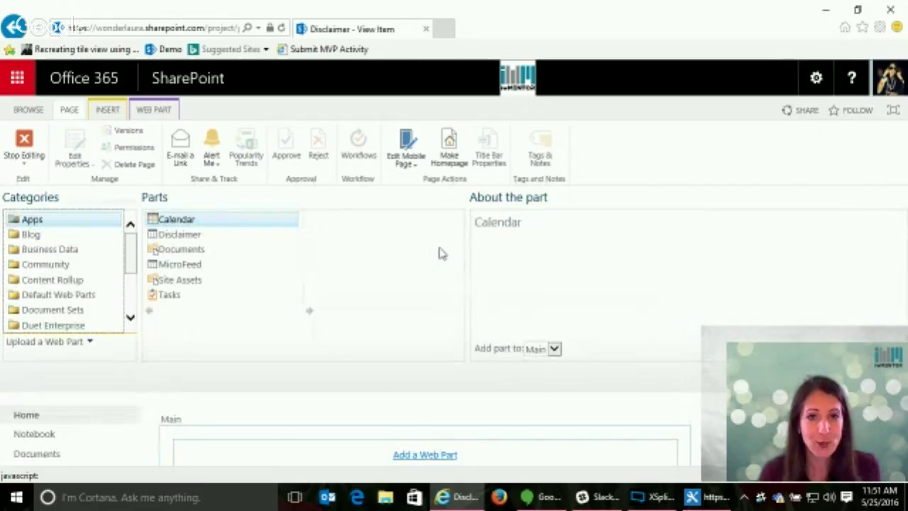
click(130, 291)
click(72, 269)
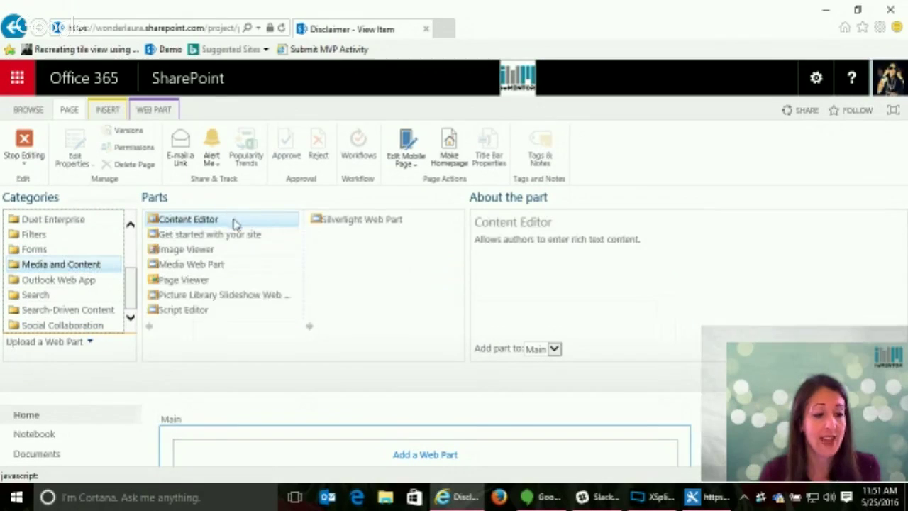
click(701, 327)
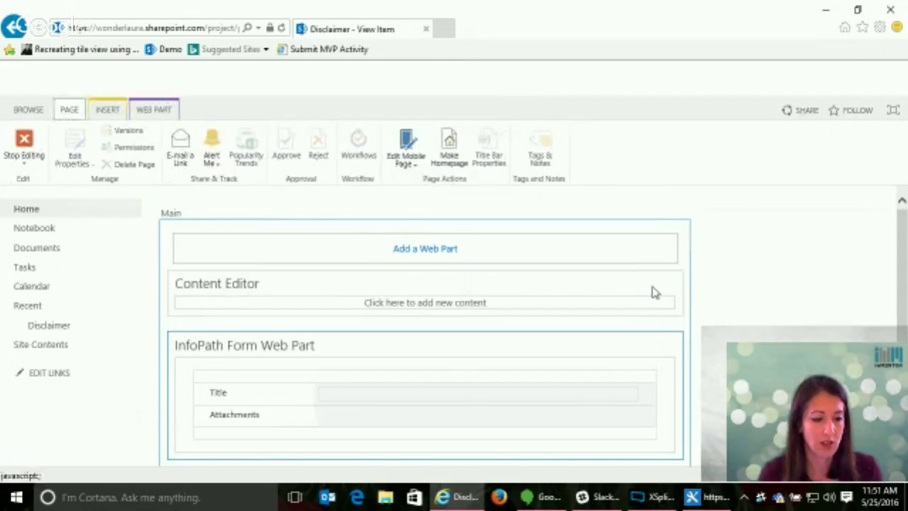
Step: Link the new Content Editor above the InfoPath form to the copied disclaimer.txt URL and apply it
click(654, 283)
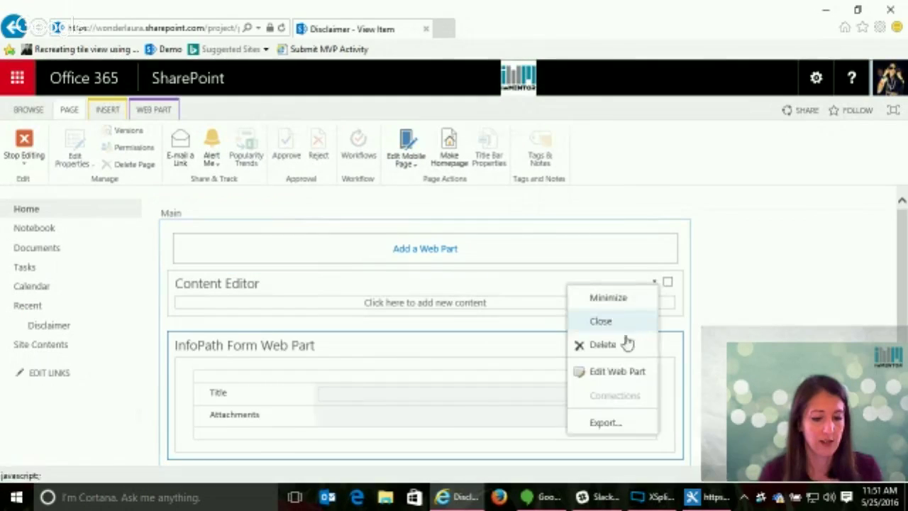
click(609, 375)
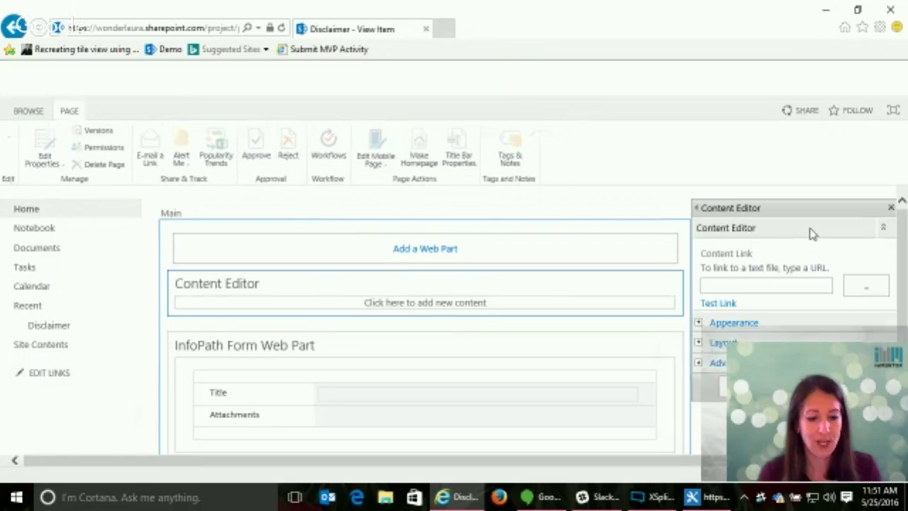
click(744, 284)
key(ctrl+v)
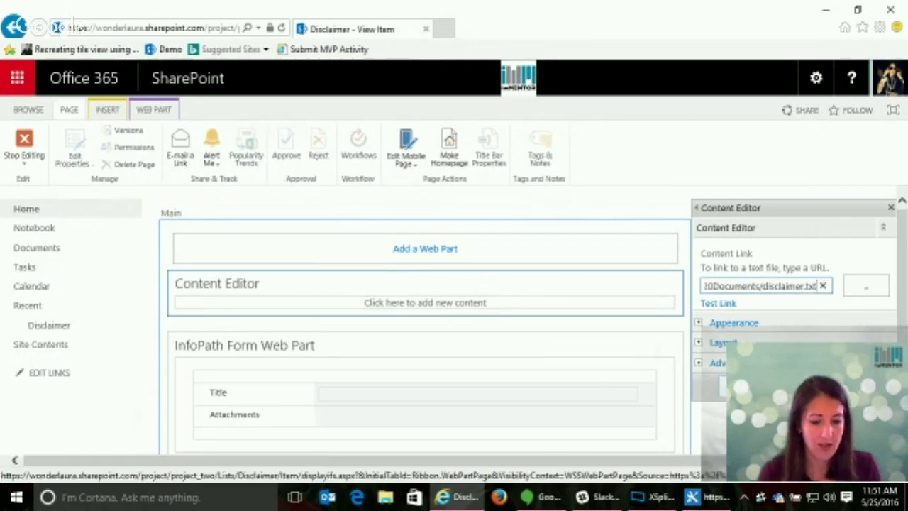
key(Return)
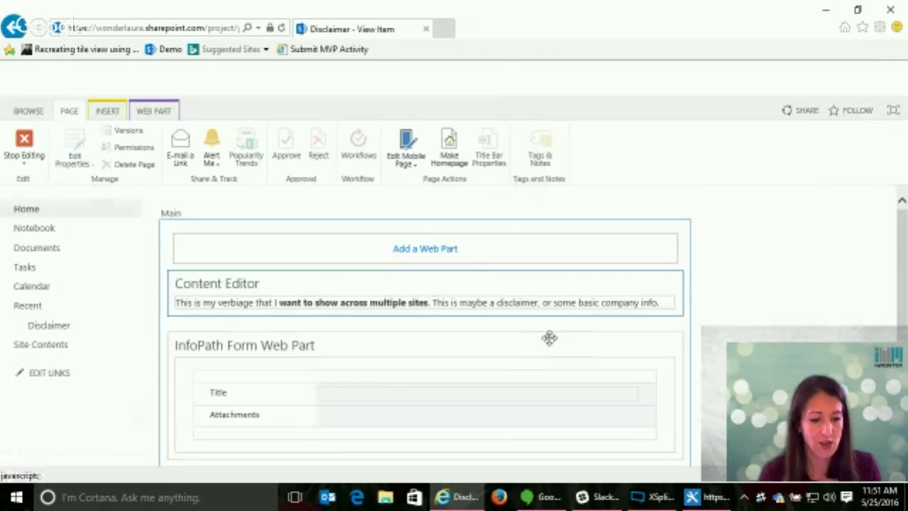
Step: Set the InfoPath Form Web Part's layout to Hidden on the item display form and stop editing
click(654, 344)
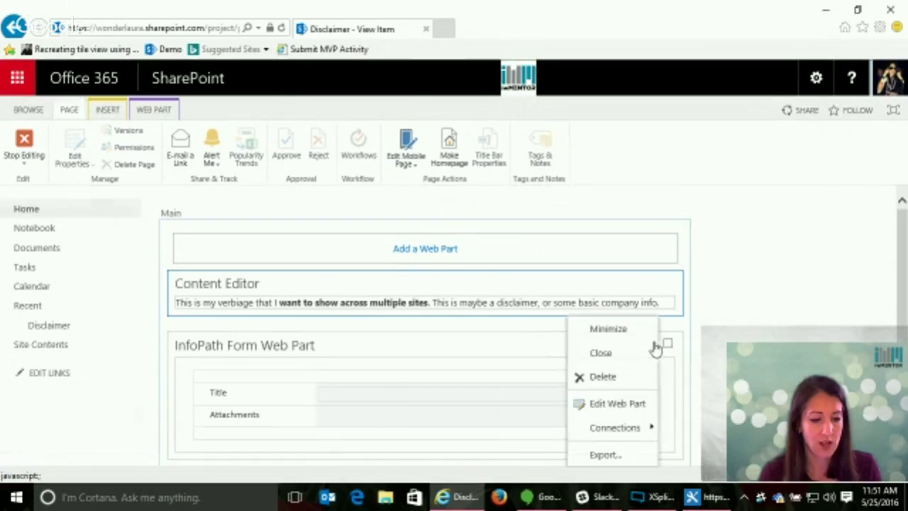
click(617, 404)
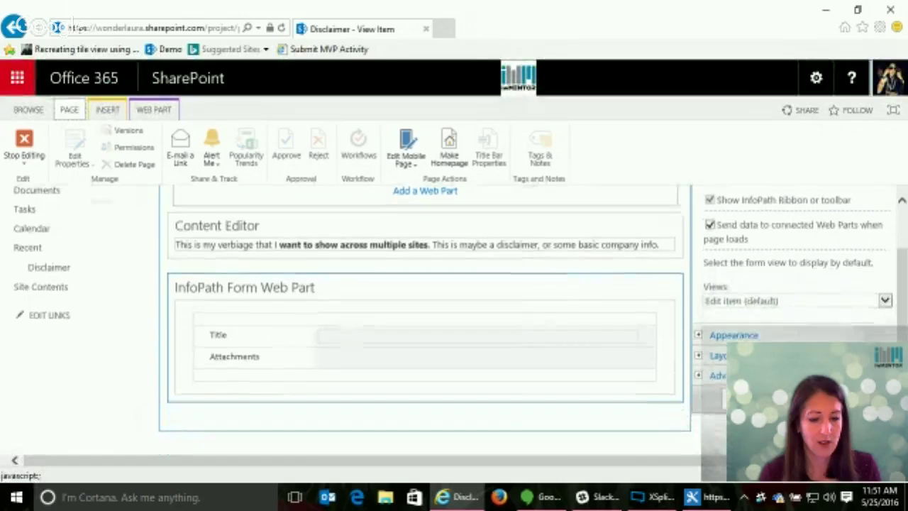
click(715, 354)
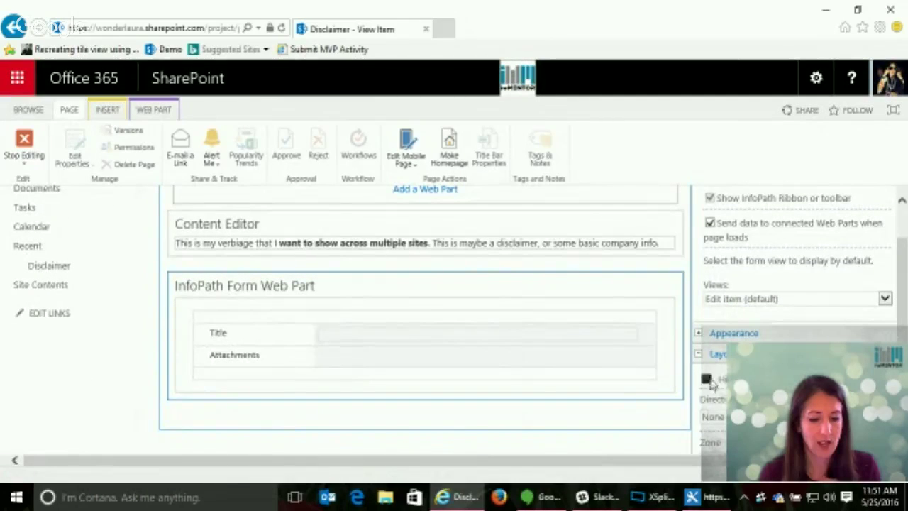
scroll(738, 383, down, 3)
click(748, 416)
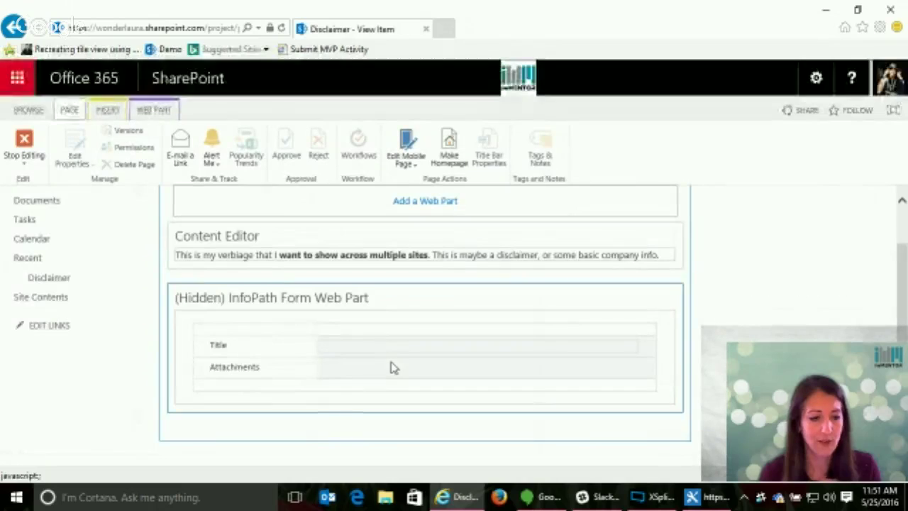
click(26, 146)
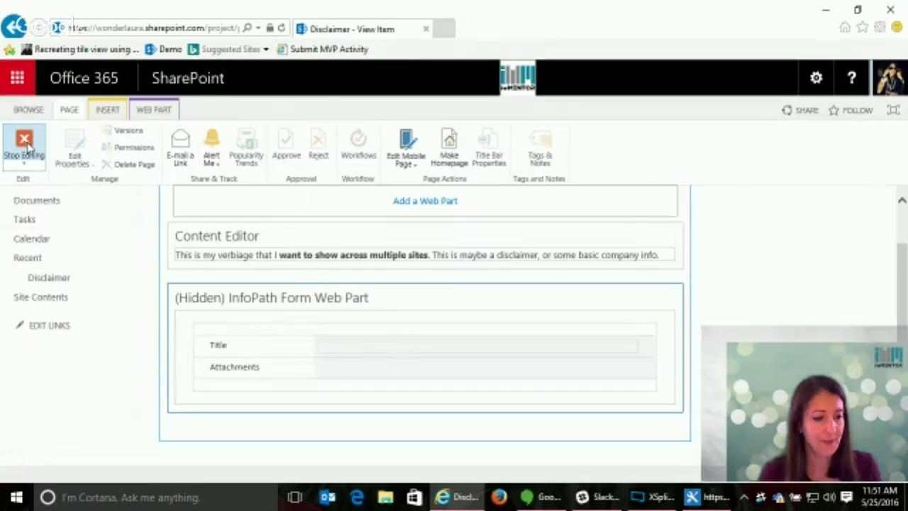
Step: Set the Disclaimer list to launch its forms in a dialog through the list's advanced settings and save the change
click(105, 111)
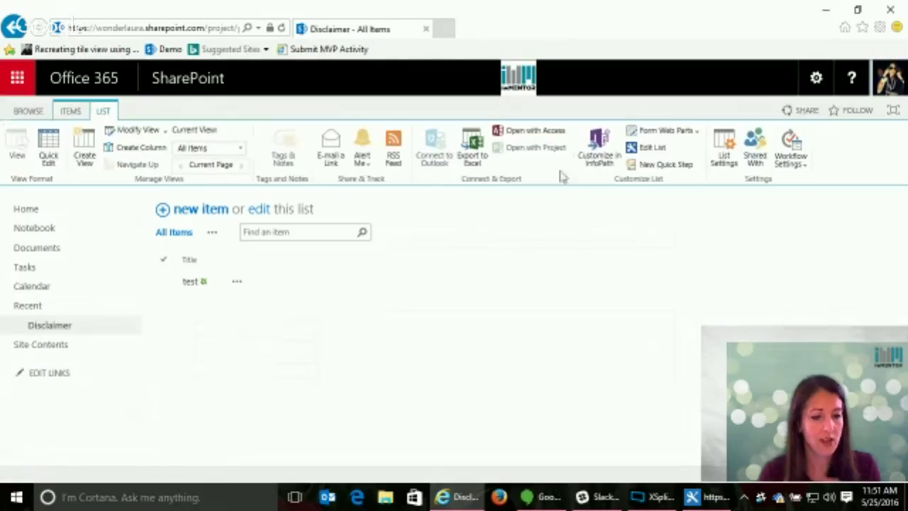
click(724, 152)
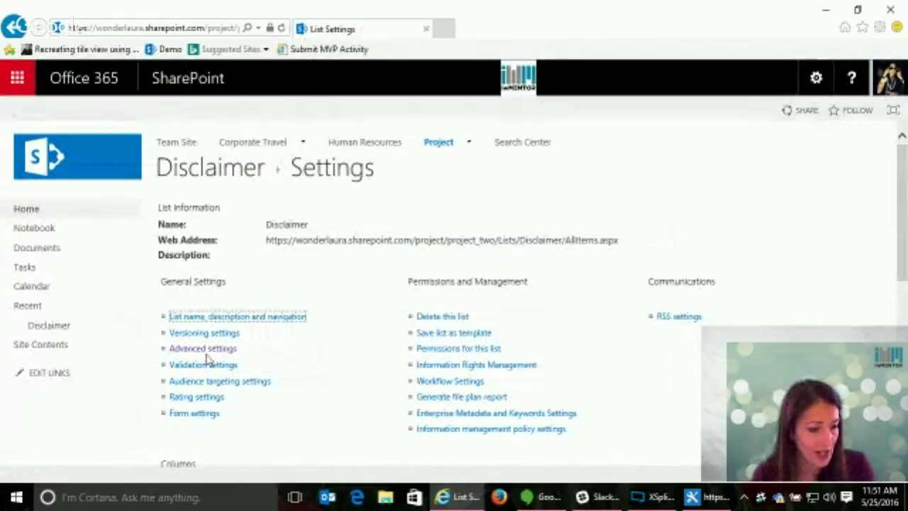
click(206, 350)
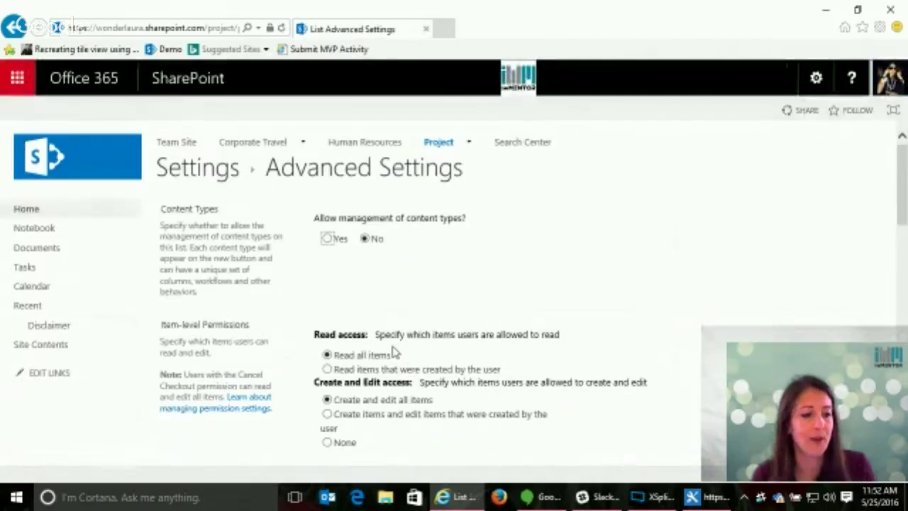
scroll(513, 314, down, 5)
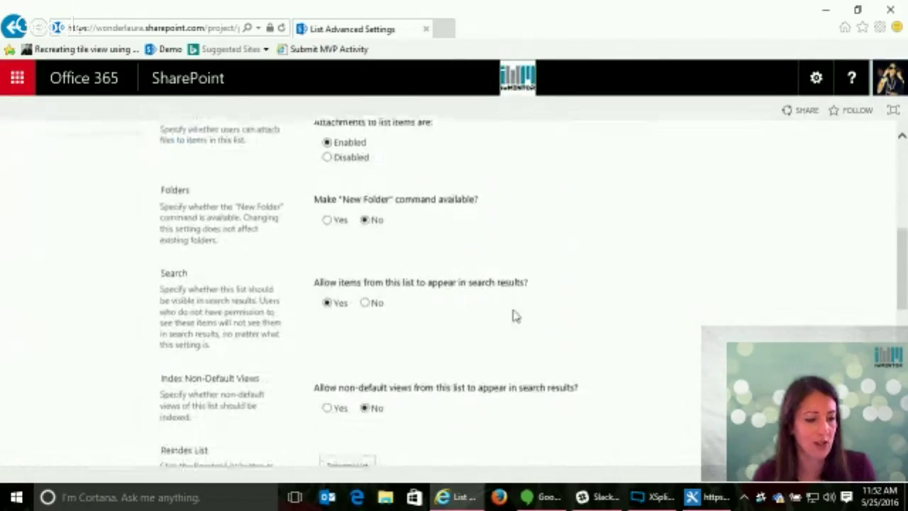
scroll(512, 314, down, 10)
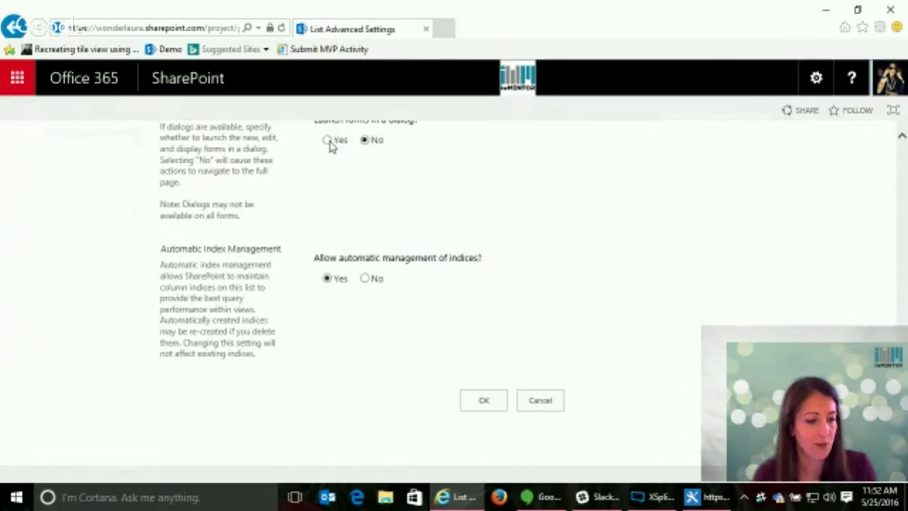
click(329, 141)
click(479, 402)
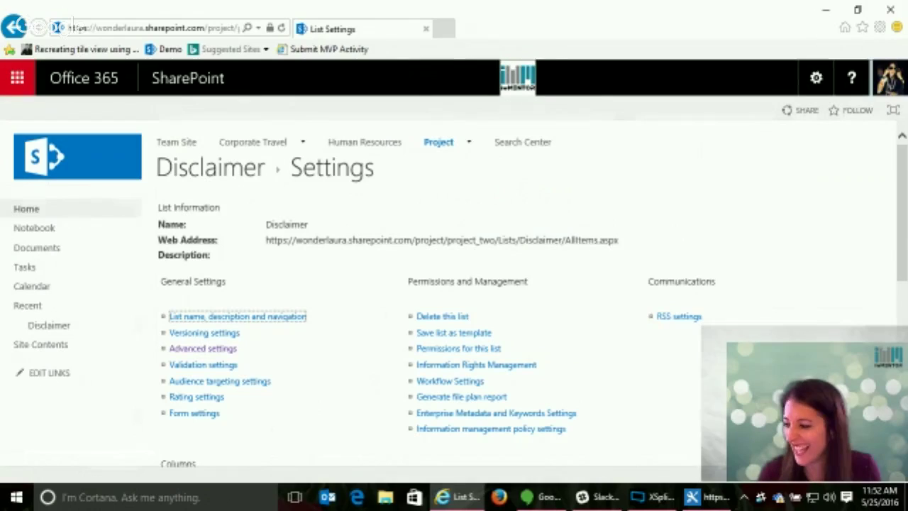
Step: Check the Disclaimer list's test item in its dialog, close it, and copy the item's link
click(213, 174)
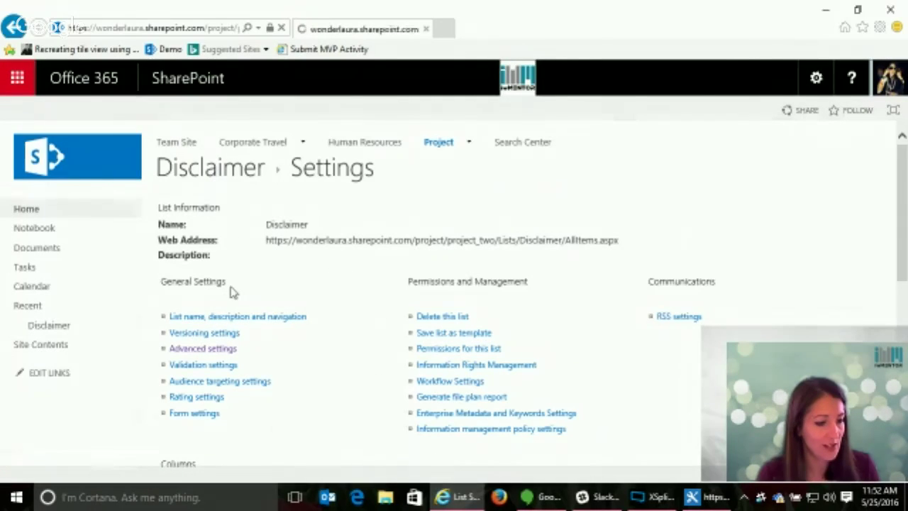
click(192, 283)
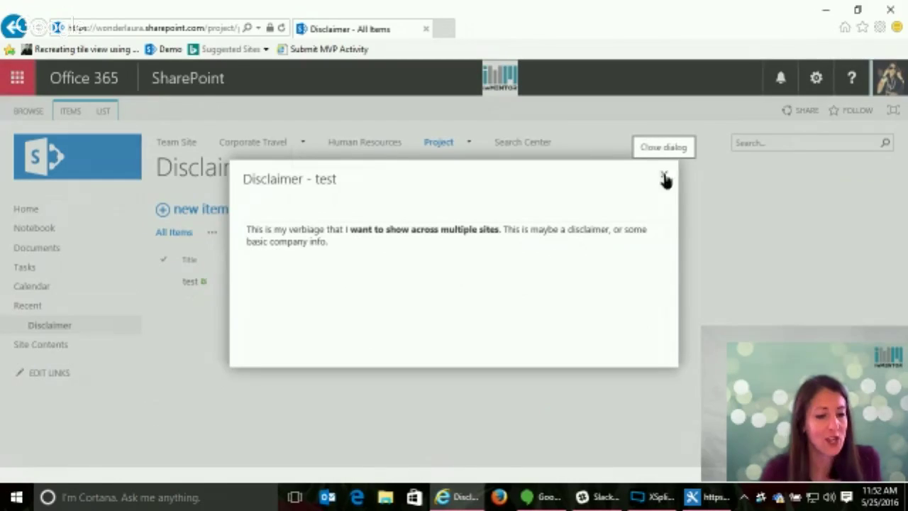
click(663, 177)
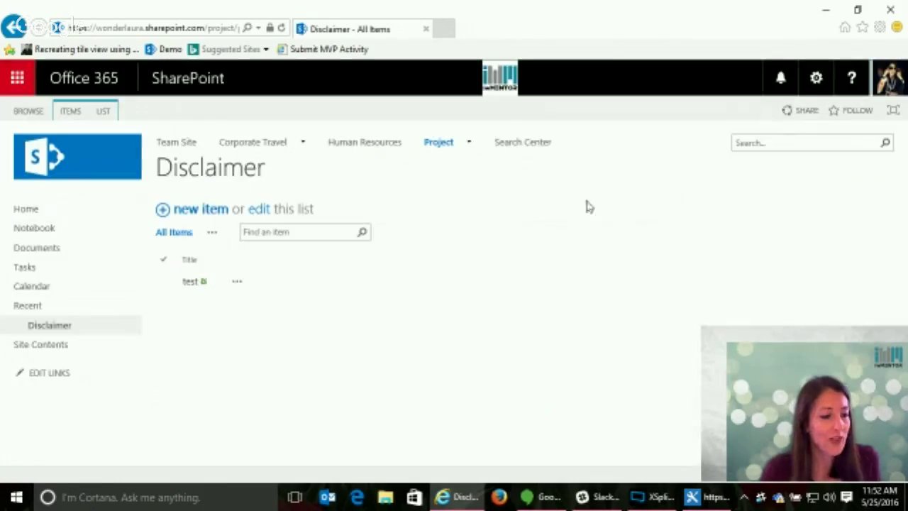
right_click(189, 287)
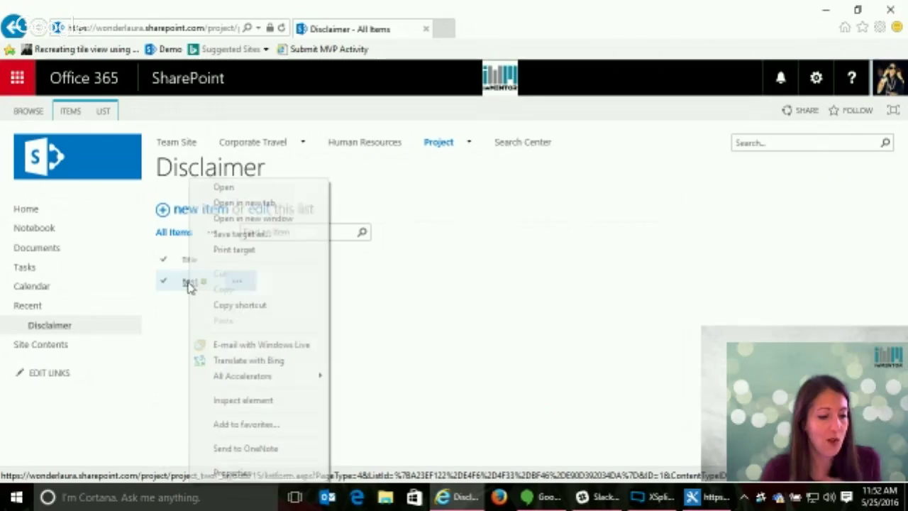
click(260, 307)
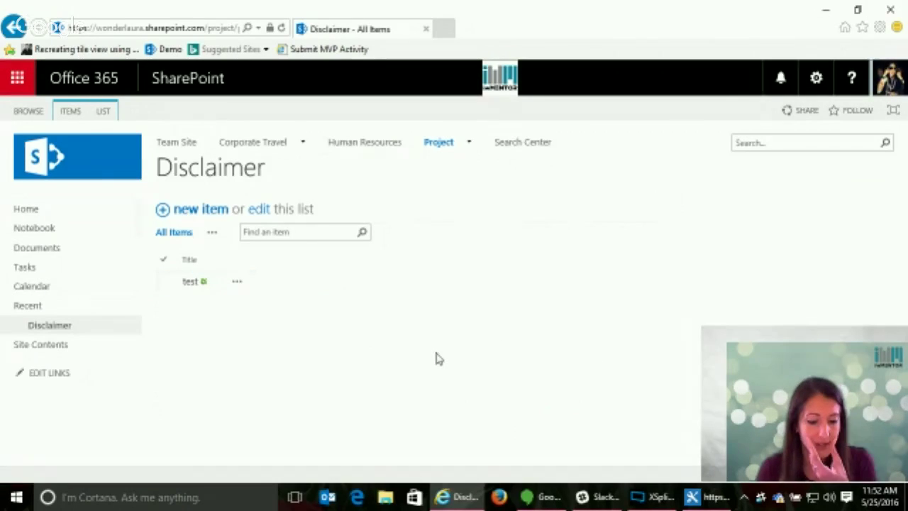
Step: Go to the parent Project site's contents and open the Project 1 subsite
mouse_move(443, 147)
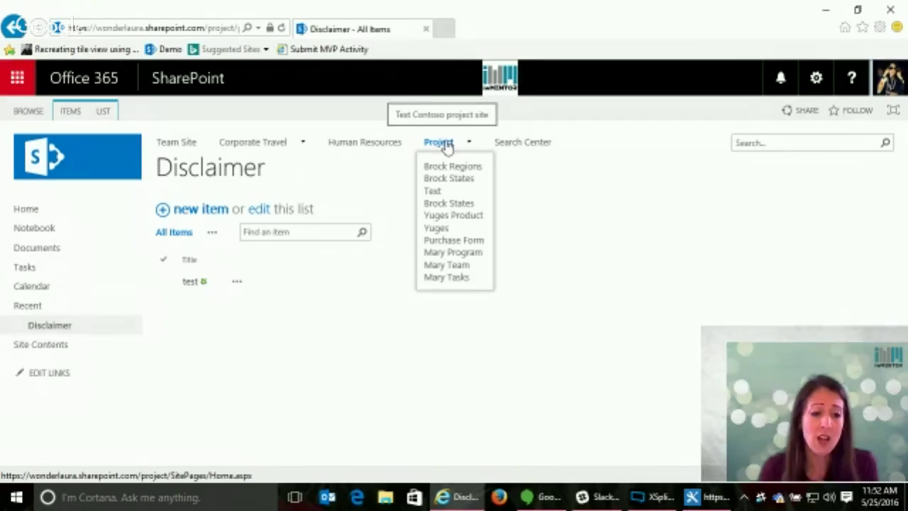
click(446, 146)
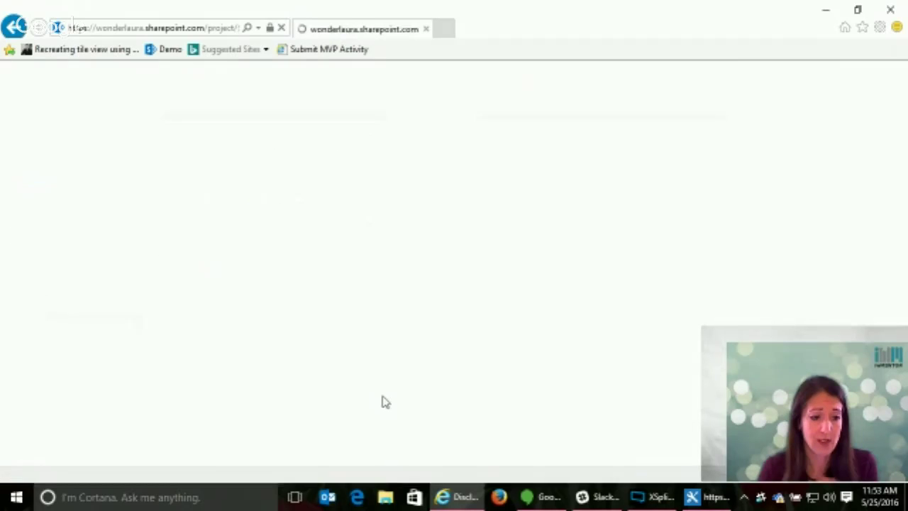
scroll(201, 394, down, 3)
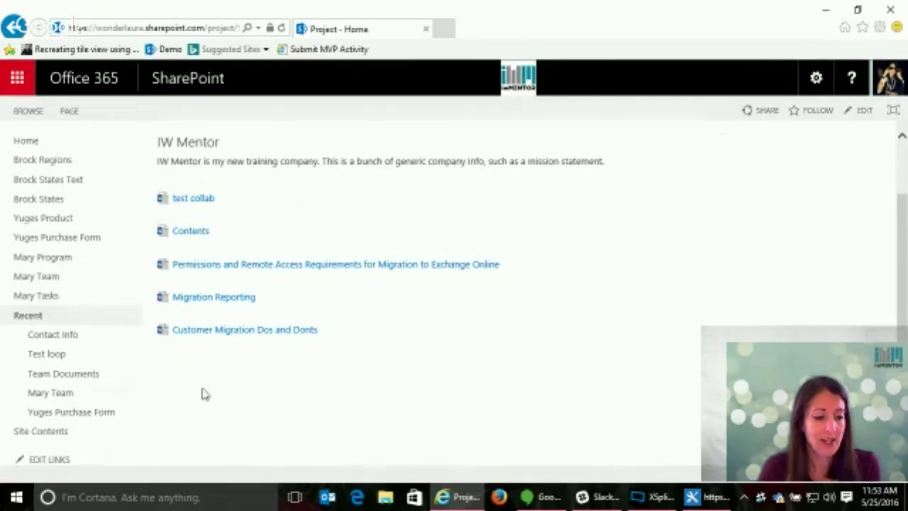
click(56, 430)
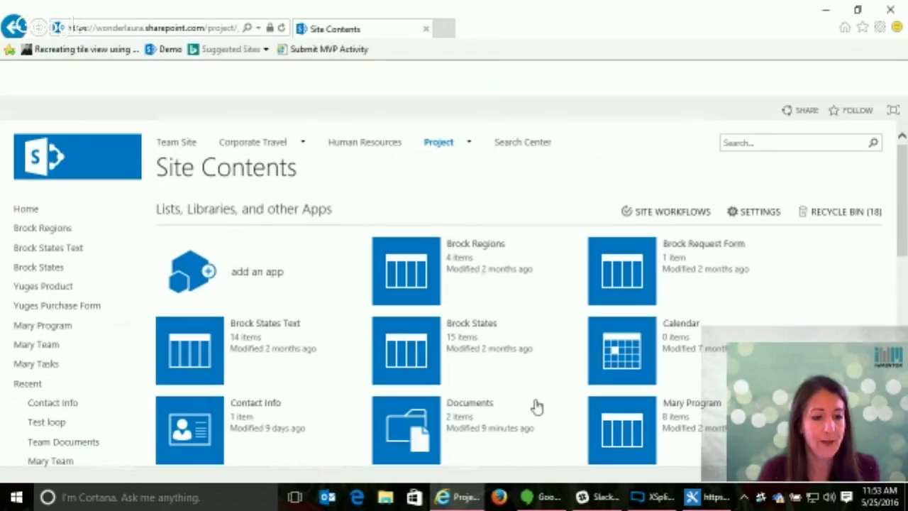
scroll(537, 406, down, 8)
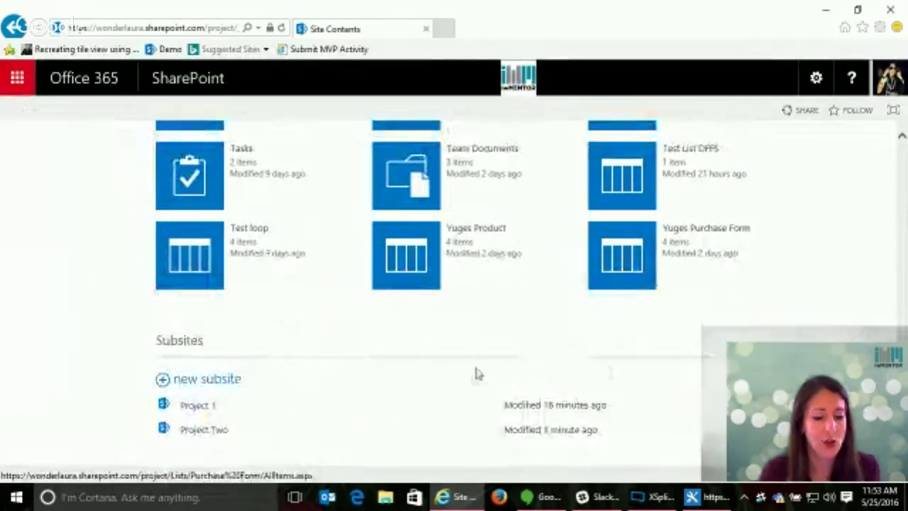
click(199, 408)
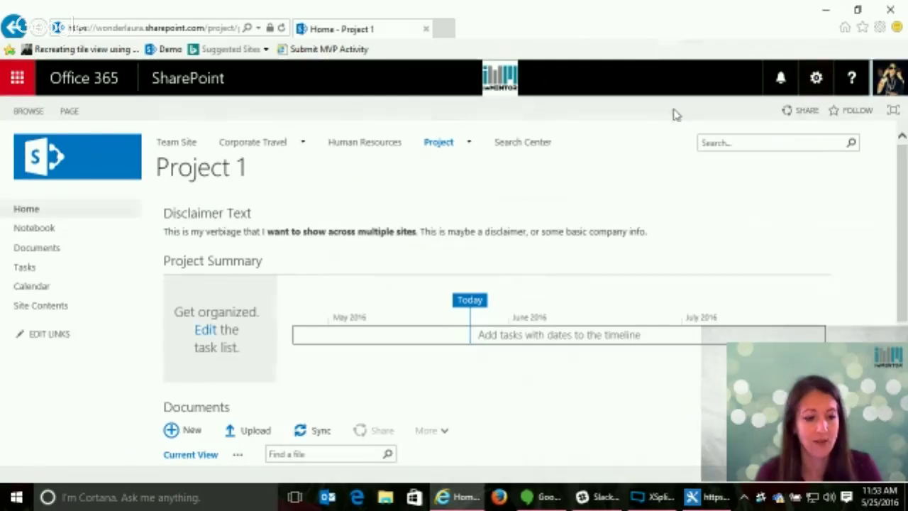
Step: Add a custom list named Contoso Project Stuff to the Project 1 subsite
click(817, 79)
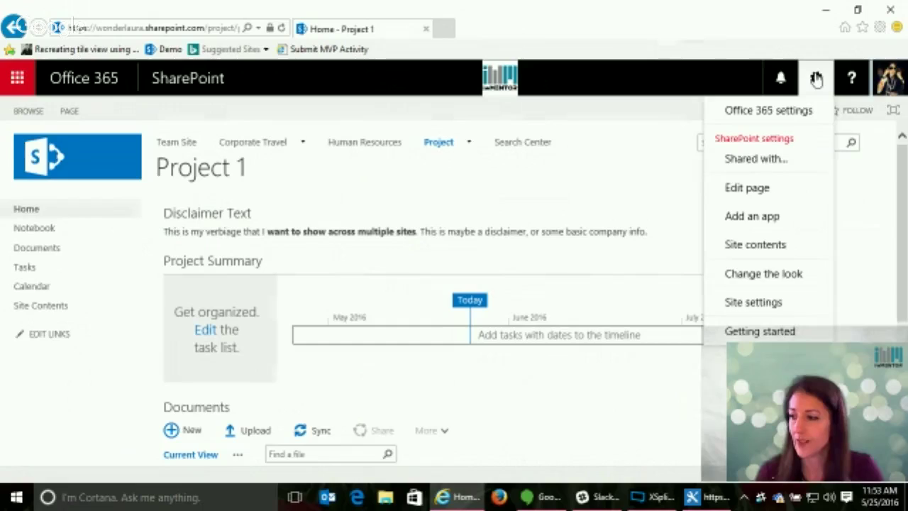
click(767, 216)
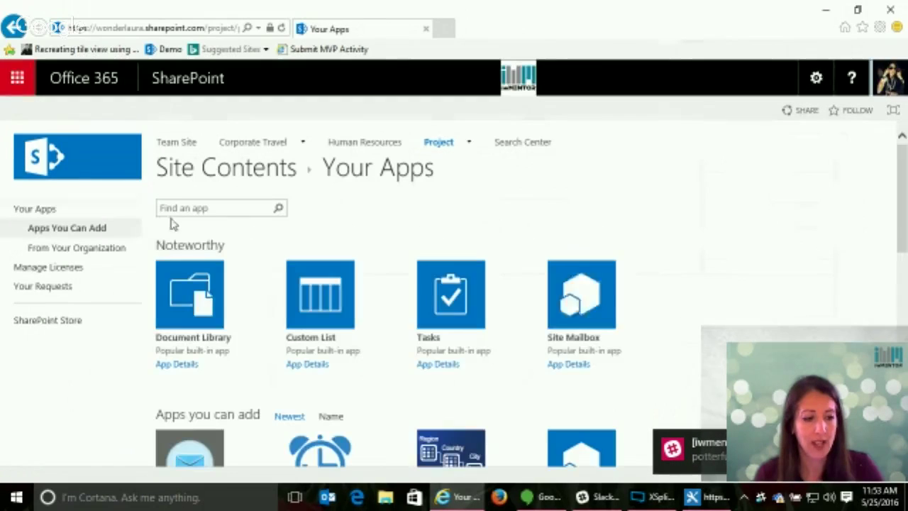
click(315, 301)
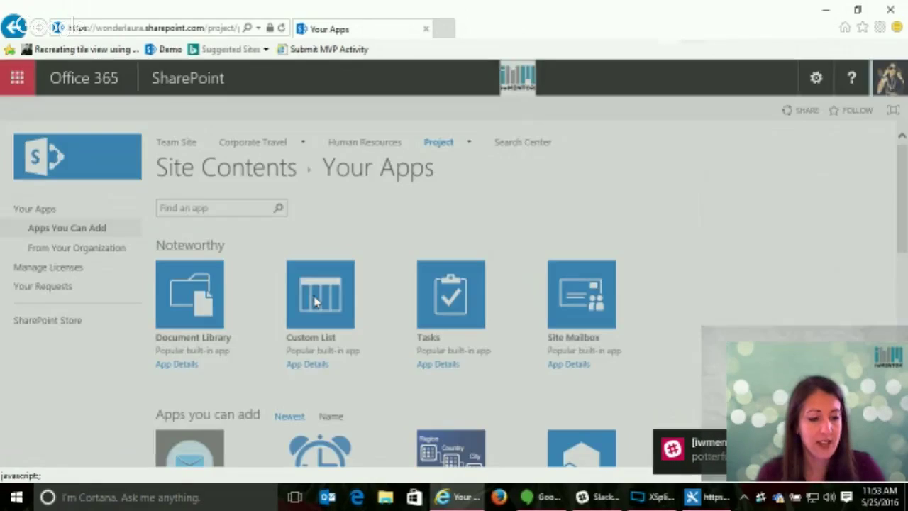
click(526, 267)
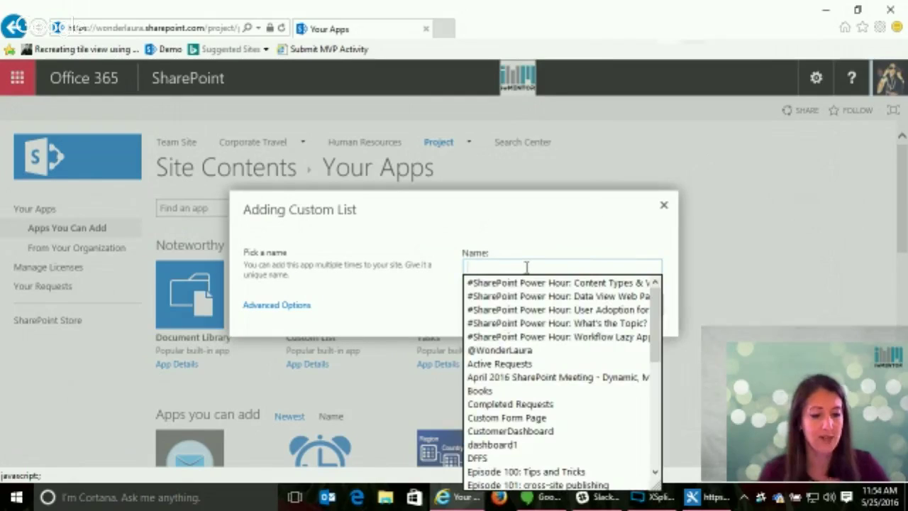
text(Contoso Project Stu)
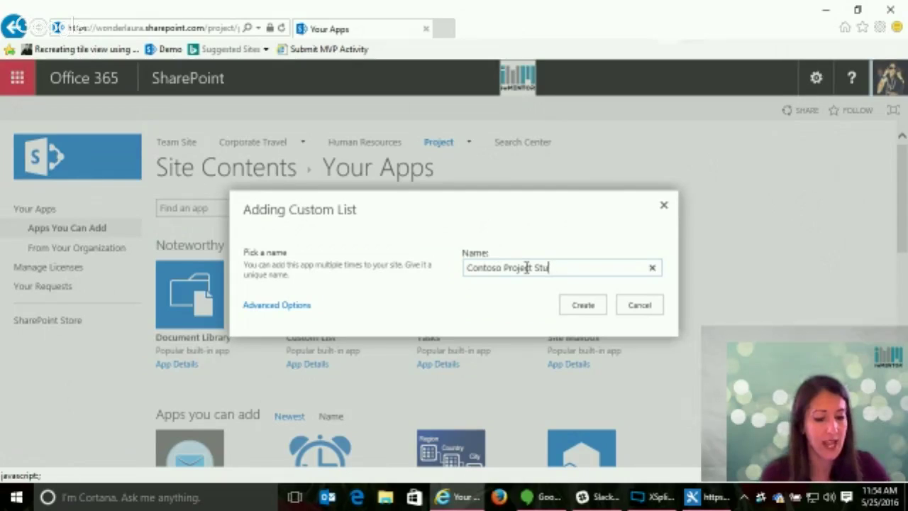
text(ff)
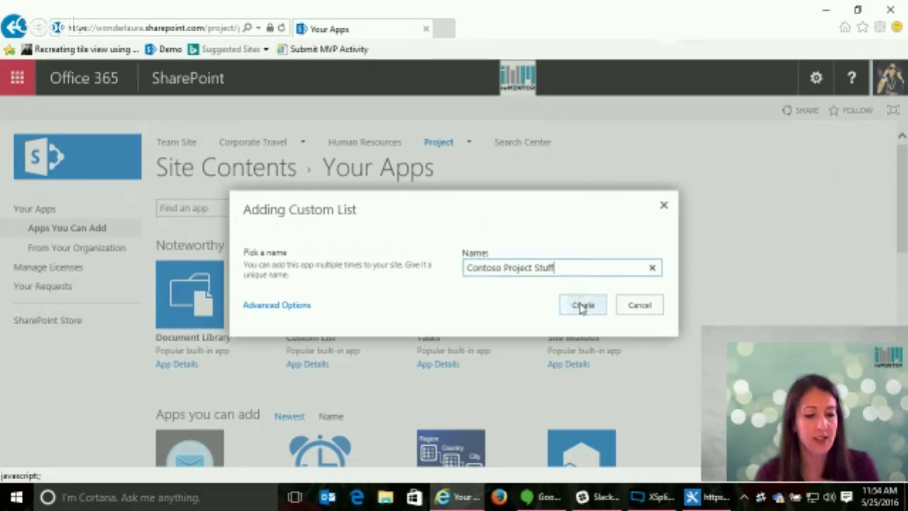
click(583, 305)
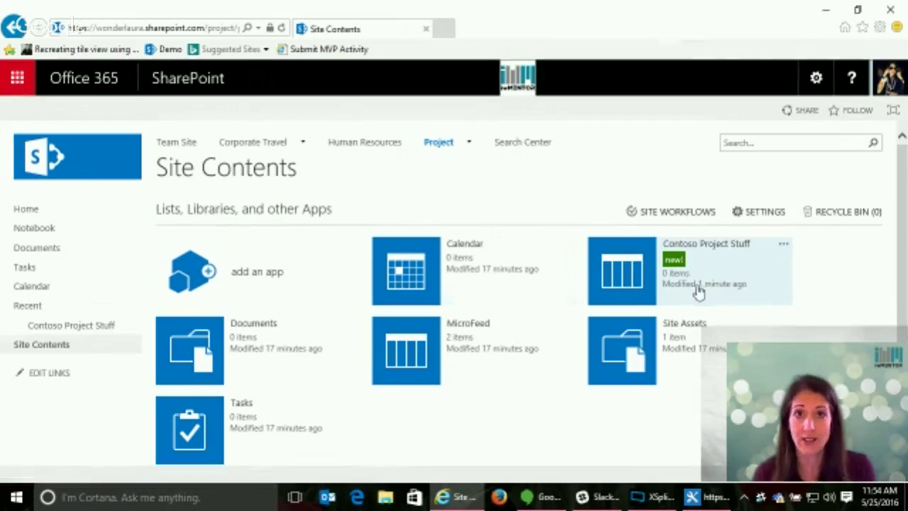
Step: Save a new item titled "one thing" in the Contoso Project Stuff list and open the list for editing in SharePoint Designer
click(619, 270)
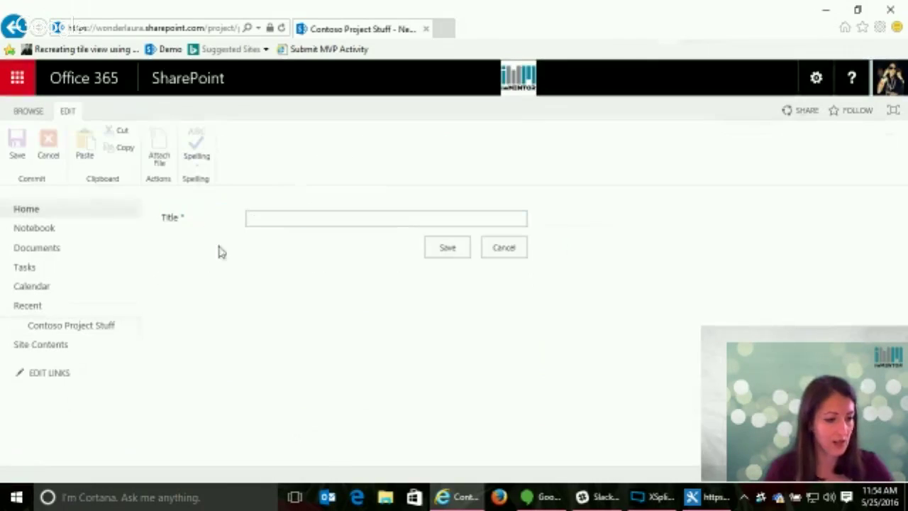
click(296, 224)
text(one thing)
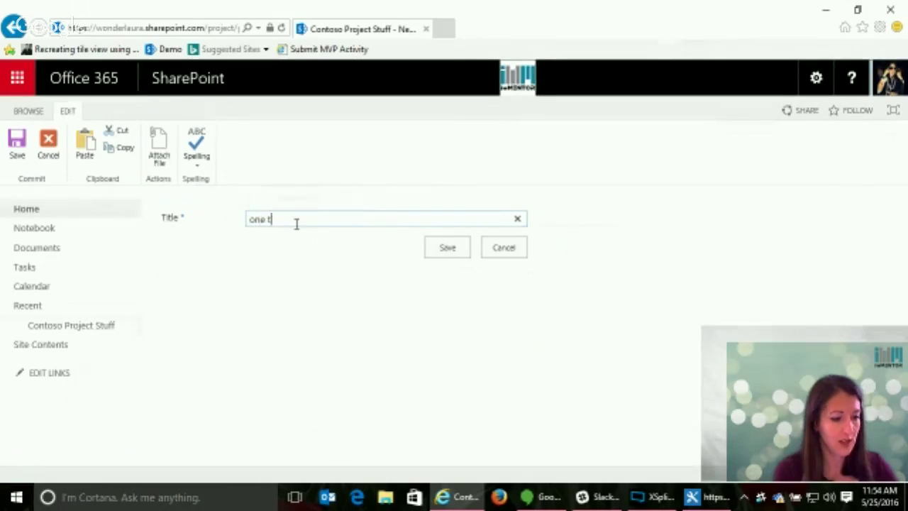
click(441, 251)
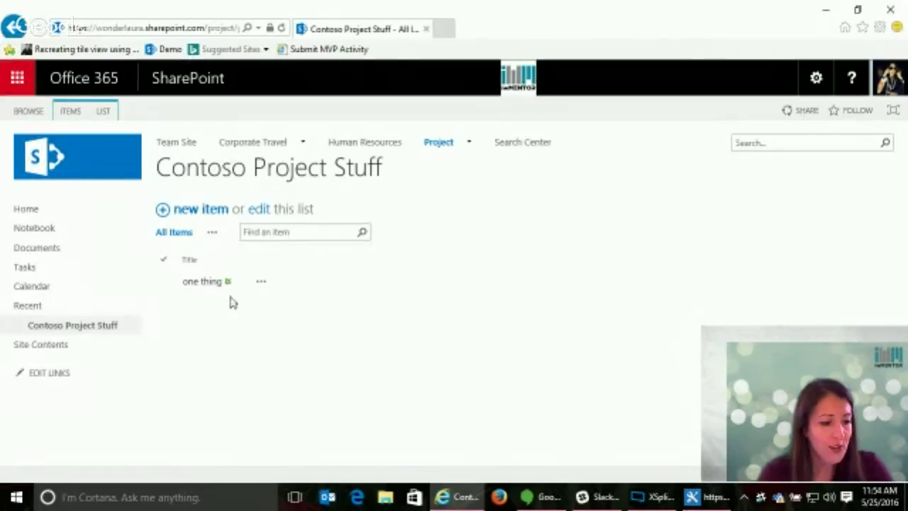
click(103, 114)
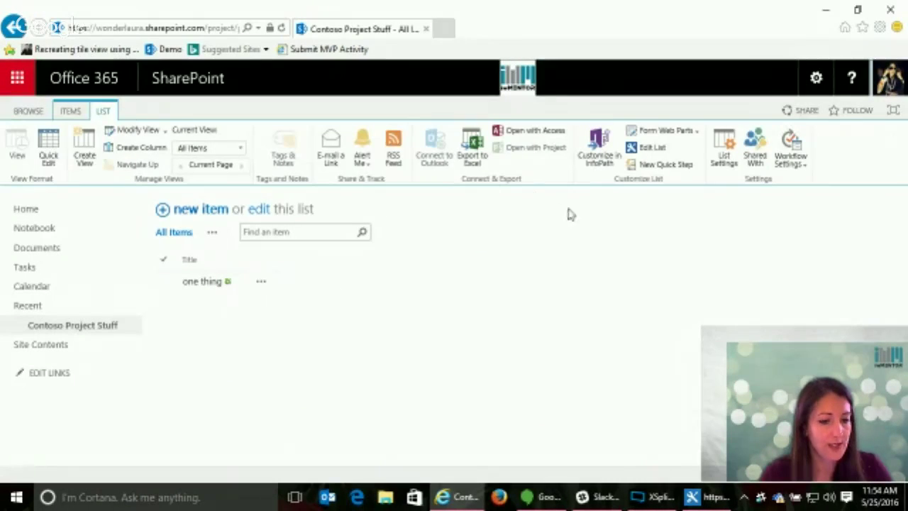
click(647, 149)
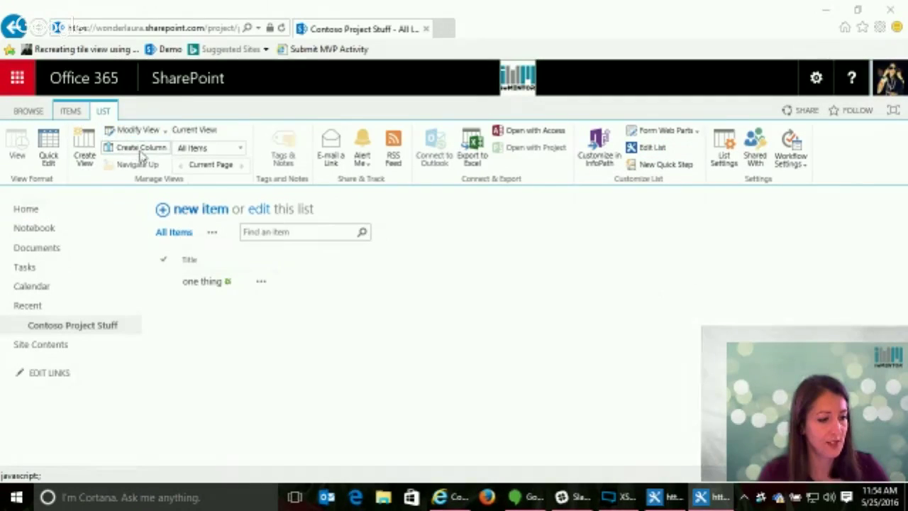
Step: Start a new public standard view for the Contoso Project Stuff list and name it "oldschool"
click(427, 314)
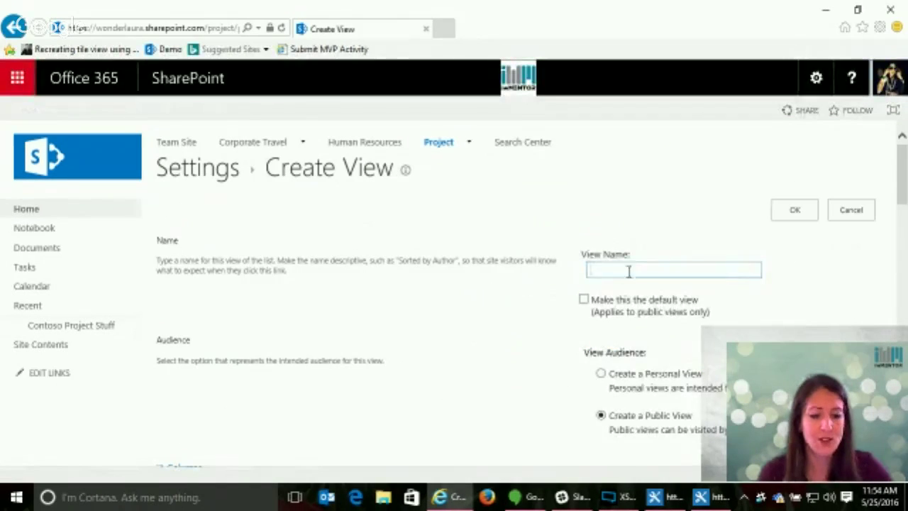
click(631, 270)
text(o)
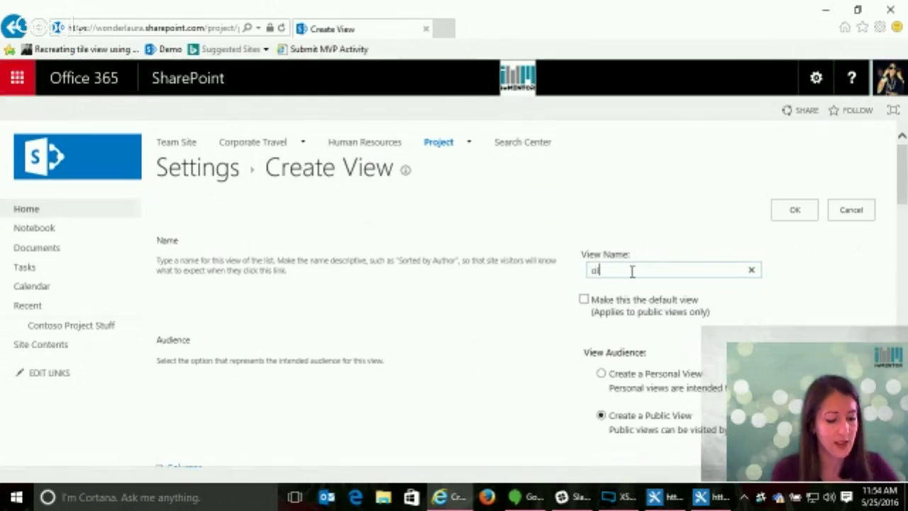
text(ldschool)
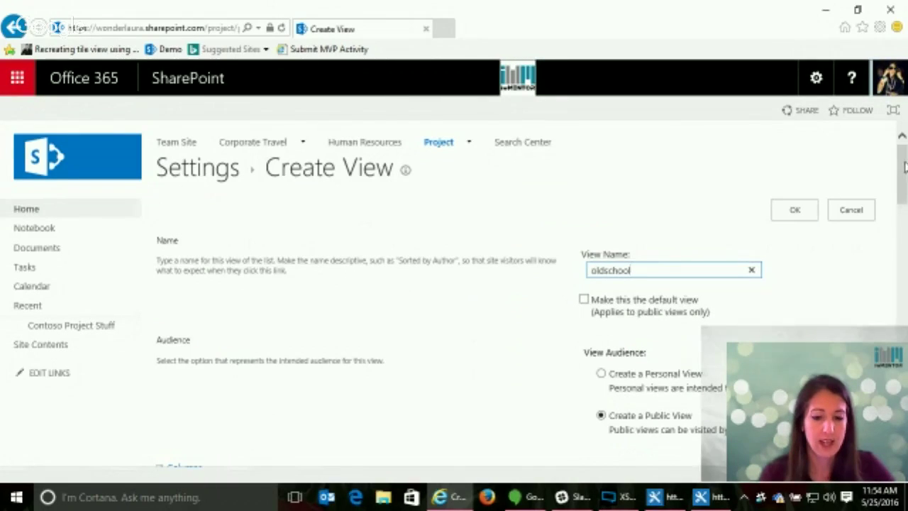
Step: Set the oldschool view's style to Basic Table and save the view
drag(904, 165, 904, 360)
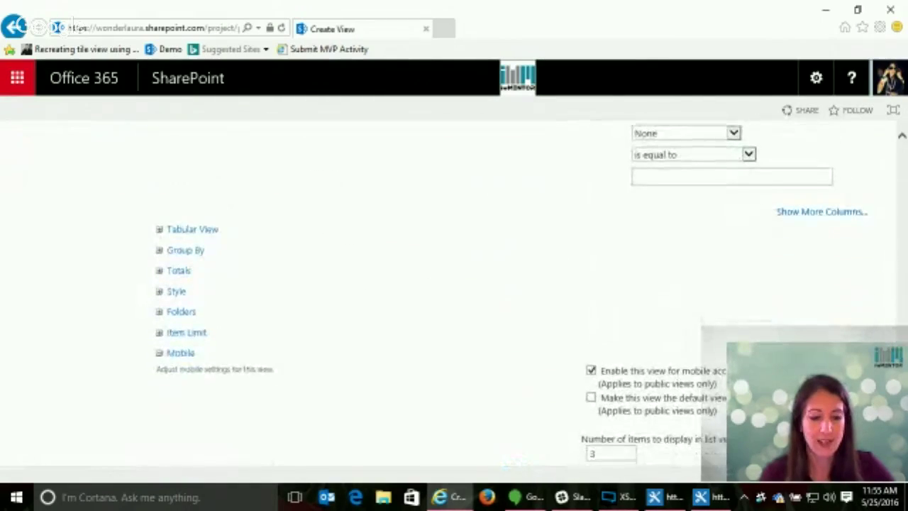
click(158, 293)
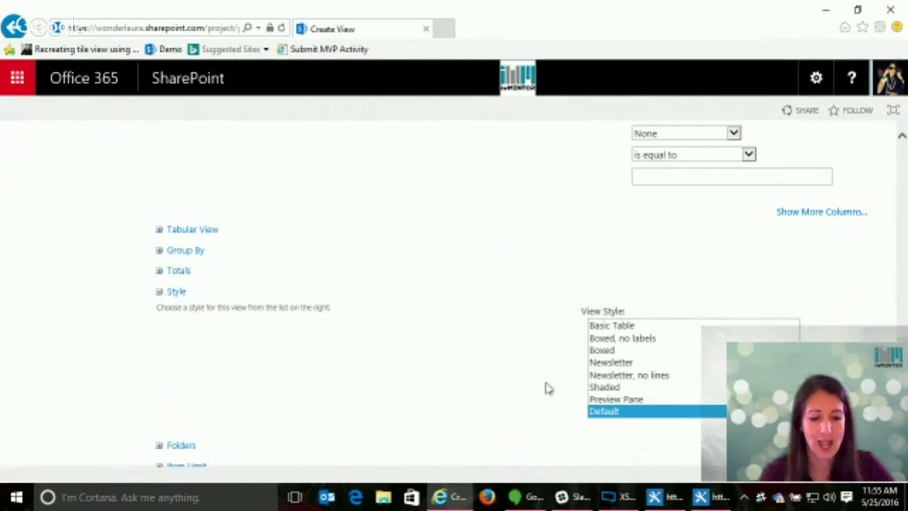
click(623, 326)
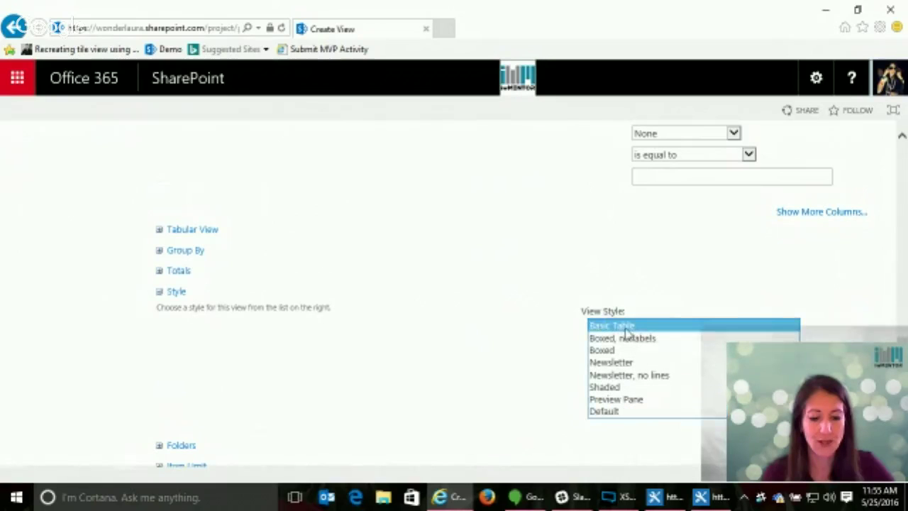
click(624, 362)
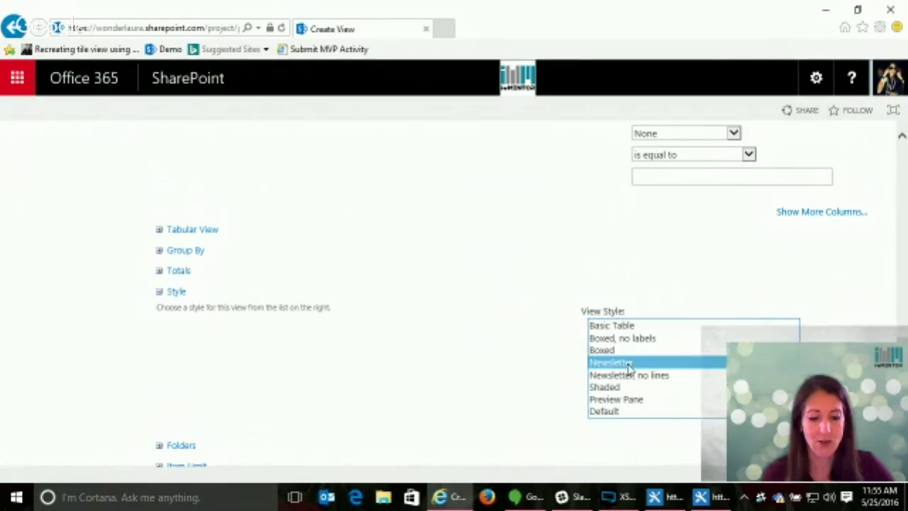
click(632, 326)
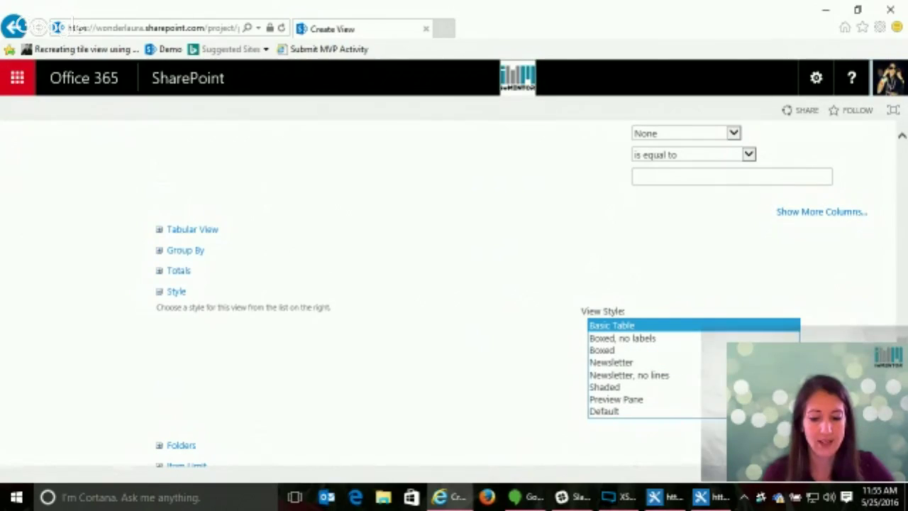
scroll(453, 283, down, 5)
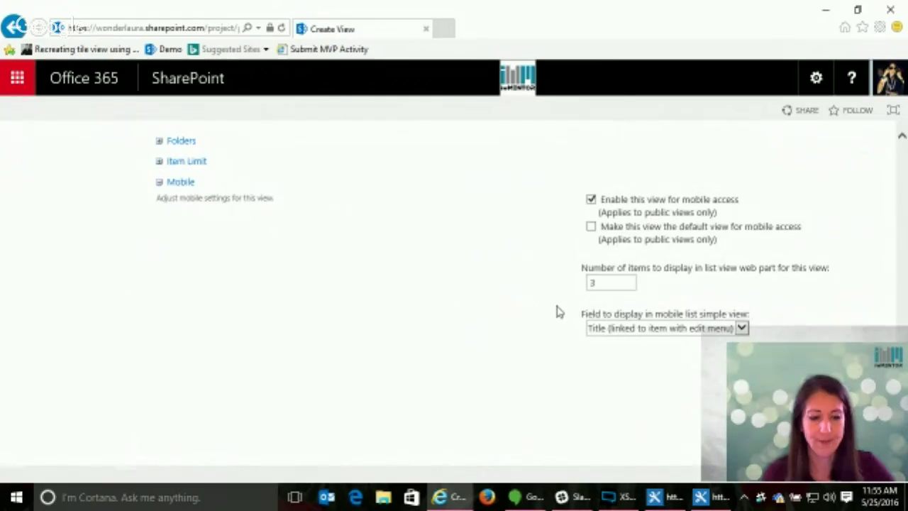
scroll(557, 313, up, 20)
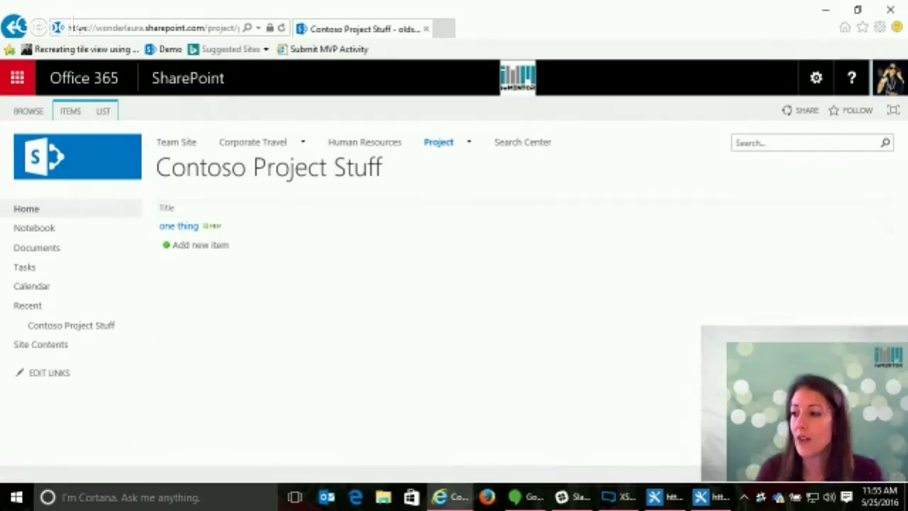
Step: Switch to SharePoint Designer and open the oldschool view of the Contoso Project Stuff list for editing
drag(907, 113, 542, 7)
click(71, 158)
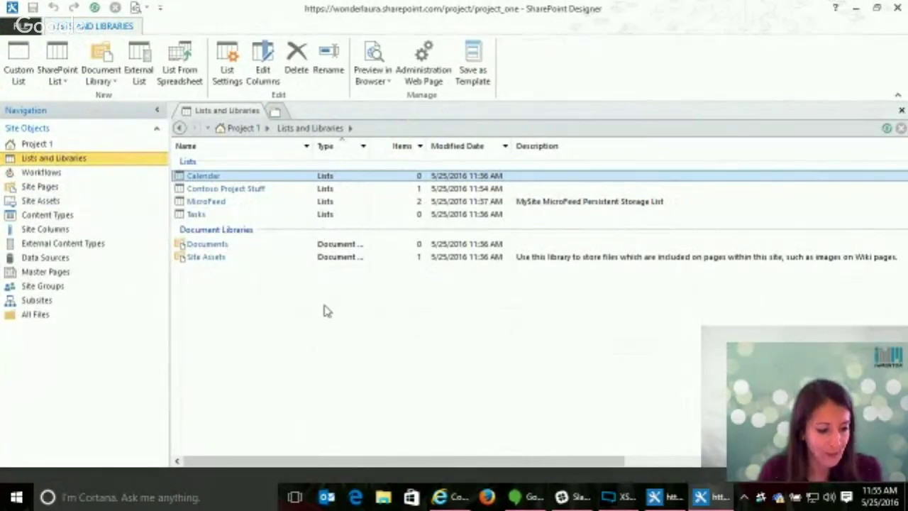
click(277, 190)
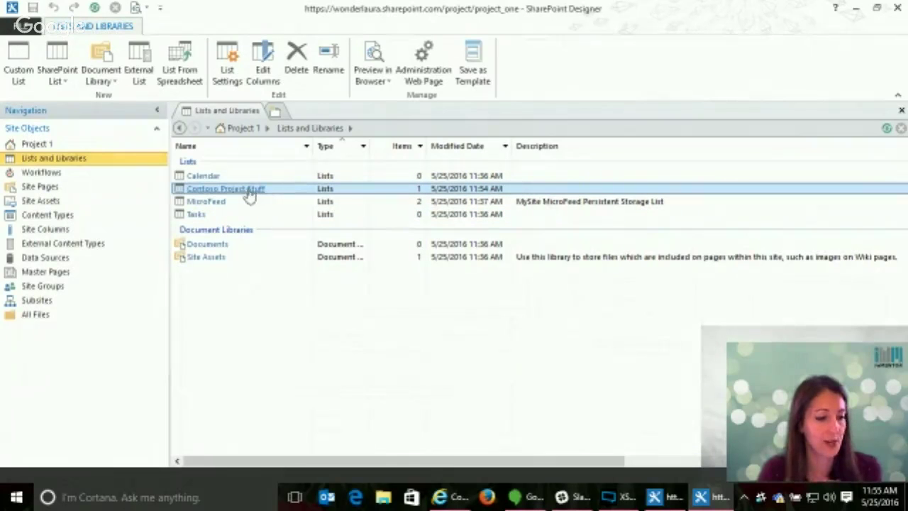
click(249, 190)
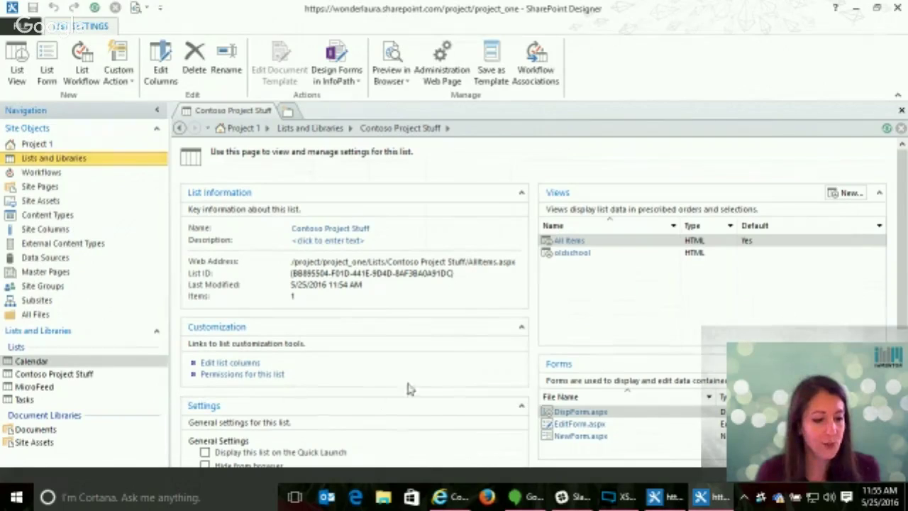
click(571, 254)
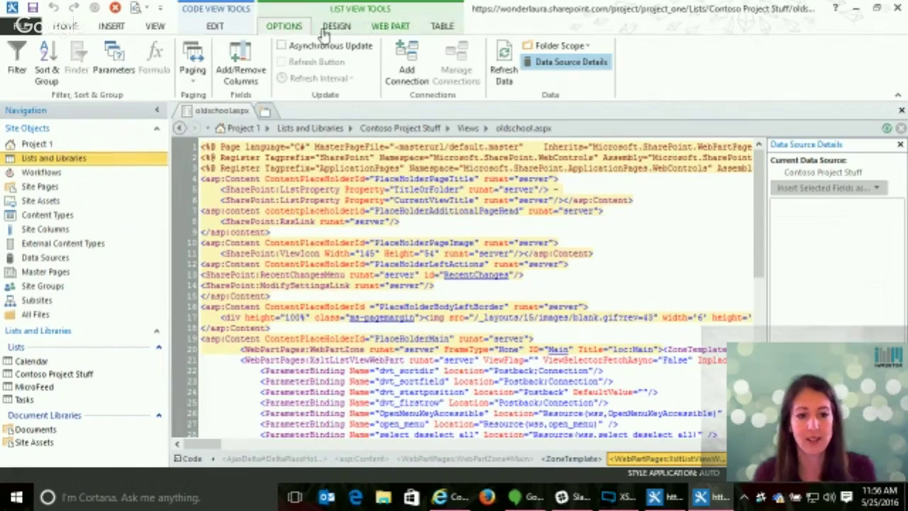
Step: Save the list's web part to the site gallery with description "This is for all project sites", using data relative to the site where it is used
click(383, 31)
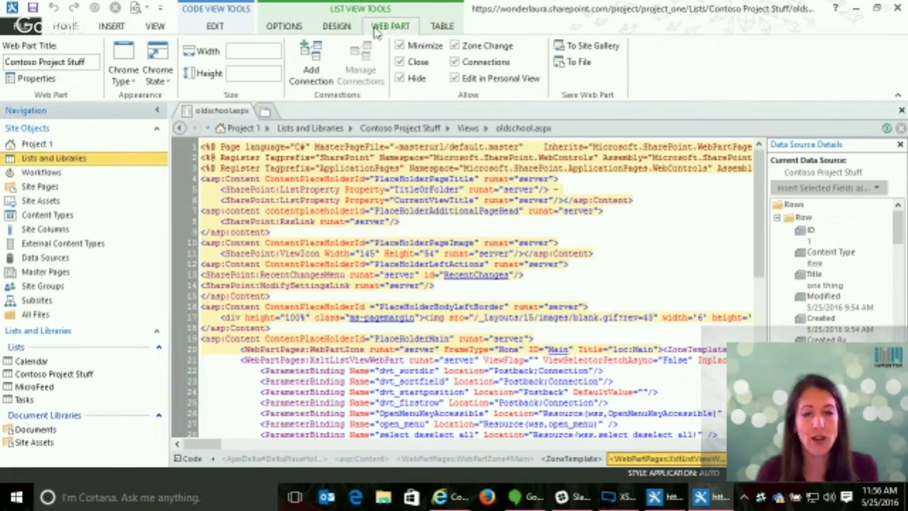
click(599, 47)
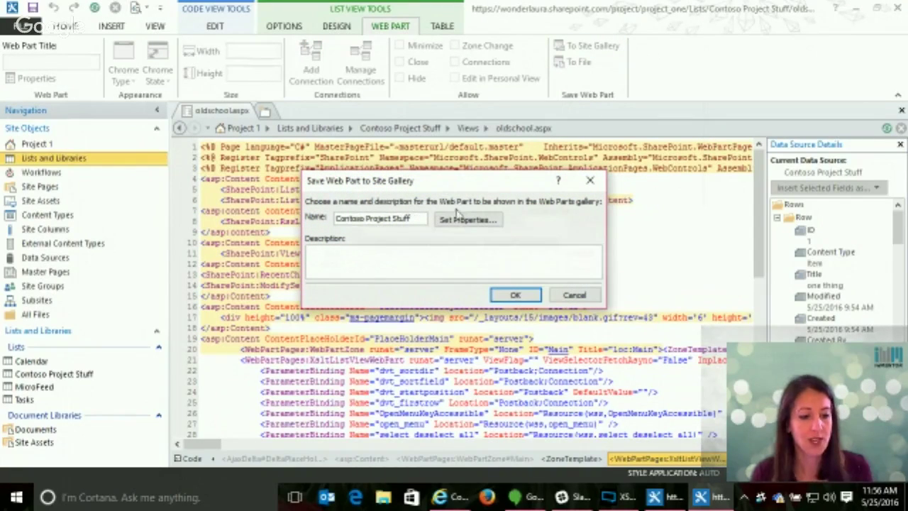
click(378, 264)
text(This is)
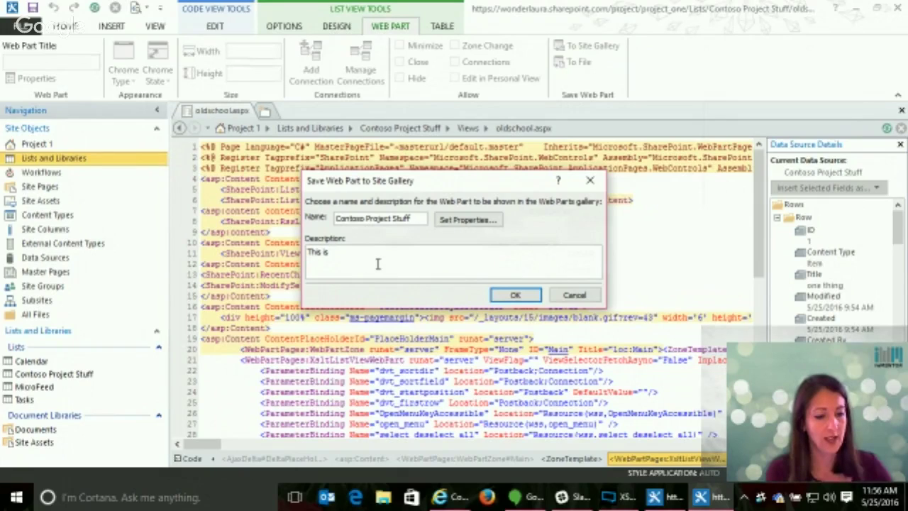
text( for all project)
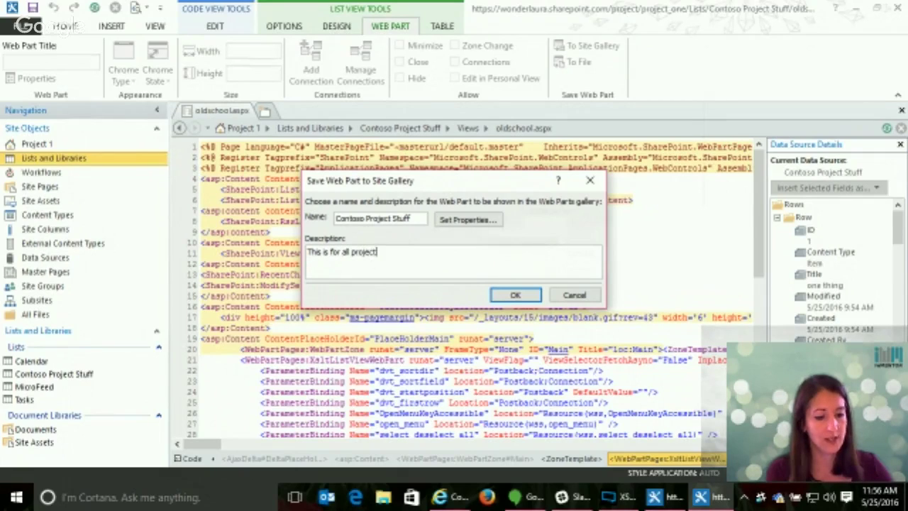
text( sites)
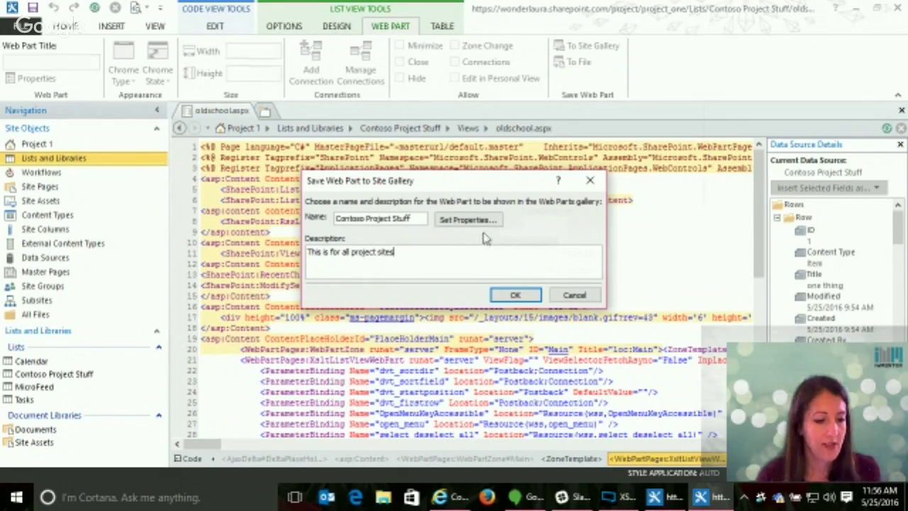
click(509, 298)
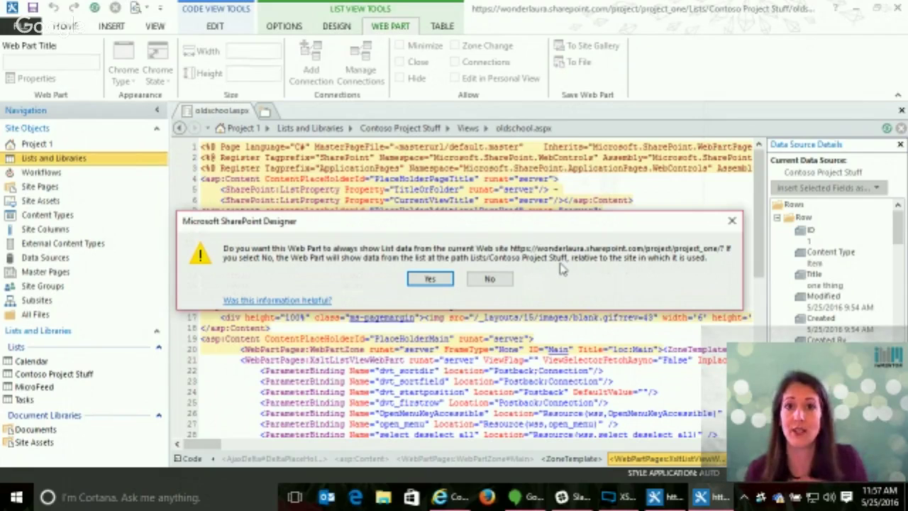
click(496, 279)
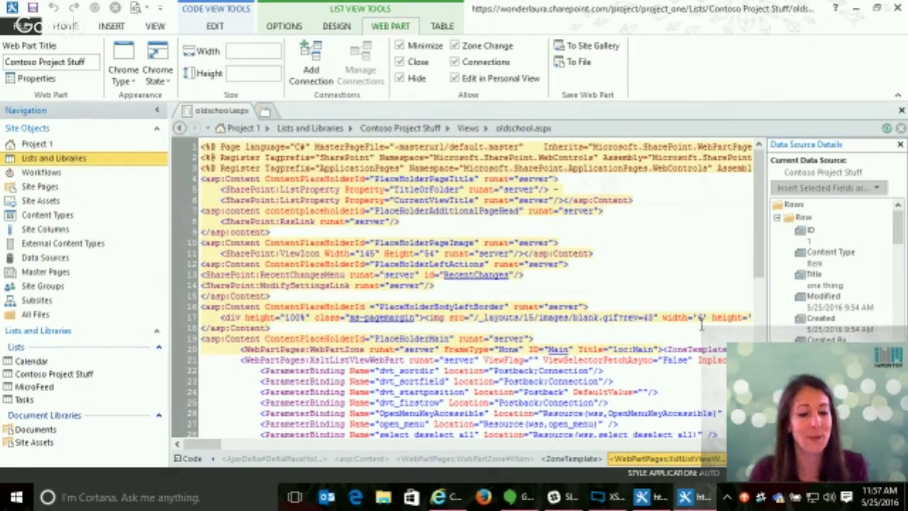
Step: Examine the list view web part code in oldschool.aspx, from the parameter bindings to the XML view definition
drag(761, 230, 758, 301)
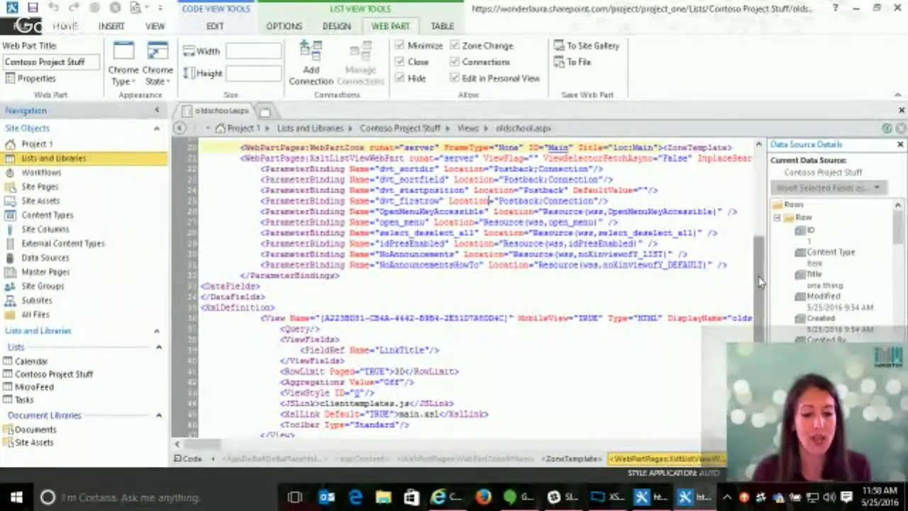
drag(759, 290, 759, 330)
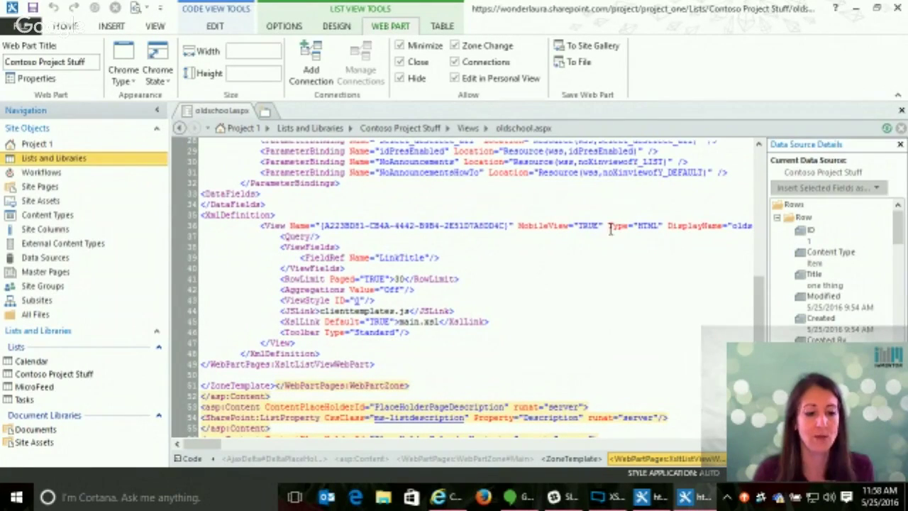
key(Down)
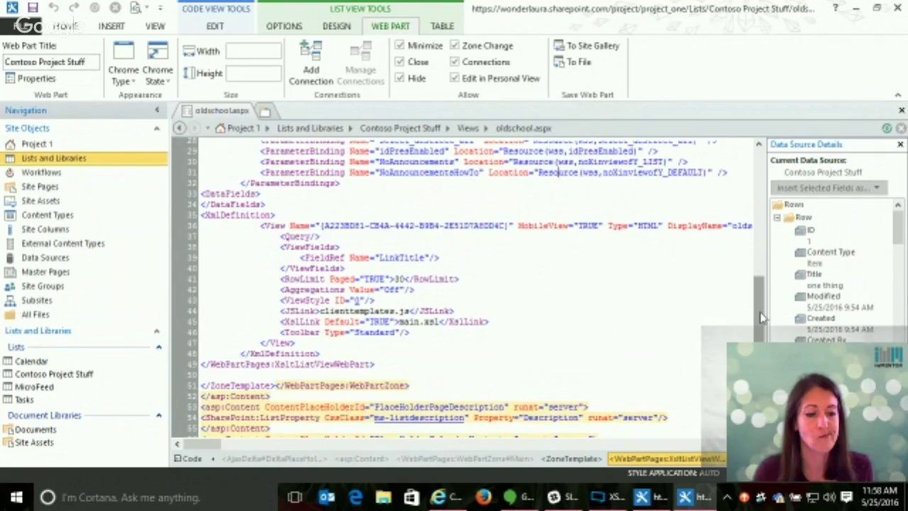
drag(762, 317, 743, 183)
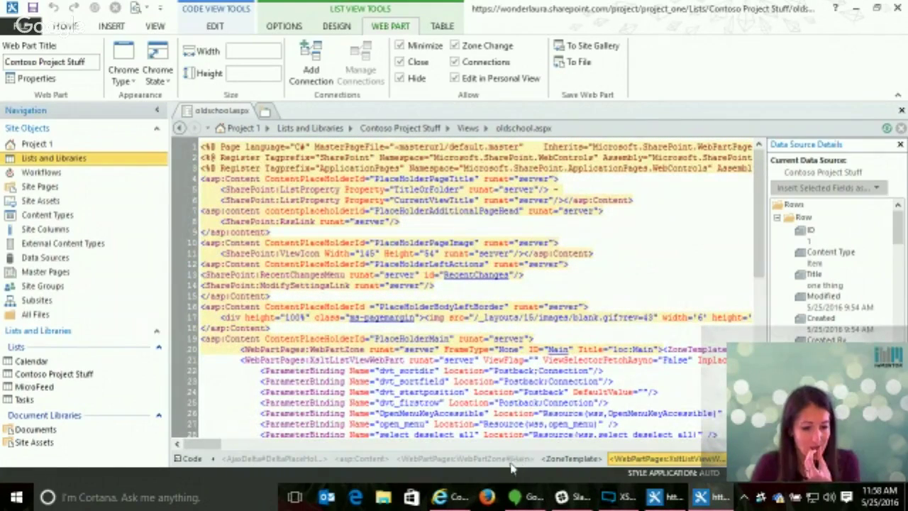
click(568, 501)
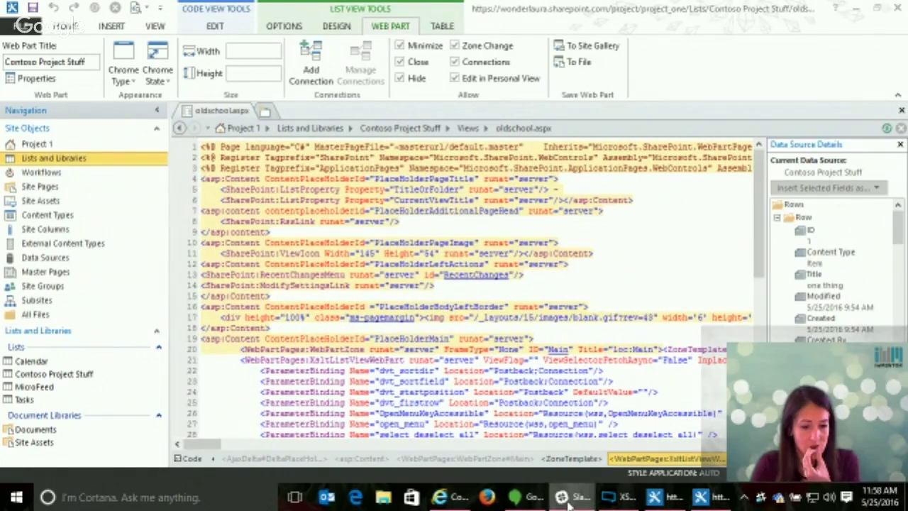
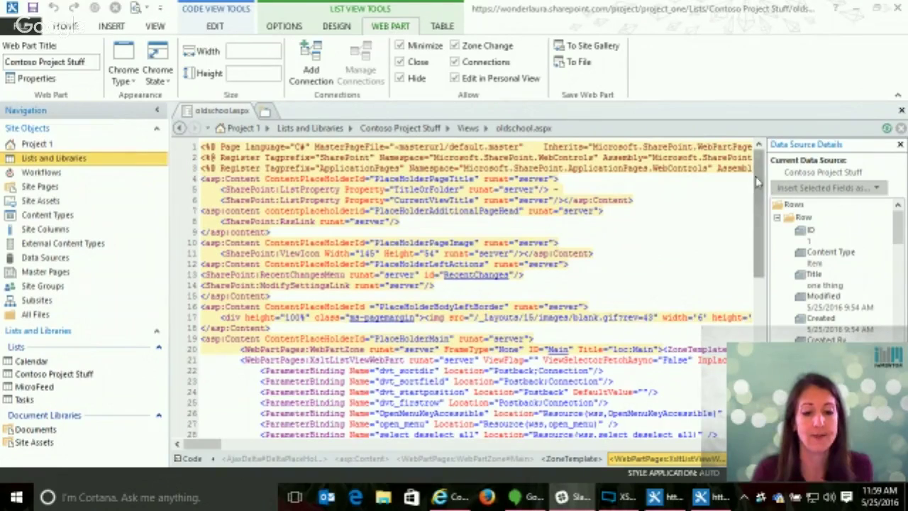
mouse_move(760, 185)
mouse_down()
mouse_move(758, 304)
mouse_move(761, 178)
mouse_up()
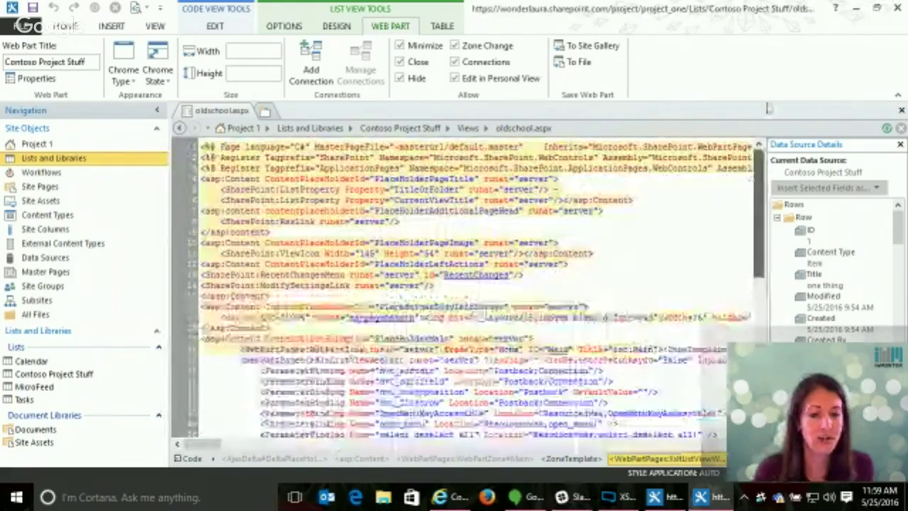
Step: Switch back to the browser and open the Site Pages library from the parent Project site's contents
click(856, 8)
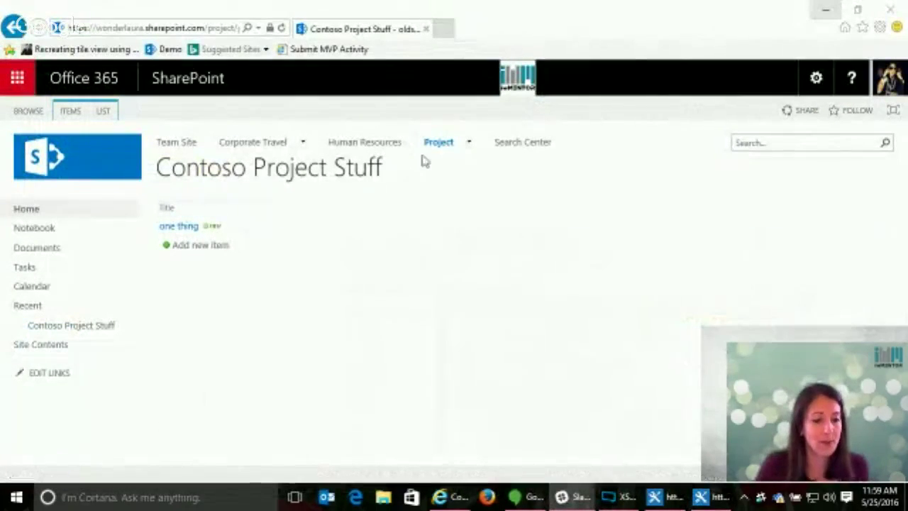
mouse_move(438, 144)
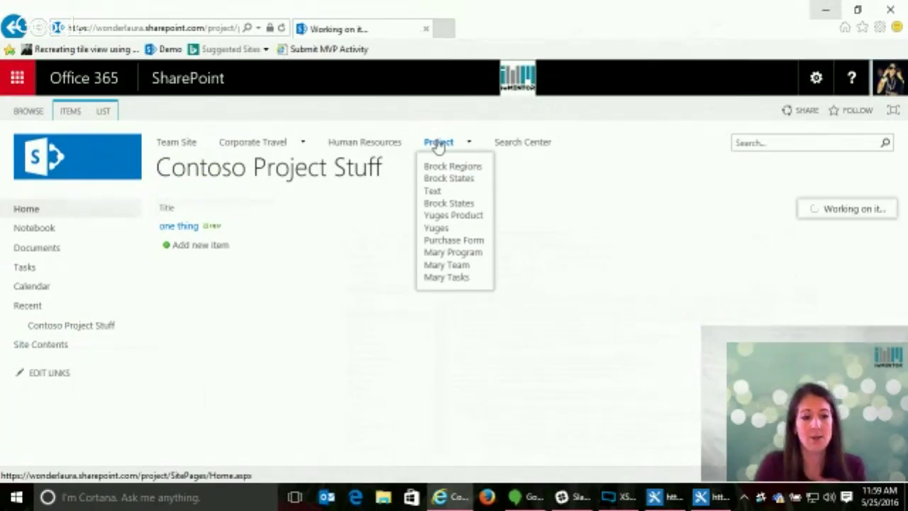
click(808, 81)
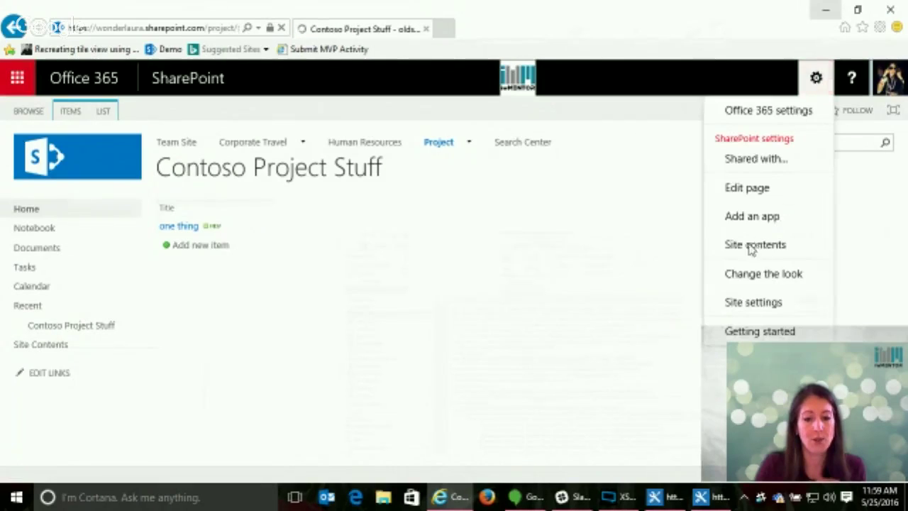
click(819, 80)
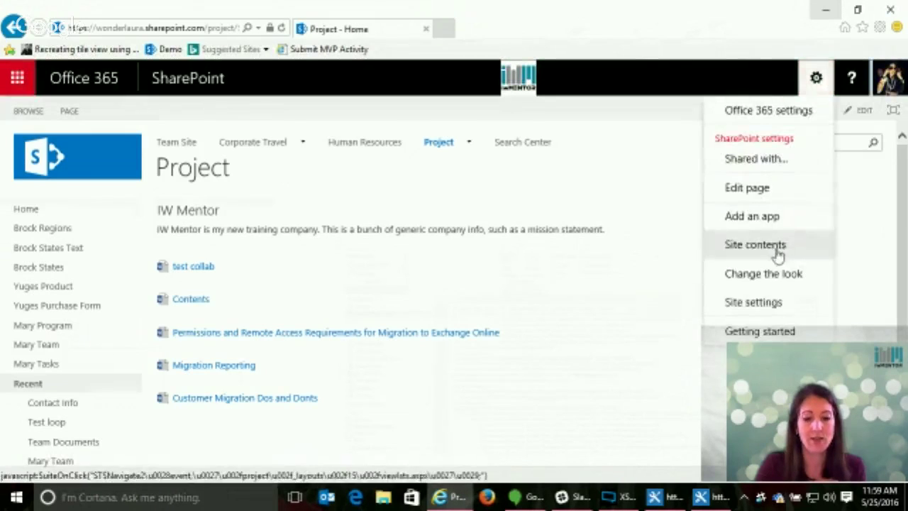
click(775, 247)
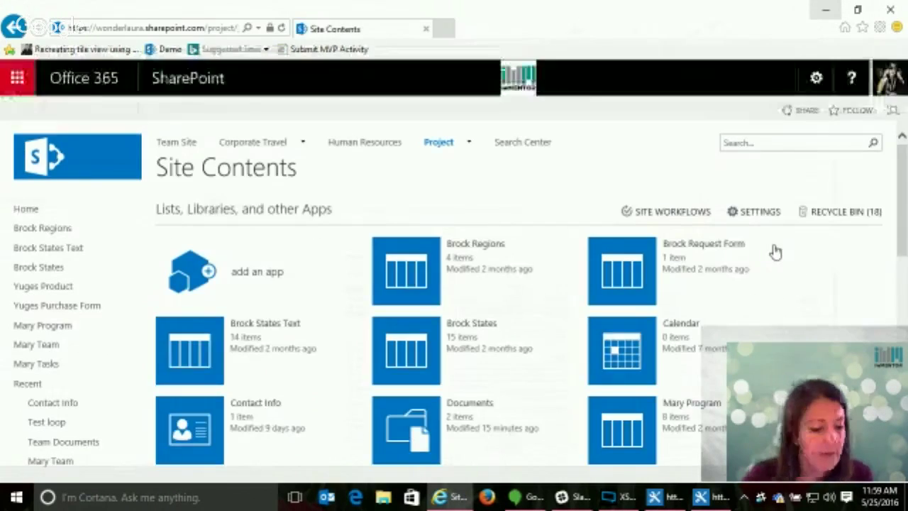
scroll(624, 364, down, 2)
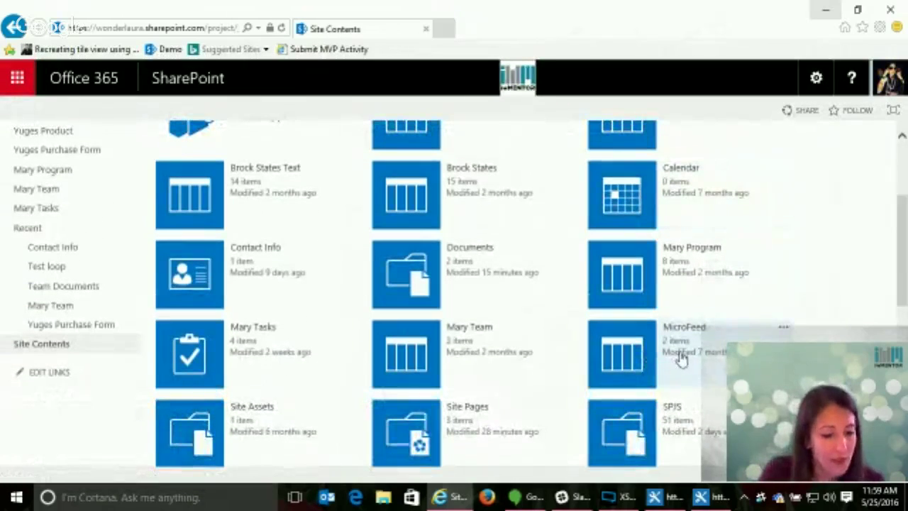
scroll(681, 359, down, 3)
click(410, 204)
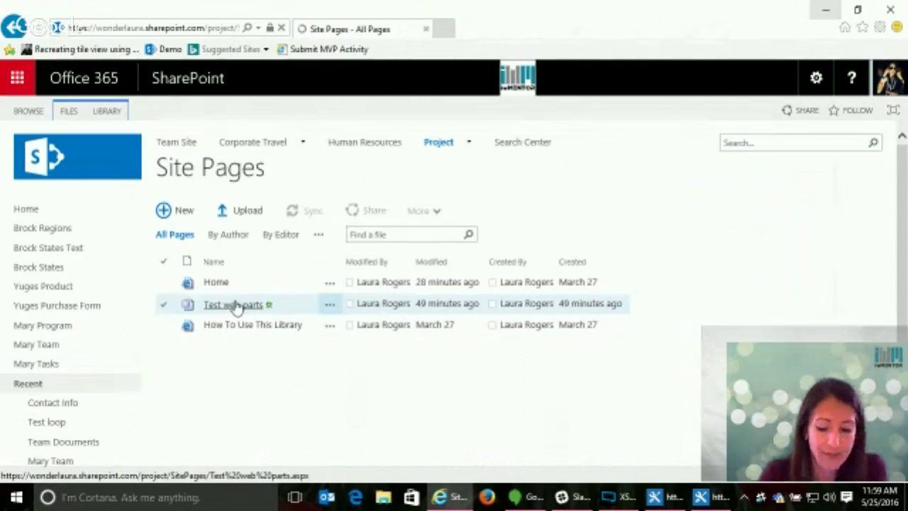
Step: Open the Test web parts page for editing and open the query builder of its Popular Documents web part
click(235, 305)
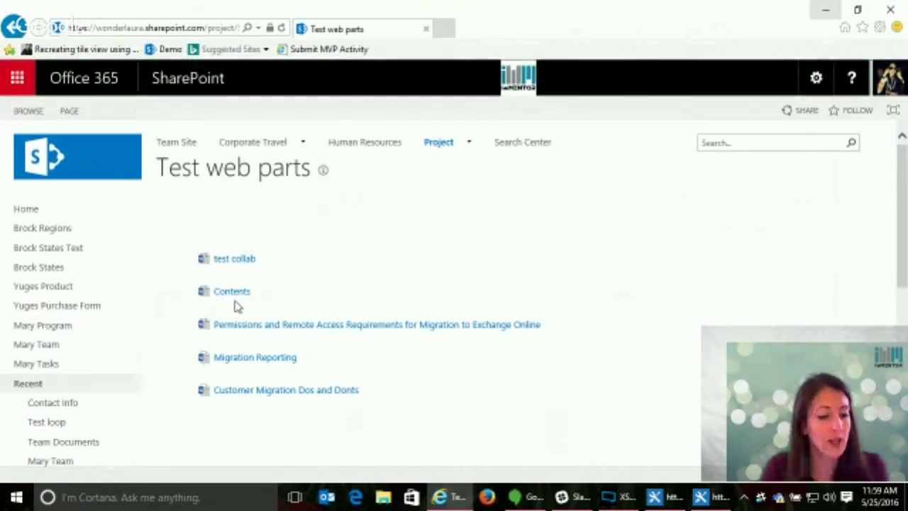
click(814, 79)
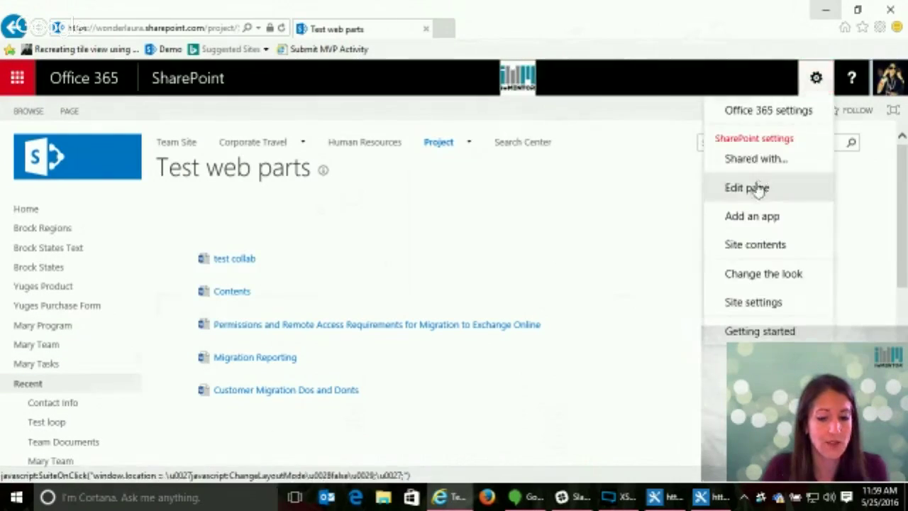
click(753, 186)
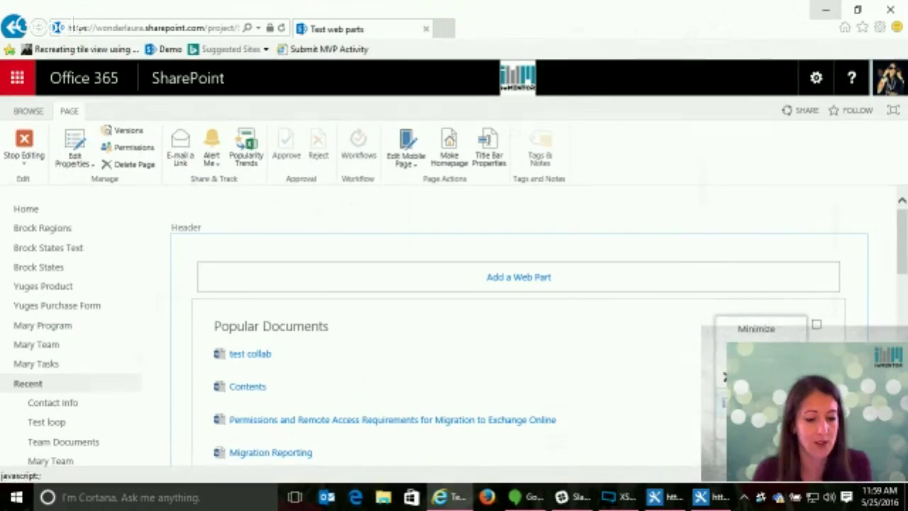
click(756, 401)
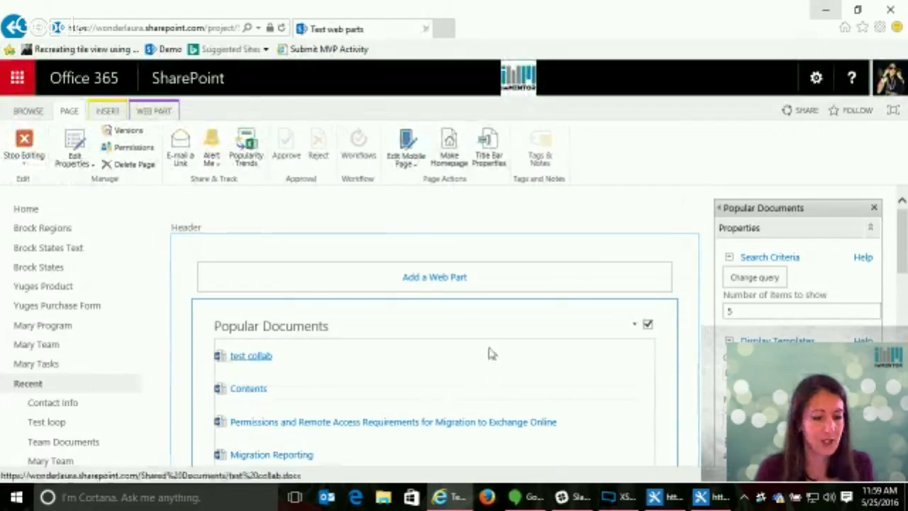
click(755, 280)
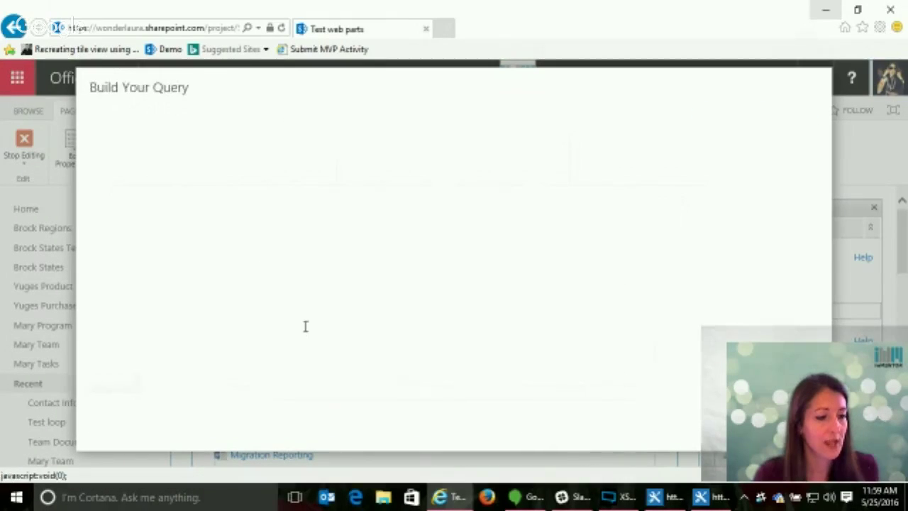
Step: Restrict the query by app to Current site collection and switch the query builder to Advanced Mode
click(429, 143)
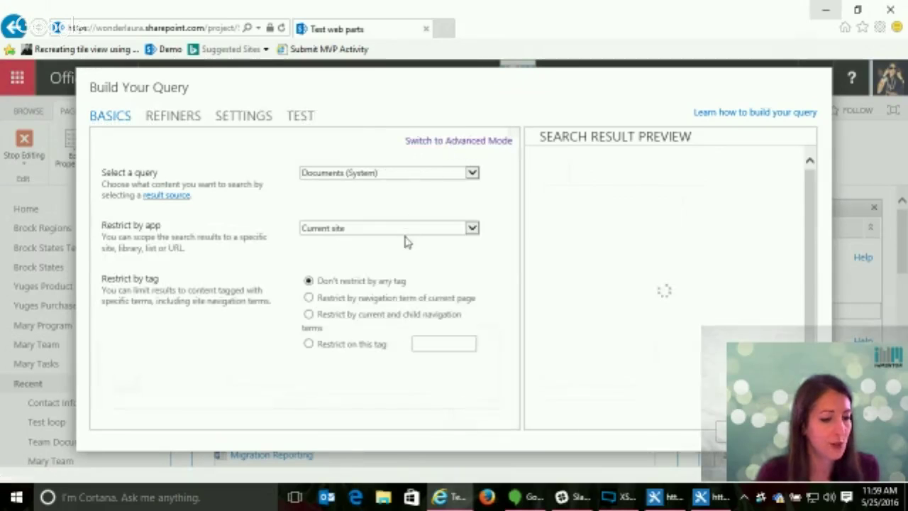
click(342, 230)
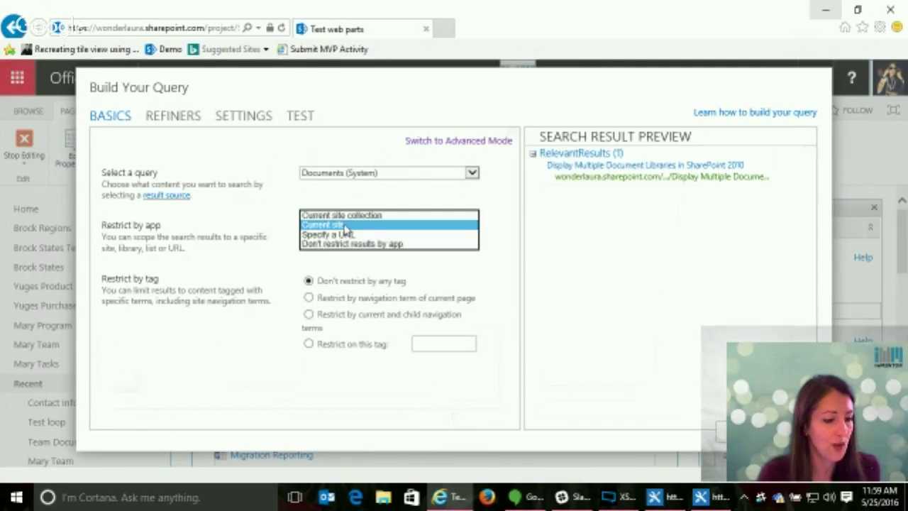
click(337, 216)
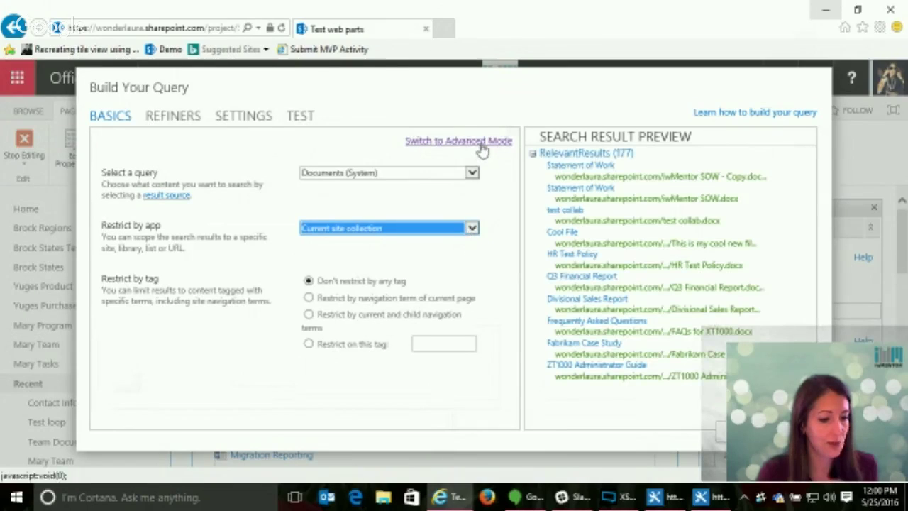
click(459, 141)
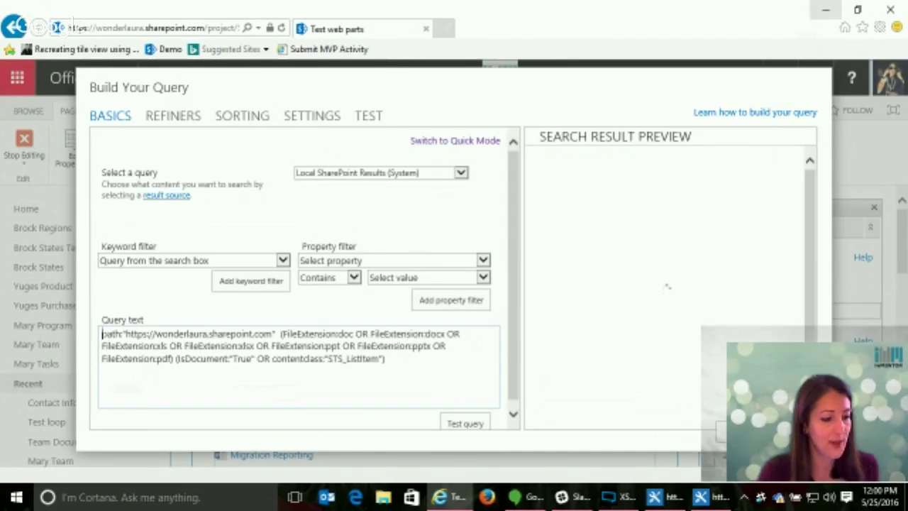
Step: Examine the hard-coded site collection path at the start of the query text
drag(102, 334, 269, 345)
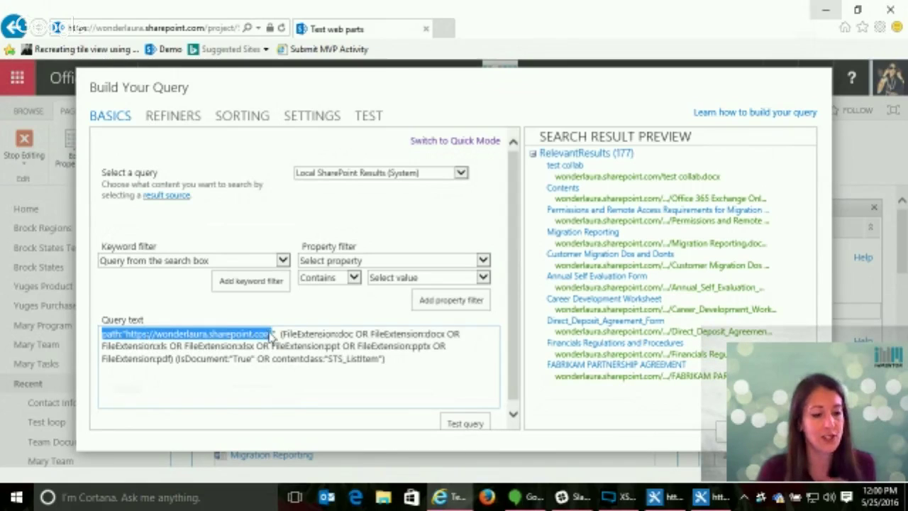
click(143, 338)
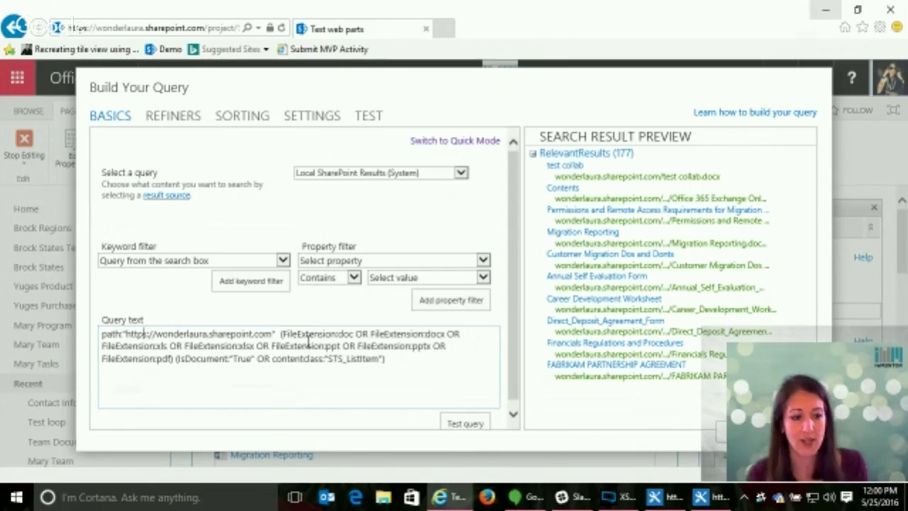
drag(272, 333, 127, 334)
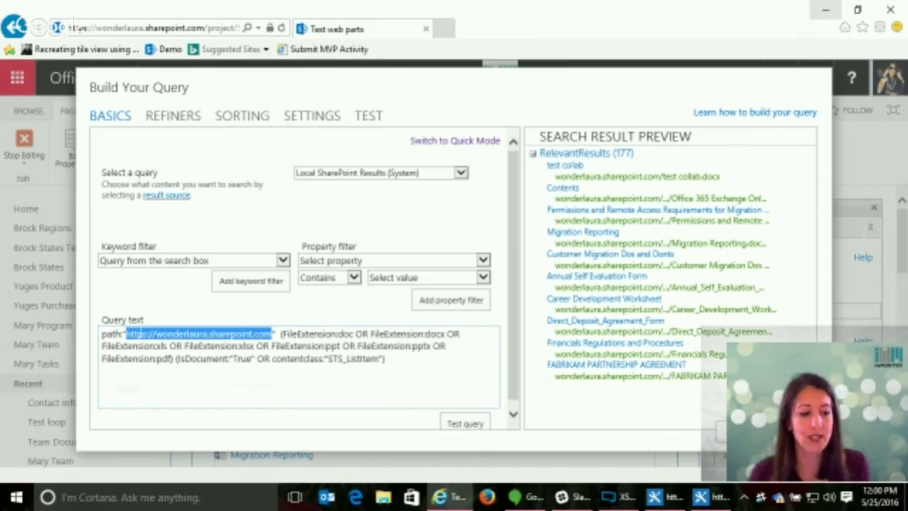
click(273, 339)
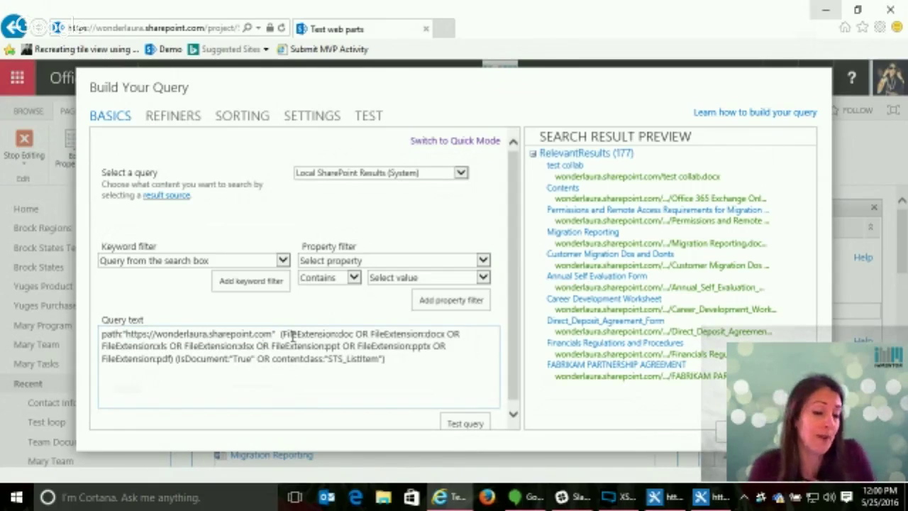
double_click(126, 334)
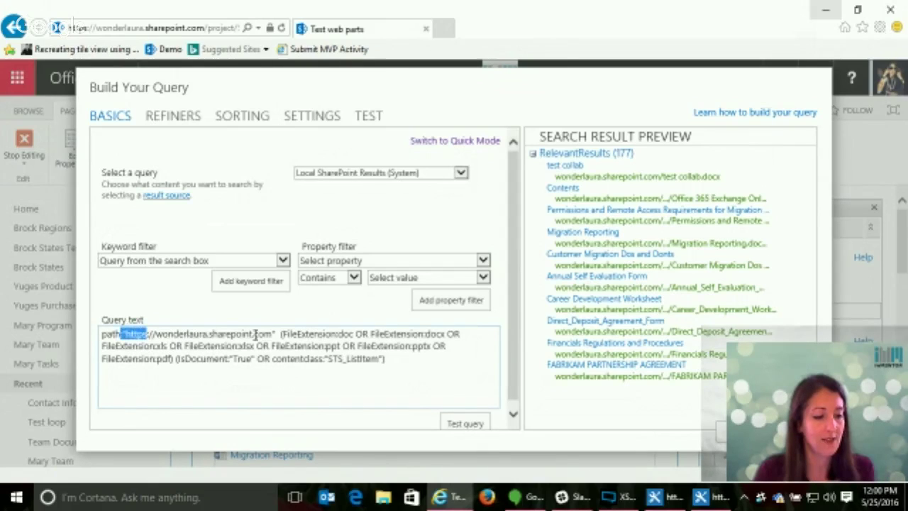
drag(275, 333, 126, 334)
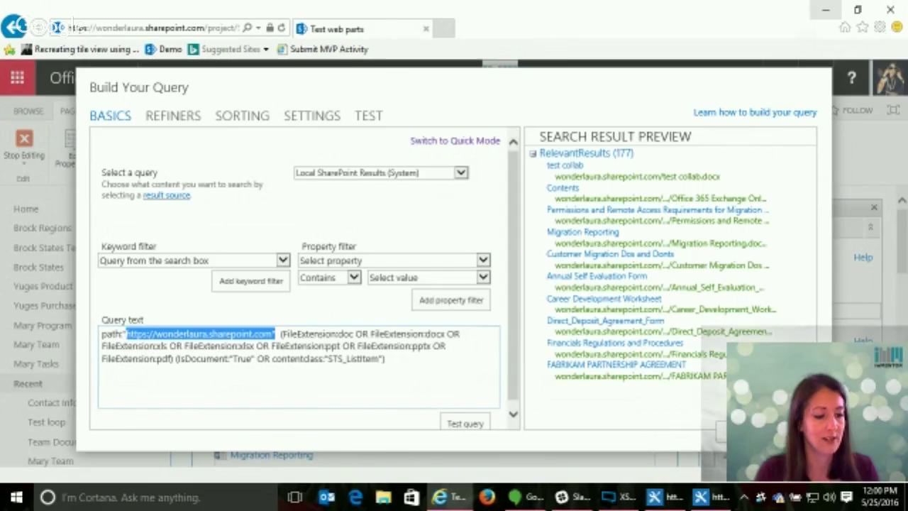
click(276, 333)
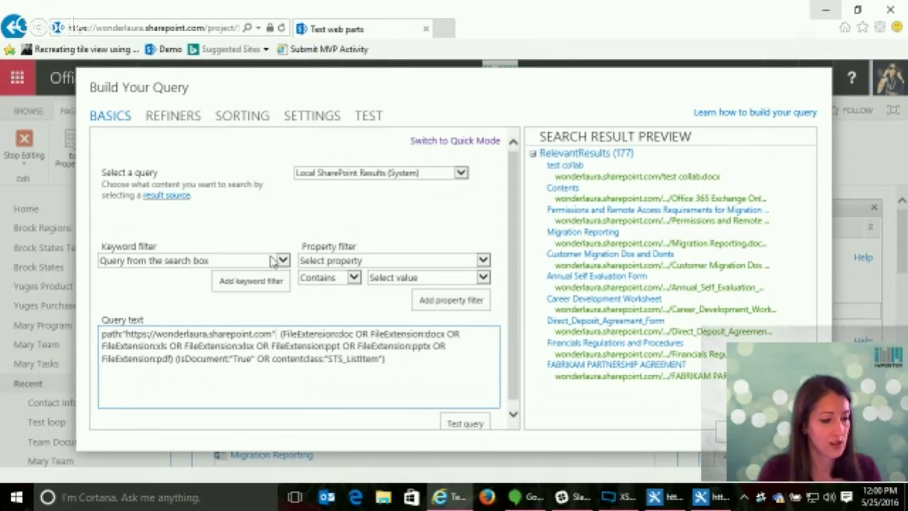
Step: Show all managed properties for the property filter and select WebUrl
click(333, 260)
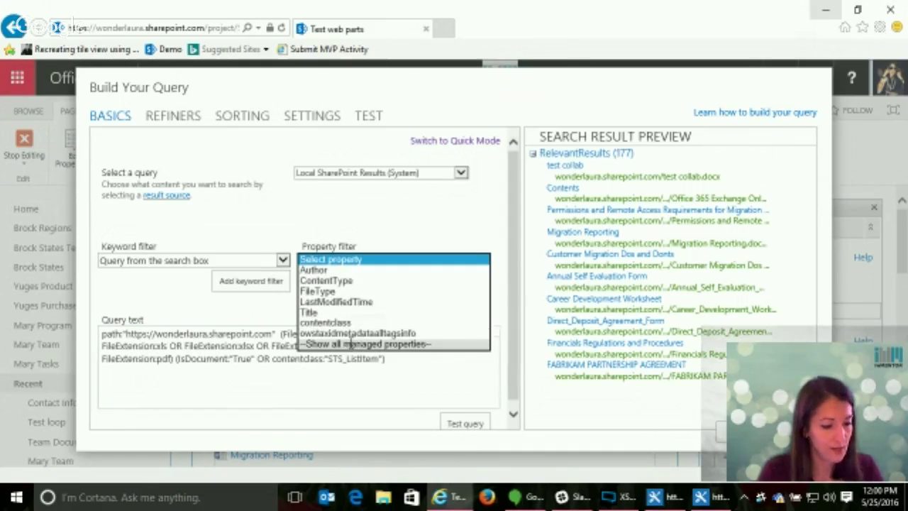
click(351, 344)
click(469, 264)
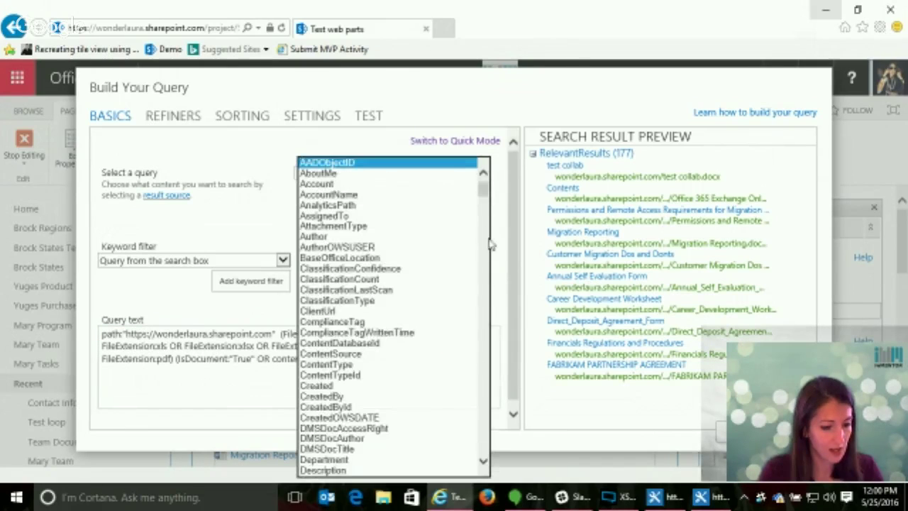
drag(483, 188, 475, 434)
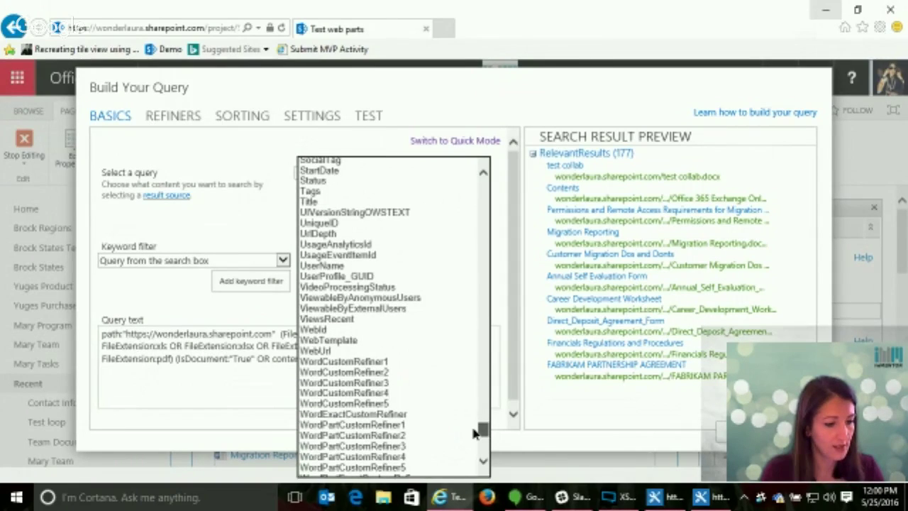
scroll(476, 433, up, 2)
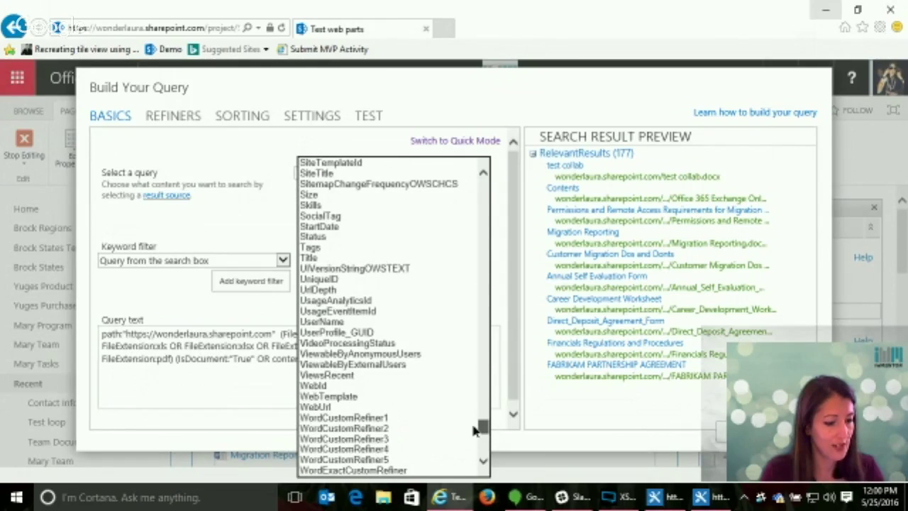
scroll(475, 429, up, 1)
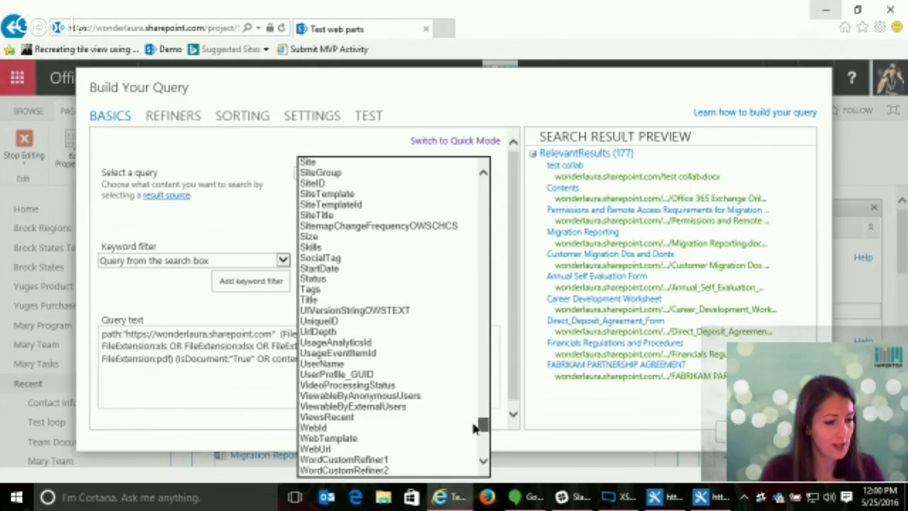
scroll(475, 426, up, 2)
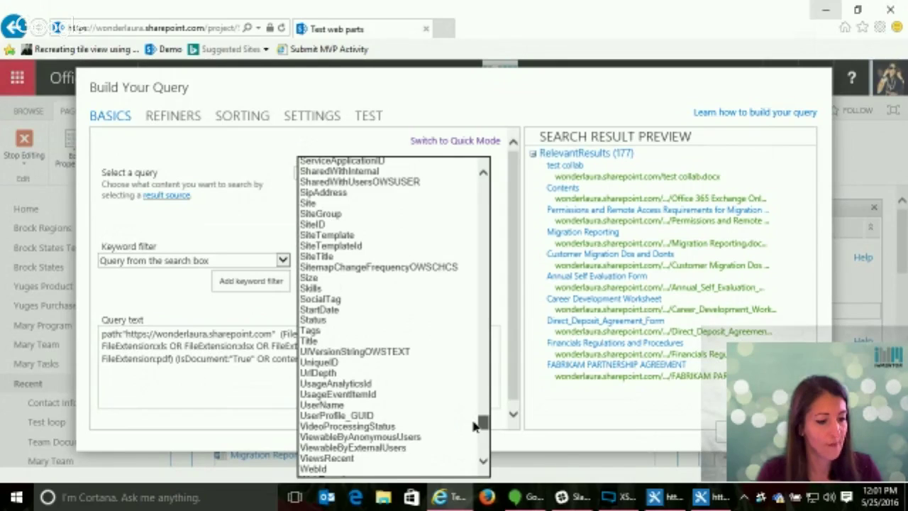
drag(473, 422, 473, 412)
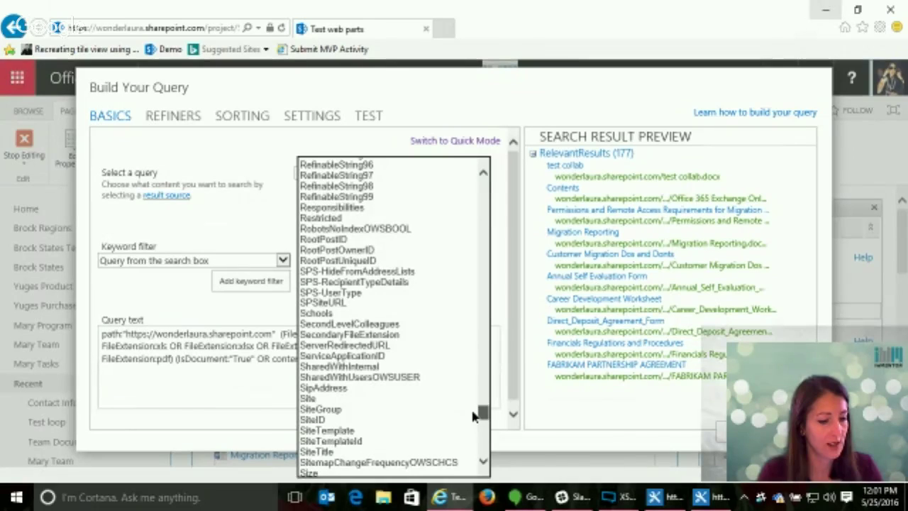
drag(473, 416, 486, 241)
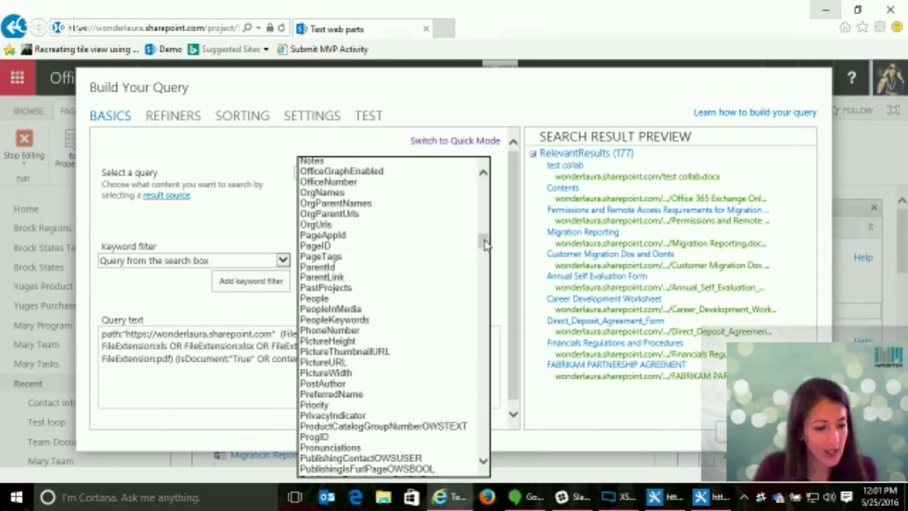
drag(485, 244, 474, 416)
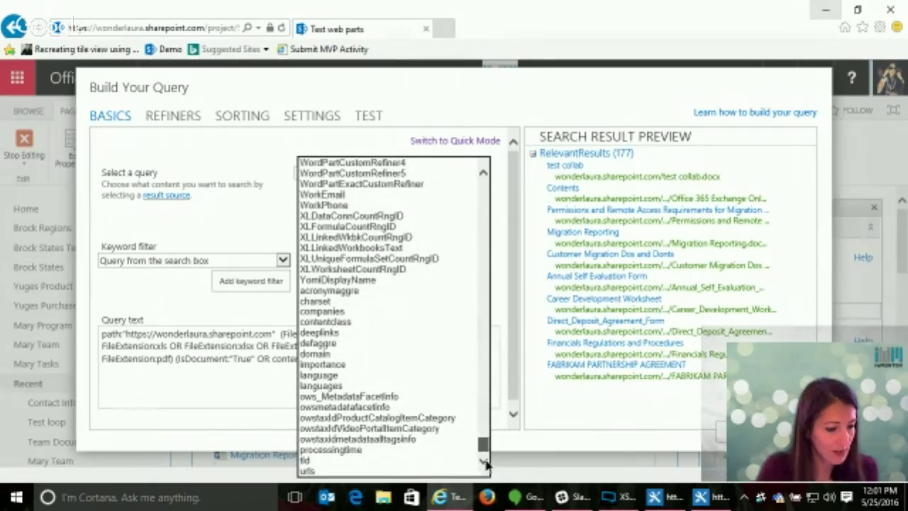
scroll(487, 454, up, 7)
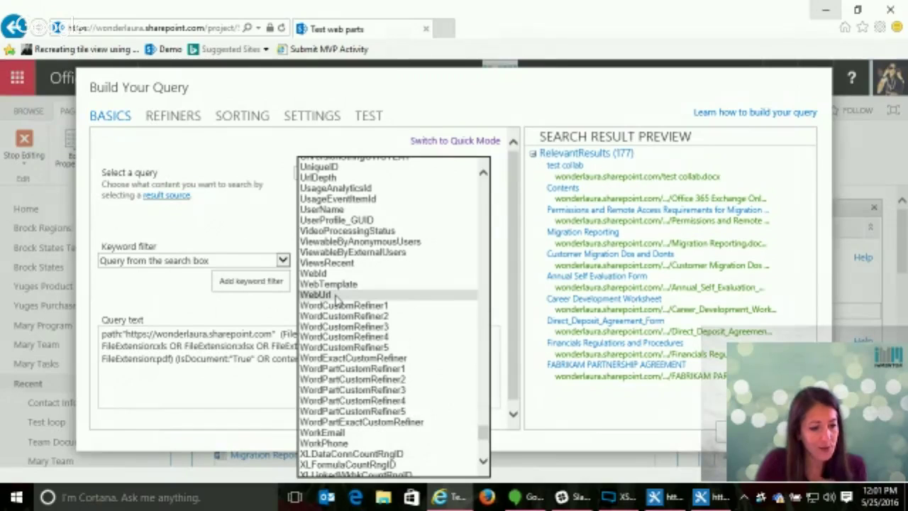
click(336, 295)
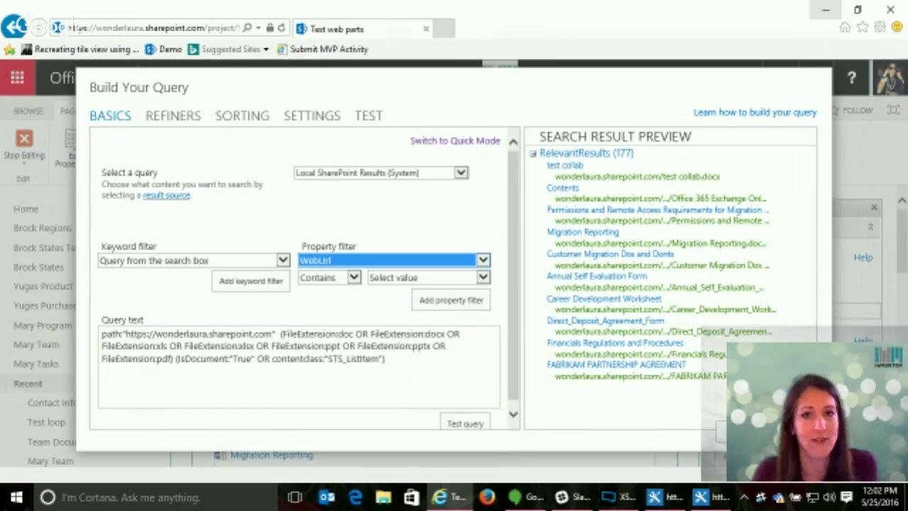
Step: Set the WebUrl property filter's condition to Starts with and its value to This site collection
click(353, 278)
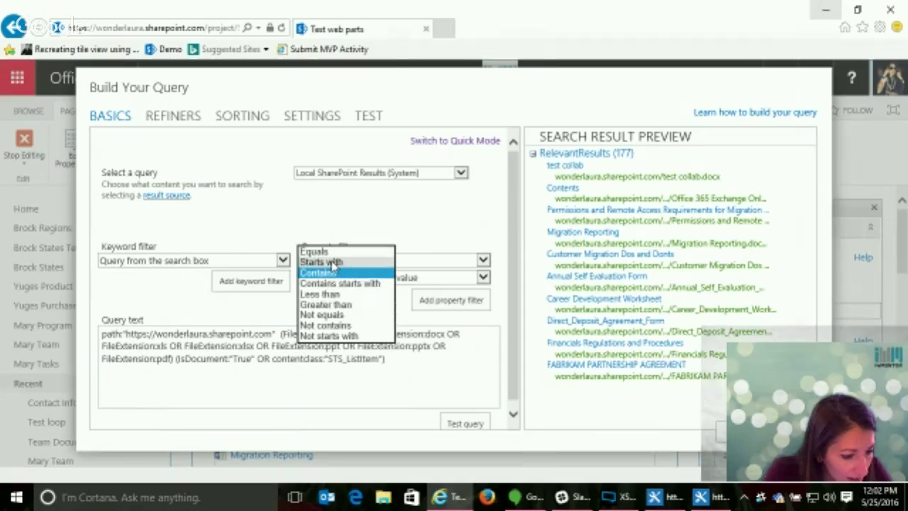
click(332, 264)
click(403, 285)
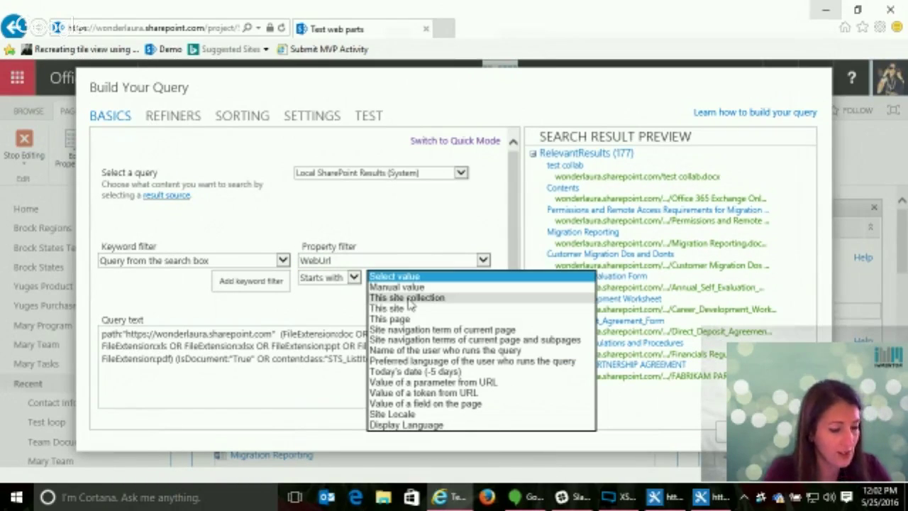
click(409, 298)
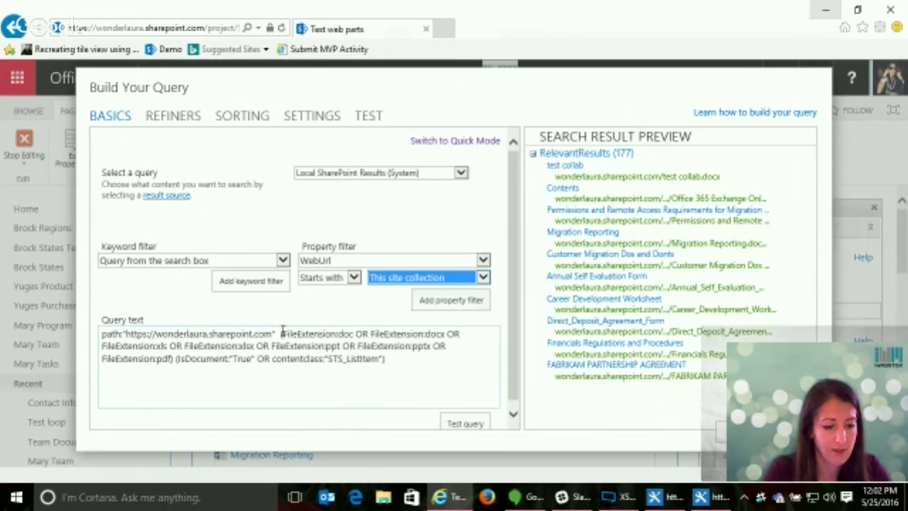
Step: Replace the hard-coded path restriction in the query text with the WebUrl property filter and test the query
drag(282, 332, 101, 333)
key(BackSpace)
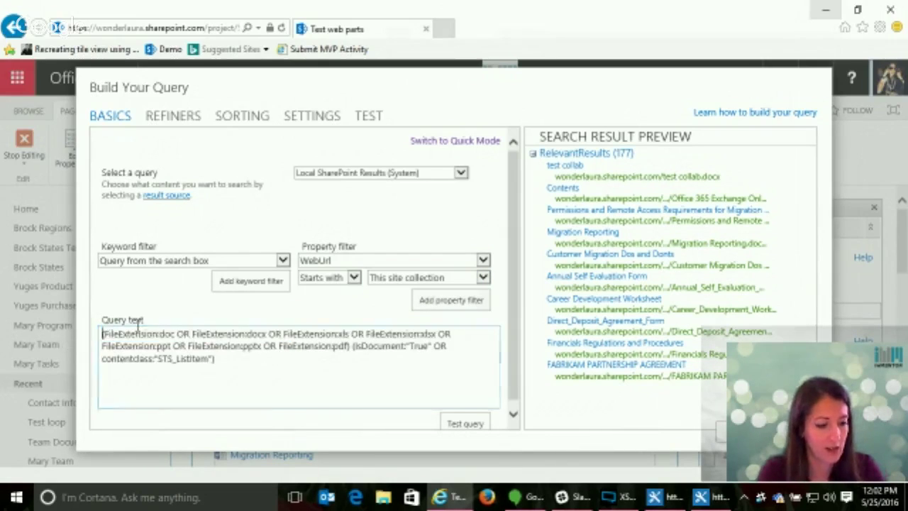
click(470, 303)
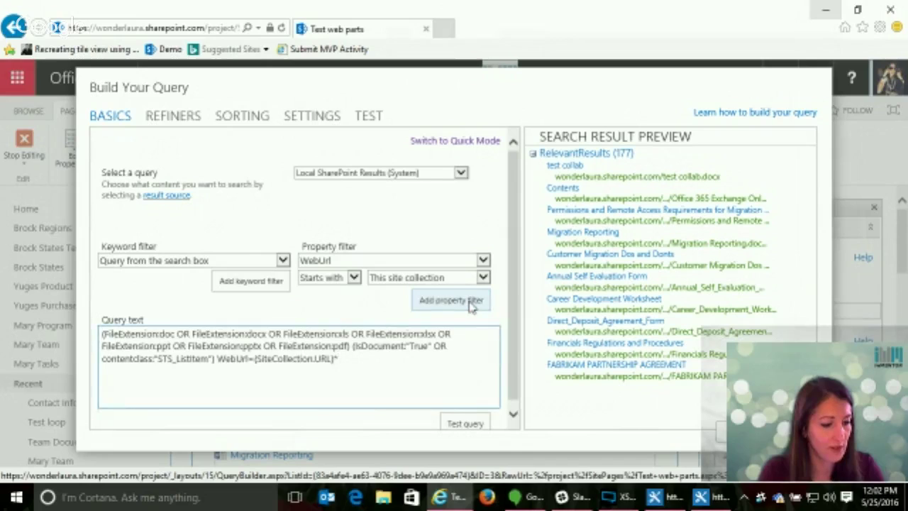
click(463, 424)
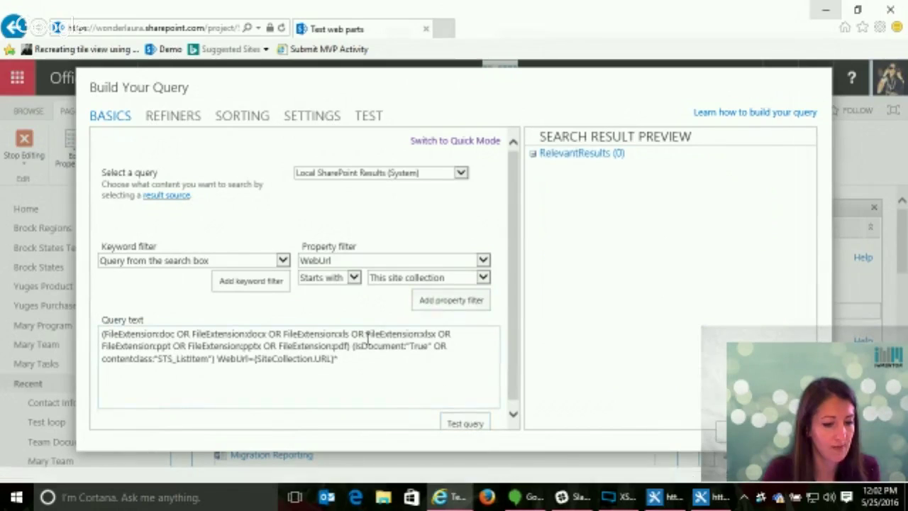
Step: Replace the equals sign after WebUrl in the query text with a colon and test the query
click(254, 359)
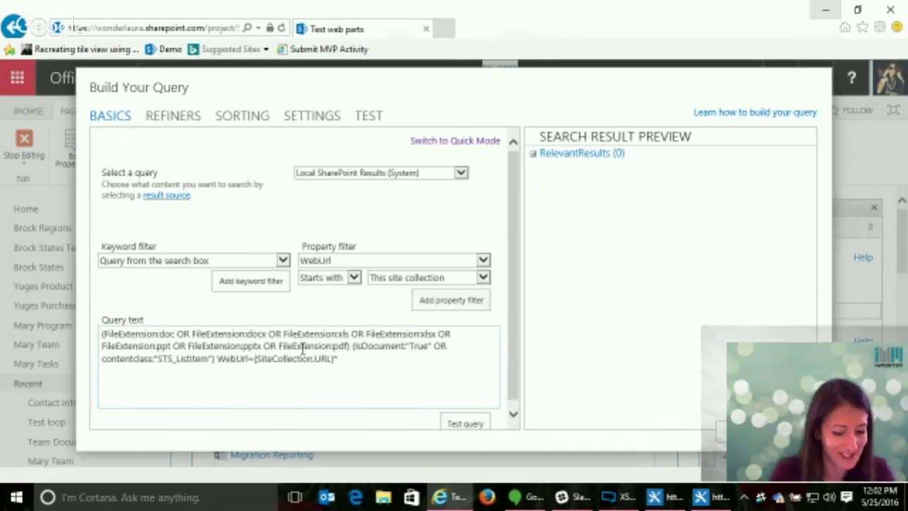
key(BackSpace)
key(BackSpace)
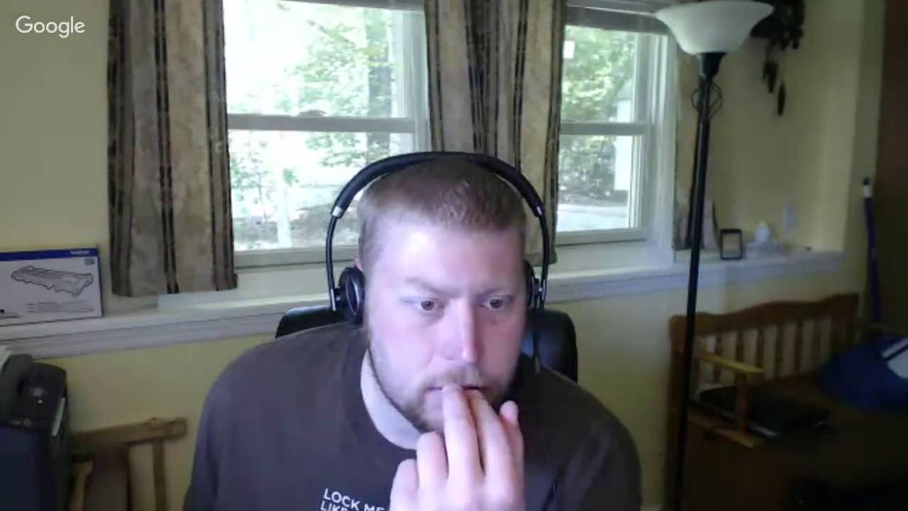
text(:)
click(454, 424)
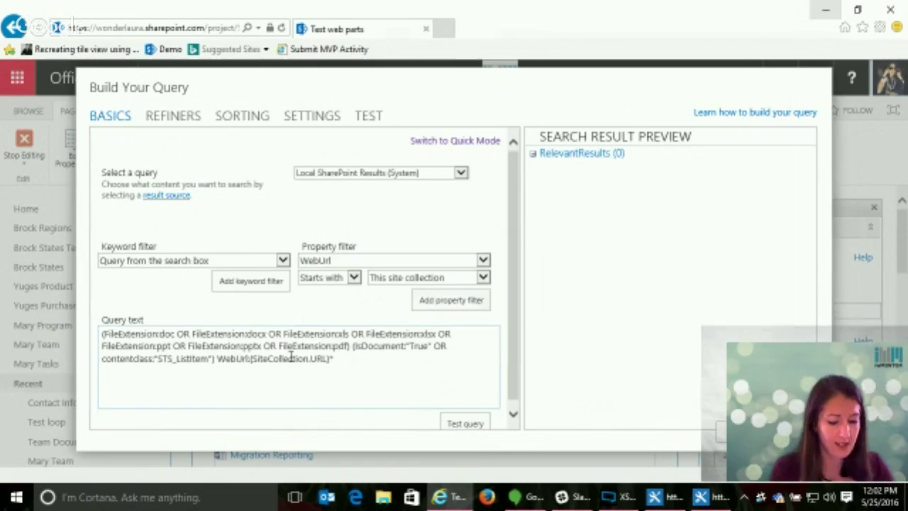
Step: Change the restriction in the query text to Path:{SiteCollection.URL}* and test the query
key(BackSpace)
key(BackSpace)
key(BackSpace)
key(BackSpace)
key(BackSpace)
key(BackSpace)
key(BackSpace)
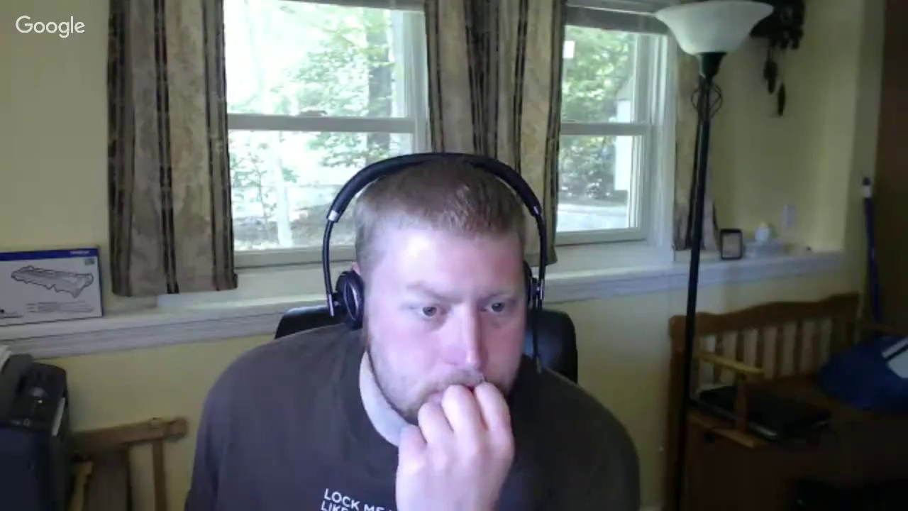
text(Path:{SiteCollection.URL}")
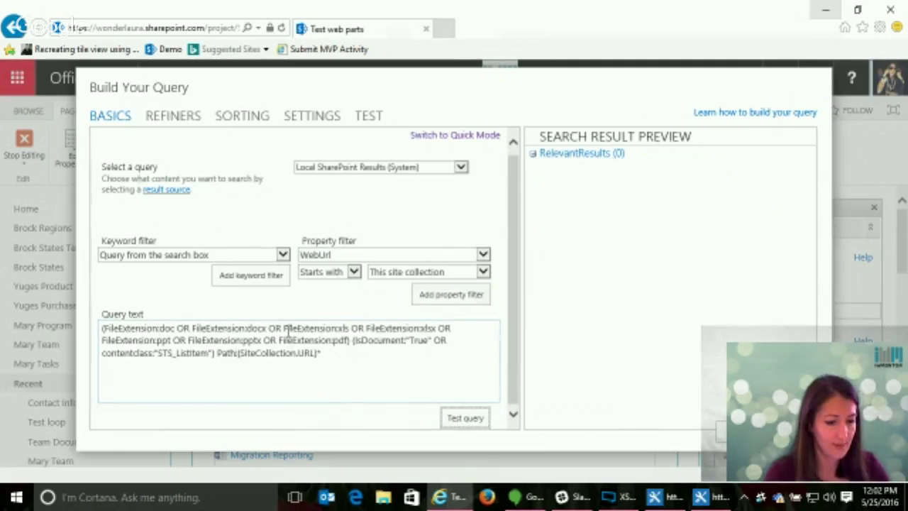
click(464, 418)
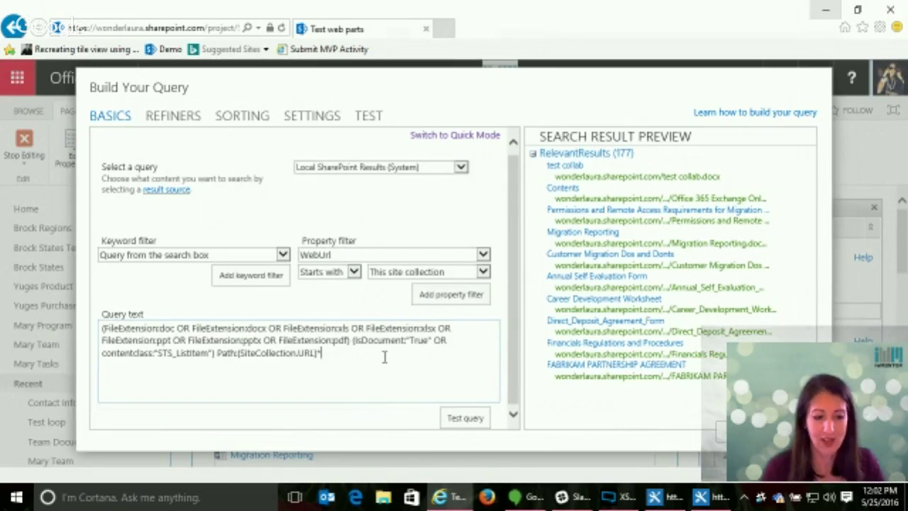
click(328, 357)
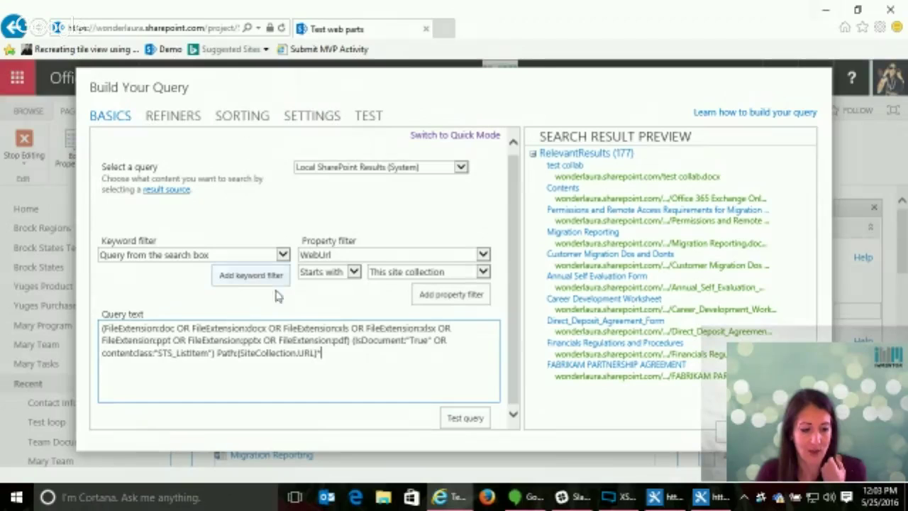
click(238, 352)
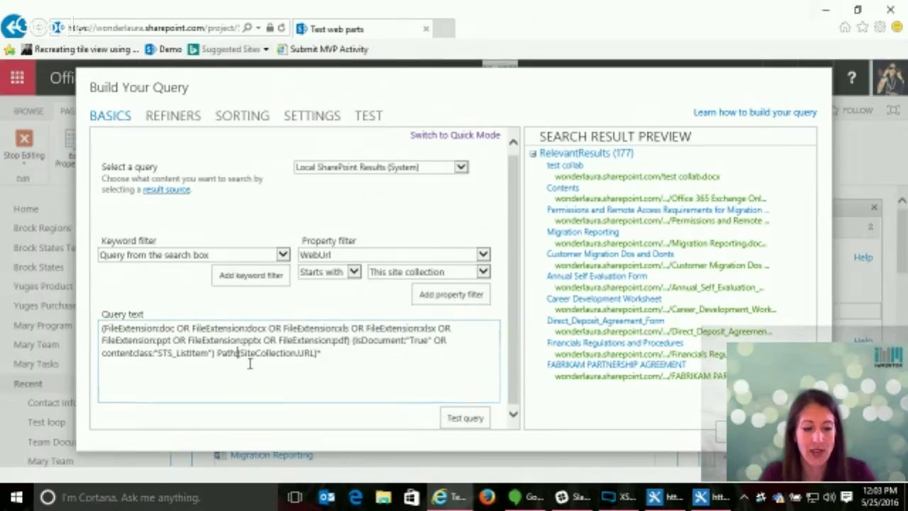
click(465, 418)
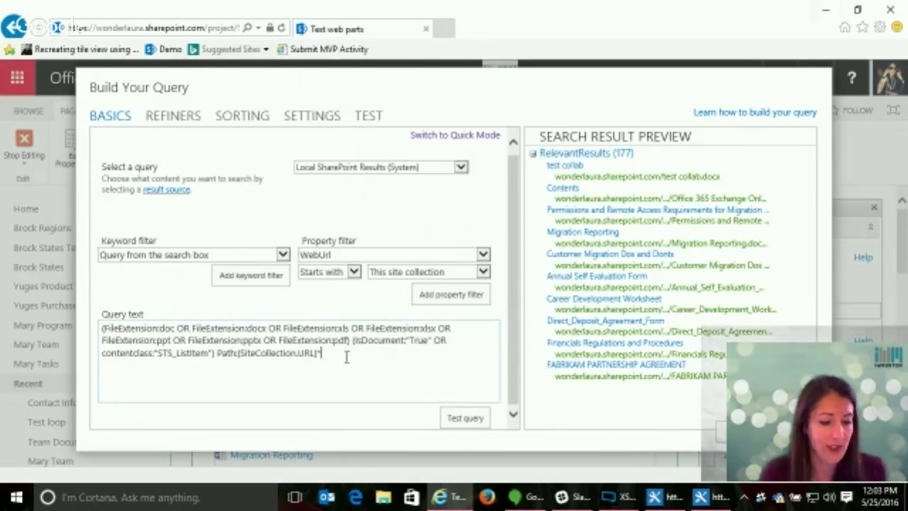
Step: Accept the edited query and save the Popular Documents web part's properties
click(716, 425)
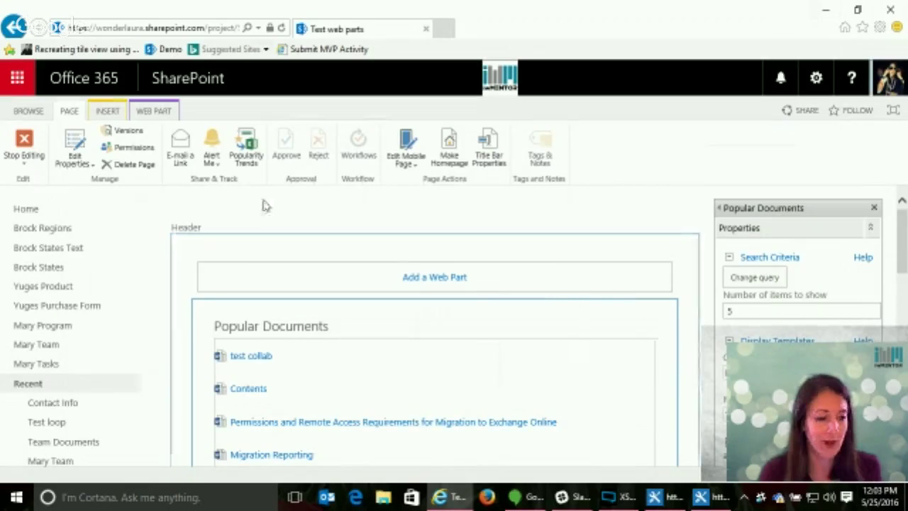
scroll(898, 297, down, 5)
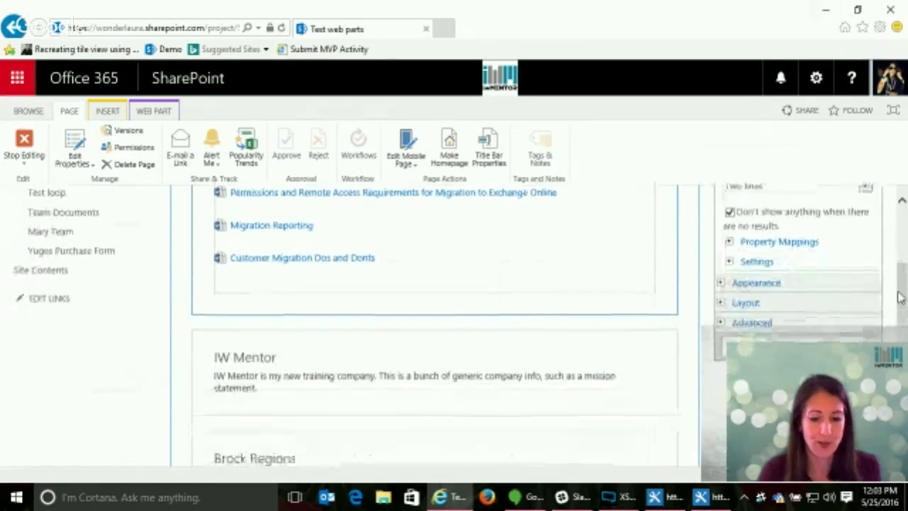
click(743, 331)
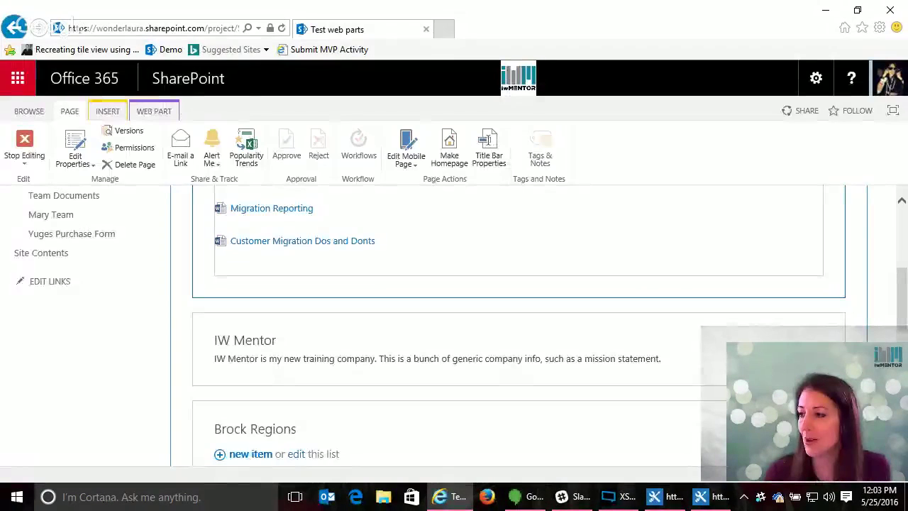
key(alt+Tab)
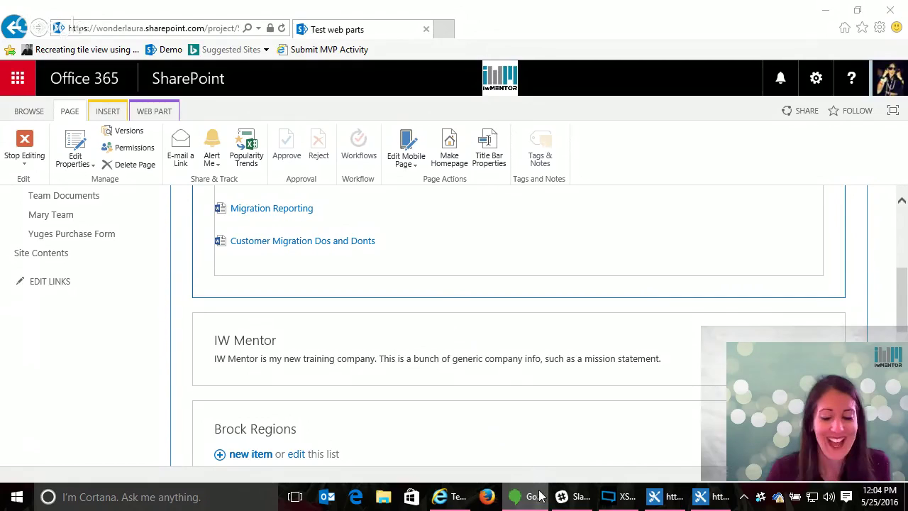
click(532, 496)
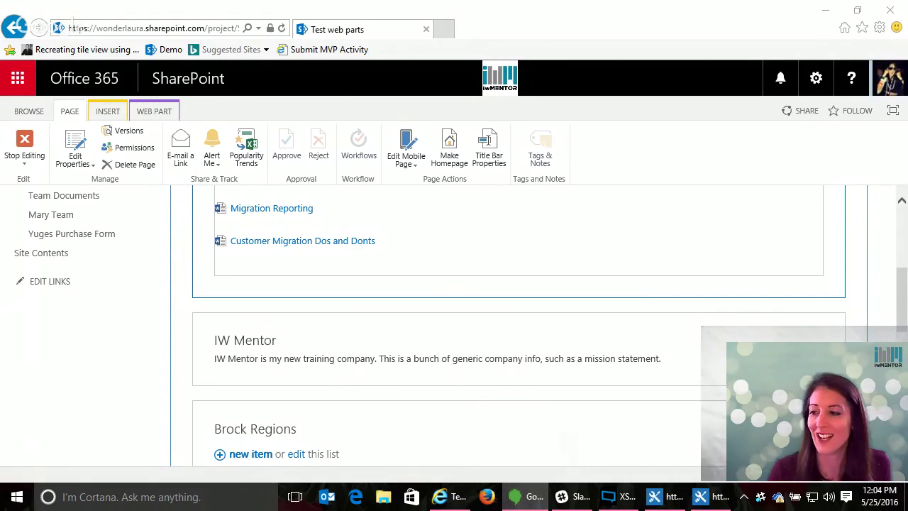